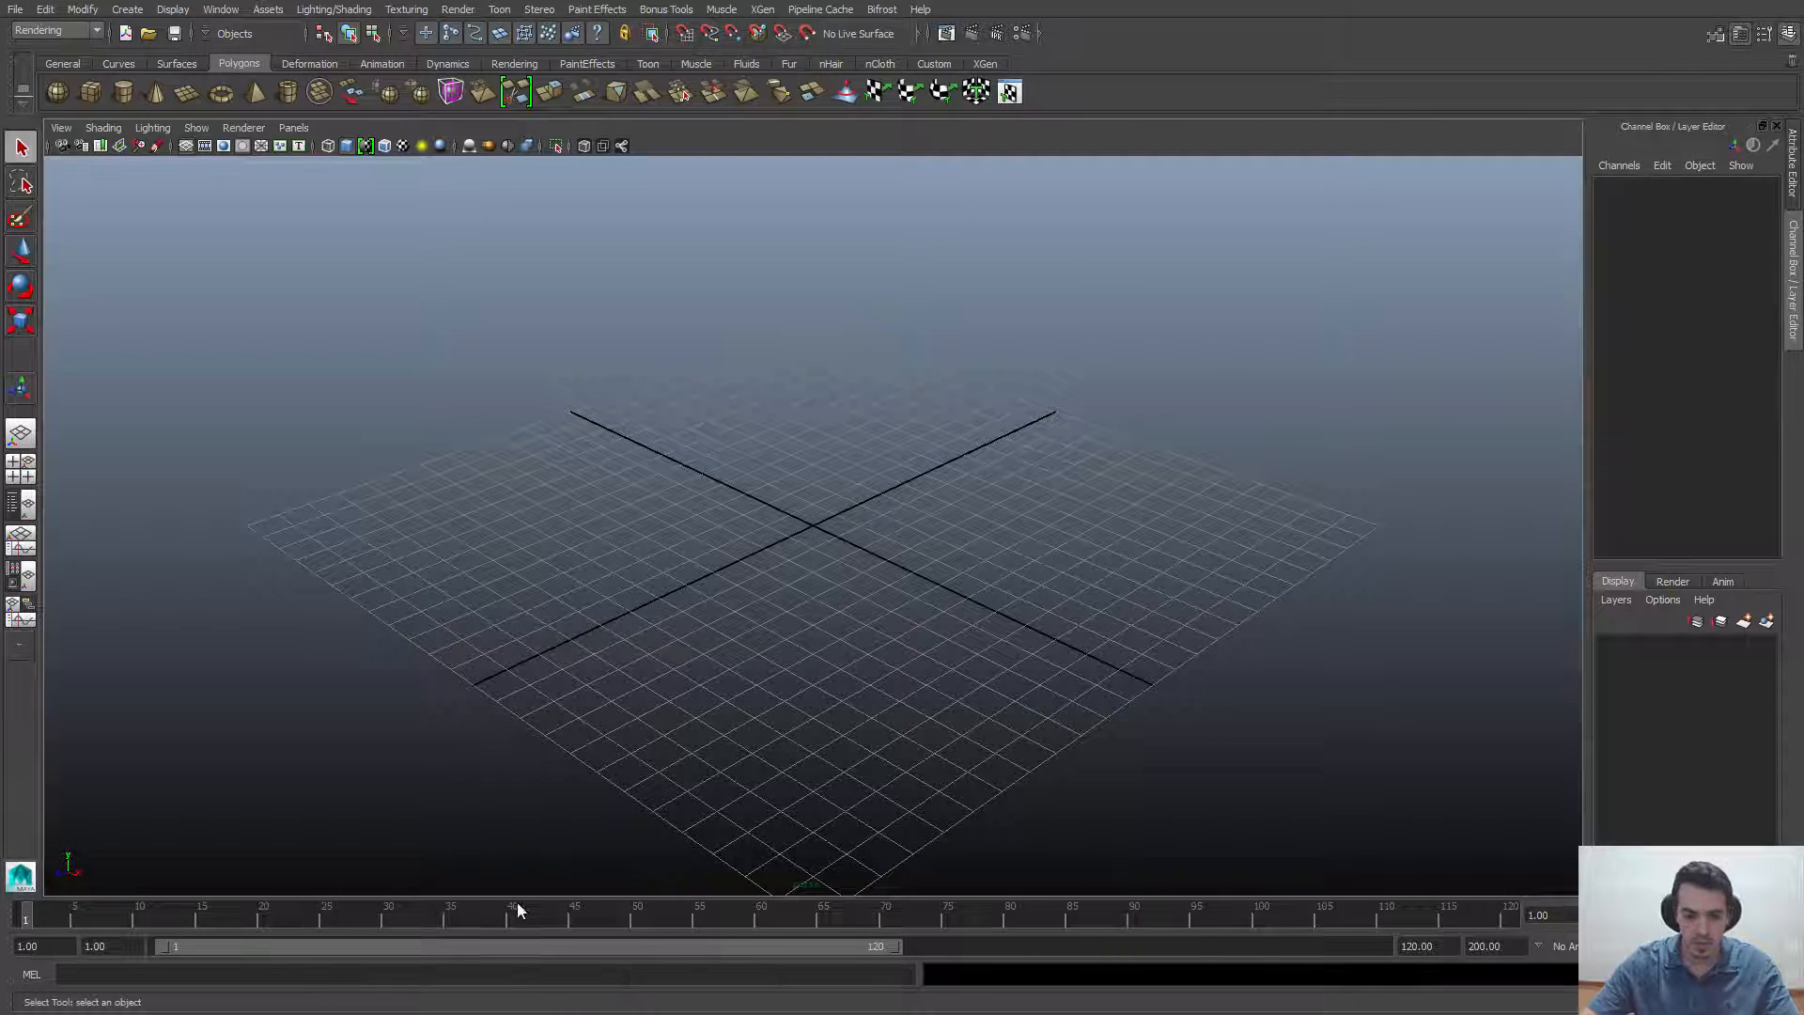
Switch to Windows Photo Viewer and browse the reference photos for depth-of-field blur, from the soda cans to the flower, figurine and portrait
key(alt+Tab)
drag(342, 717, 771, 269)
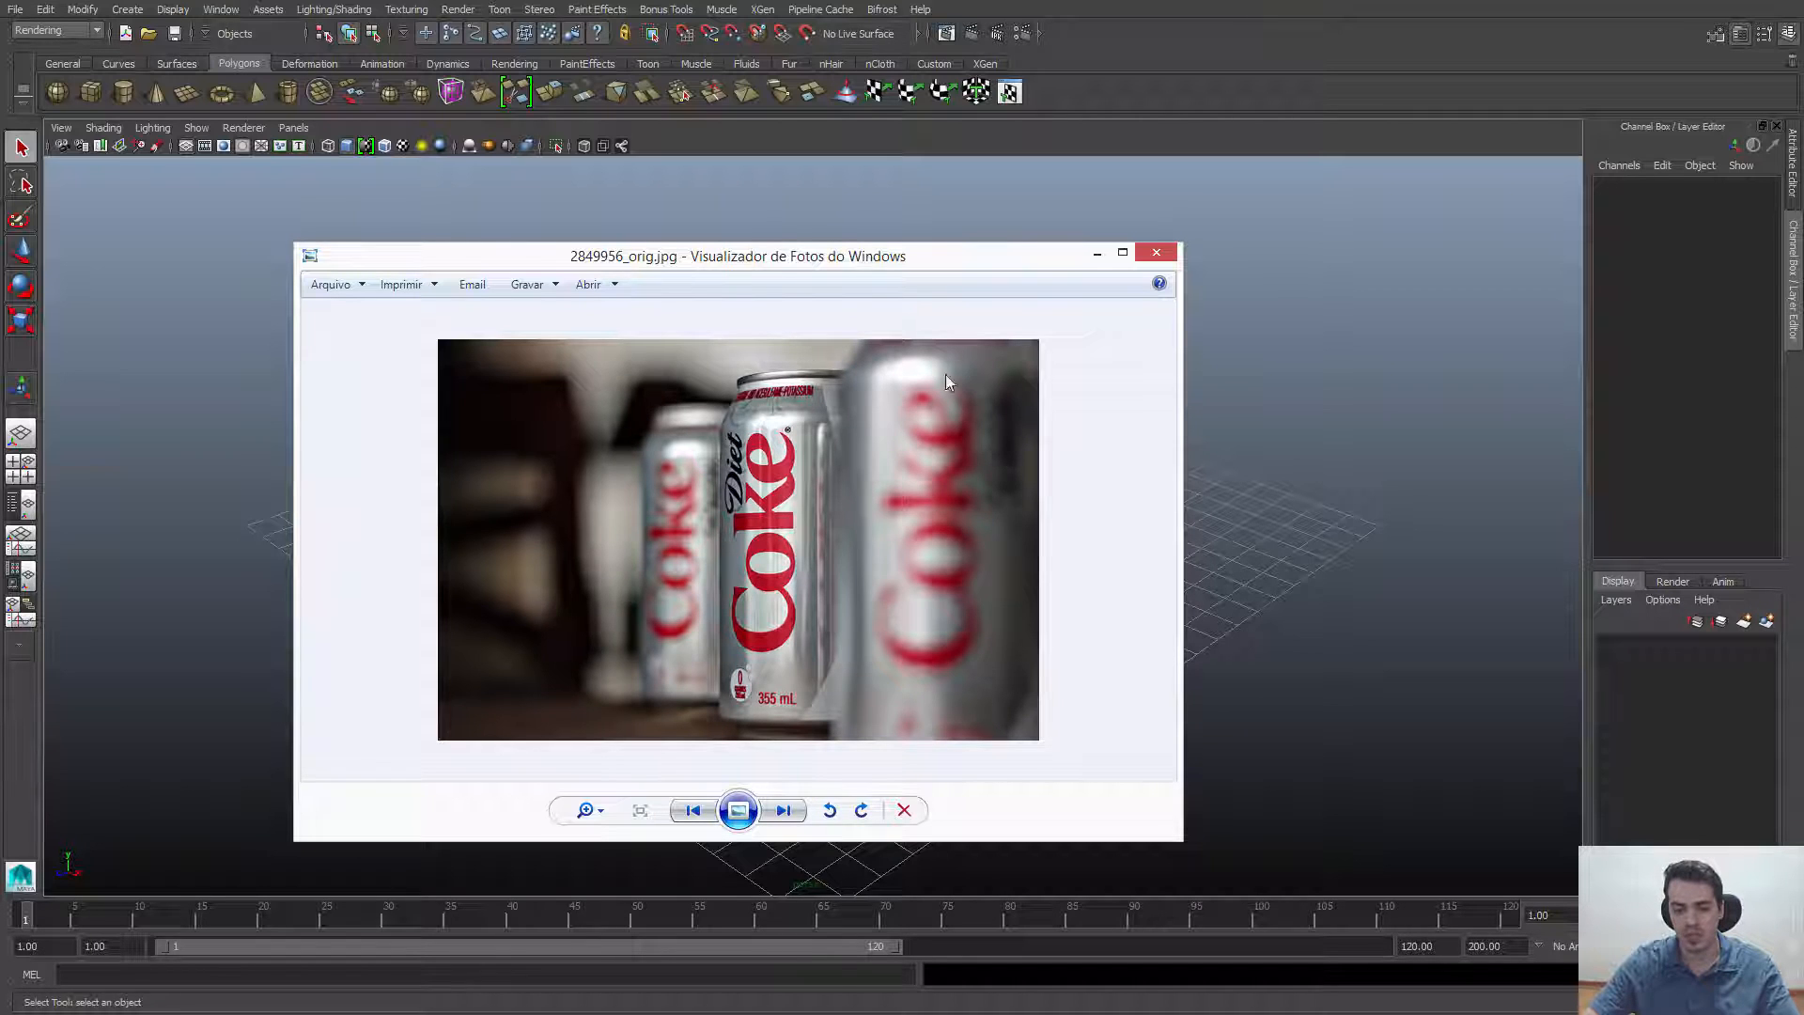
scroll(889, 455, down, 1)
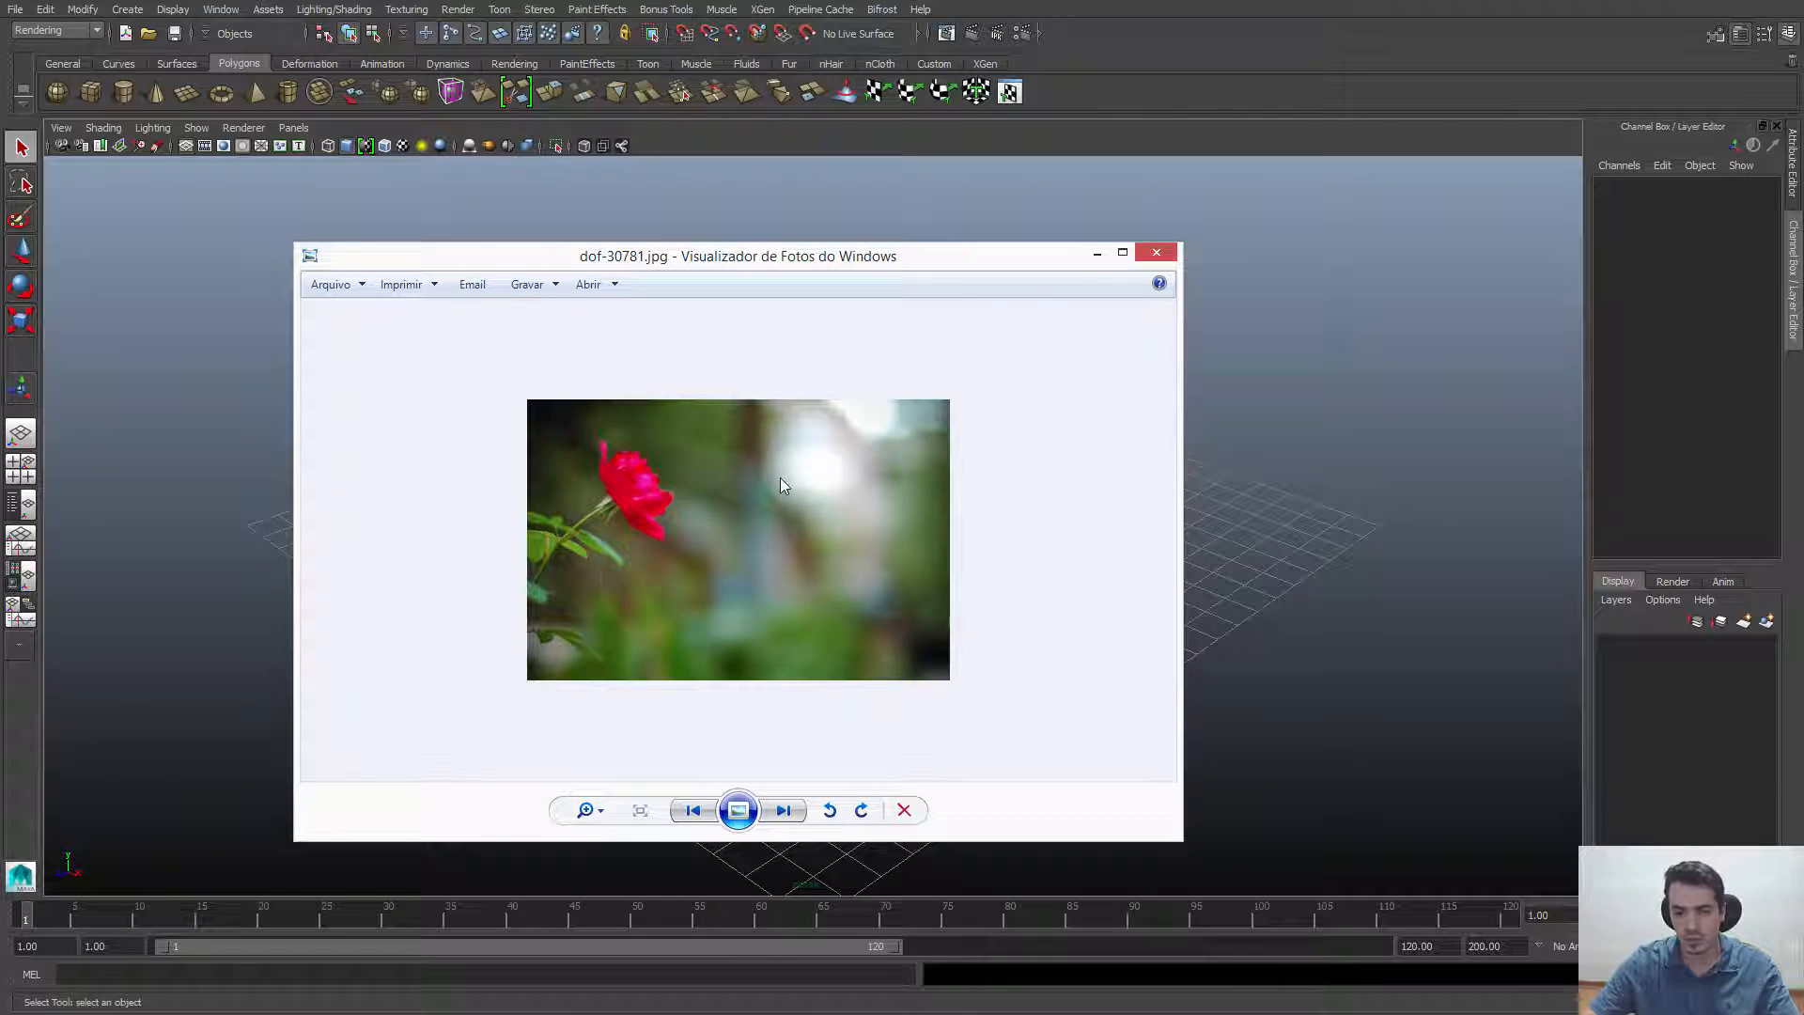
key(Right)
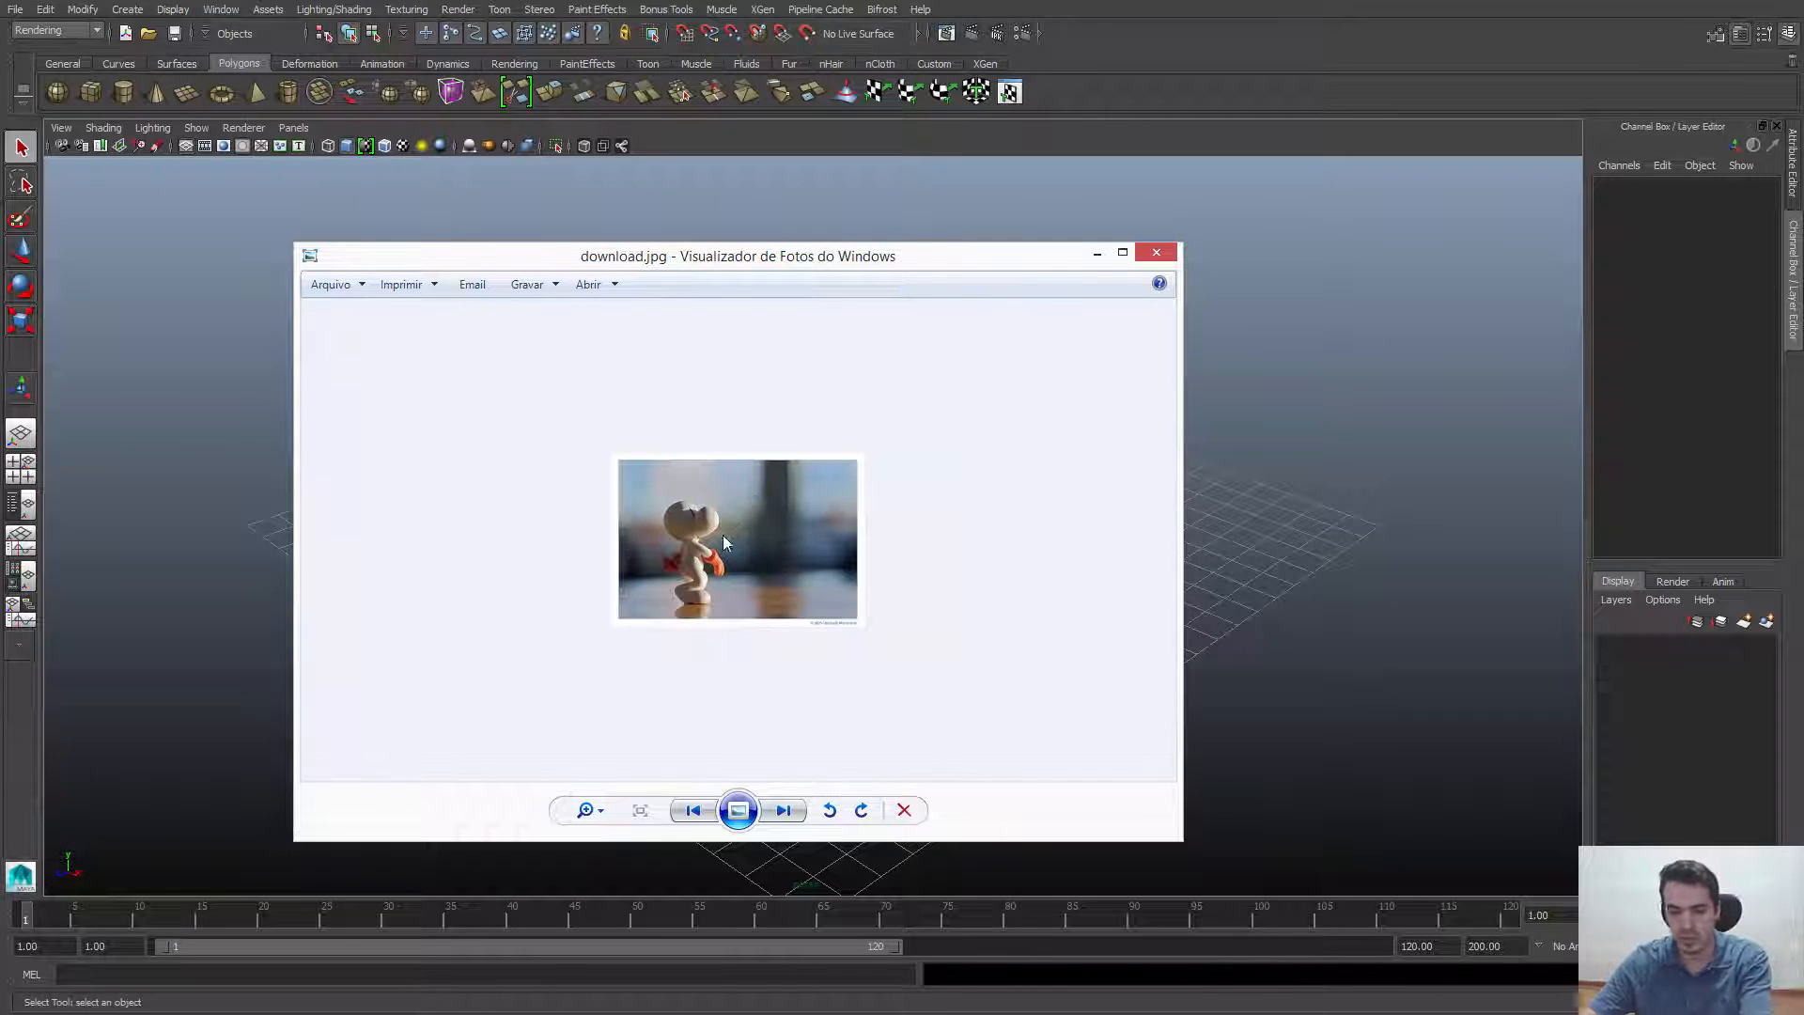
key(Right)
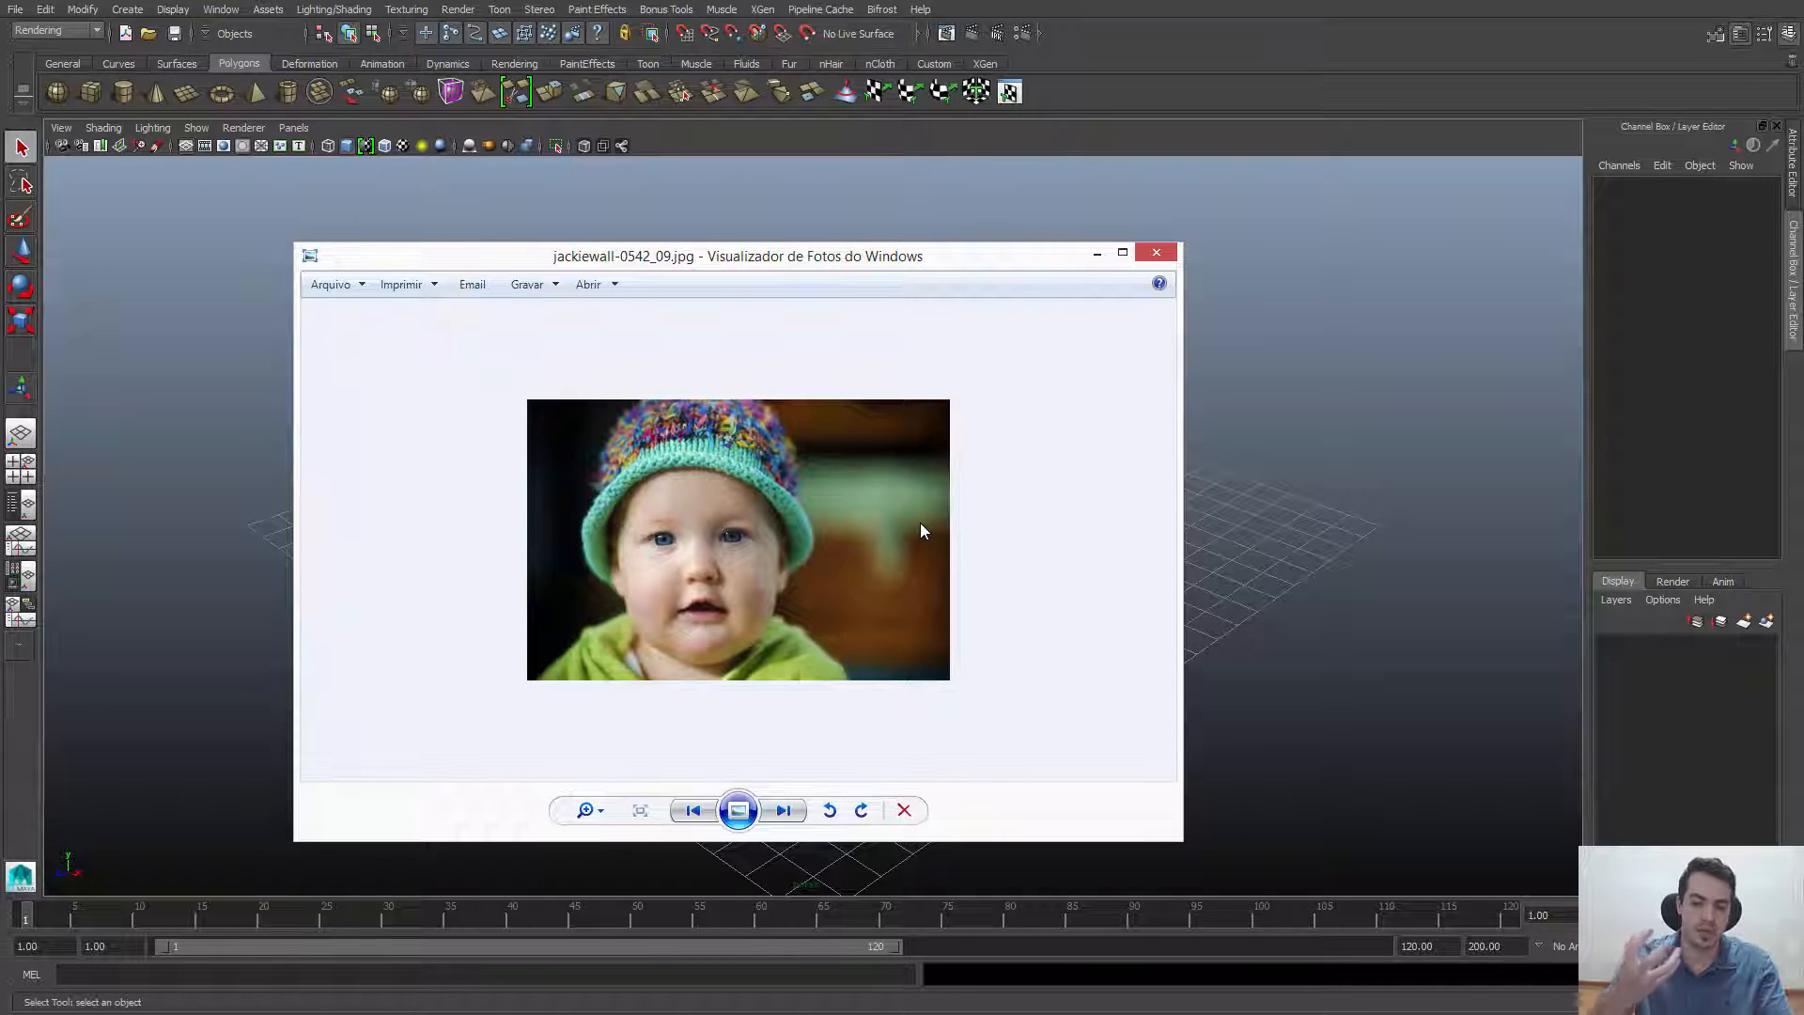
key(Right)
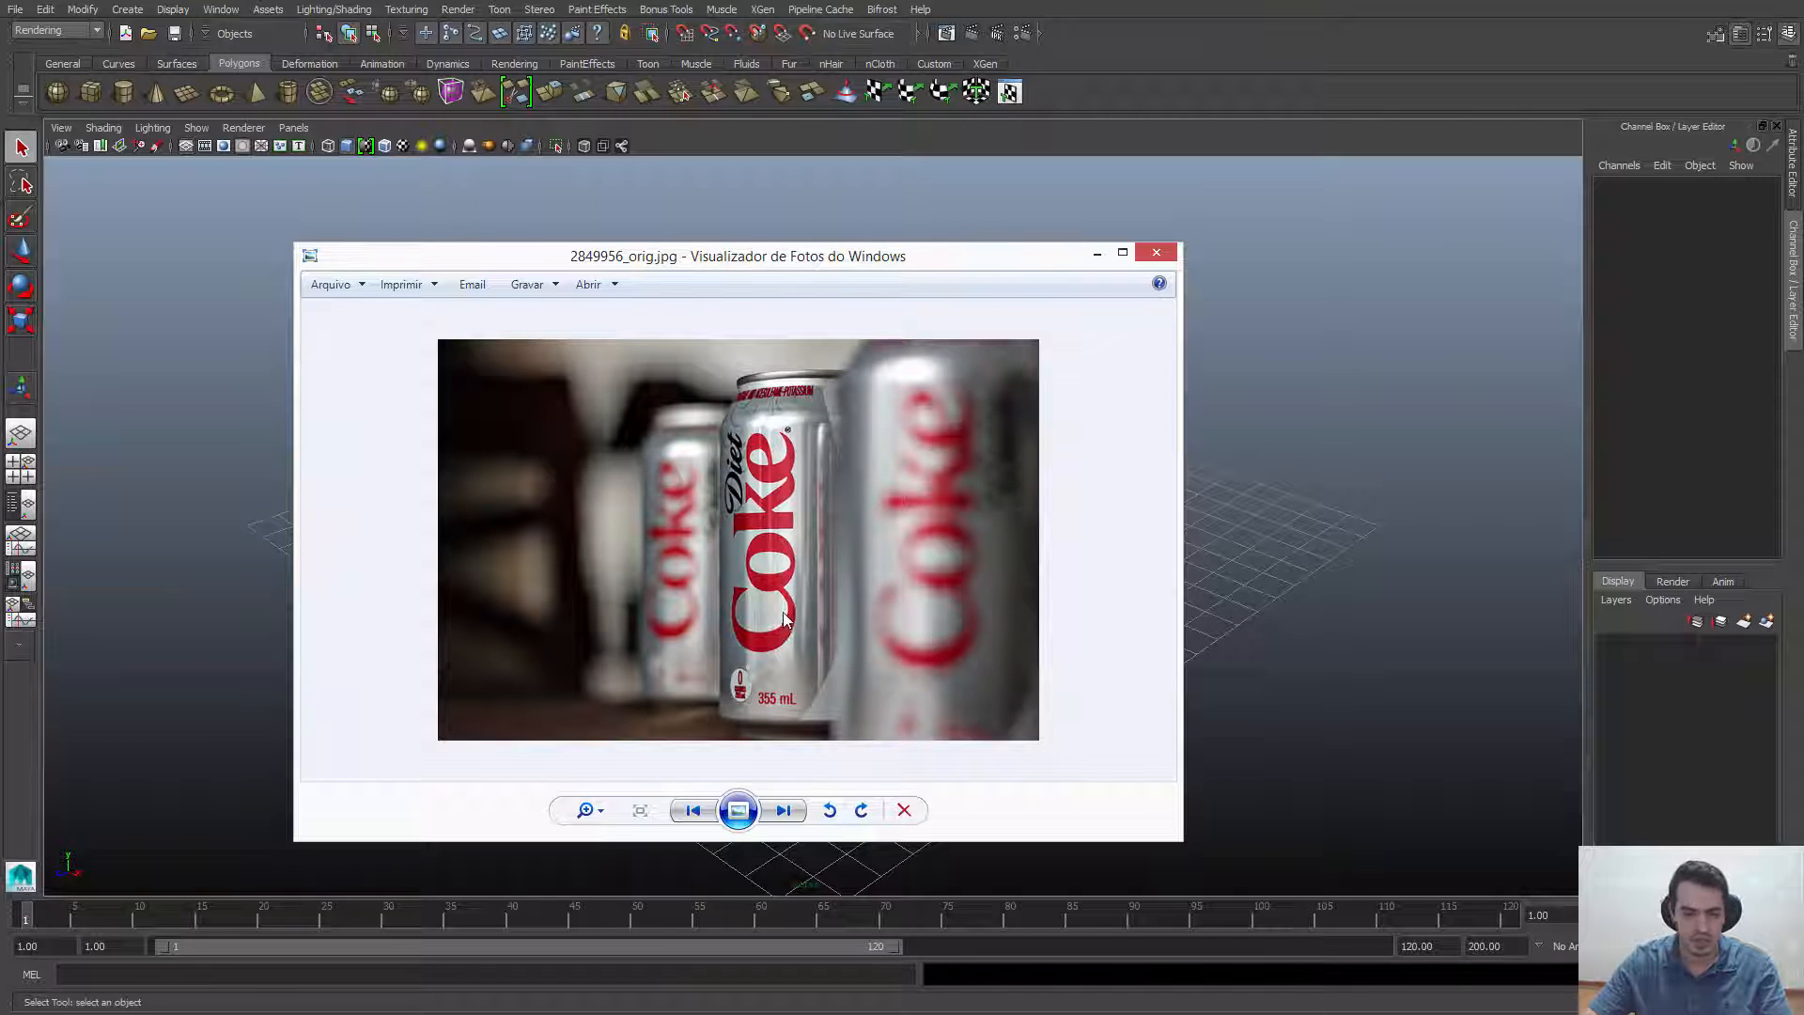
key(Right)
key(Left)
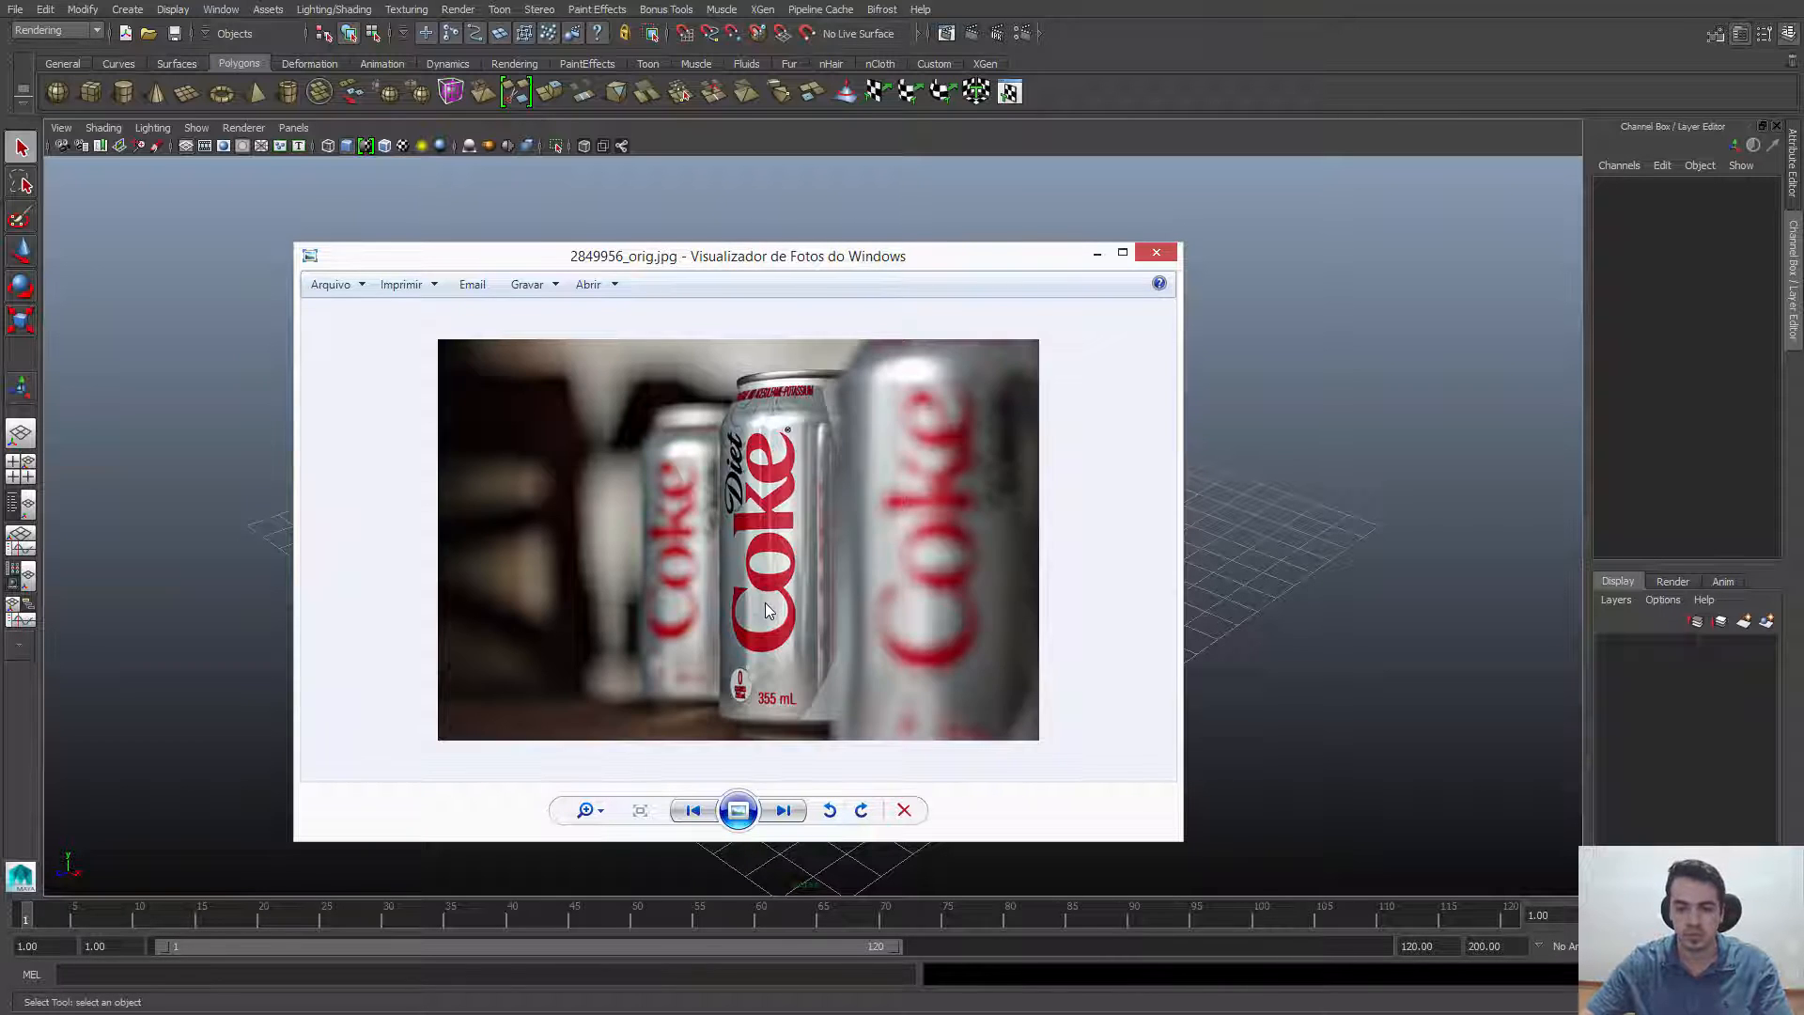
click(1097, 252)
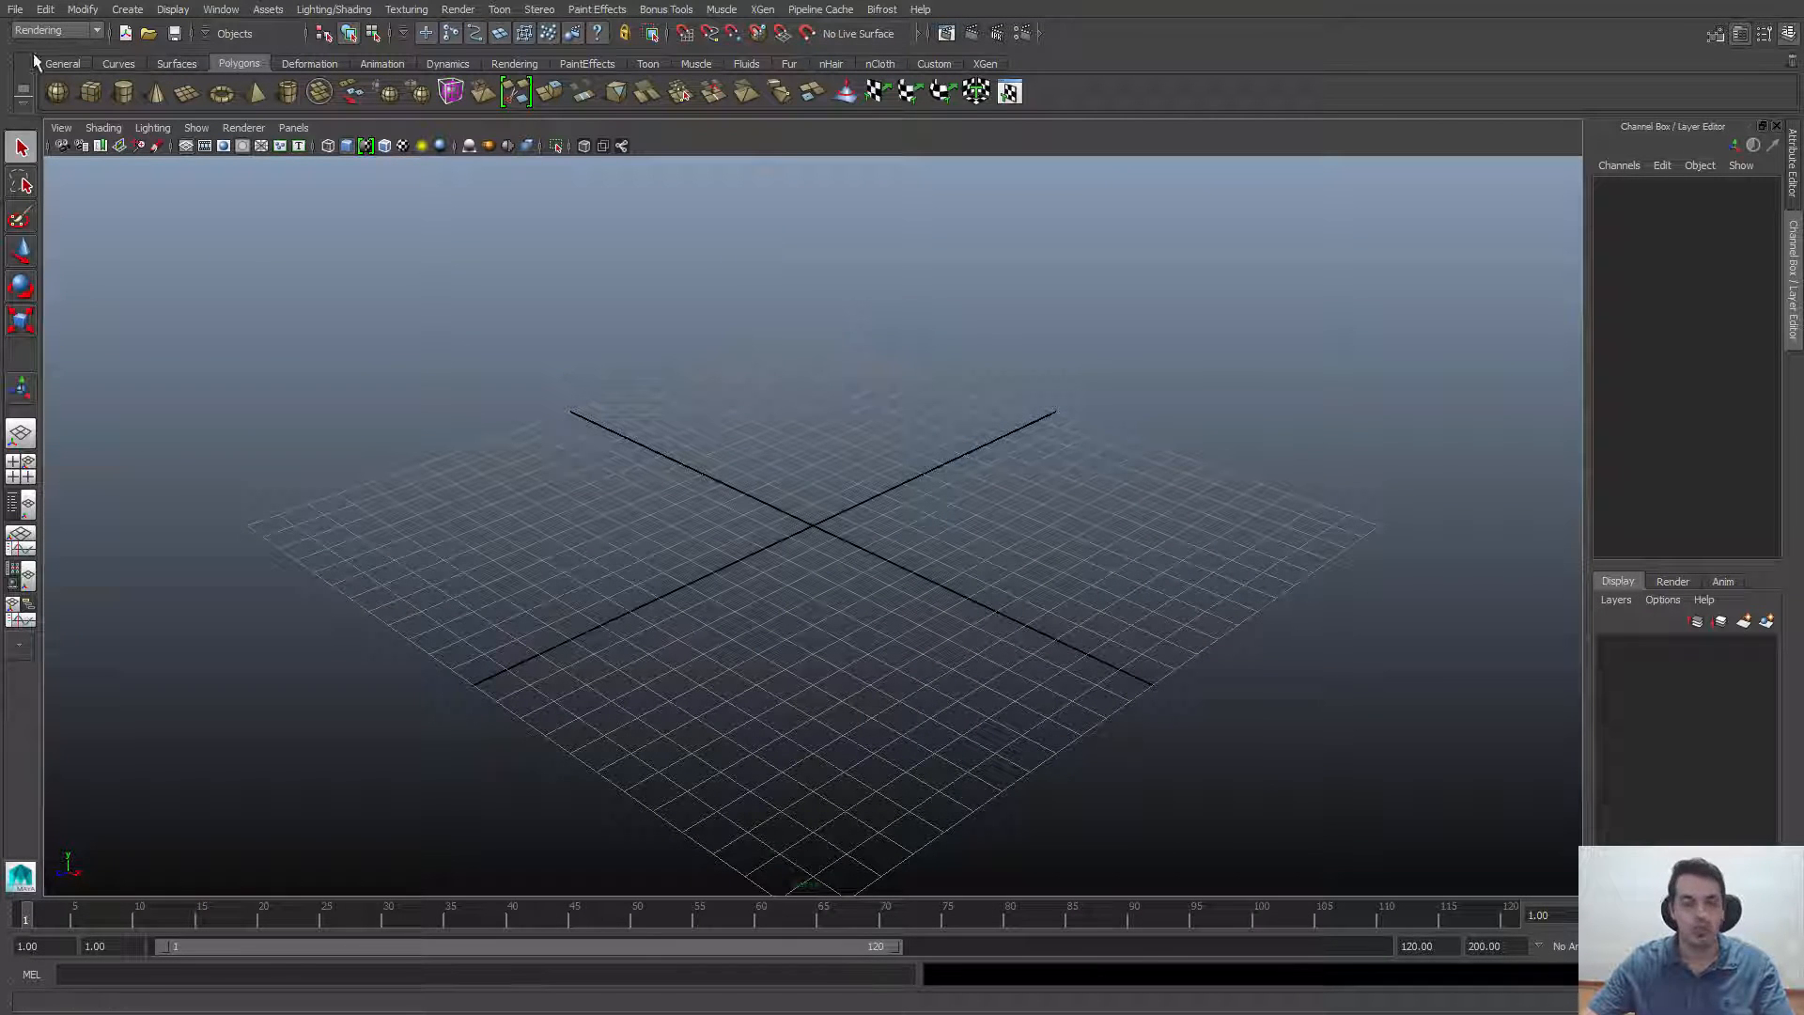
Return to Maya, open the scene Boneco_de_Neve_v010.mb and inspect its snowman render up close
click(149, 34)
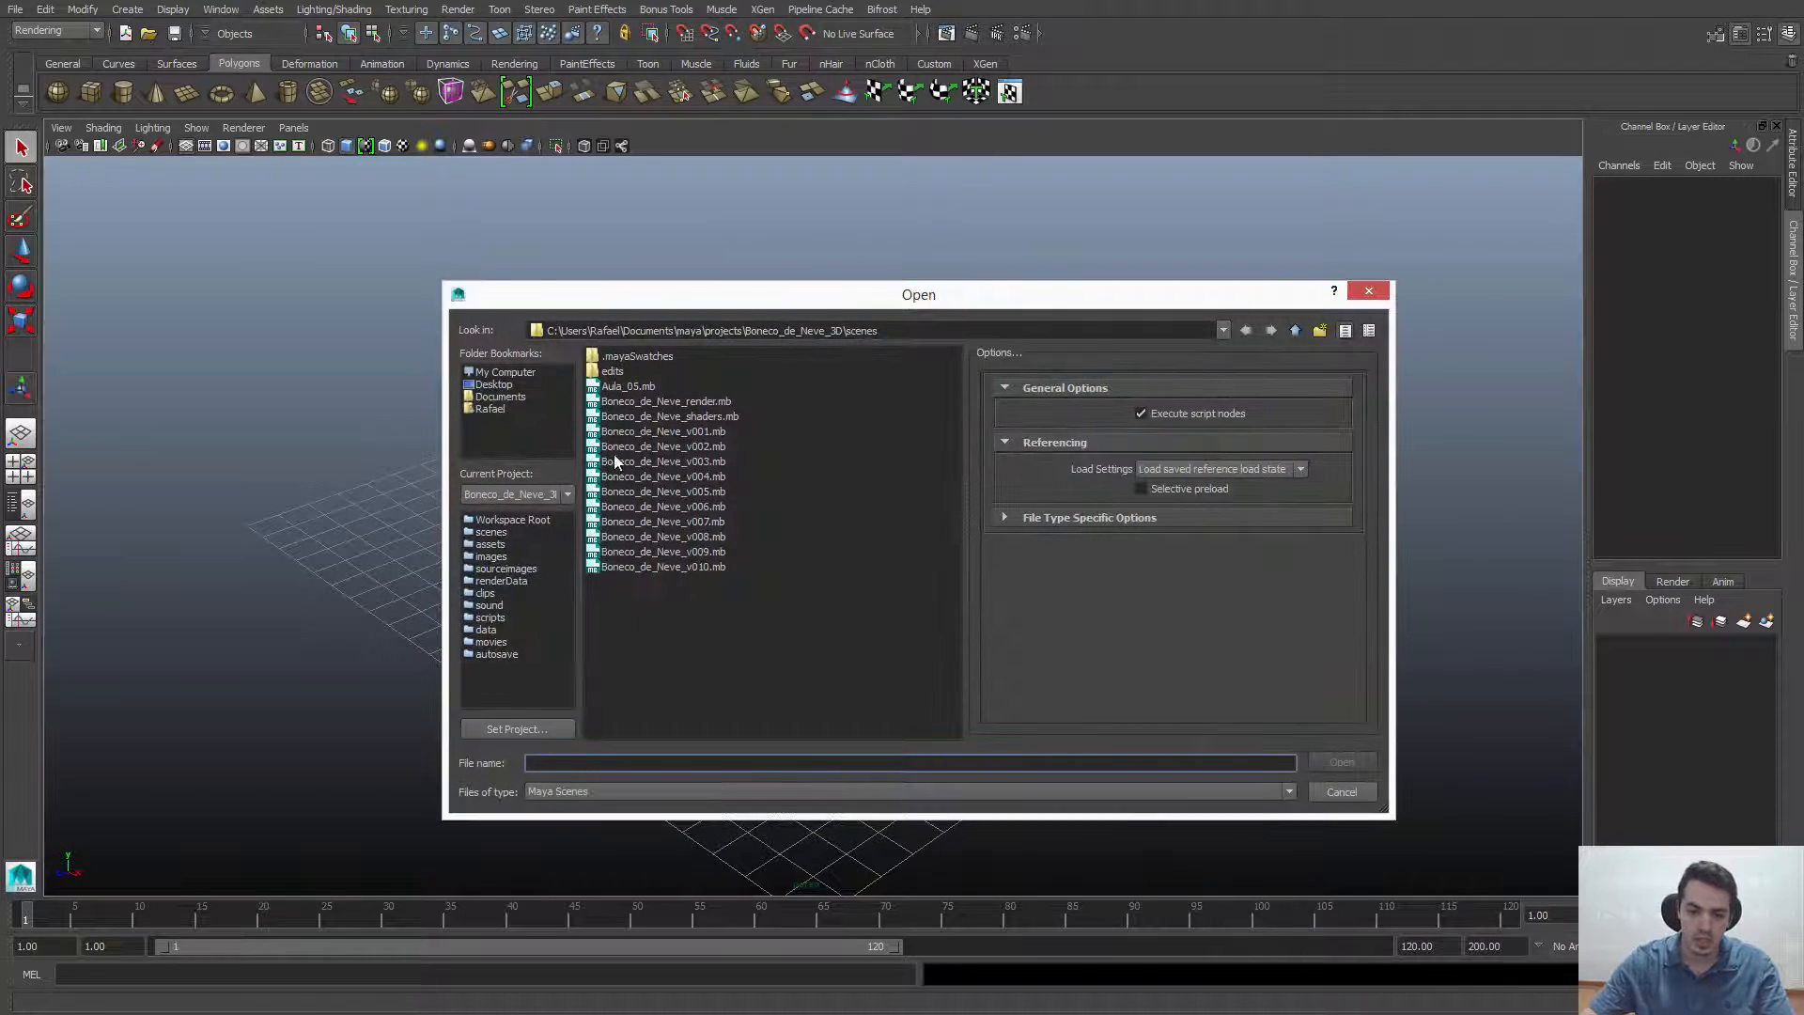
double_click(669, 567)
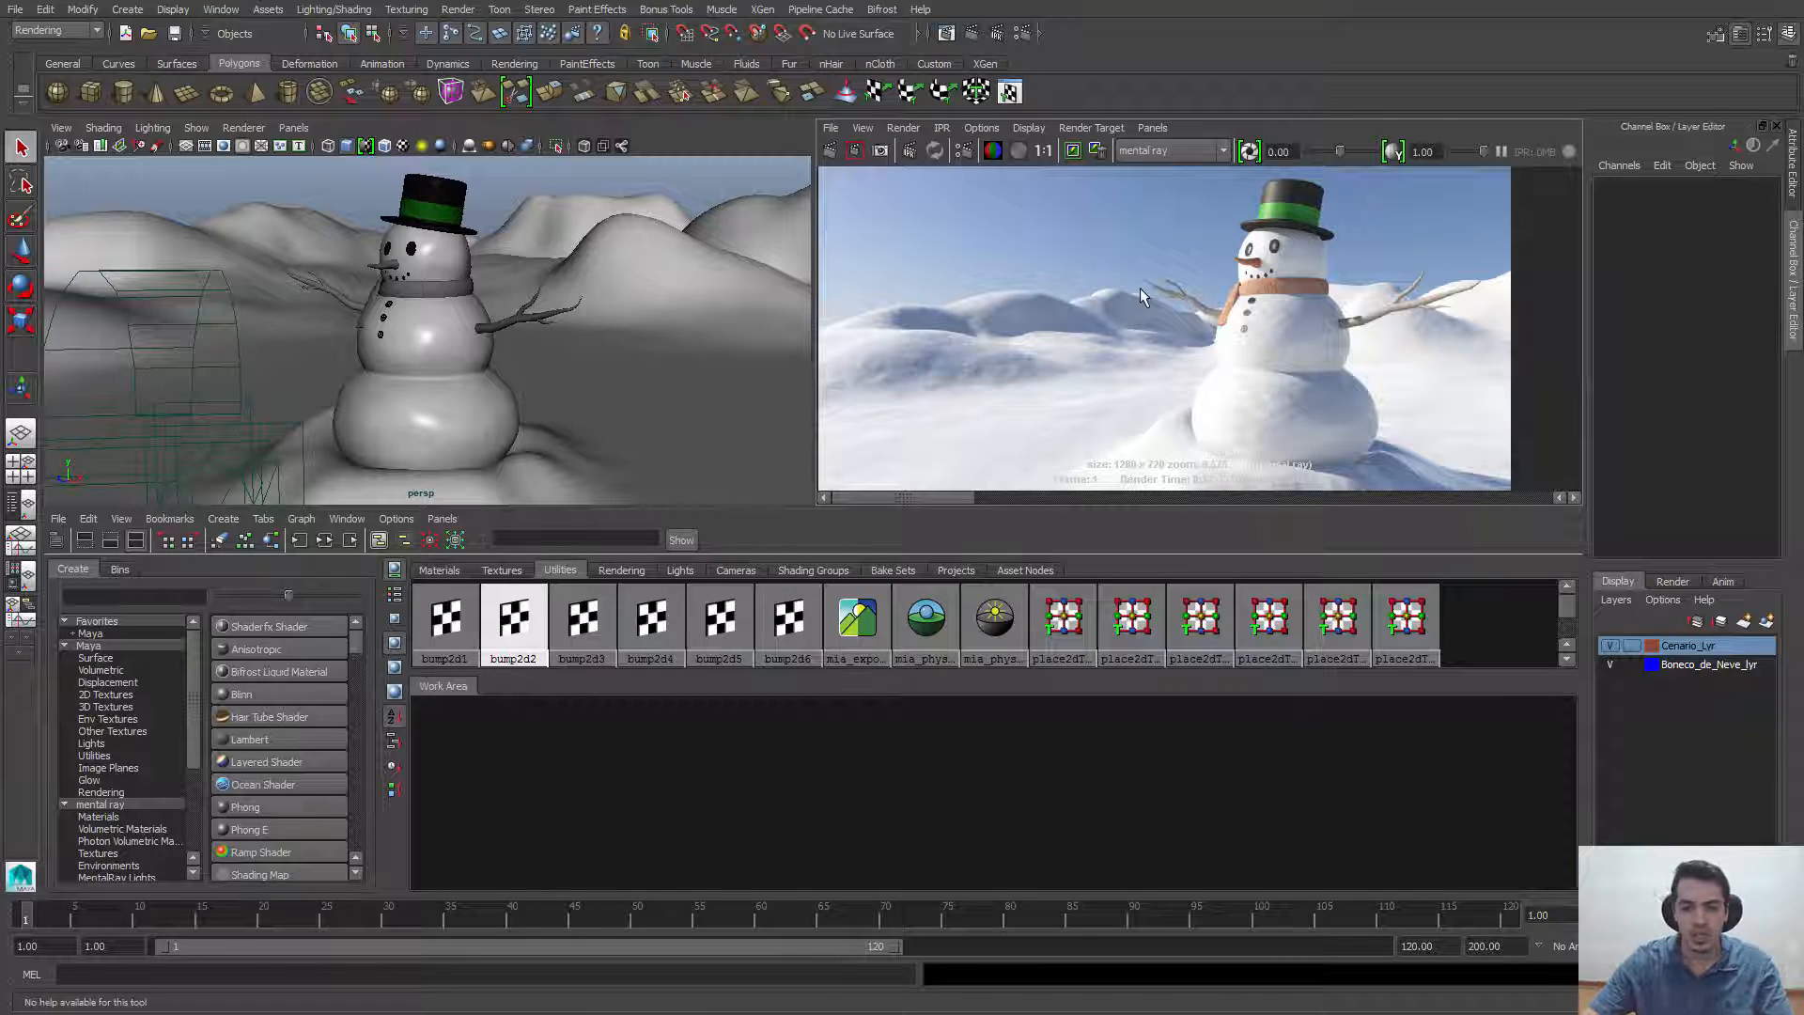
scroll(1186, 331, up, 3)
scroll(1245, 315, up, 9)
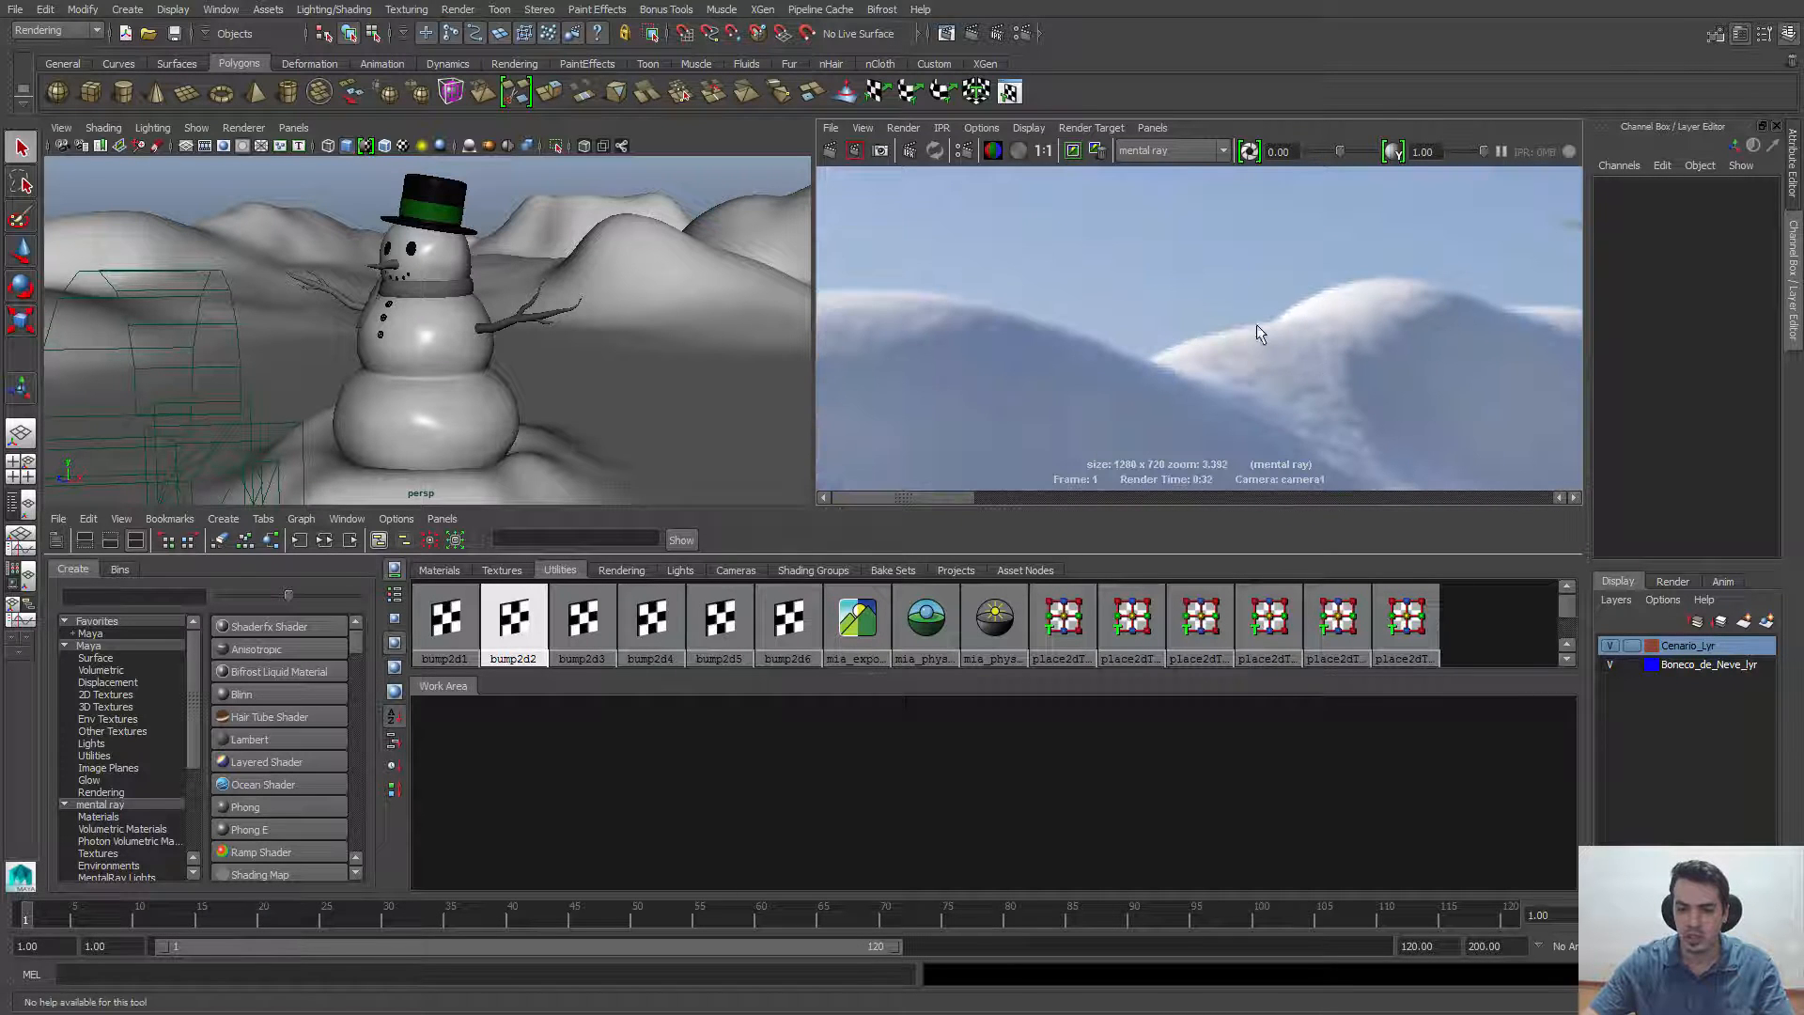
alt+middle_drag(1268, 355, 1048, 303)
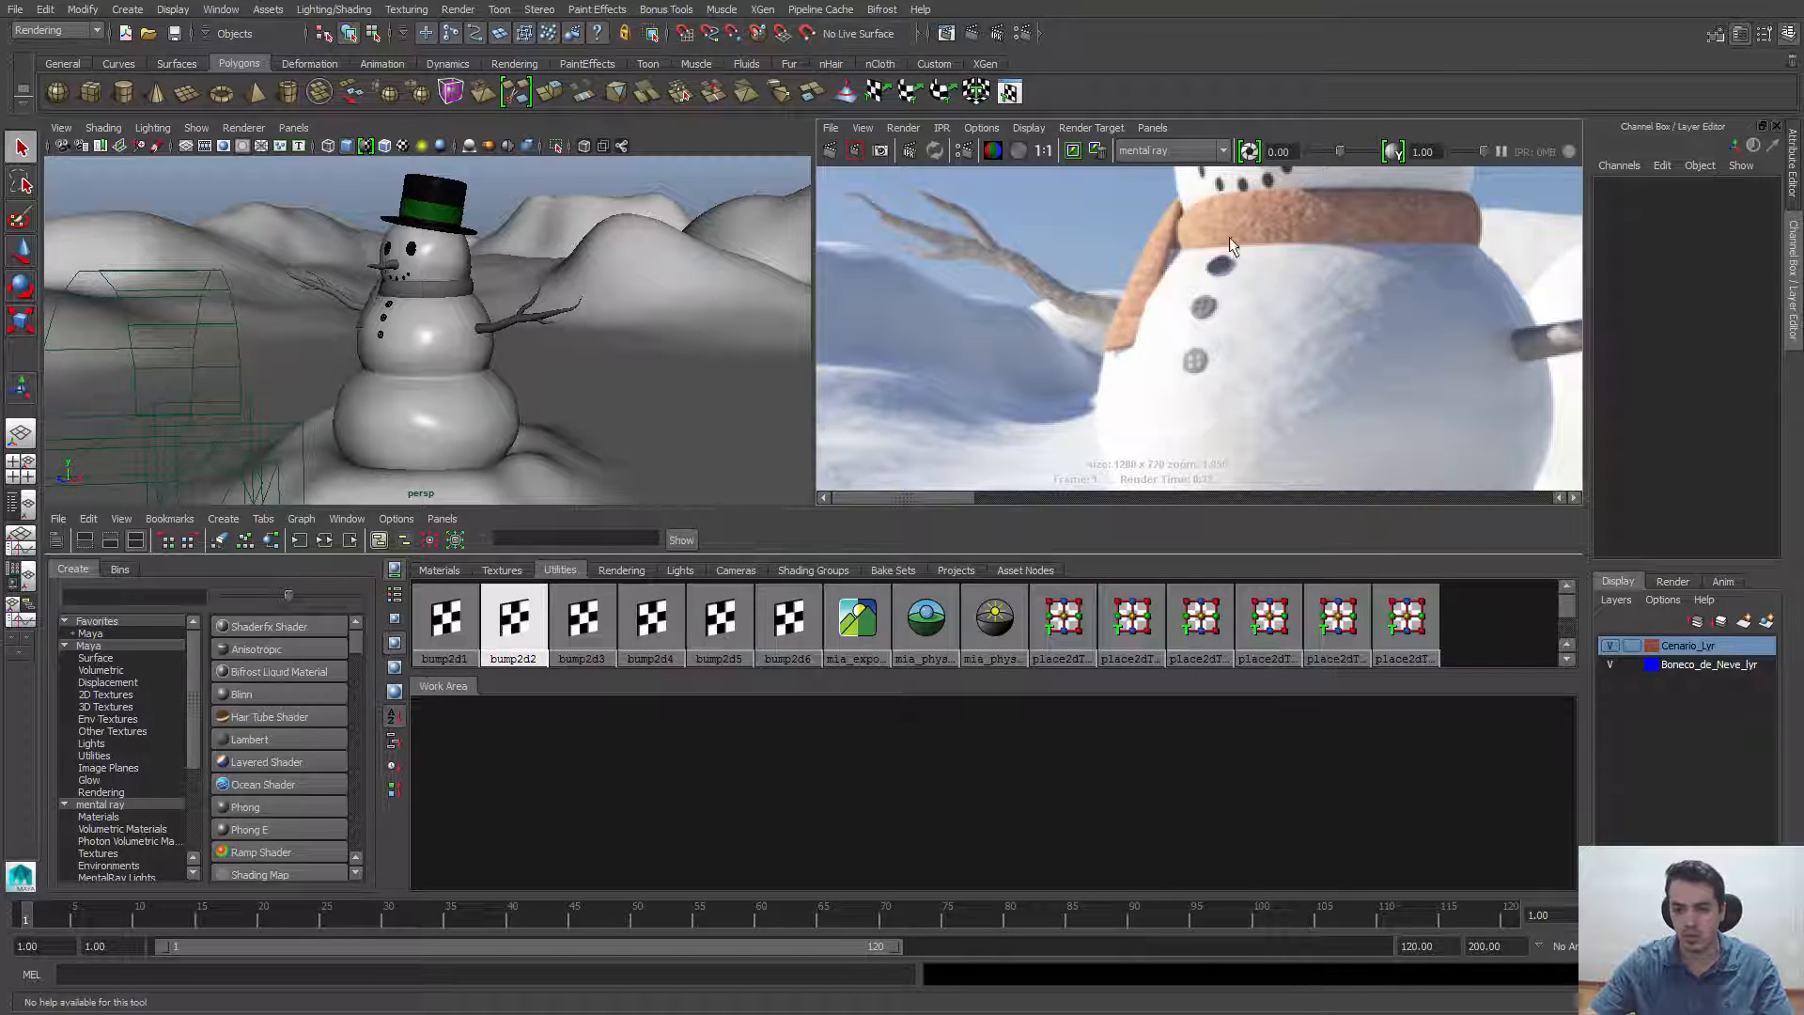
scroll(1241, 329, down, 10)
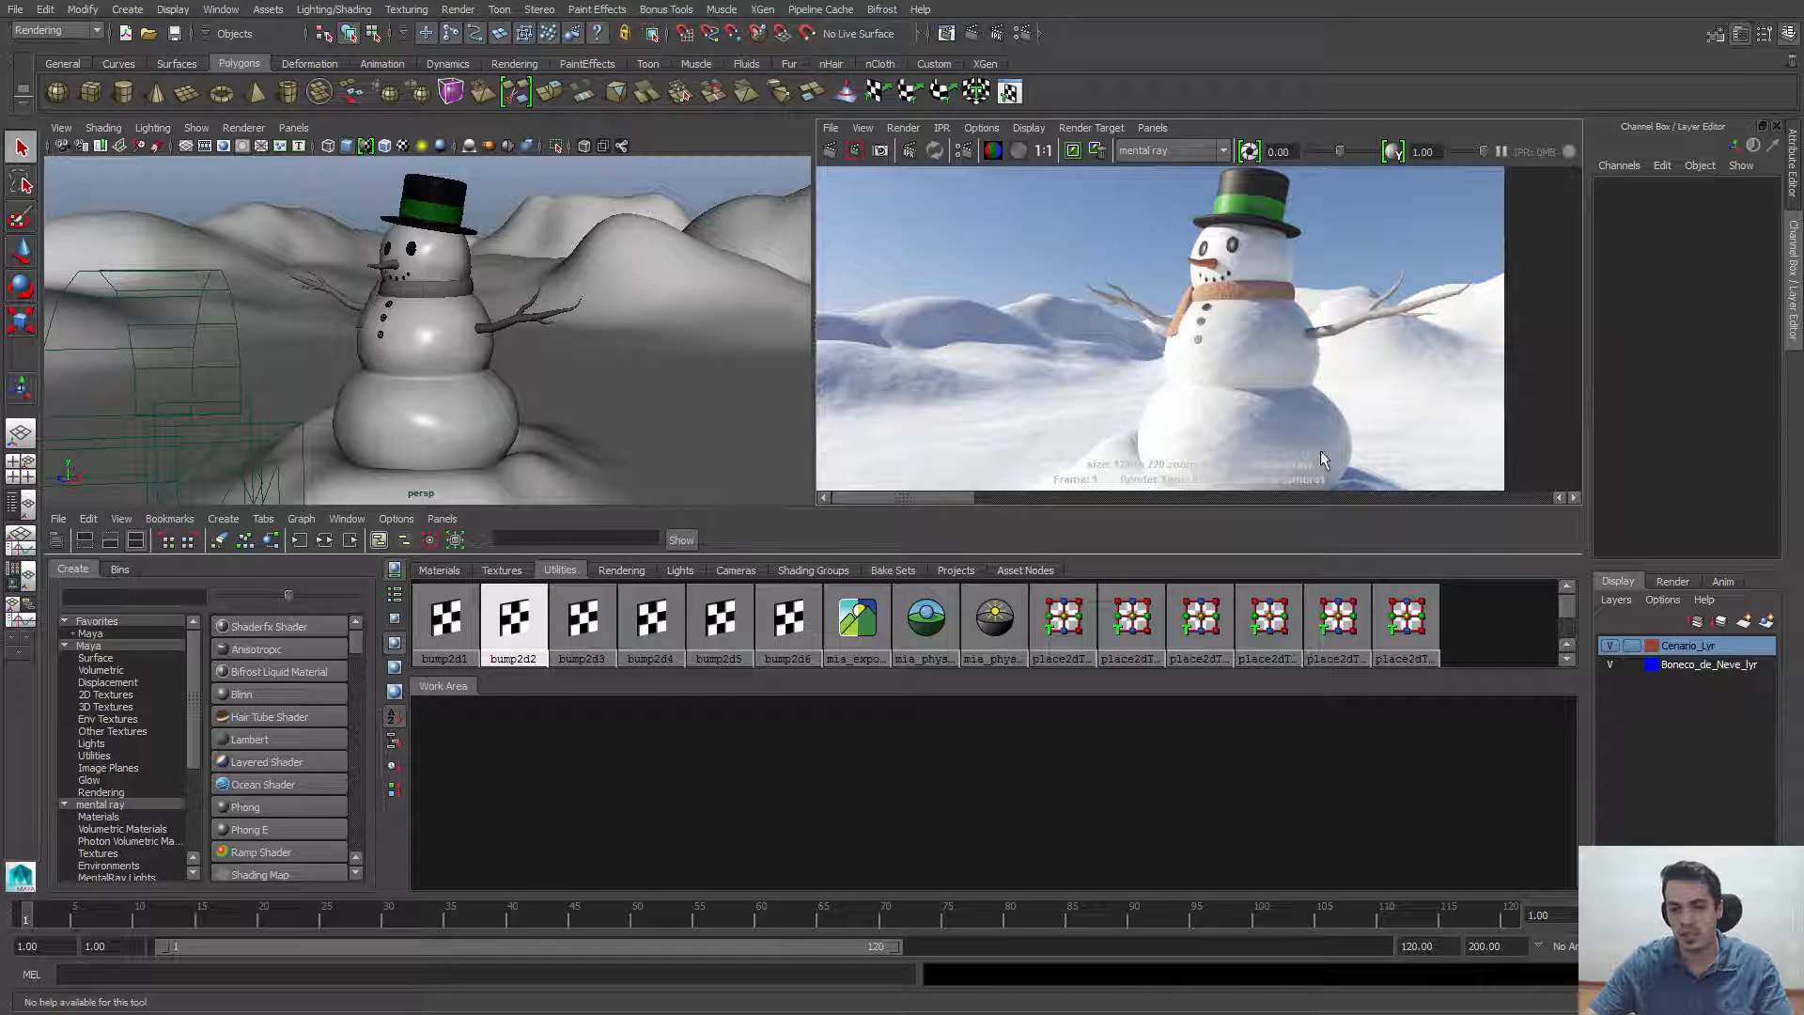
alt+right_drag(1113, 270, 1060, 274)
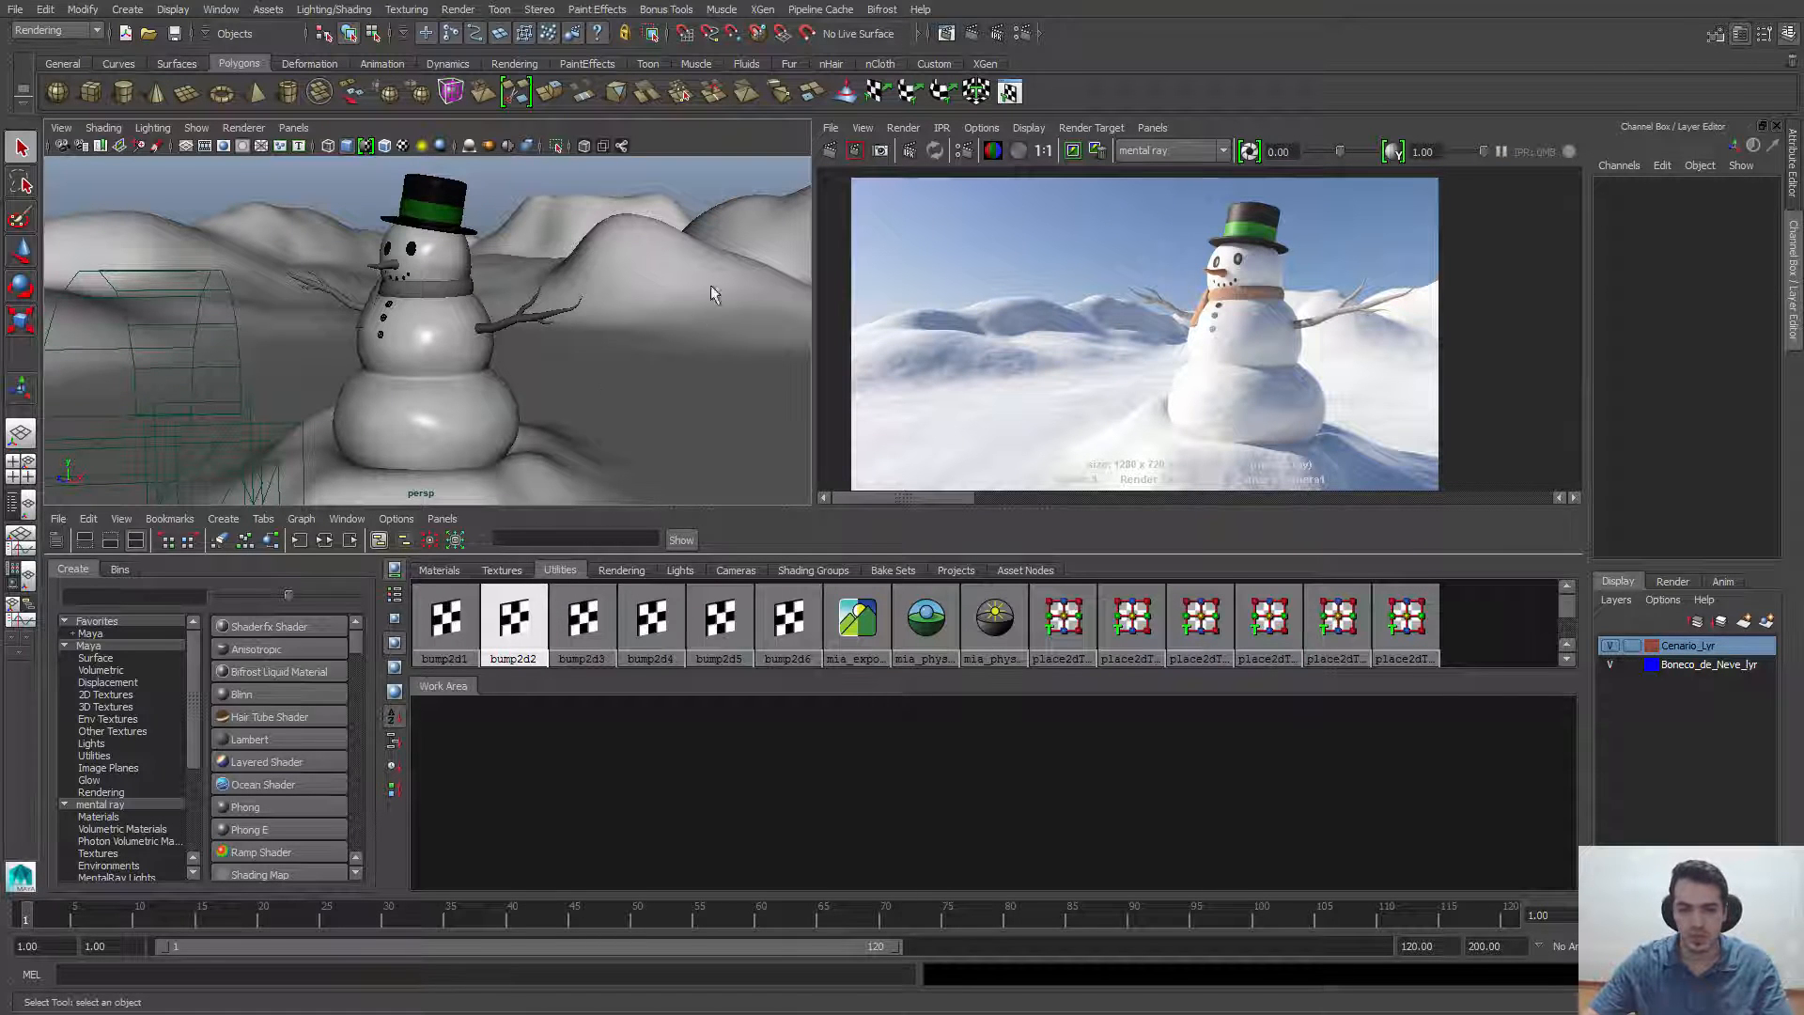
Select camera1 through the Outliner and show its shape attributes
alt+right_drag(658, 242, 498, 235)
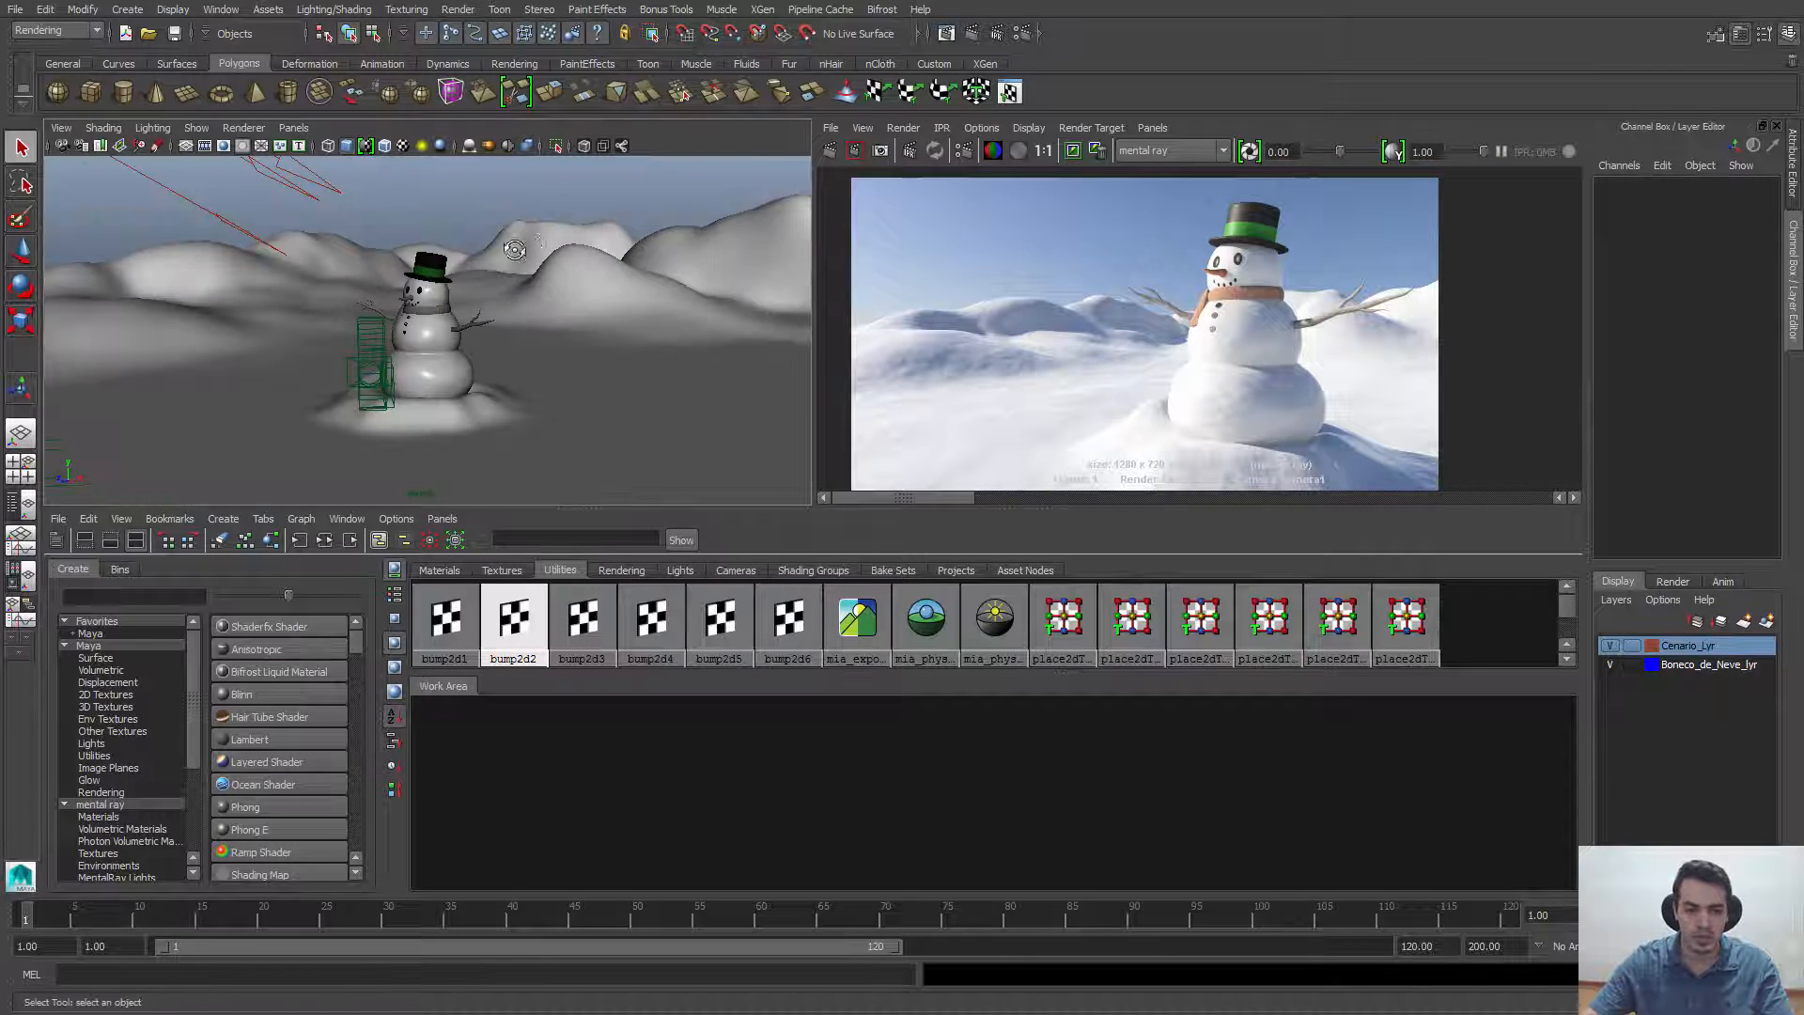
alt+drag(508, 246, 709, 291)
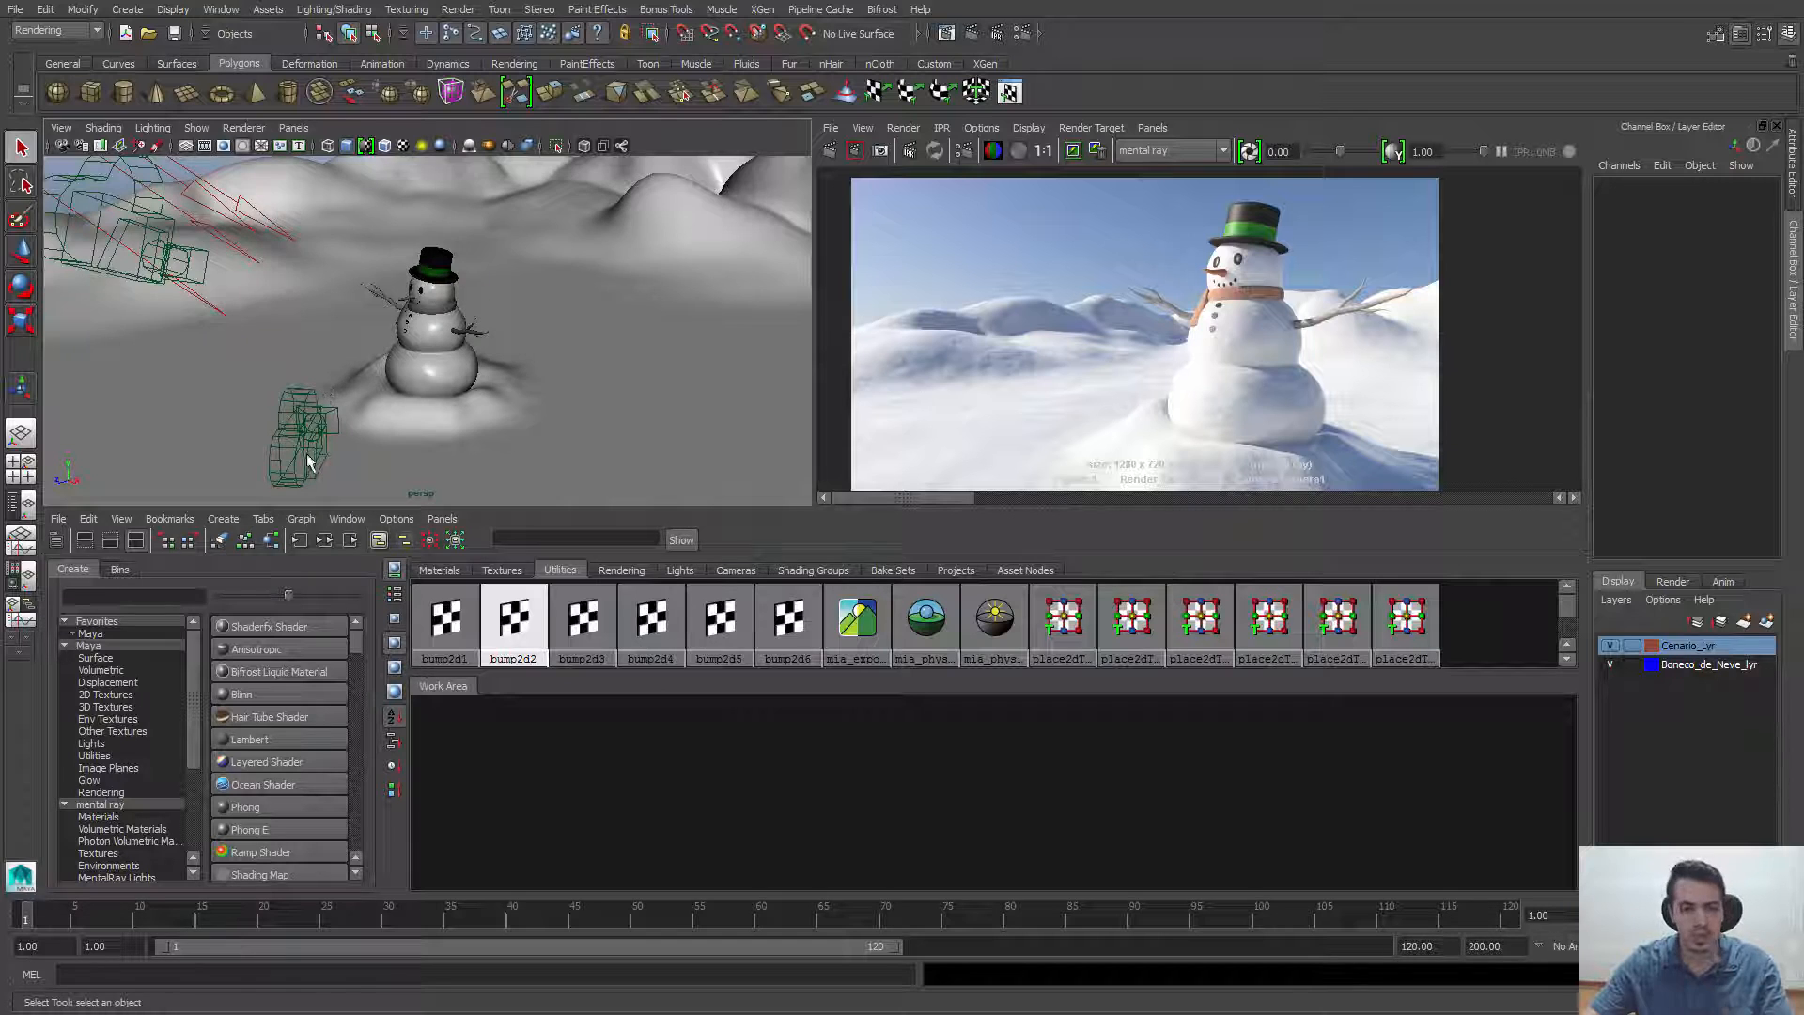
click(221, 9)
click(239, 147)
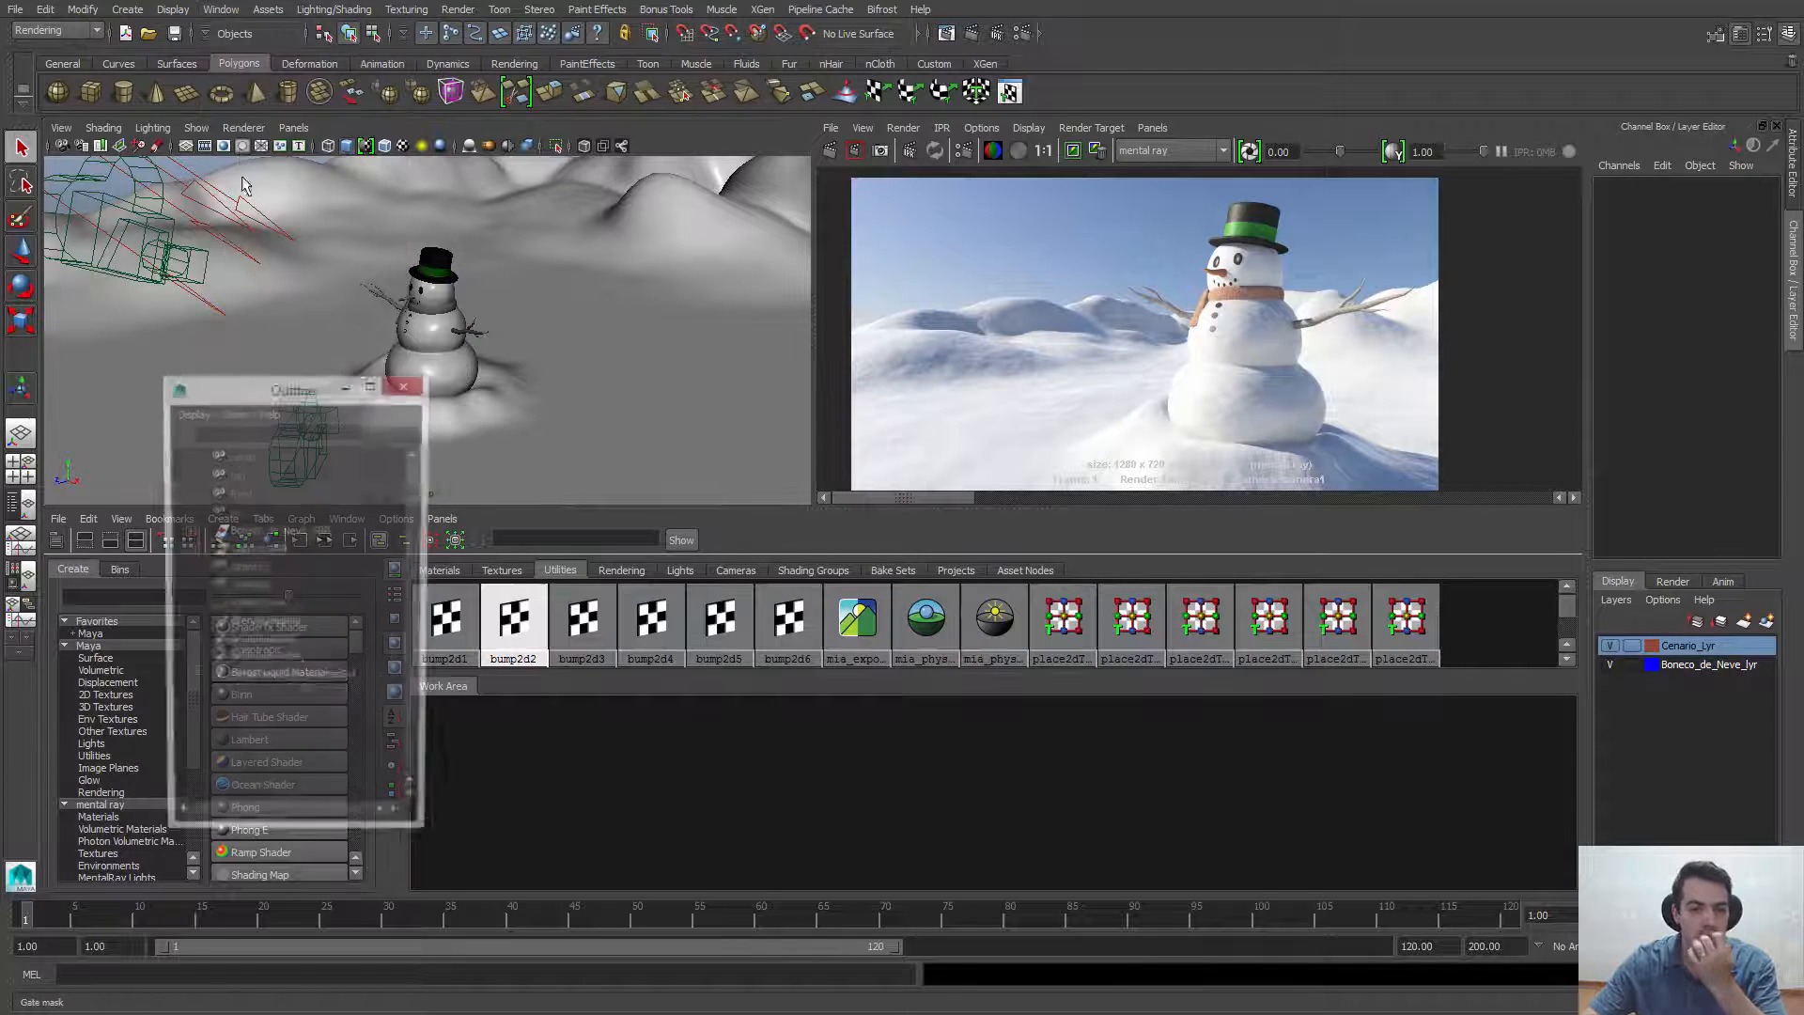
click(248, 571)
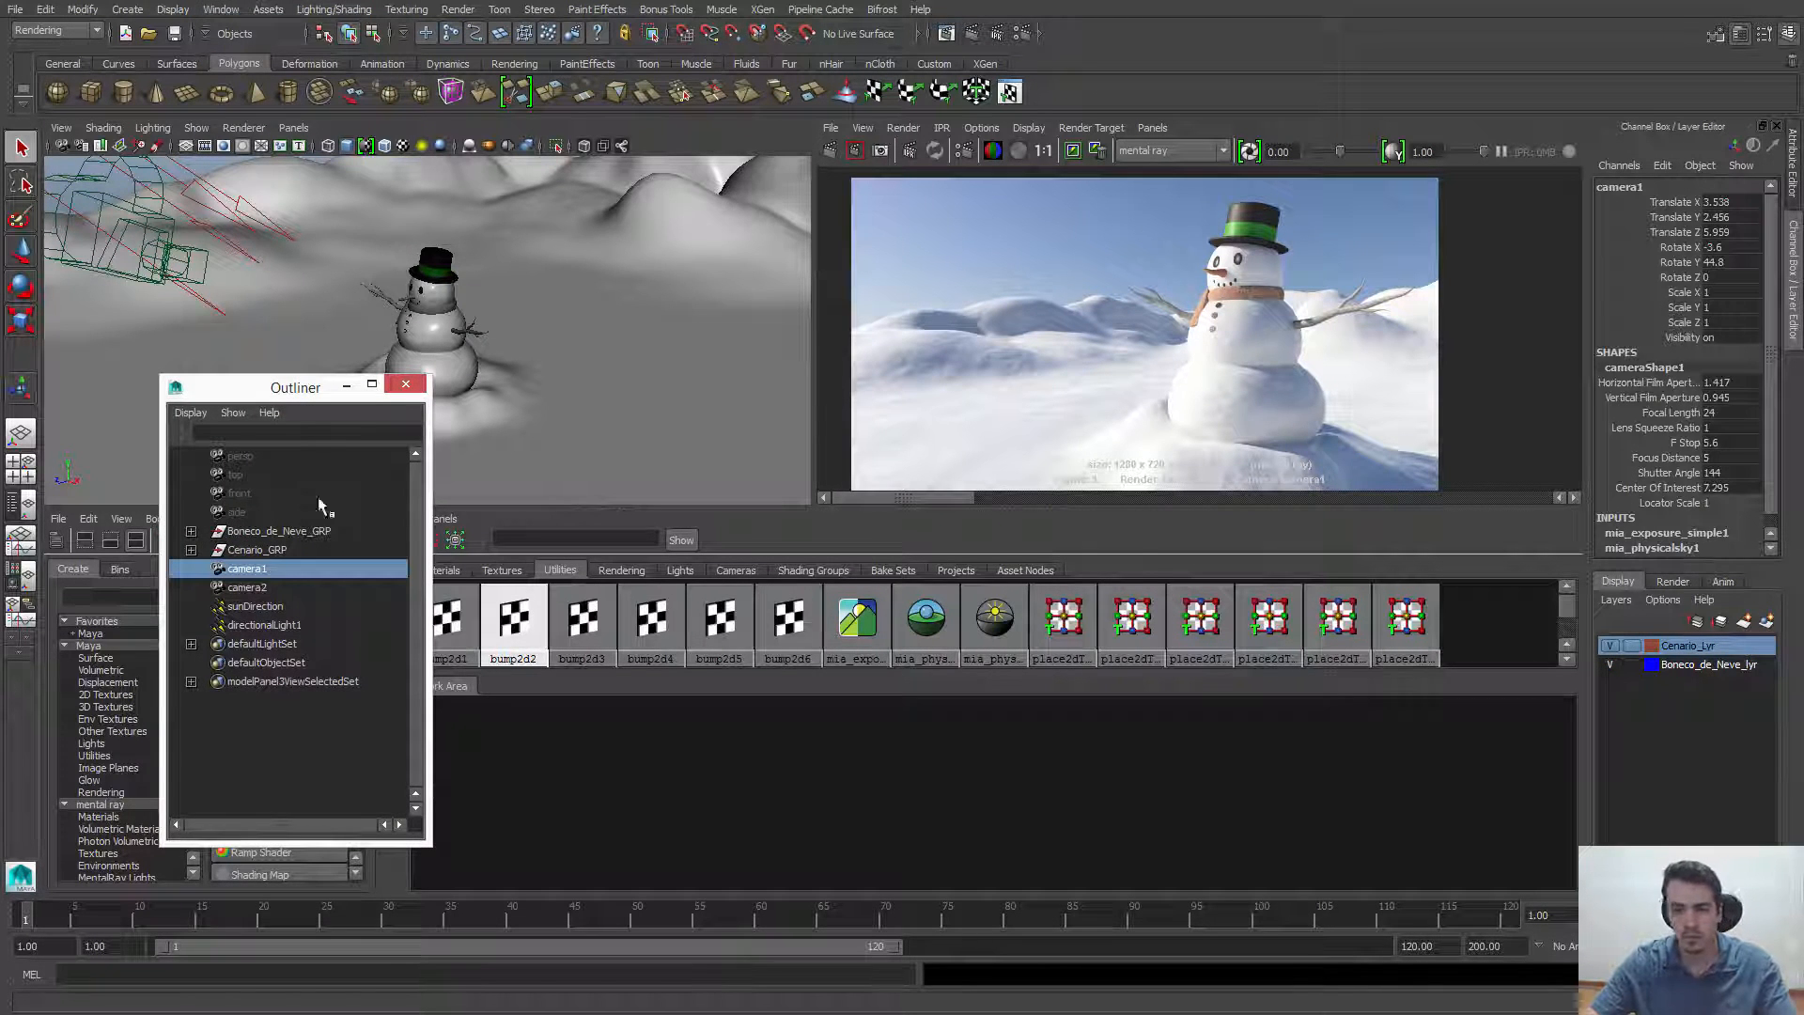
click(1306, 124)
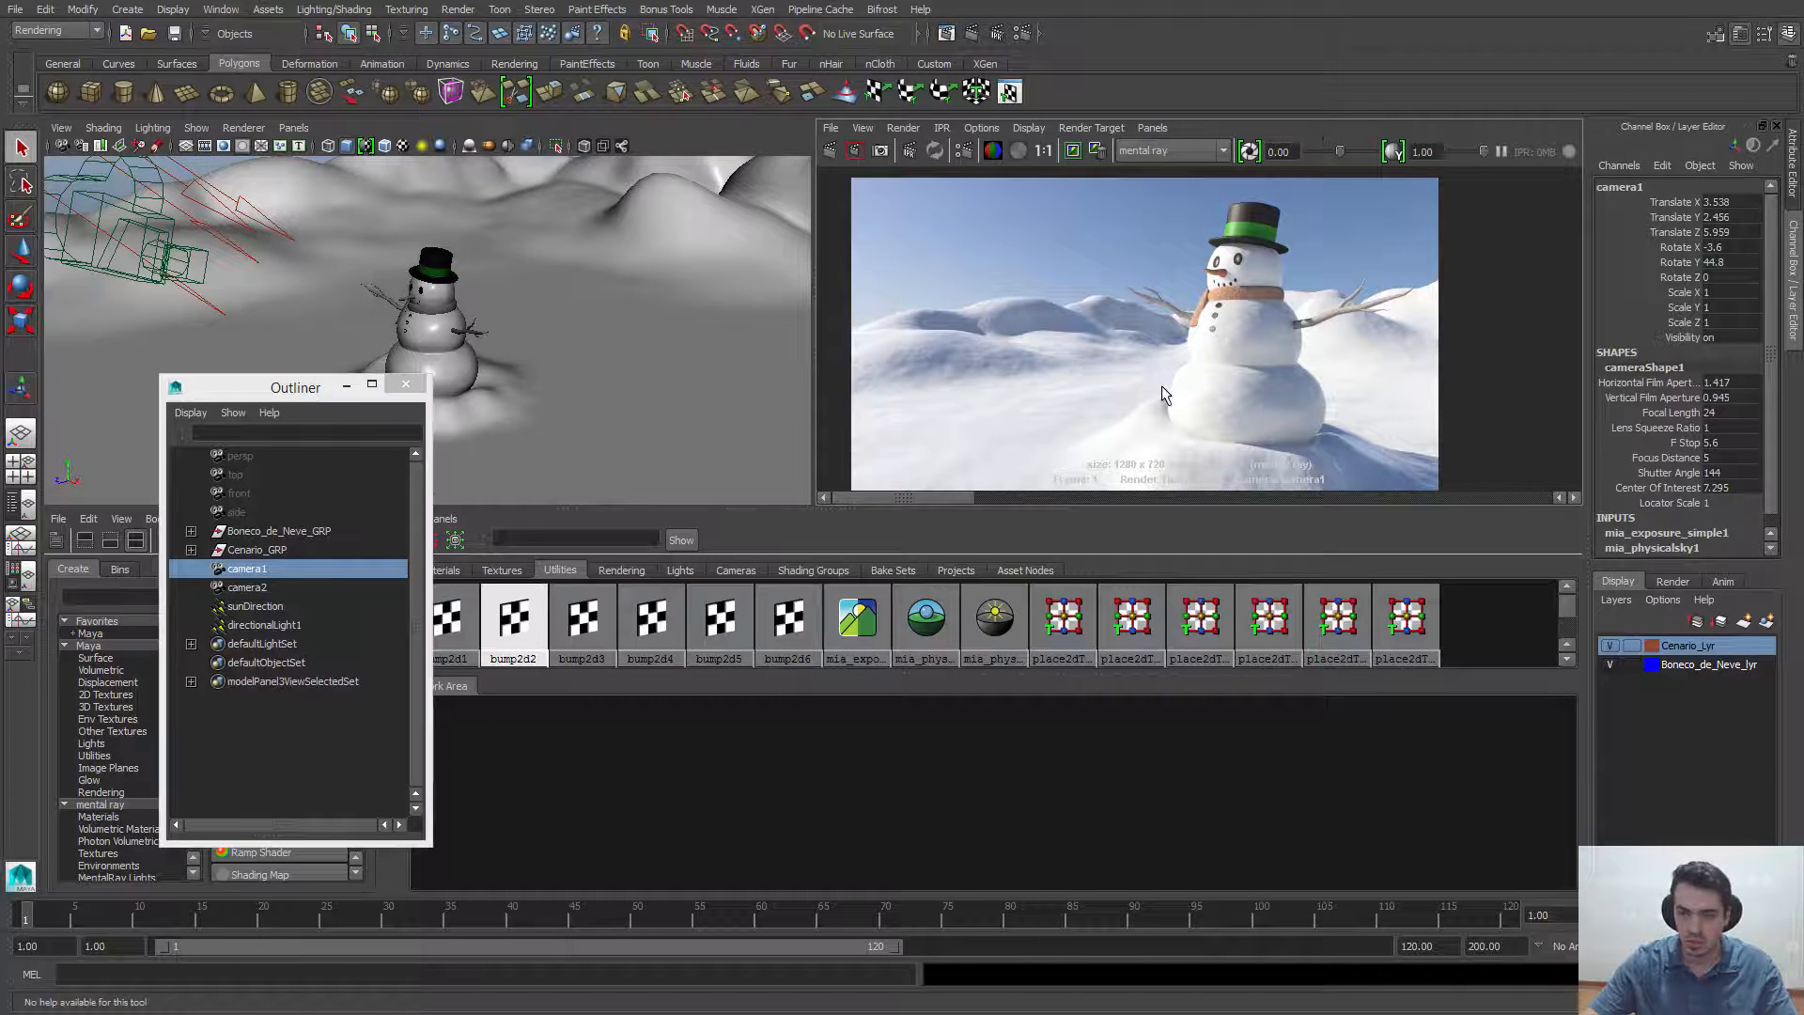
key(ctrl+a)
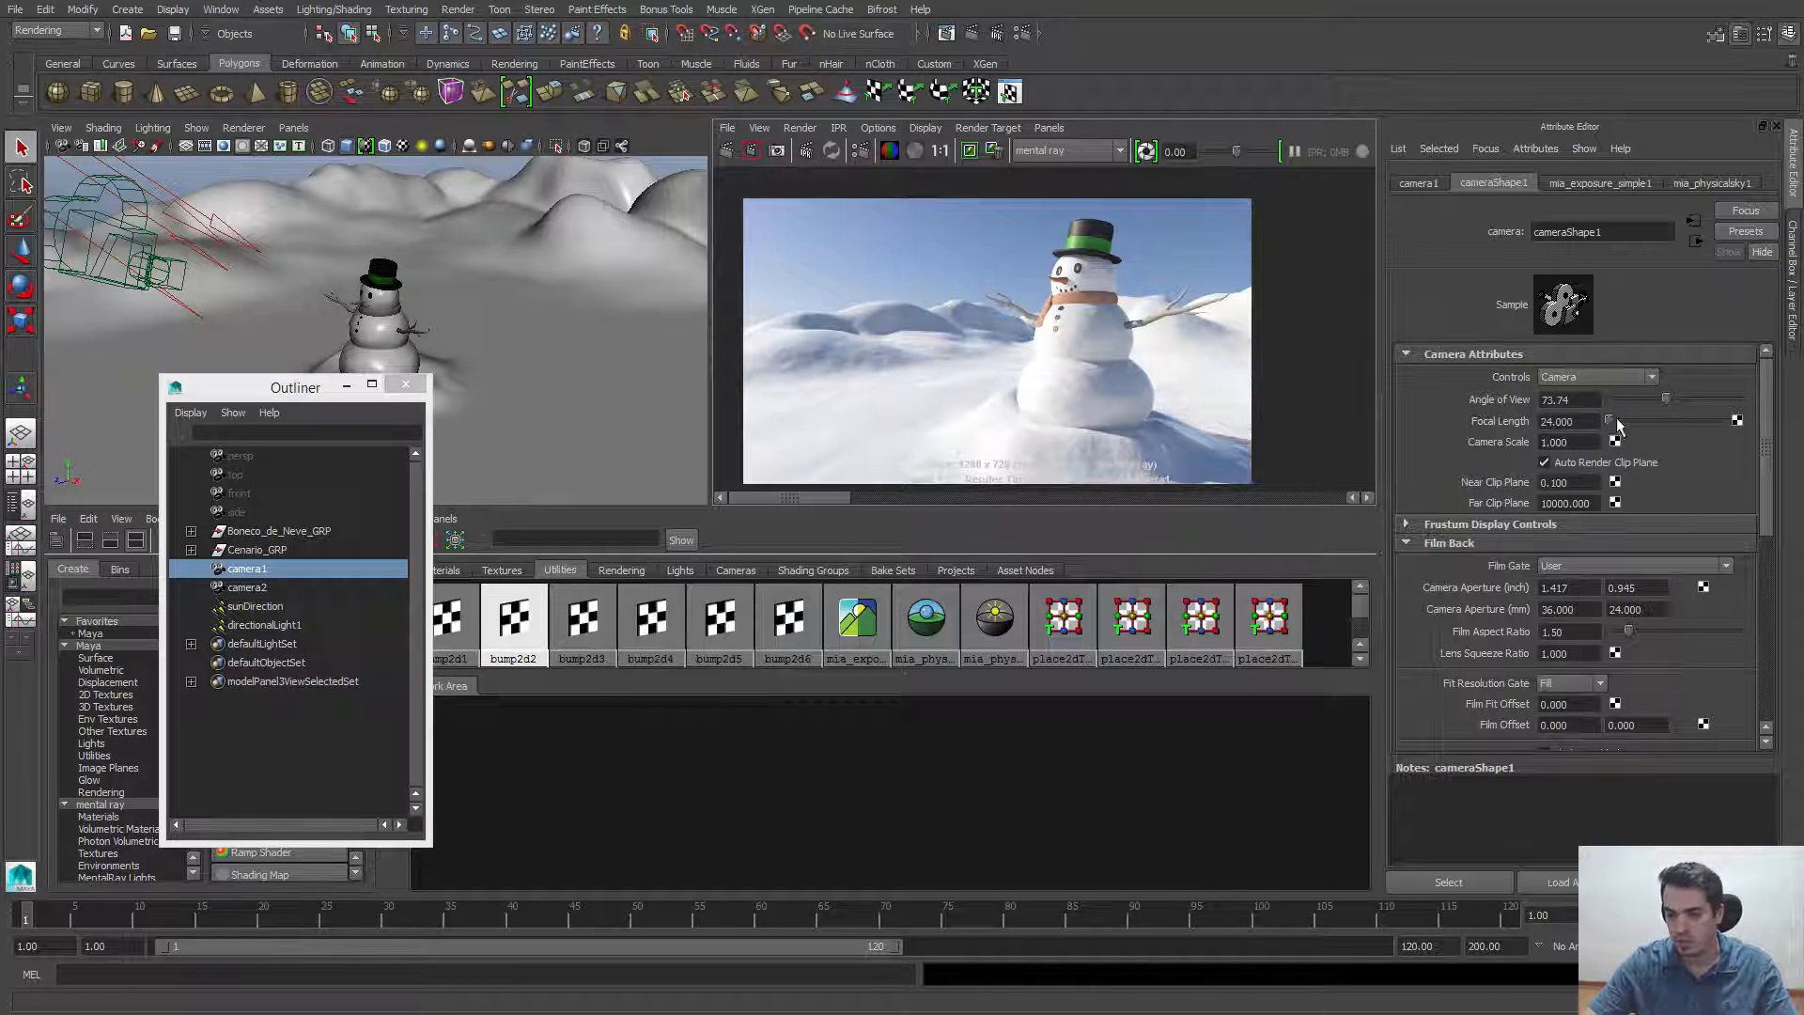
Enable Depth of Field in camera1's shape attributes
drag(1766, 394, 1768, 592)
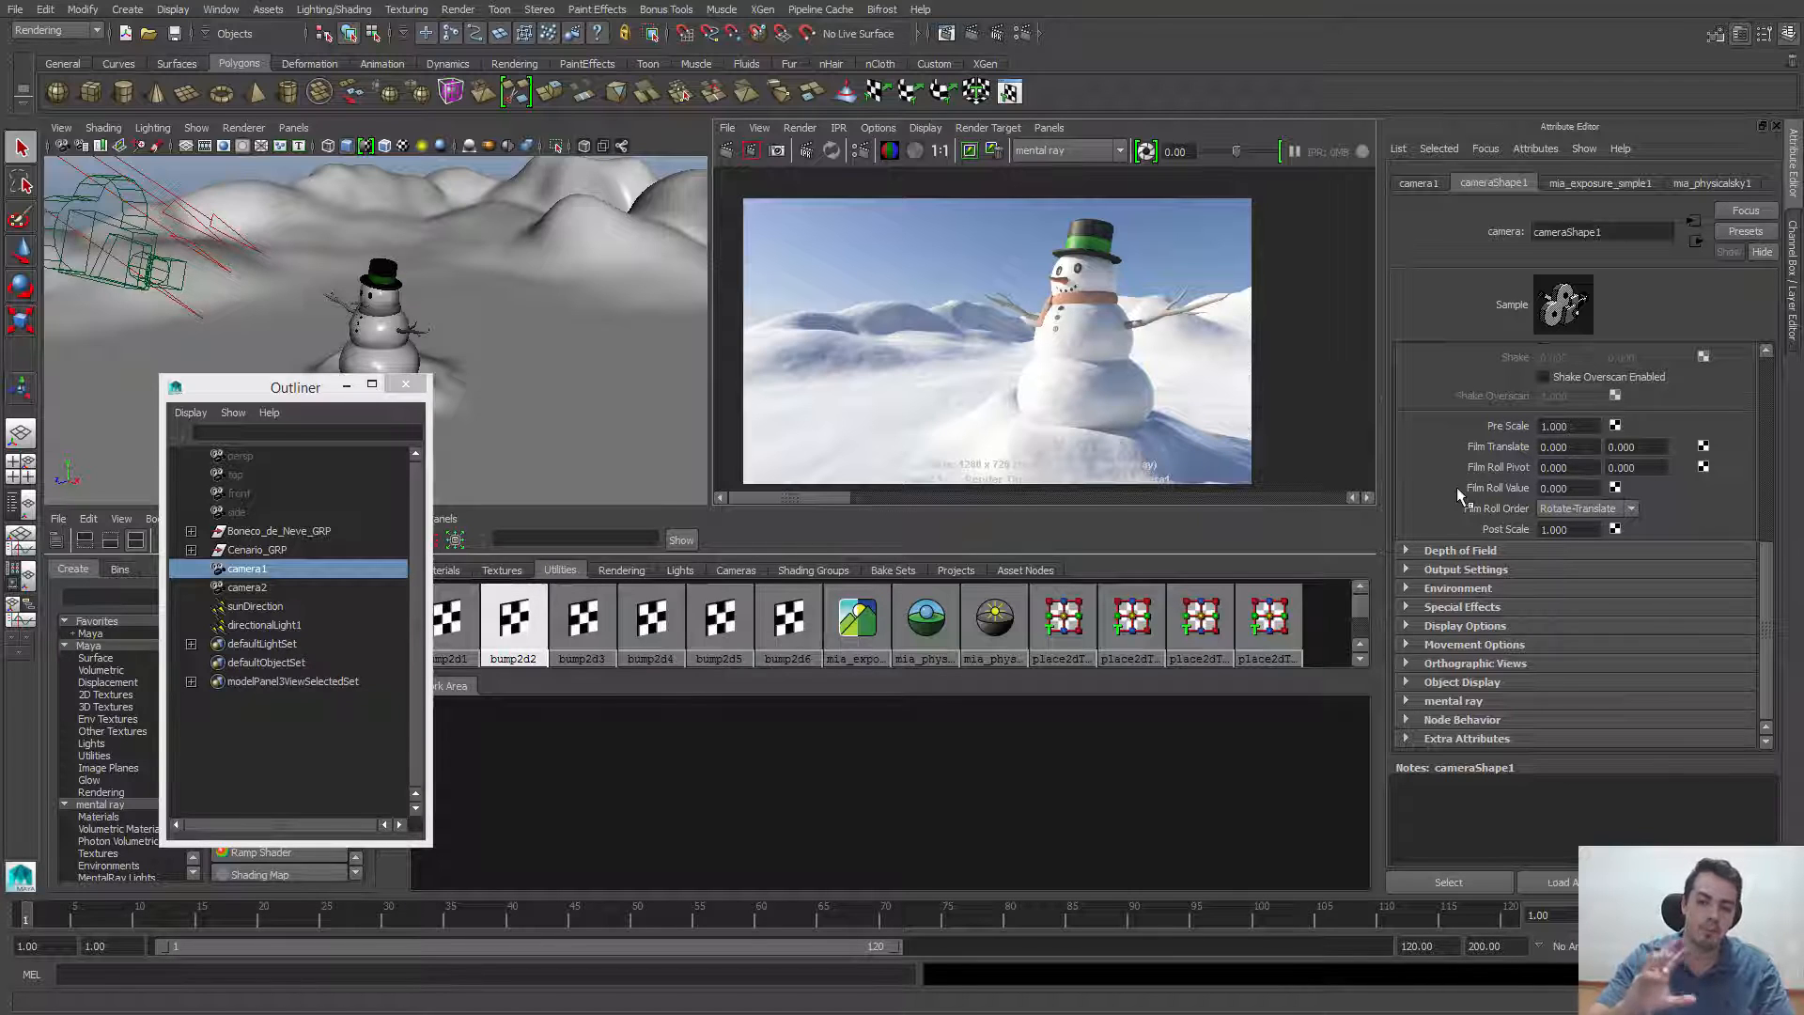
click(1406, 549)
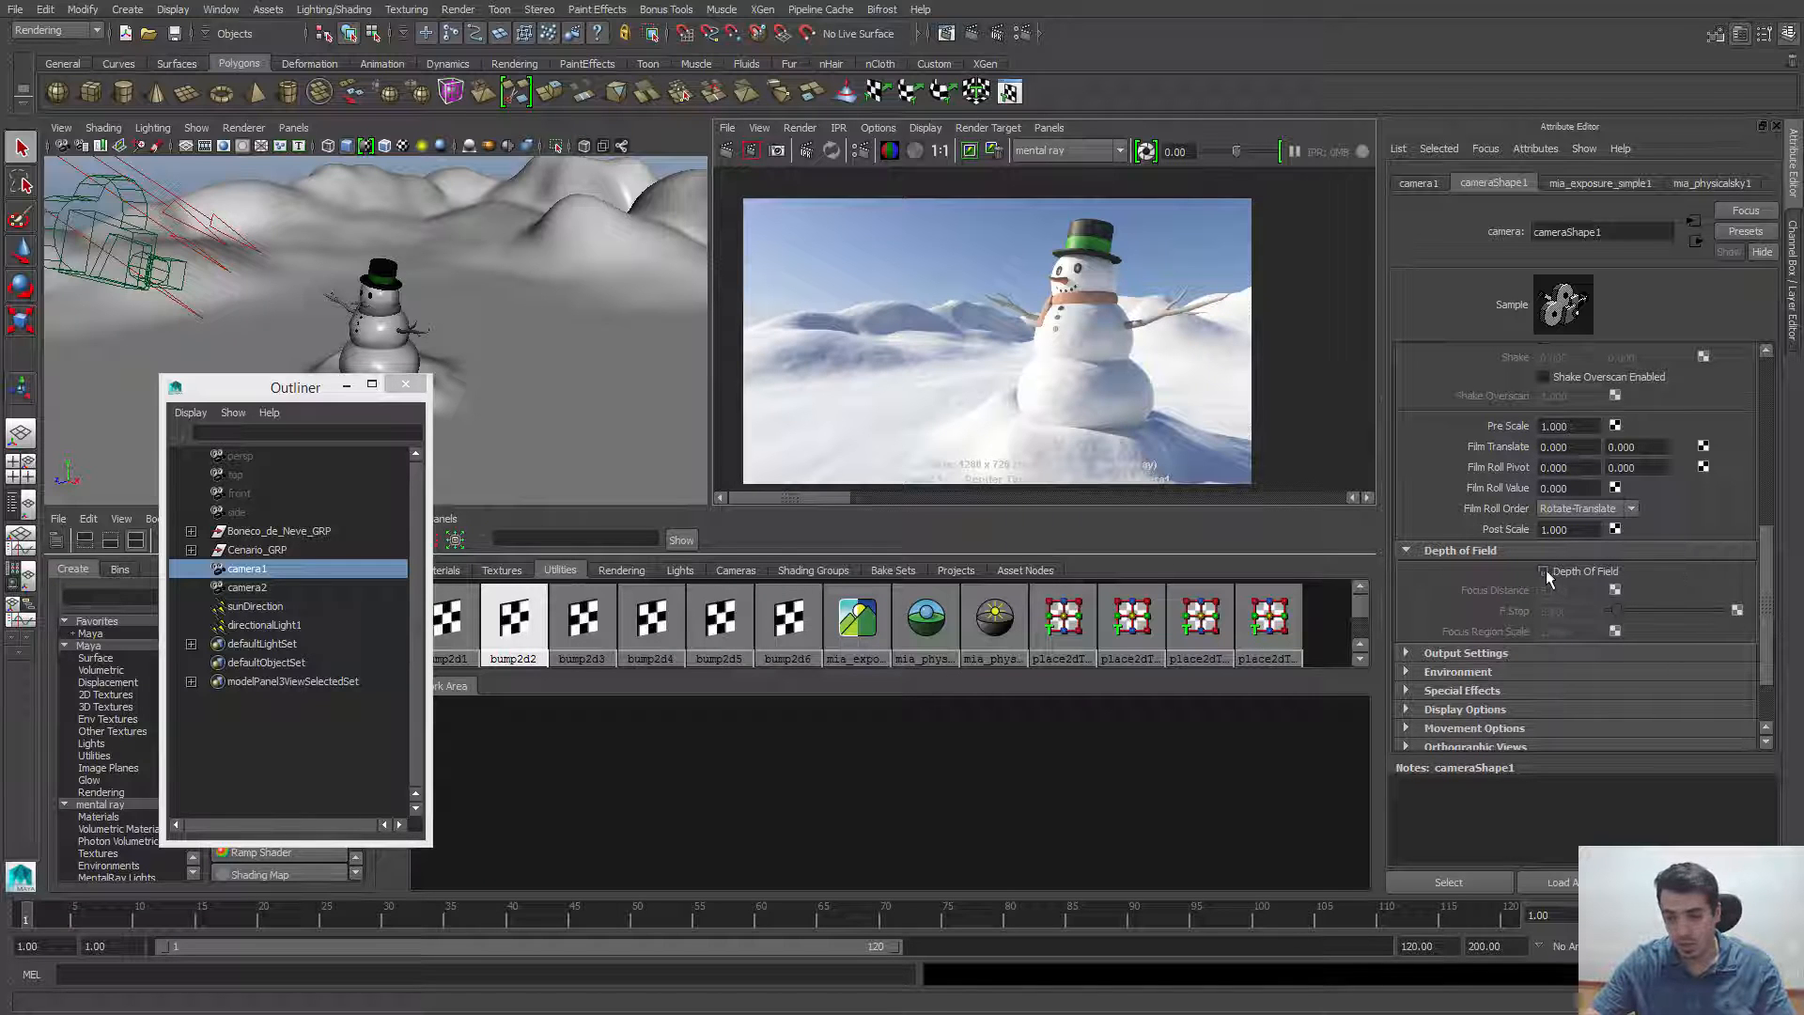
click(1604, 574)
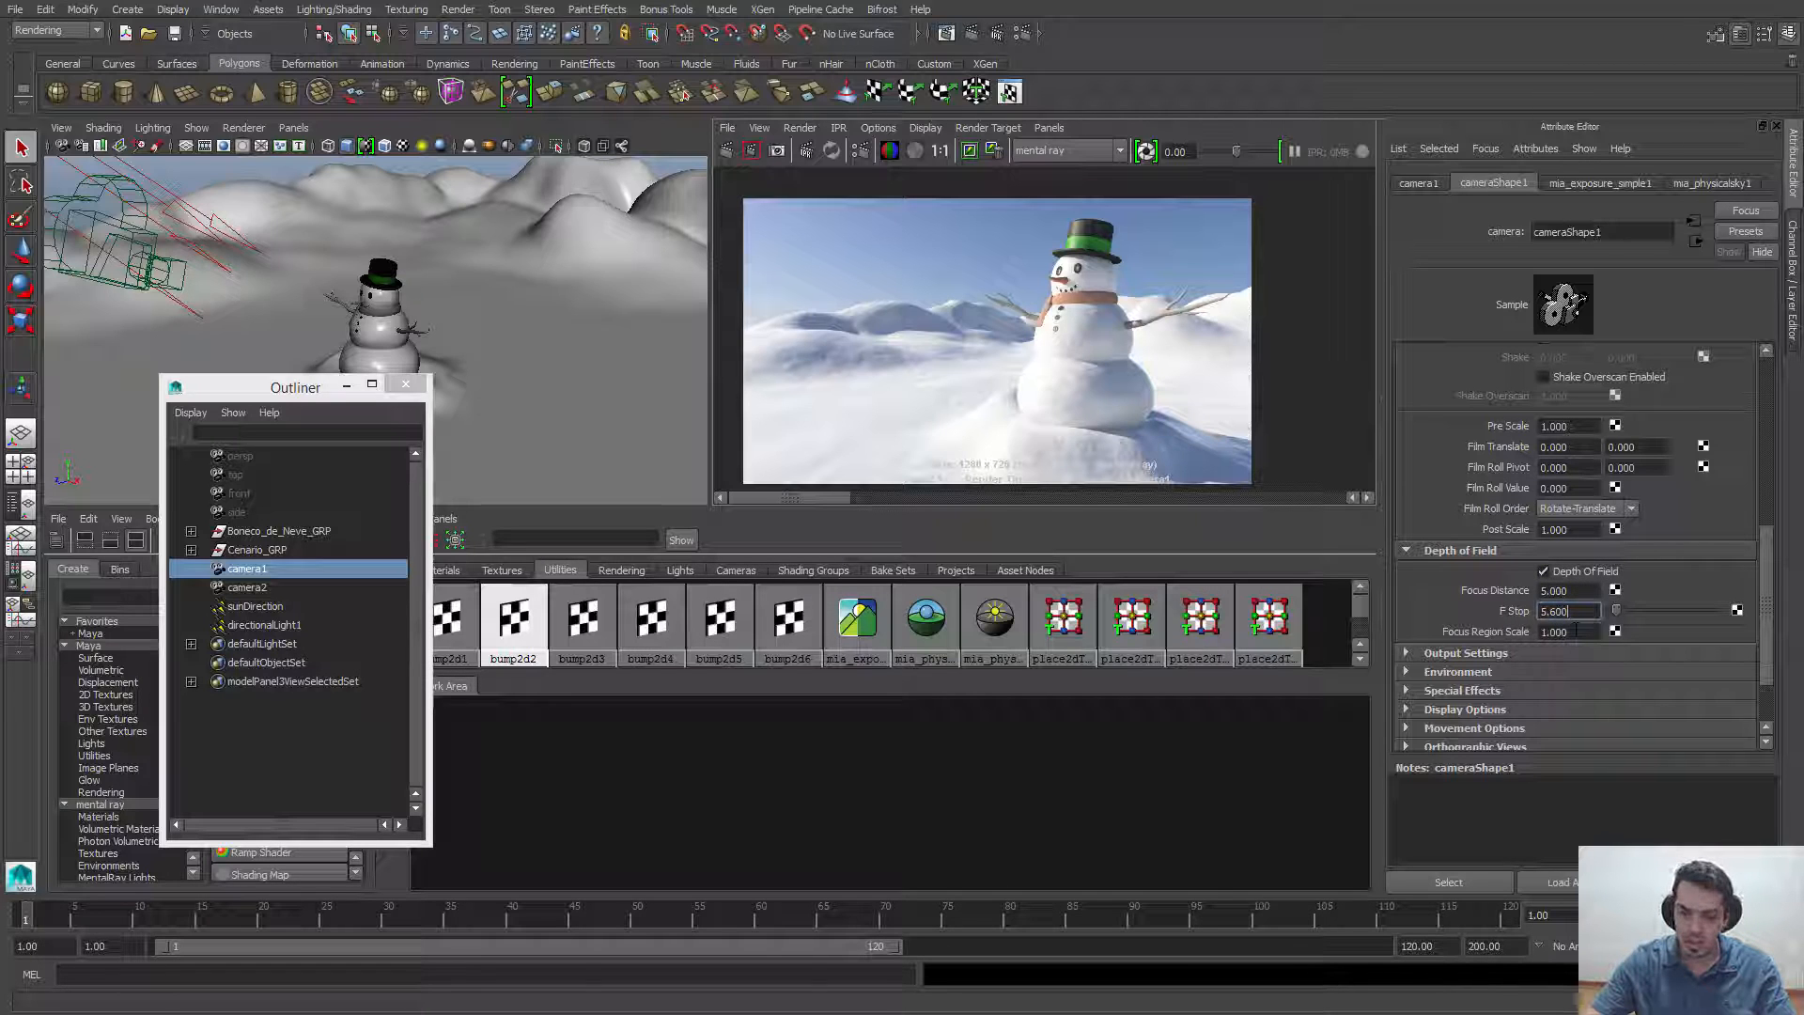
click(1582, 595)
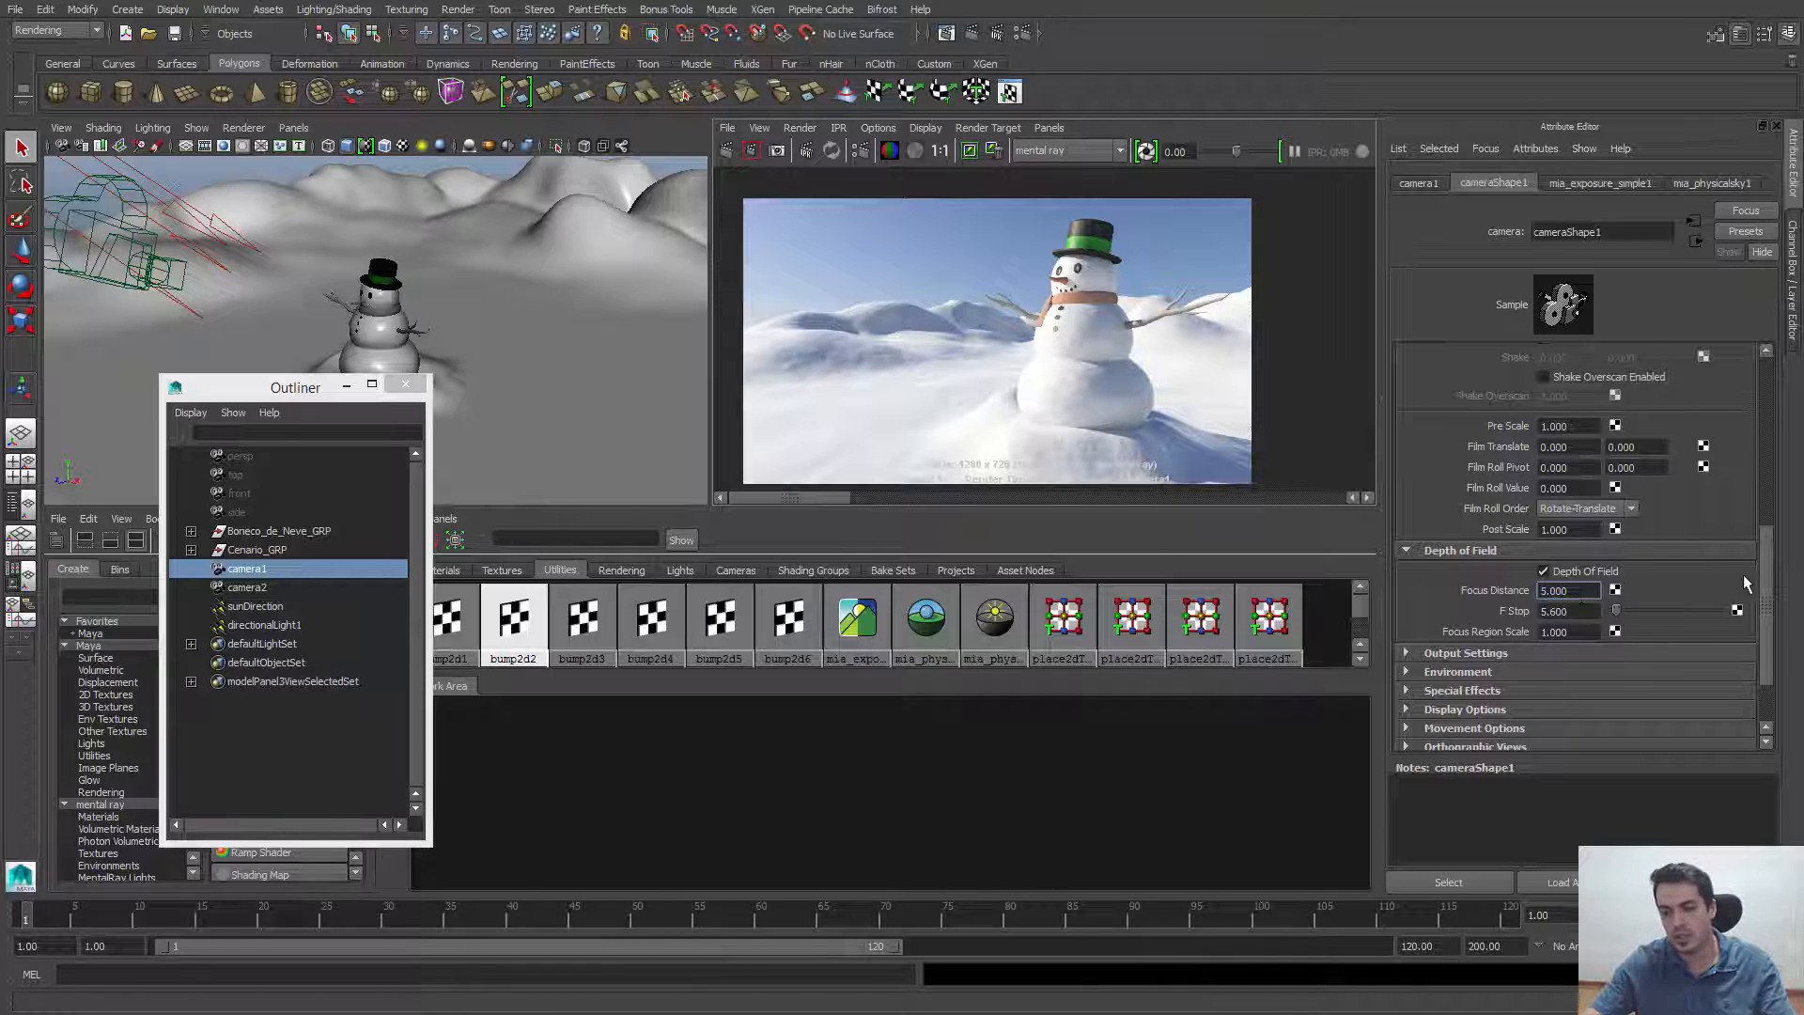
drag(1764, 582, 1764, 415)
drag(1763, 481, 1752, 594)
click(1581, 556)
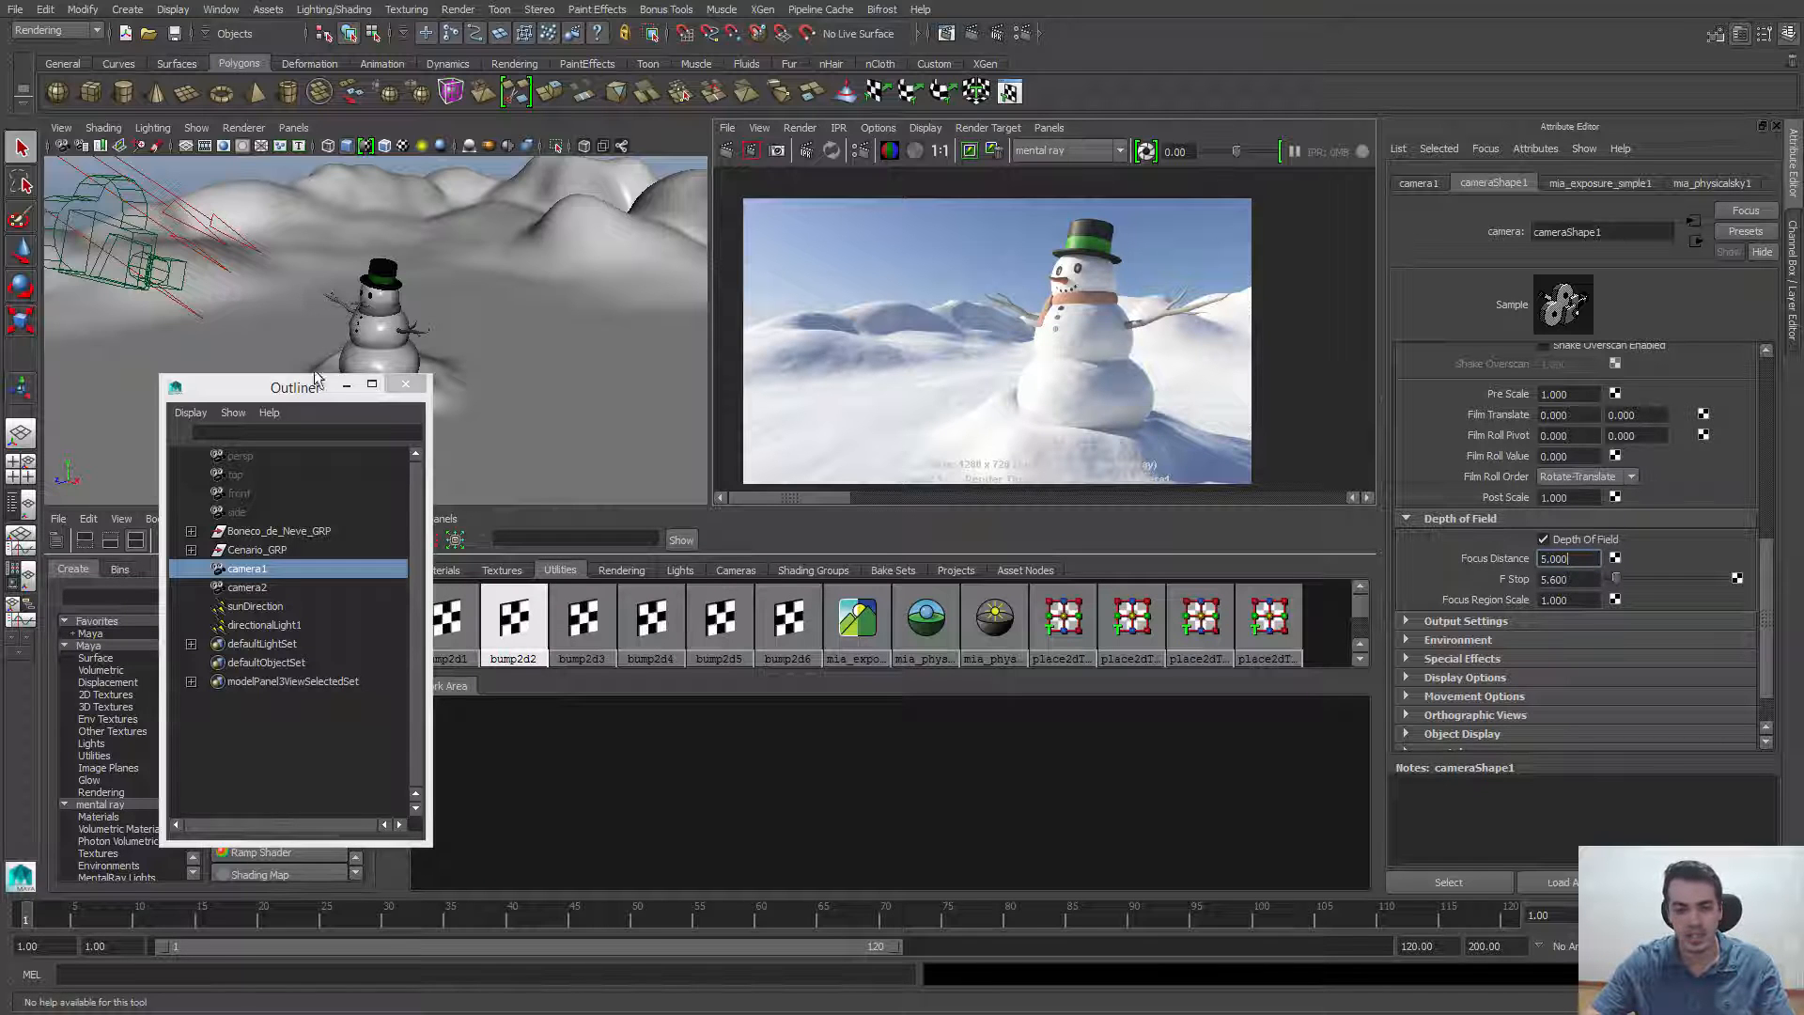
Close the Outliner and examine camera1's placement relative to the snowman and the distant hills from several angles
drag(290, 393, 515, 399)
click(638, 380)
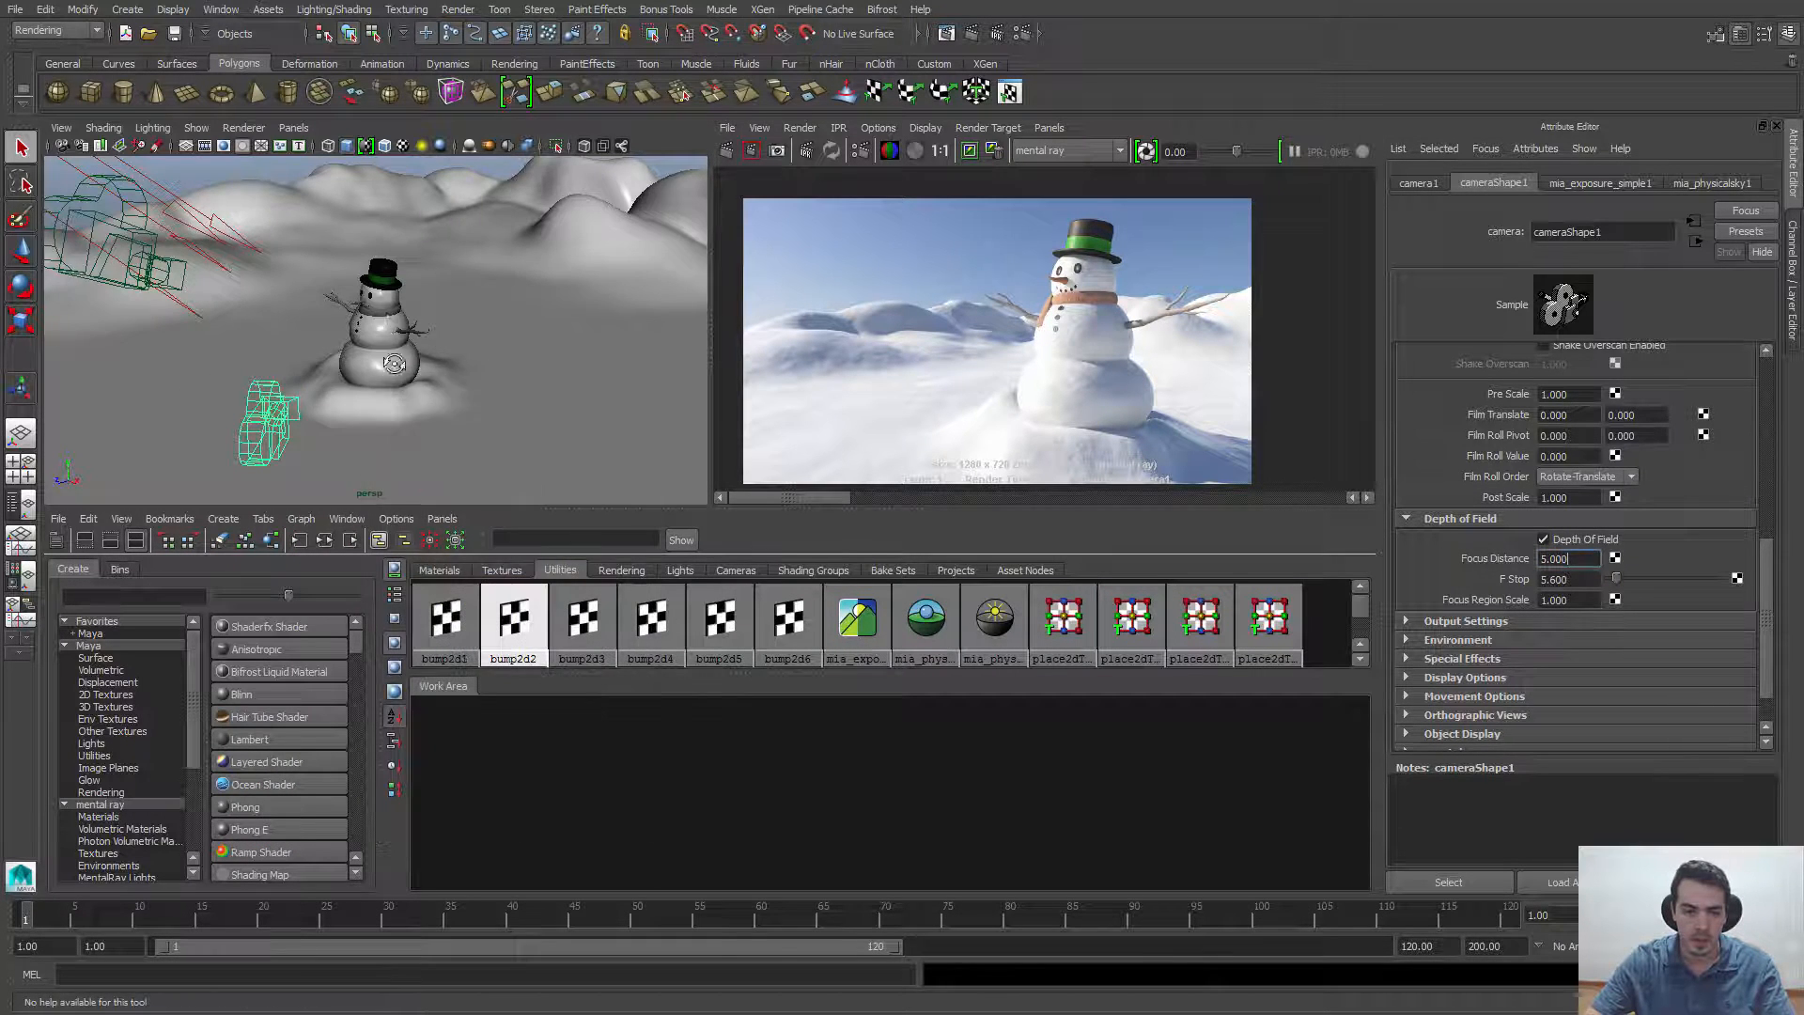
alt+drag(324, 315, 349, 399)
alt+middle_drag(350, 399, 390, 350)
alt+drag(390, 350, 275, 373)
alt+right_drag(275, 373, 425, 413)
alt+drag(425, 413, 398, 366)
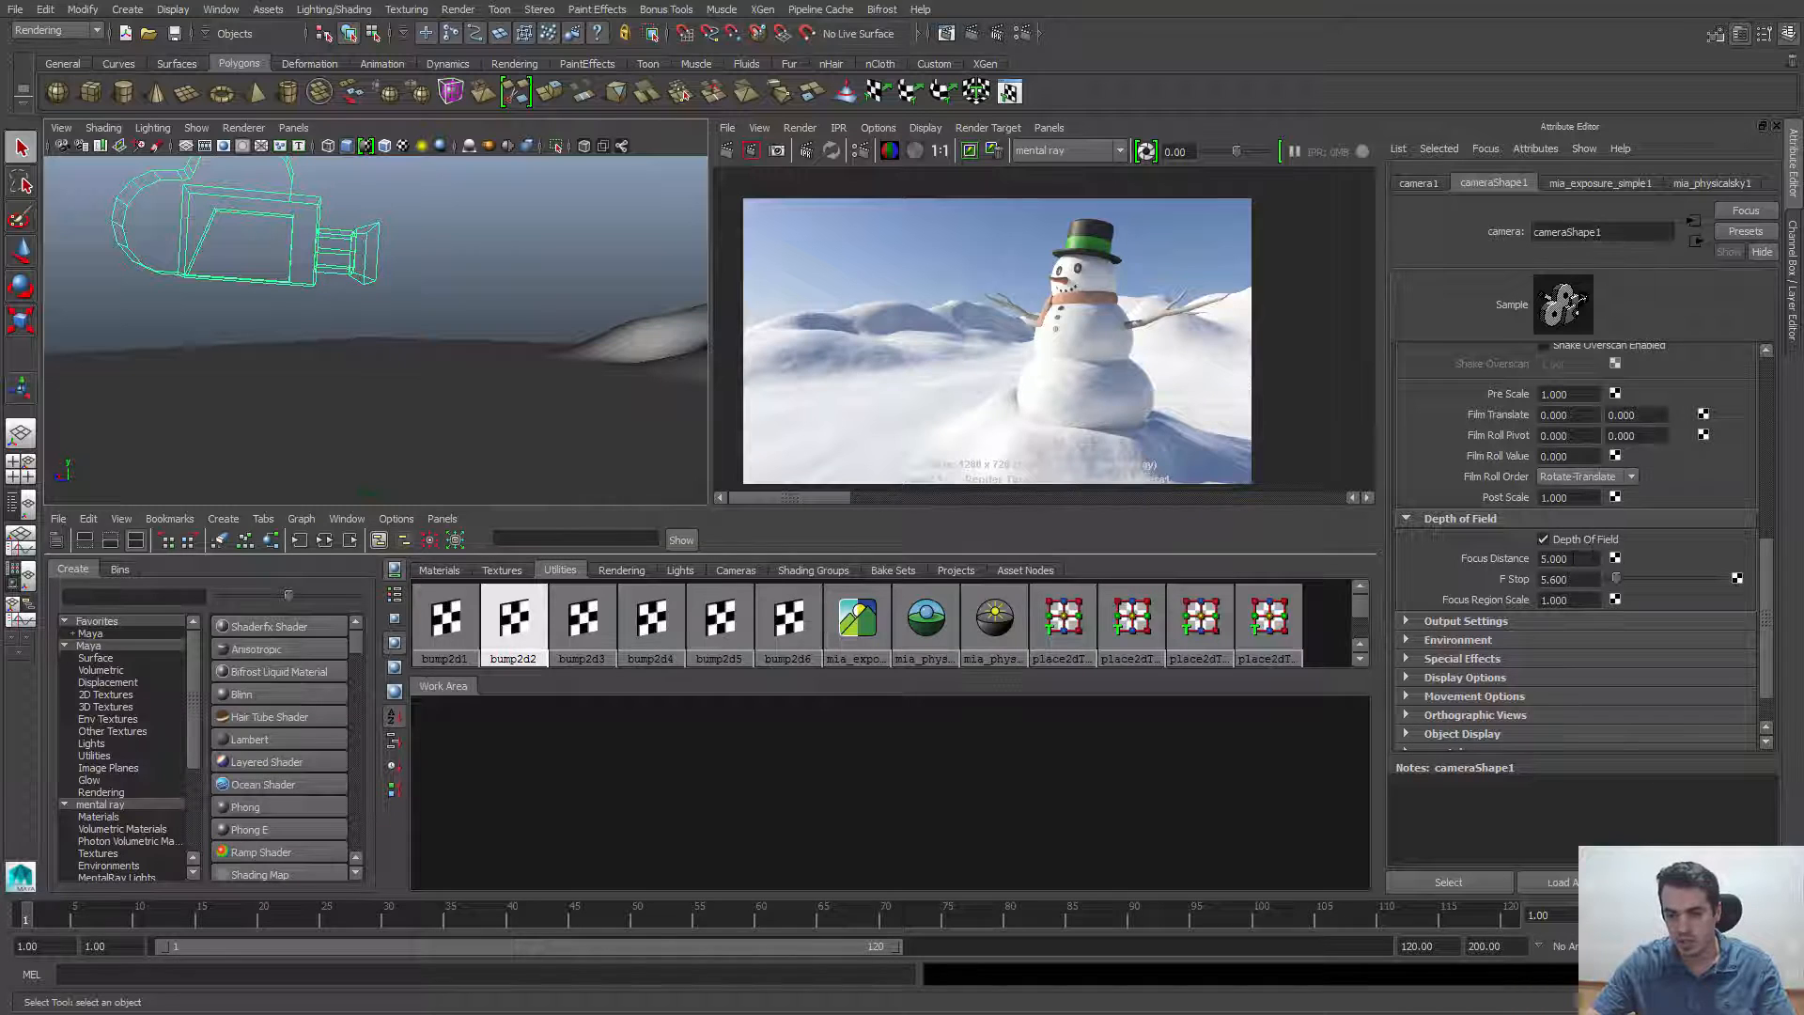
alt+right_drag(464, 282, 346, 318)
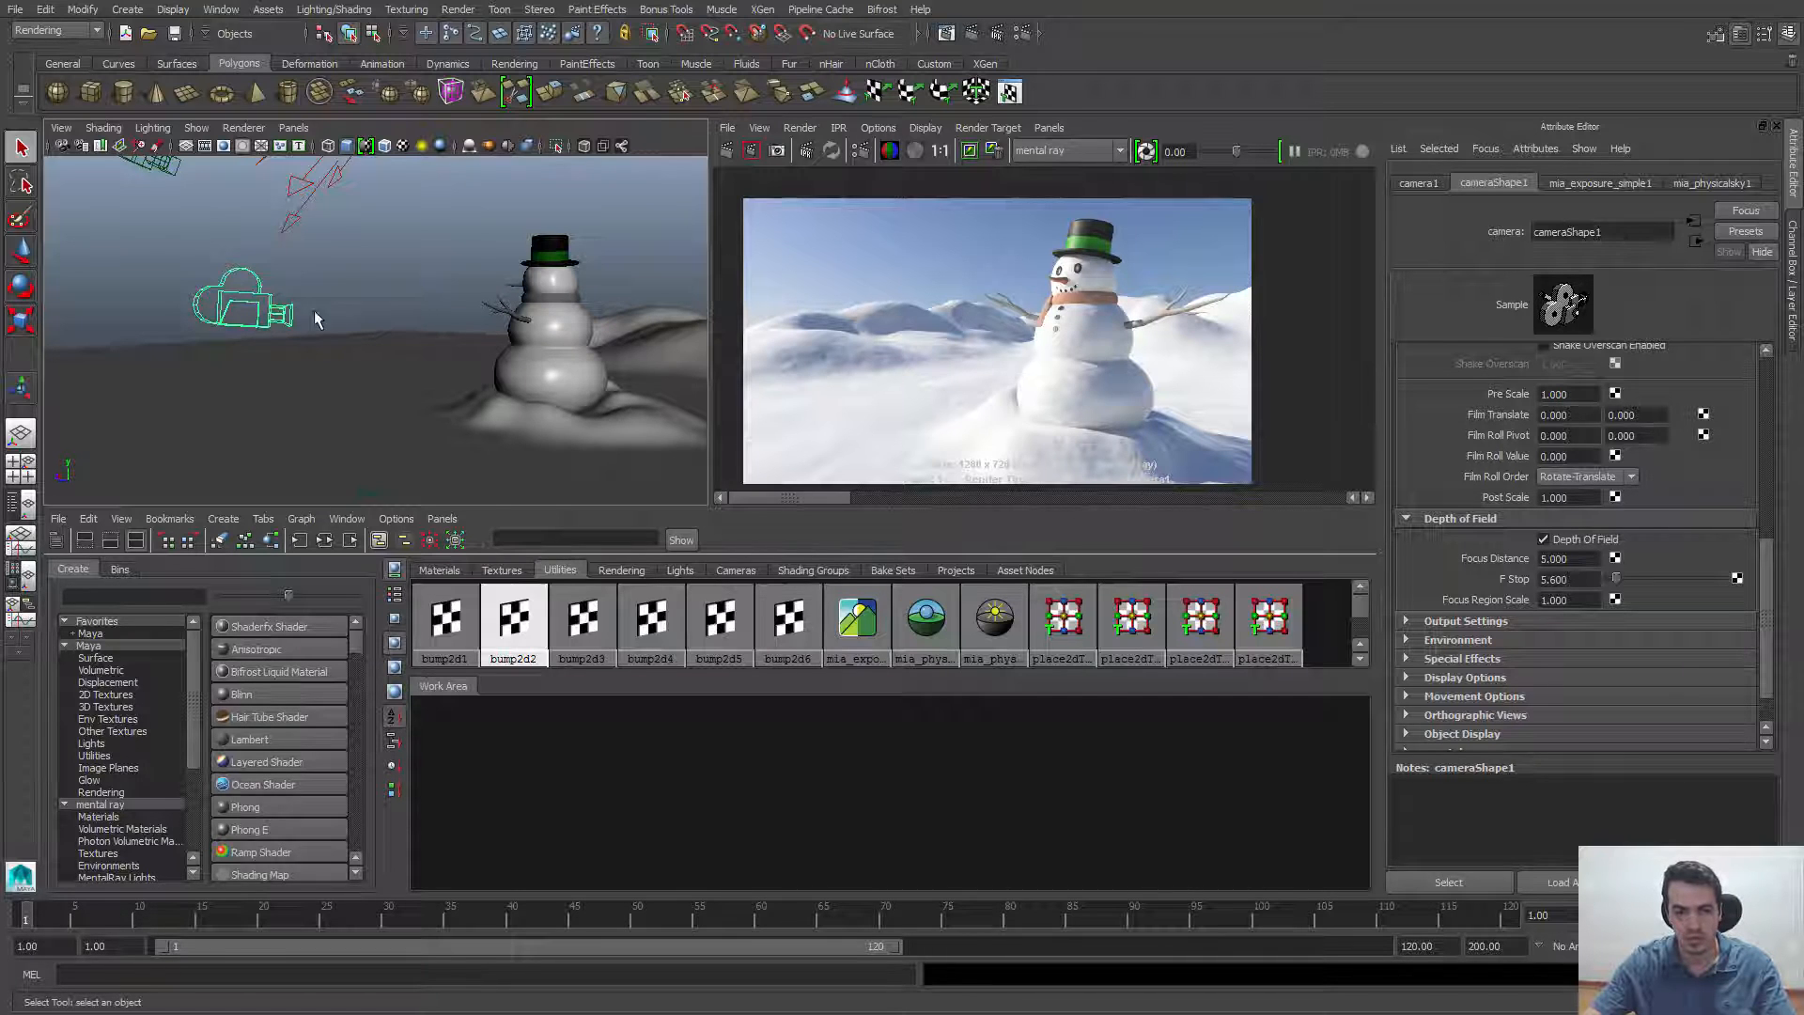
alt+drag(450, 391, 284, 336)
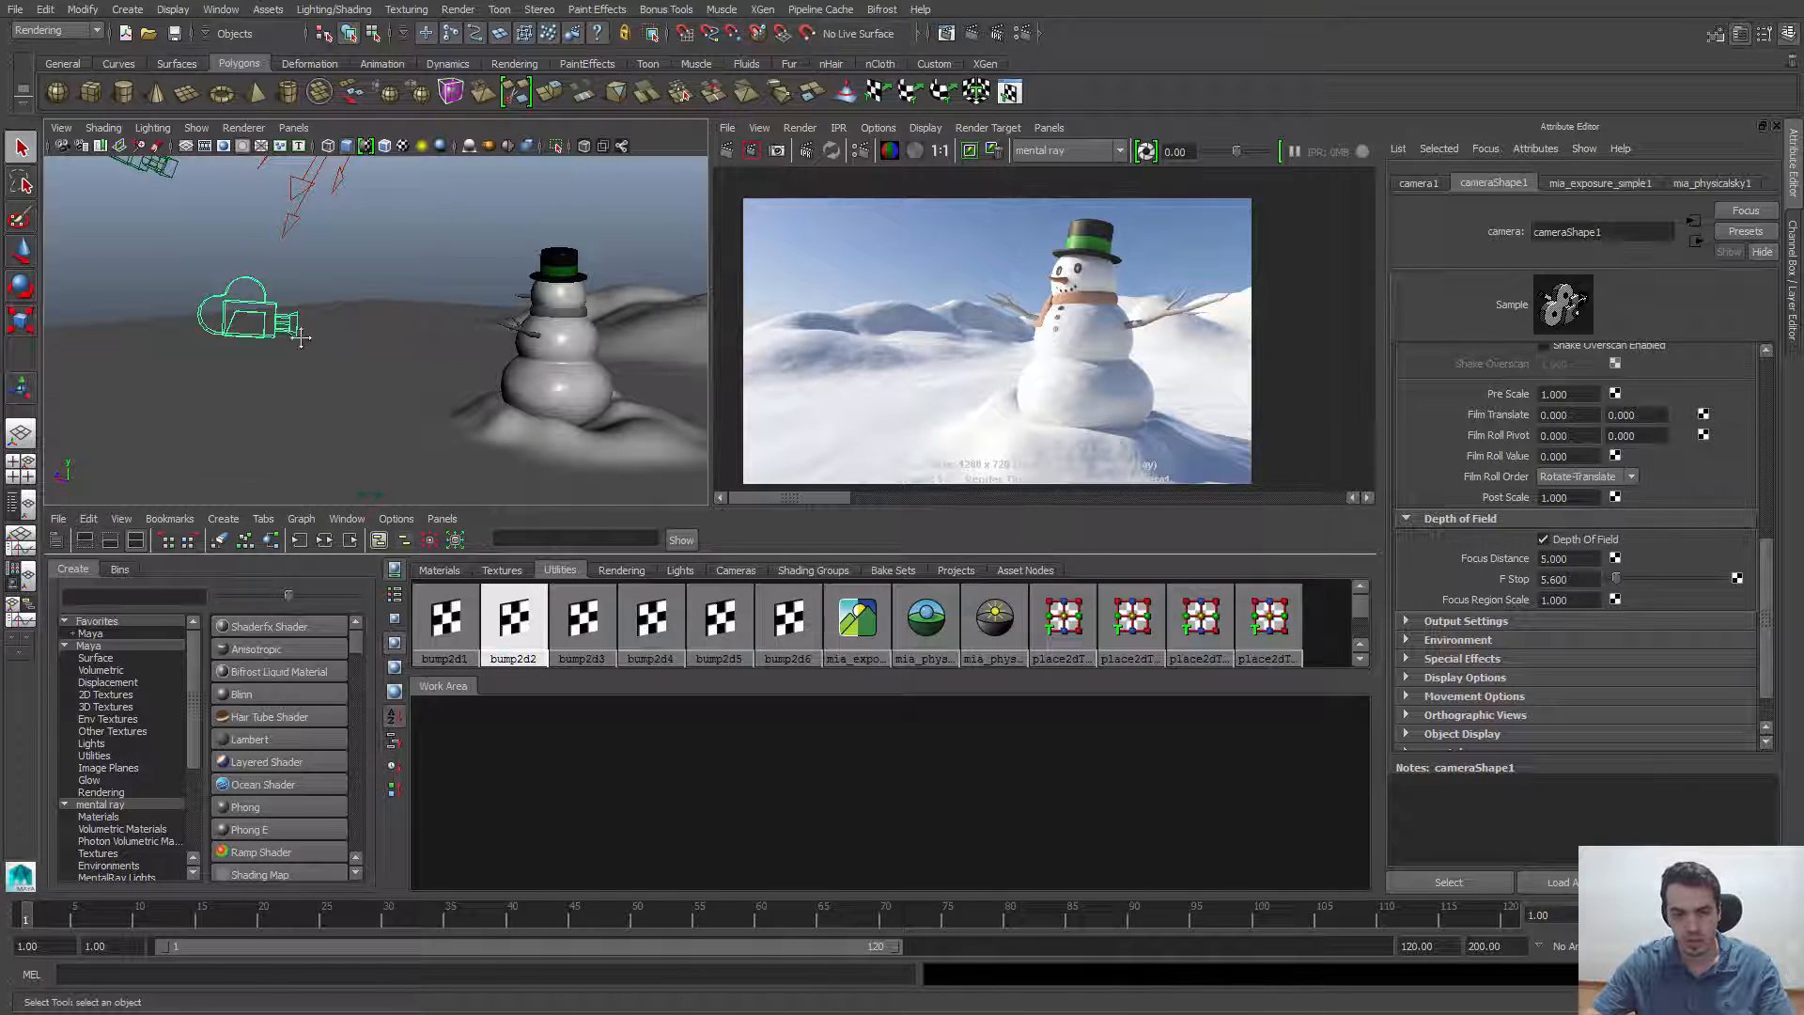
alt+drag(404, 336, 559, 325)
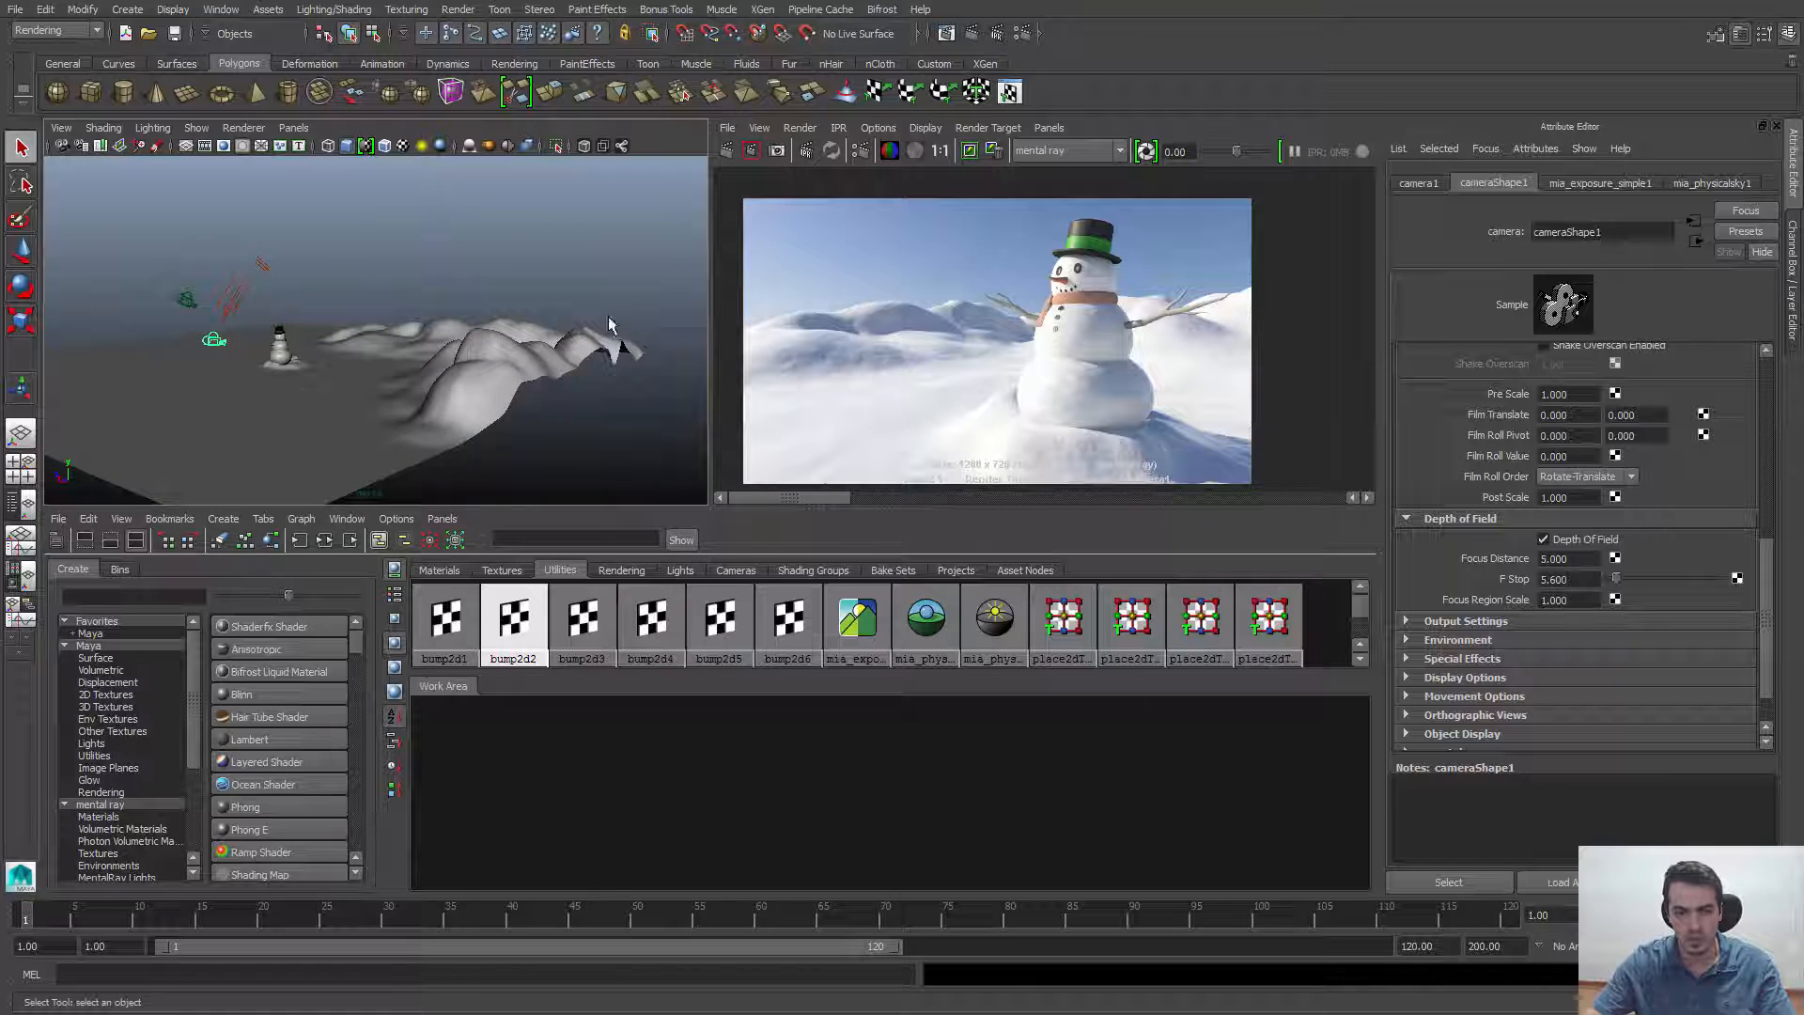
alt+middle_drag(193, 354, 357, 330)
alt+right_drag(357, 331, 524, 370)
alt+drag(524, 370, 396, 367)
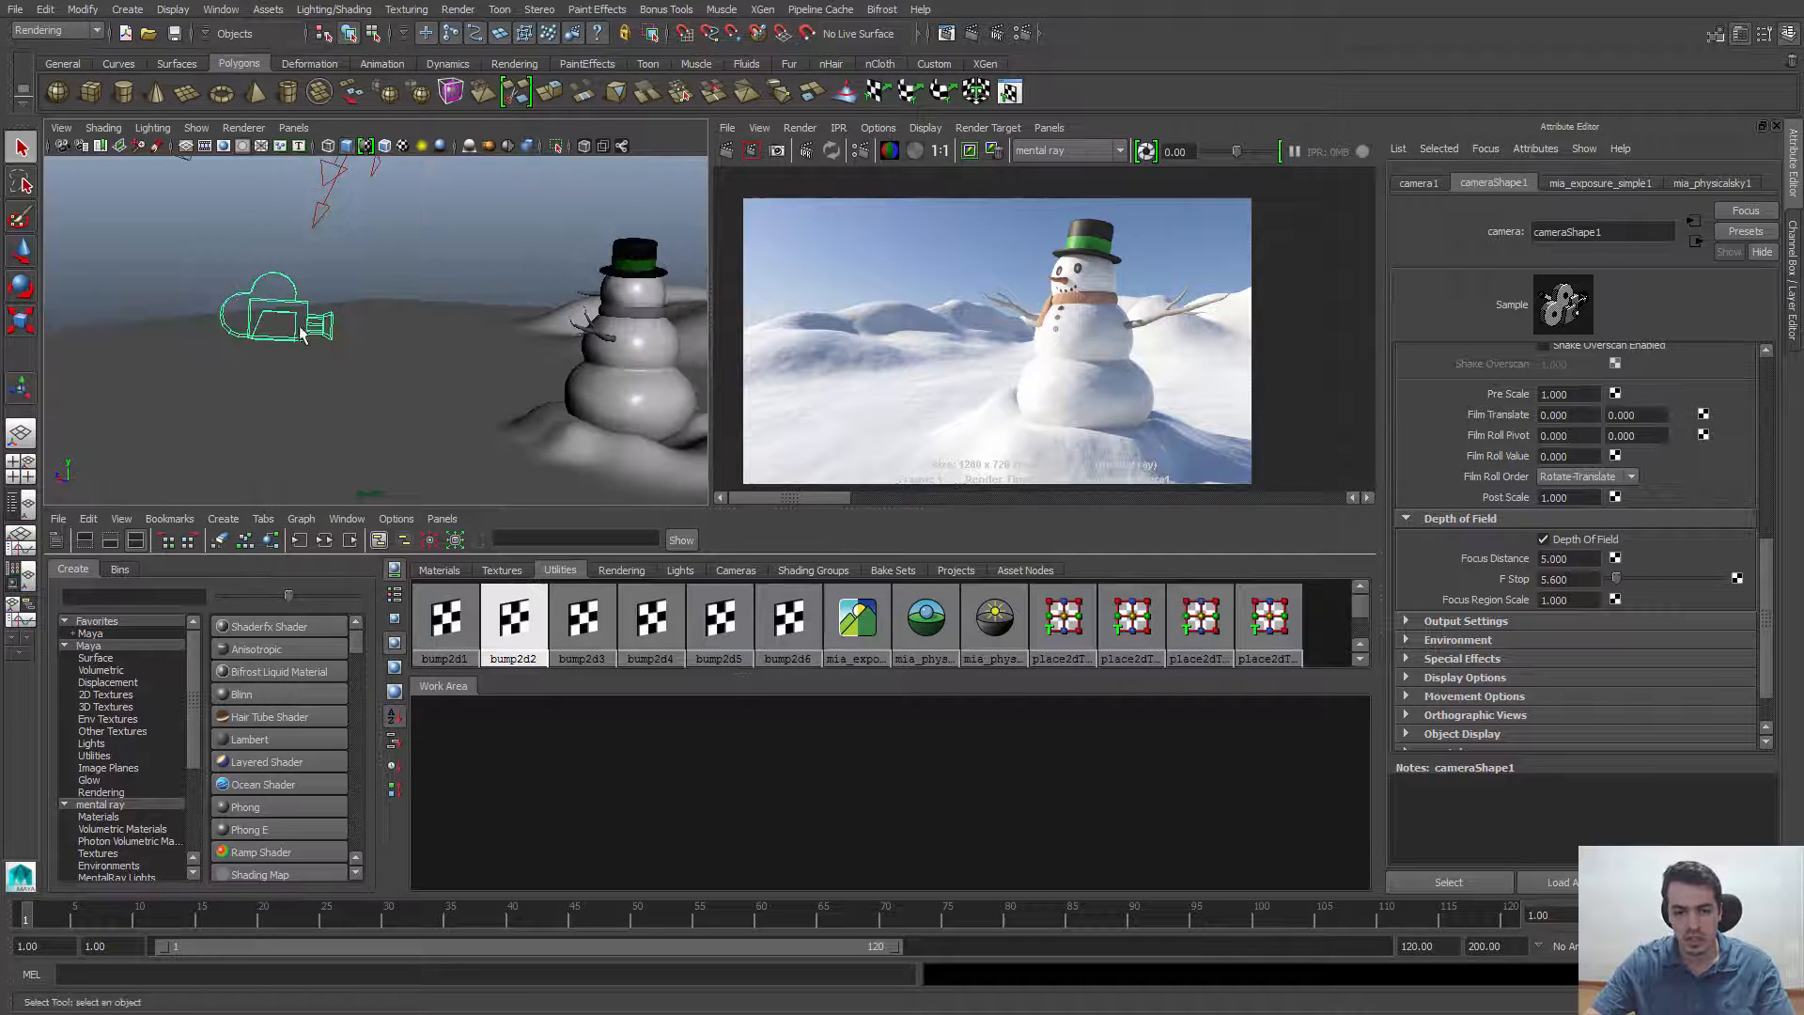
Review camera1's Focus Distance and F Stop settings against the camera and snowman in the perspective view
double_click(1555, 558)
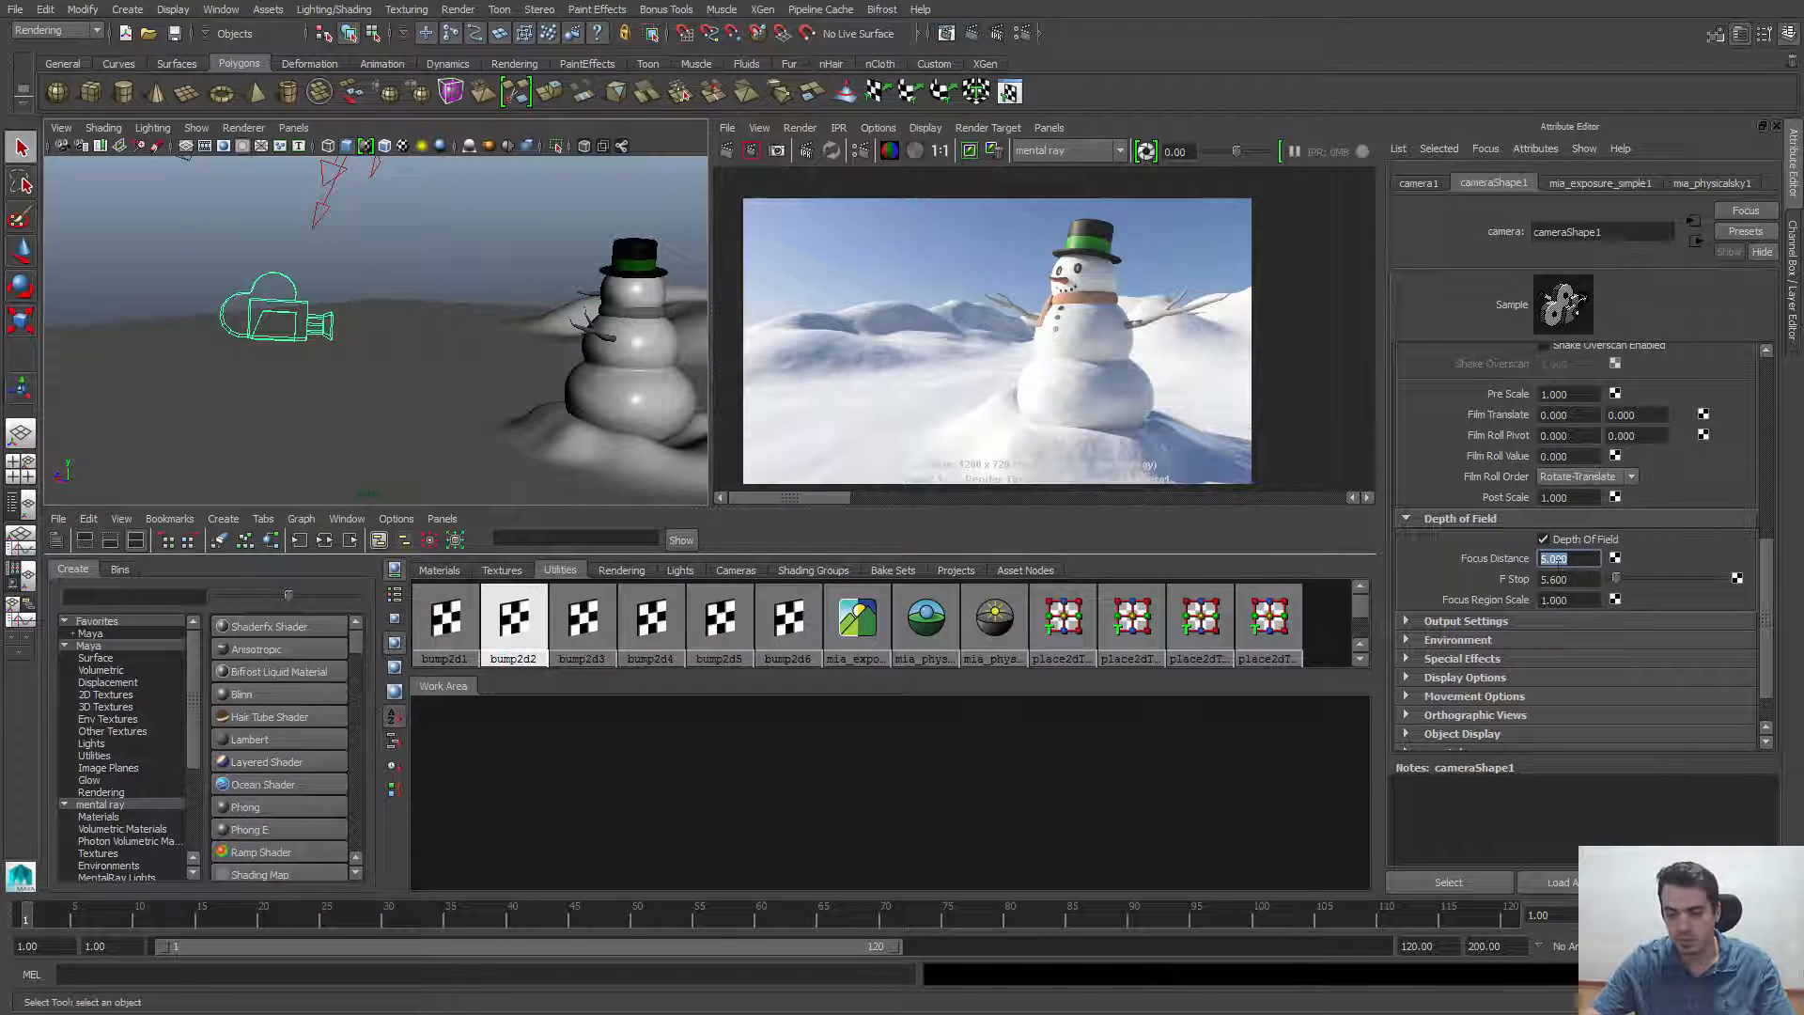
key(Tab)
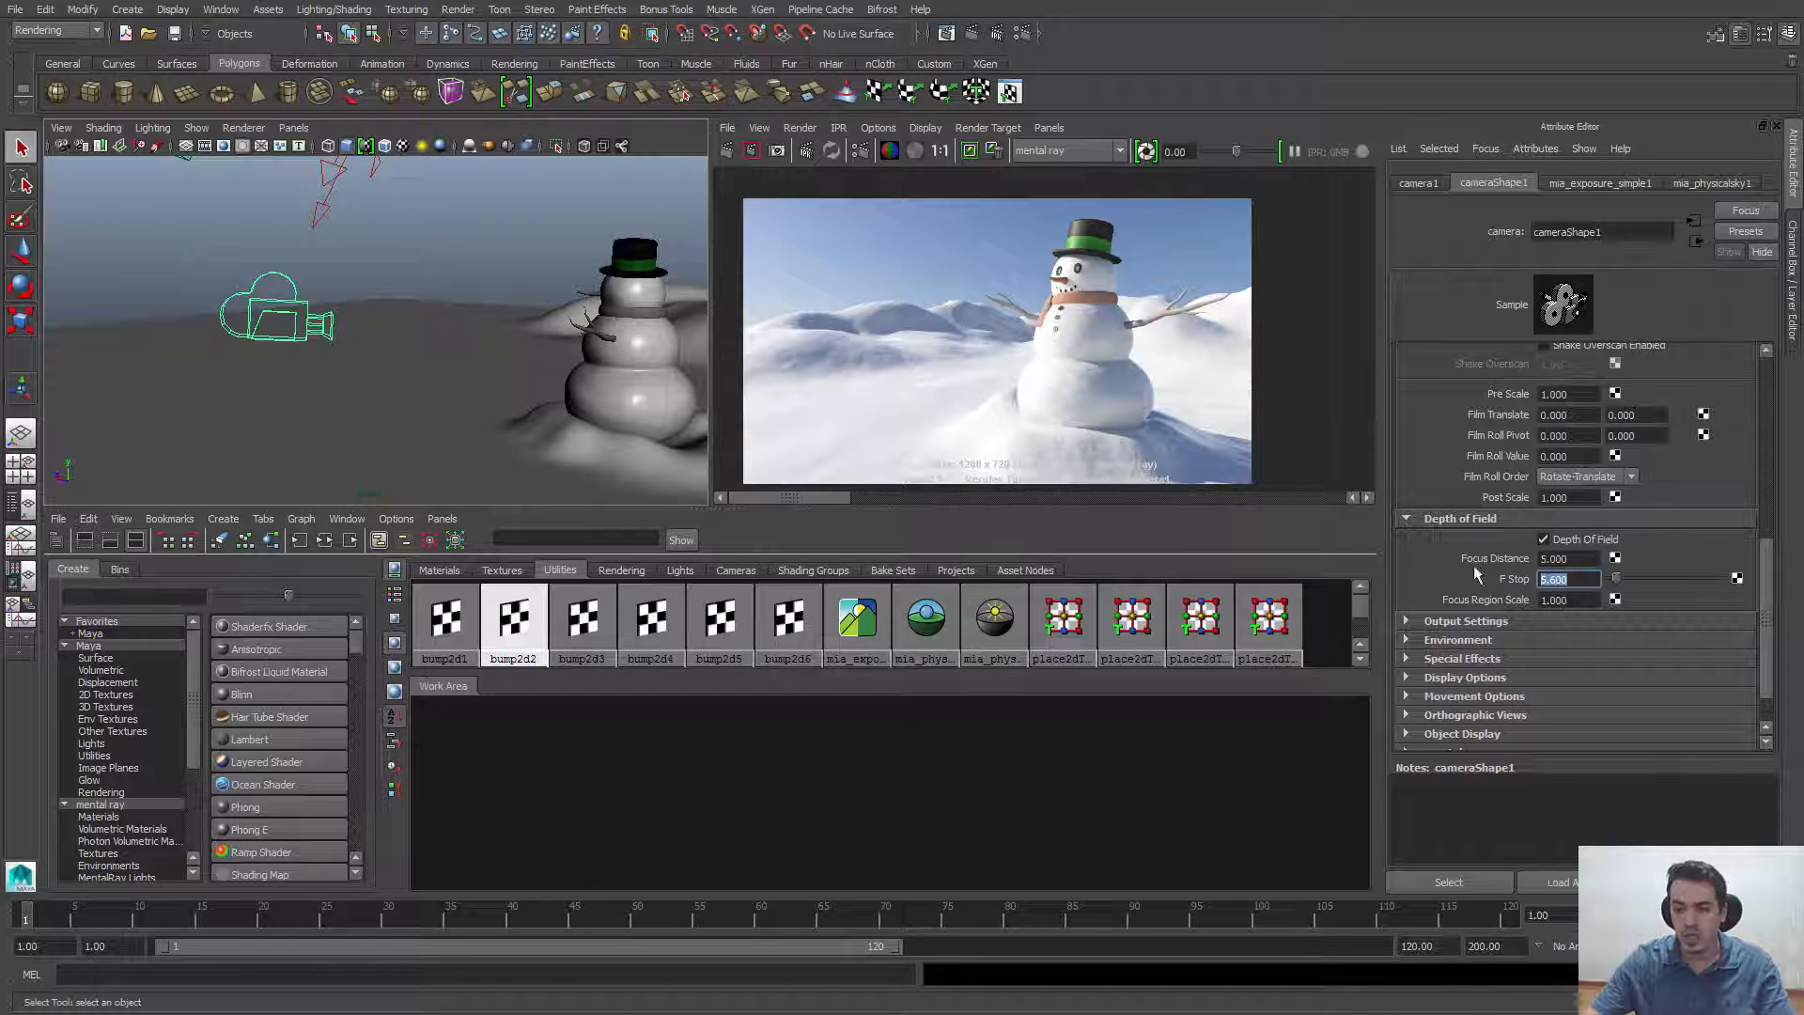
alt+drag(396, 331, 362, 320)
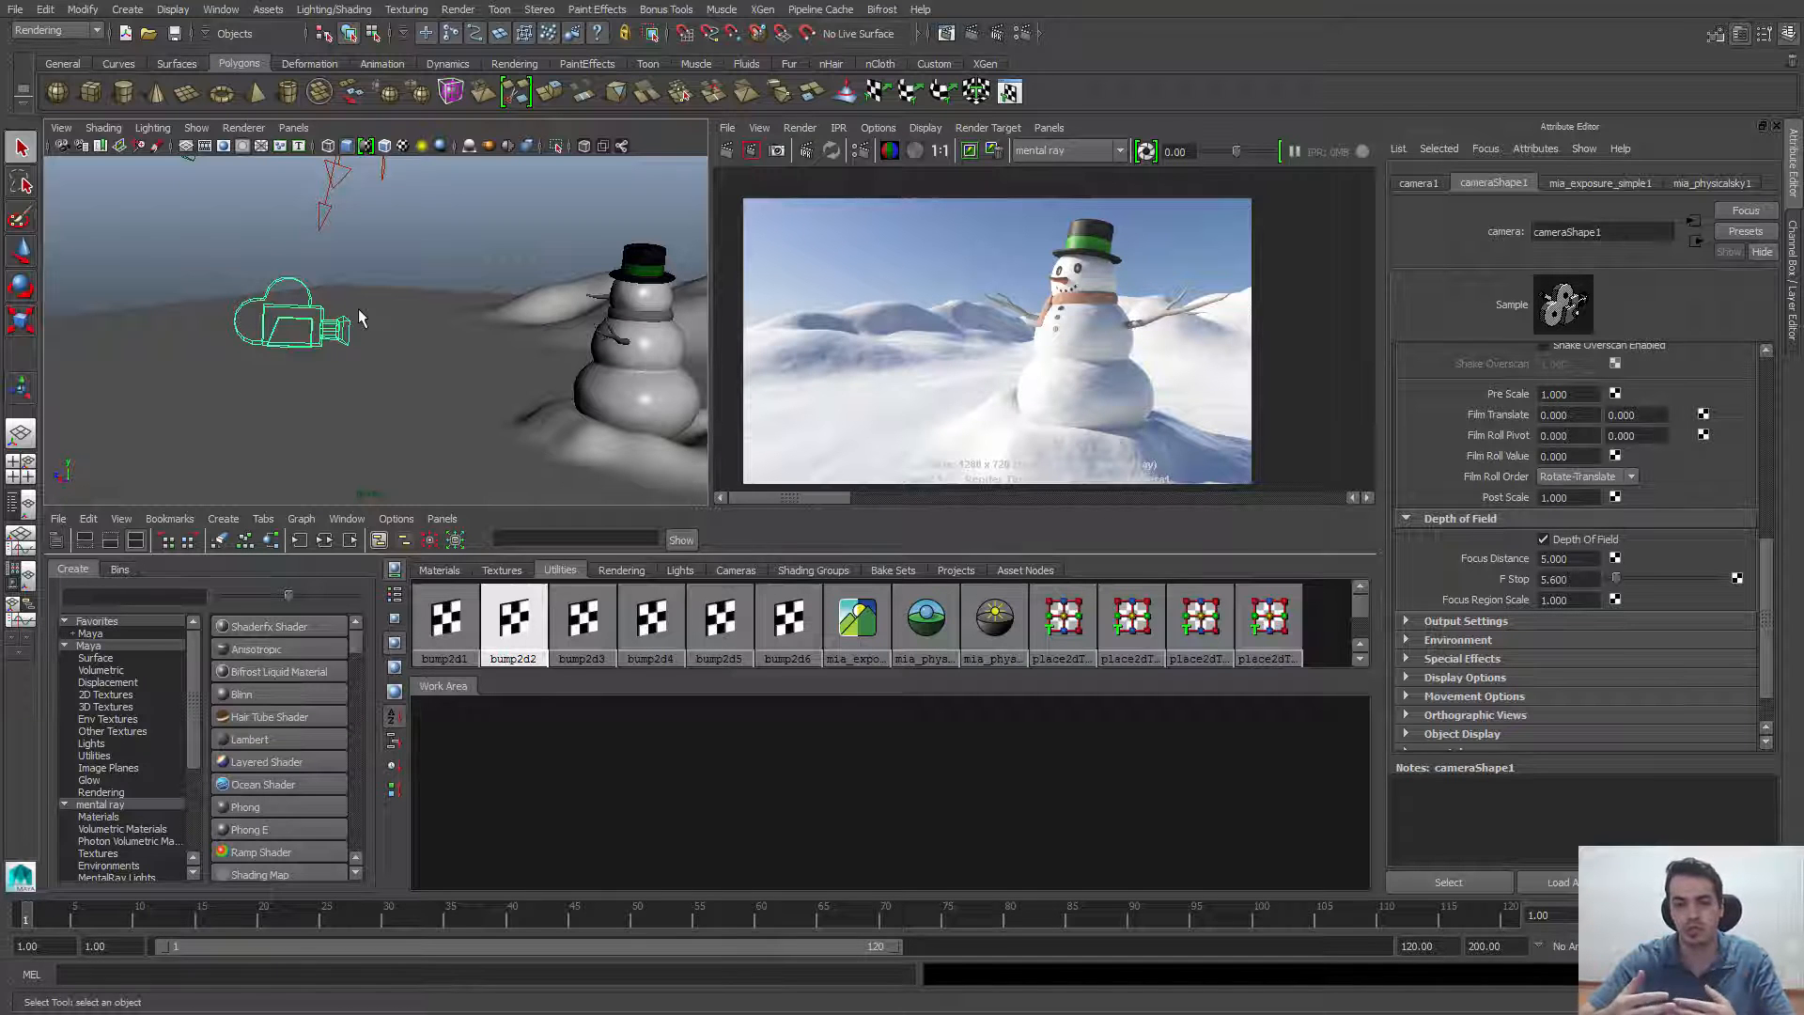
alt+drag(358, 308, 306, 329)
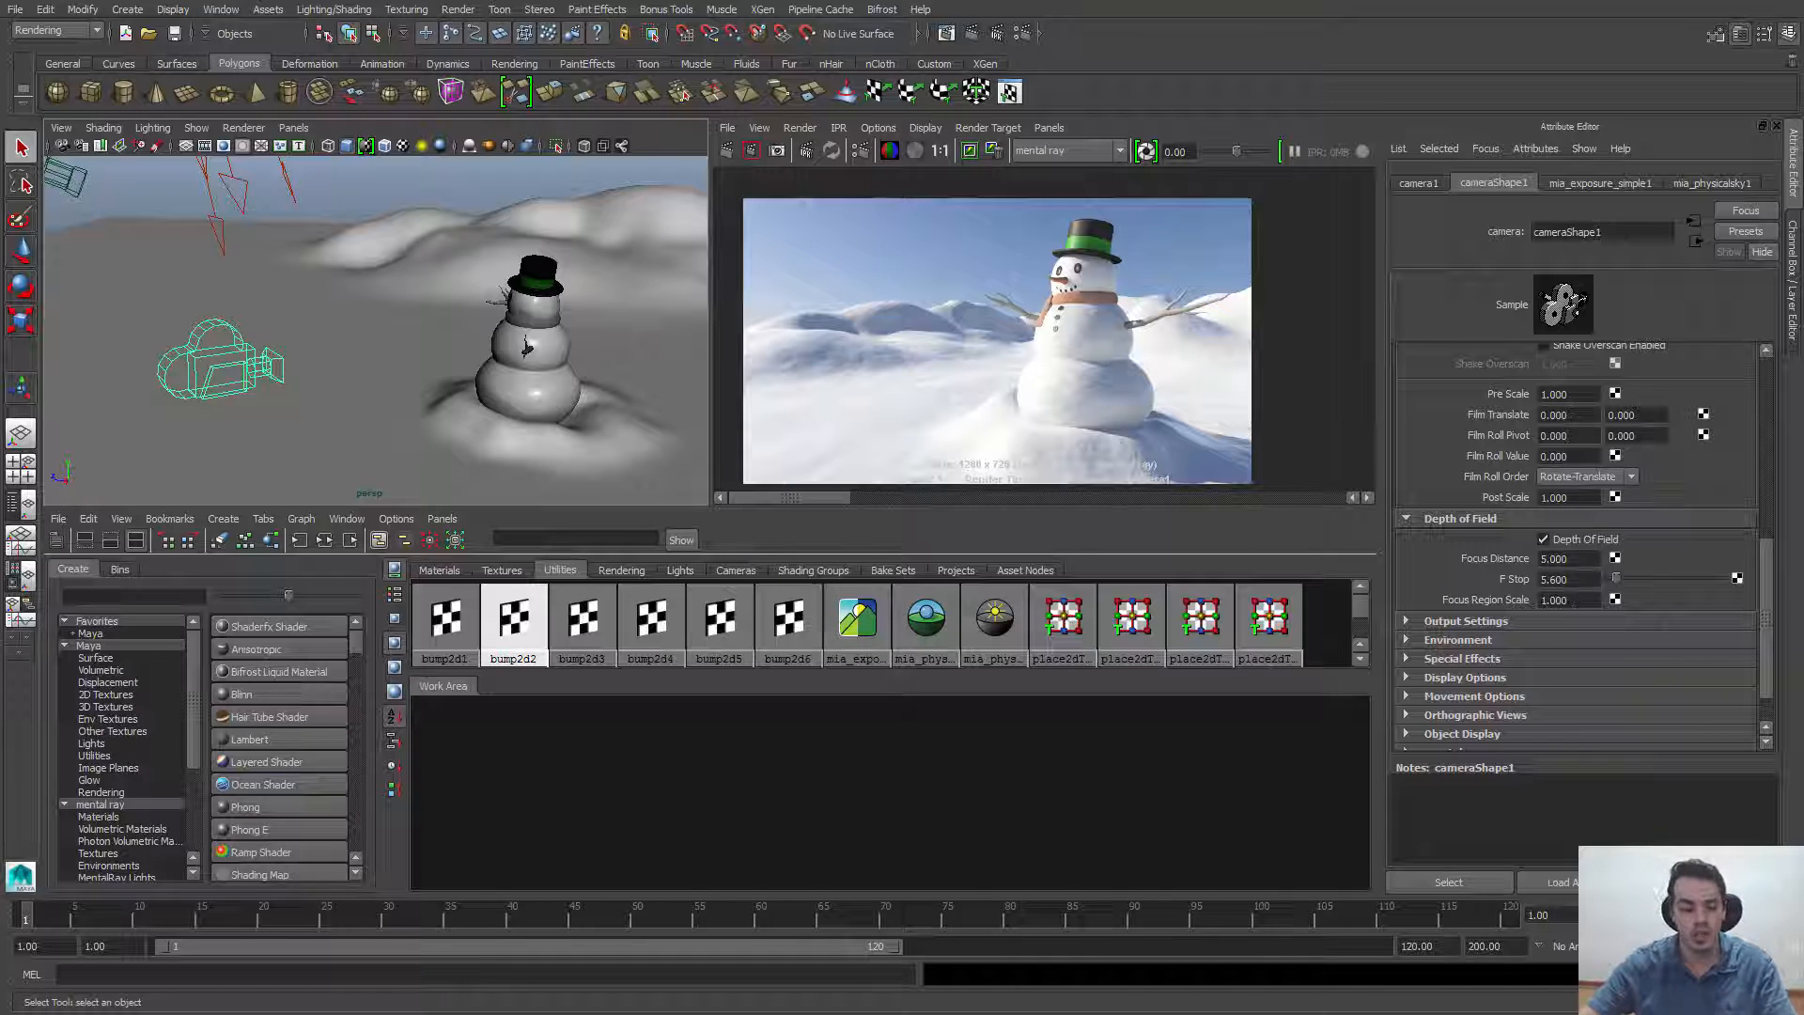
Study the depth of field reference photos of the soda cans and the red flower in the Windows photo viewer
key(alt+Tab)
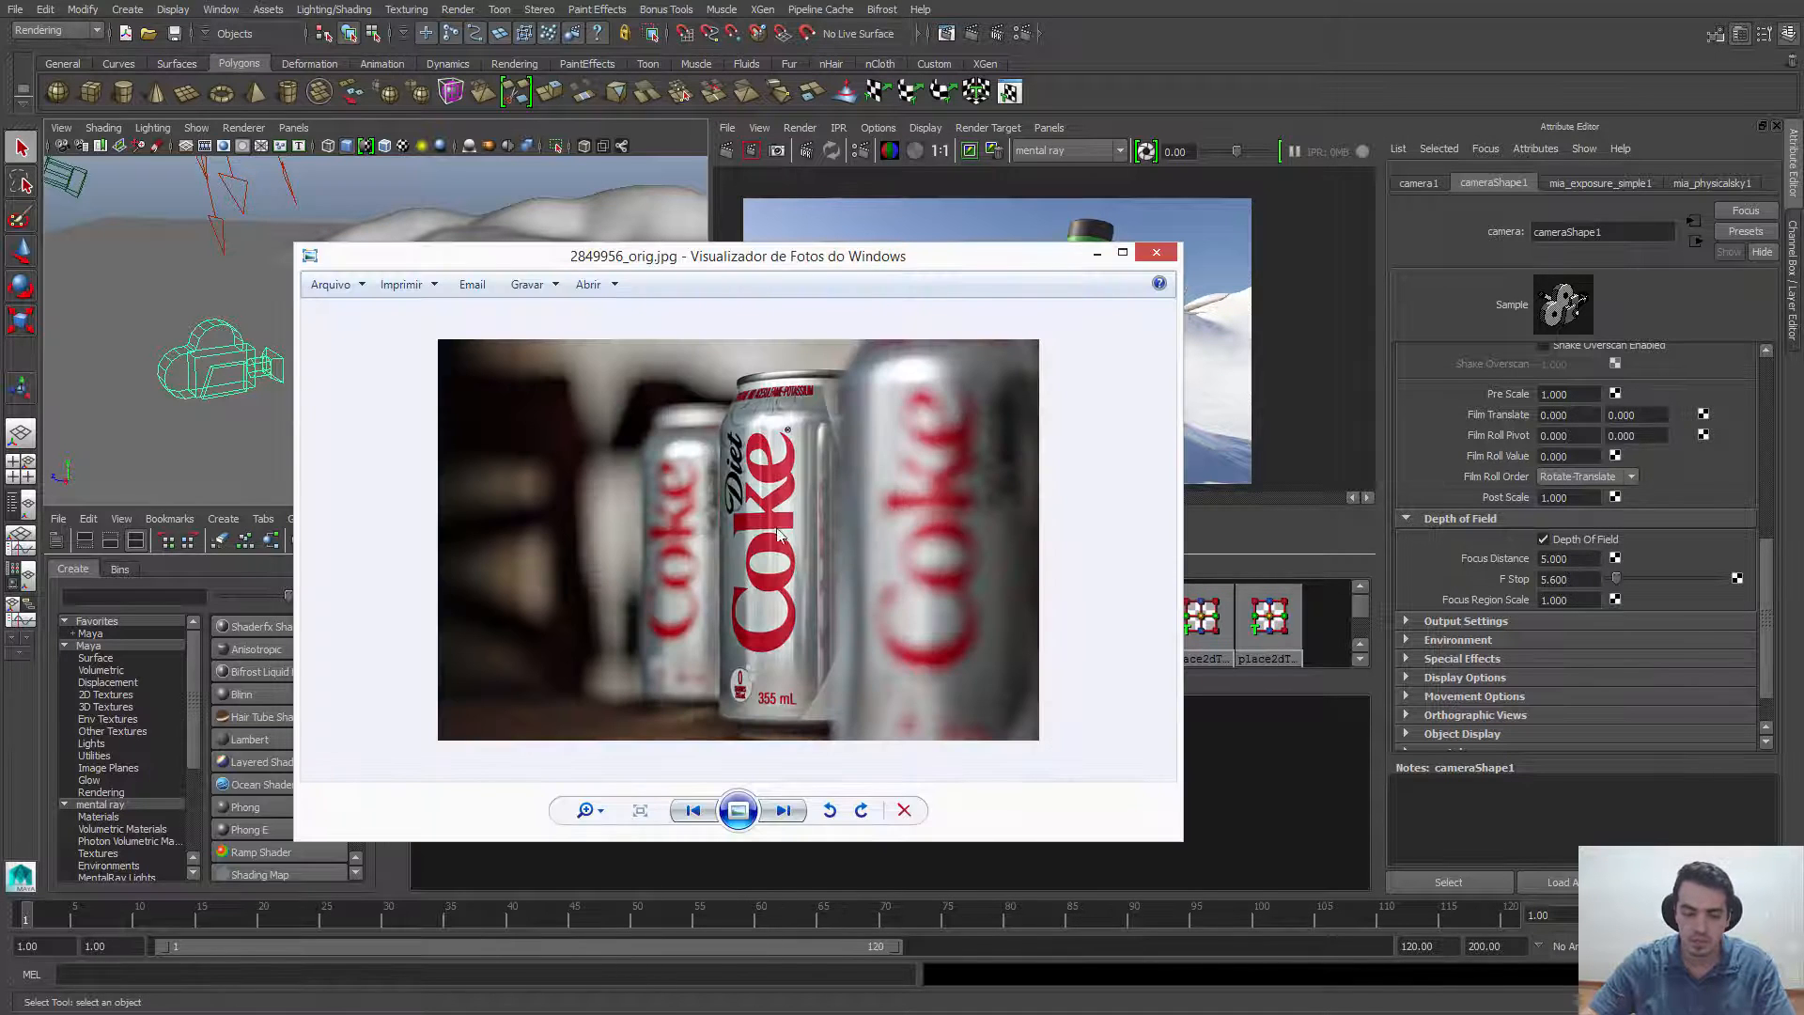
key(Right)
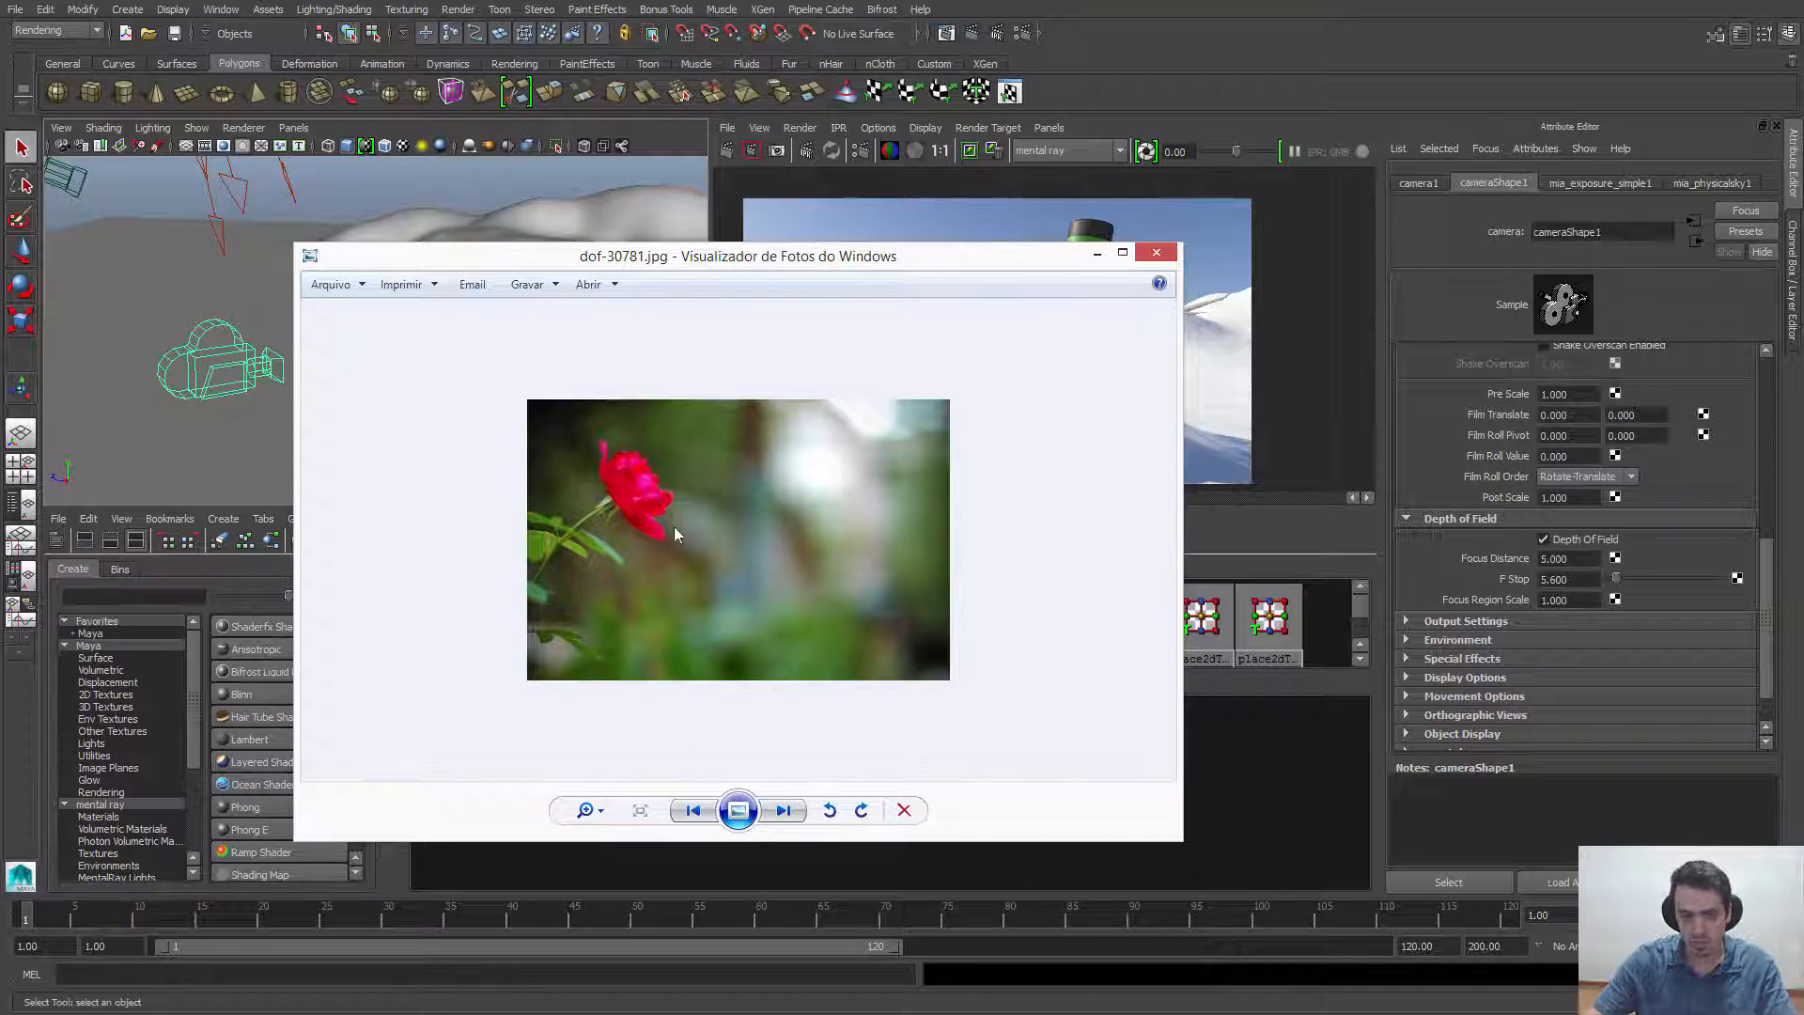
click(1099, 253)
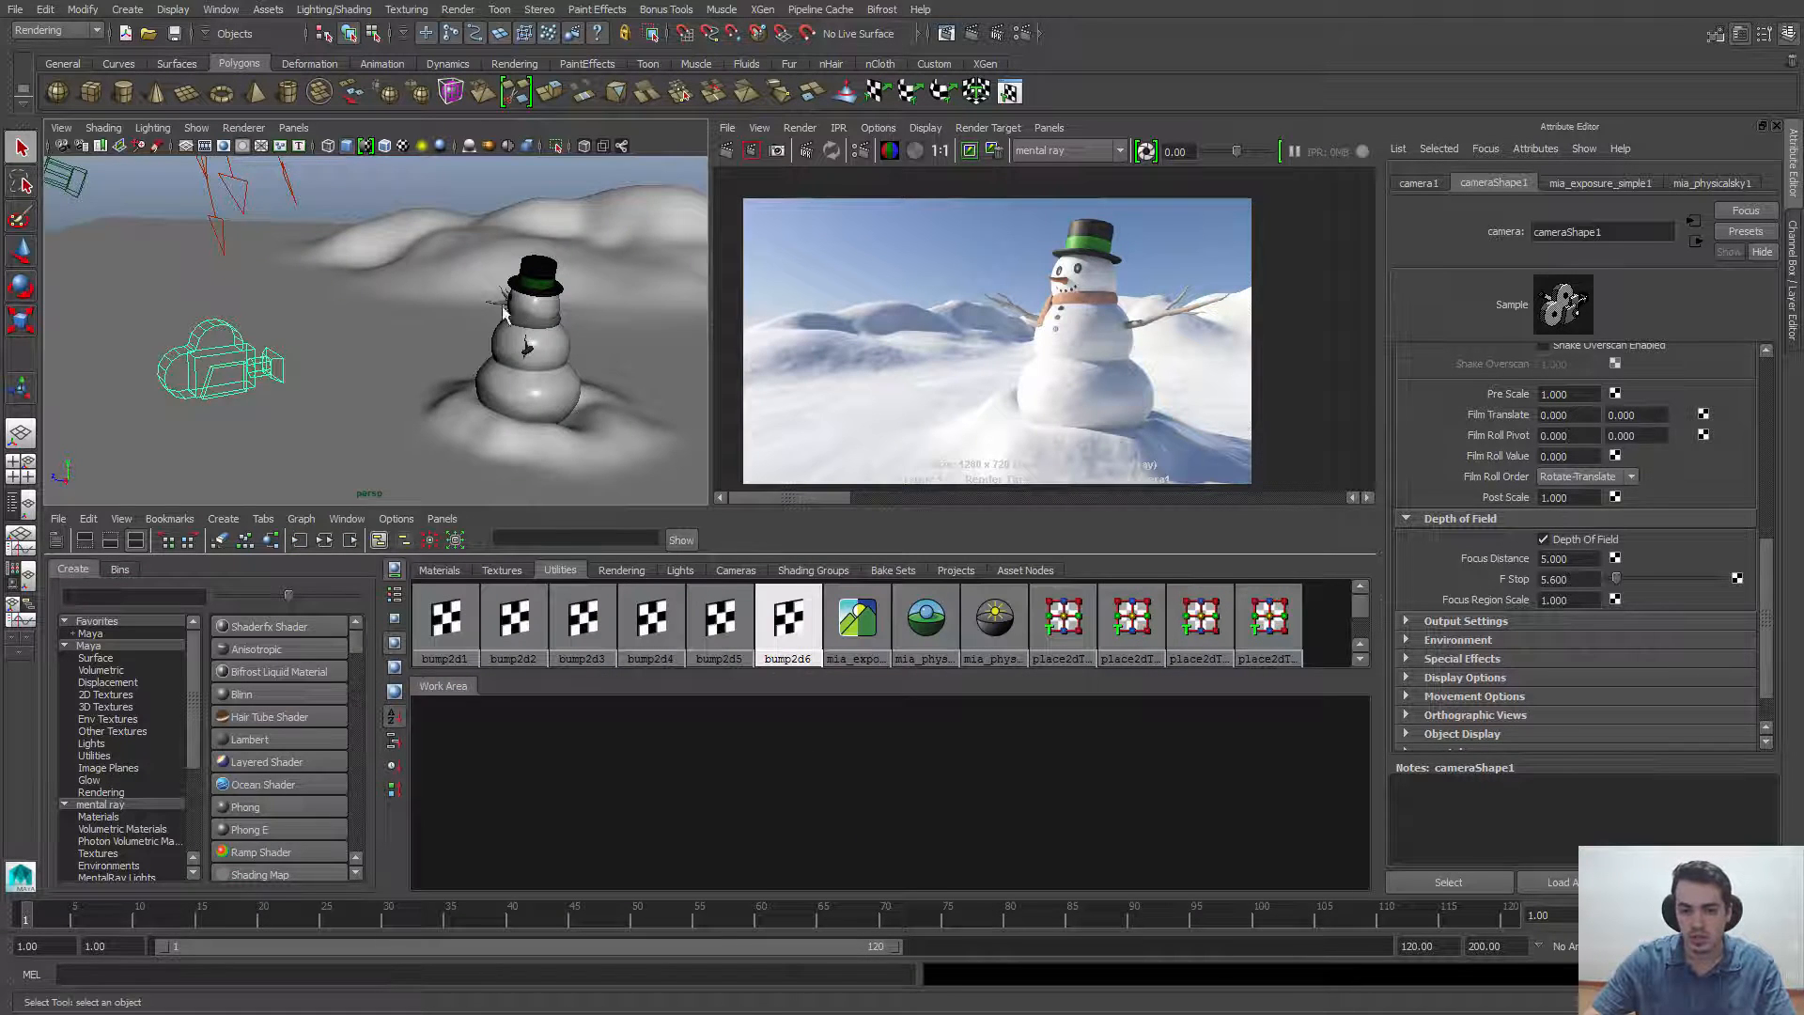
Review camera1's F Stop and Focus Distance fields and examine the gap between camera and snowman in an enlarged perspective view
double_click(1541, 580)
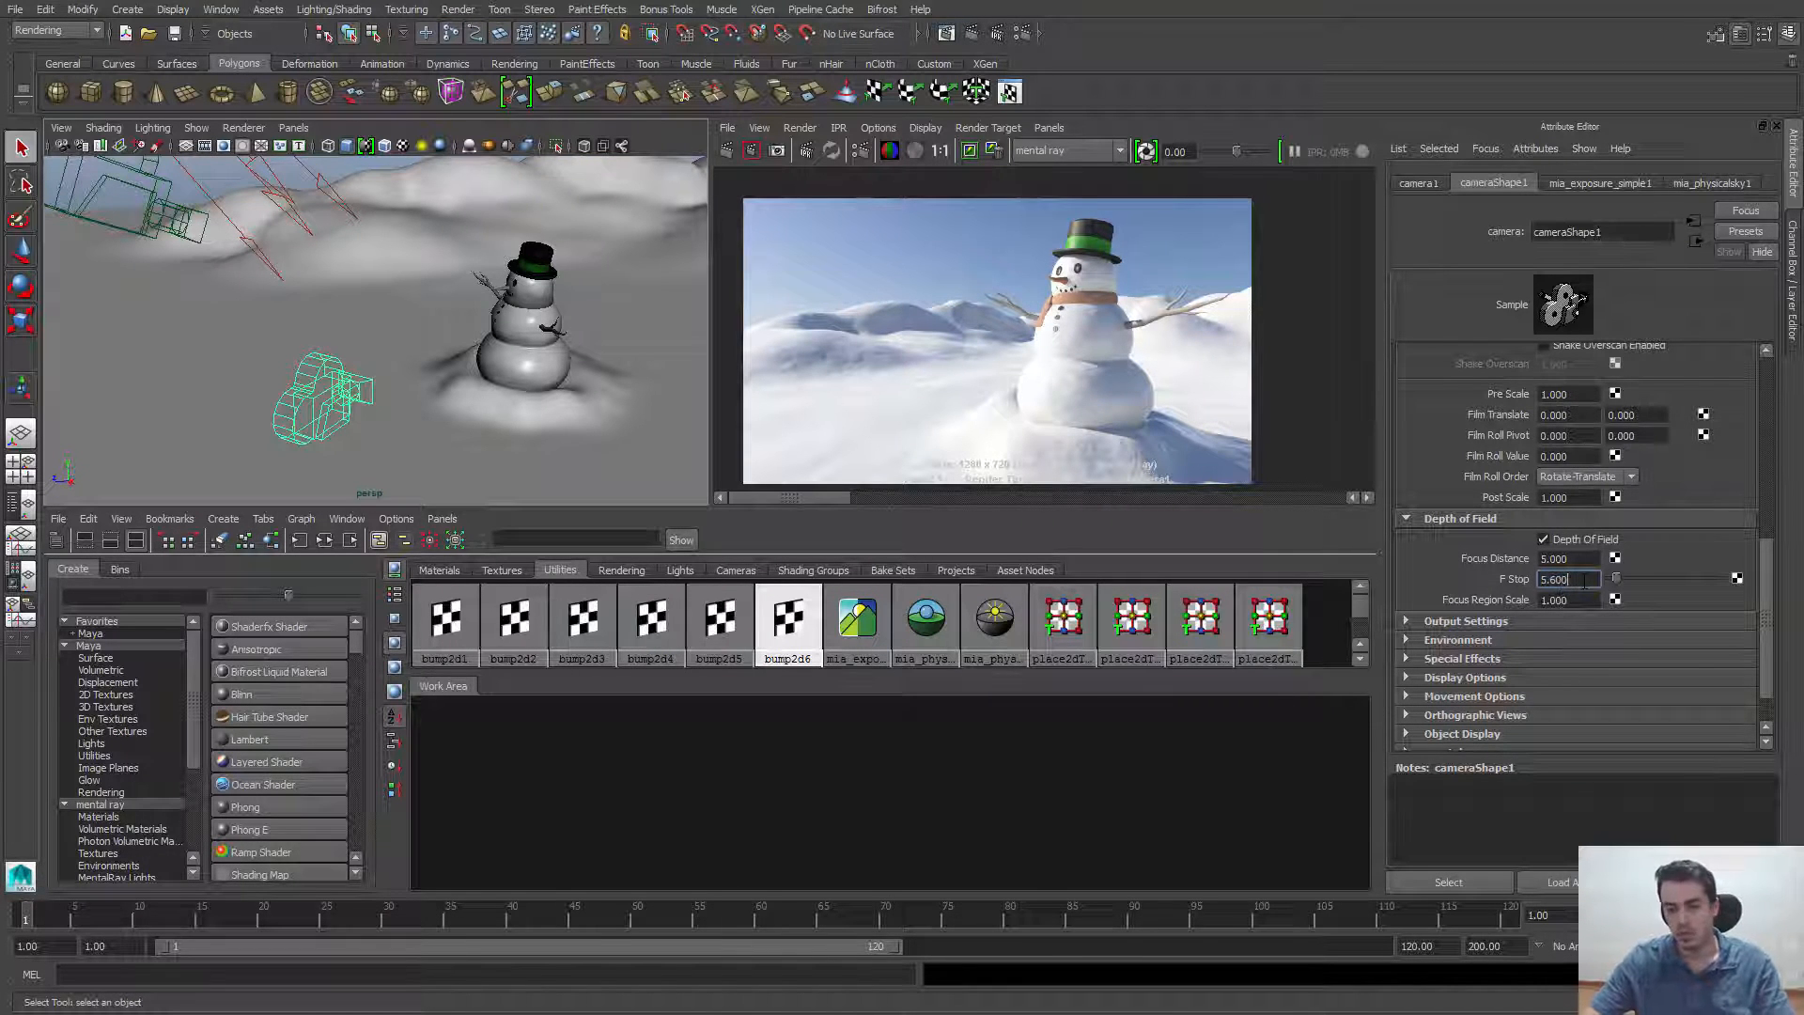
click(1556, 559)
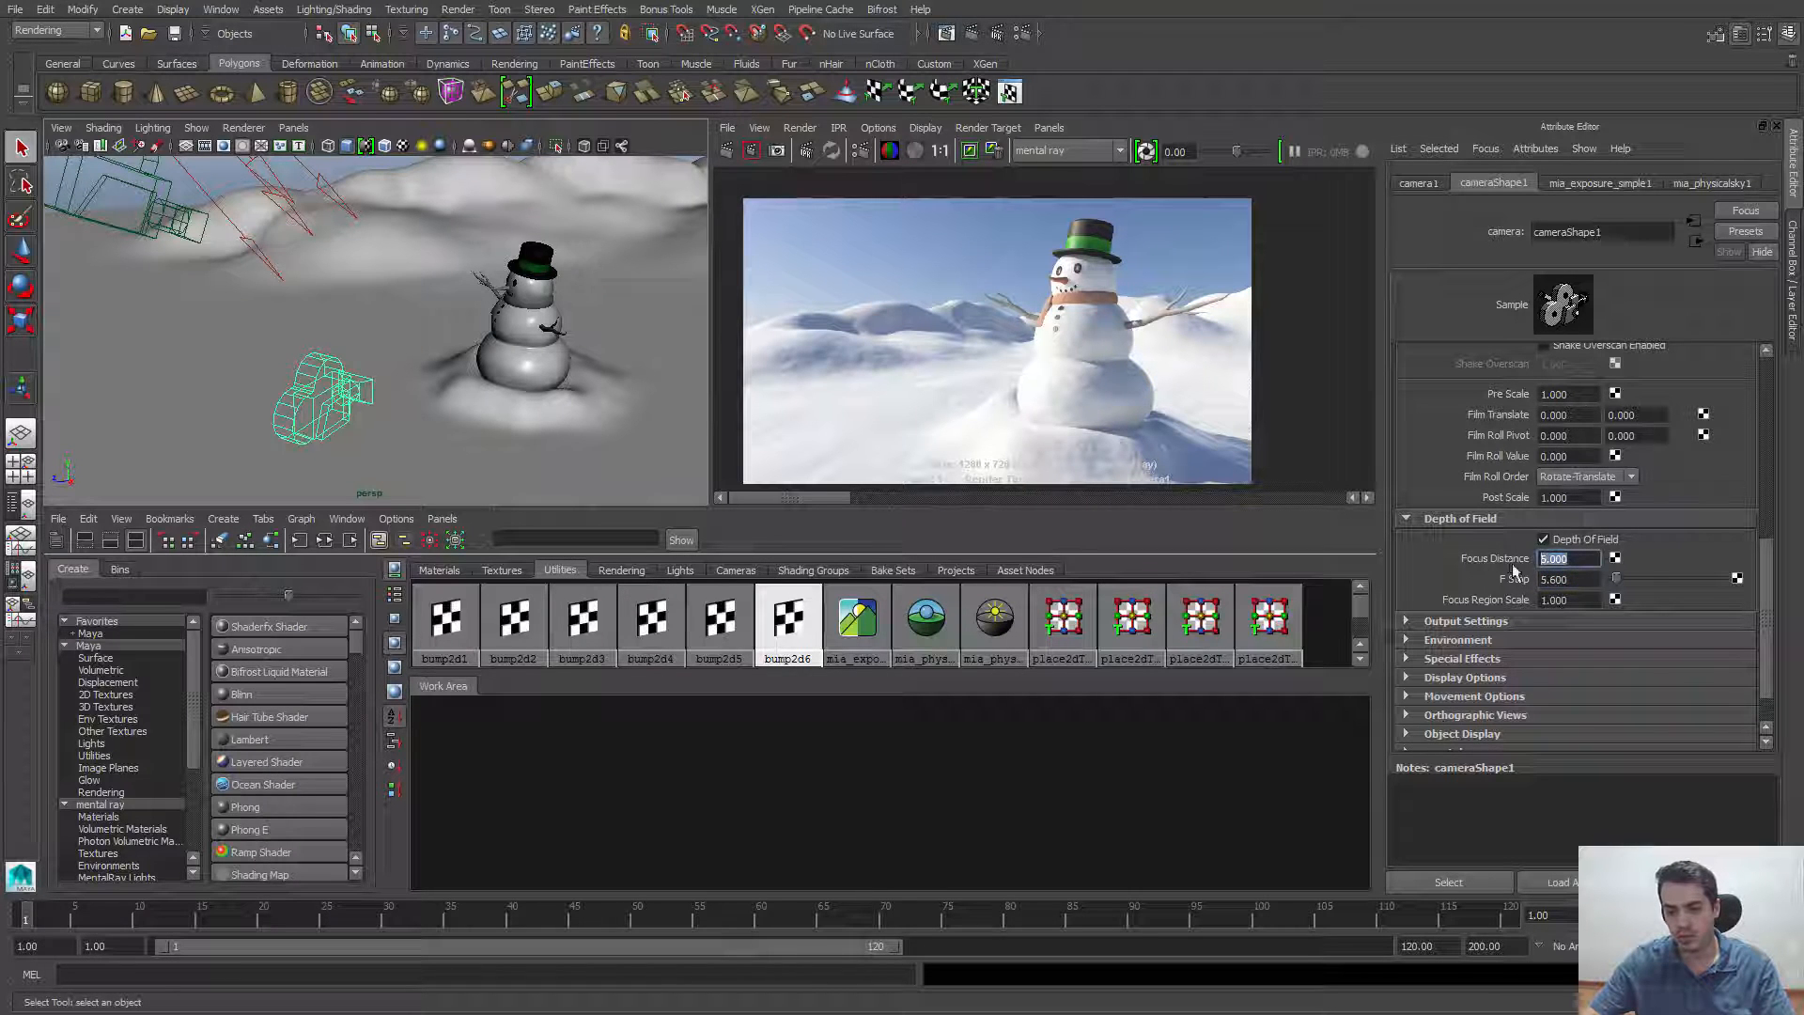
alt+drag(505, 306, 573, 320)
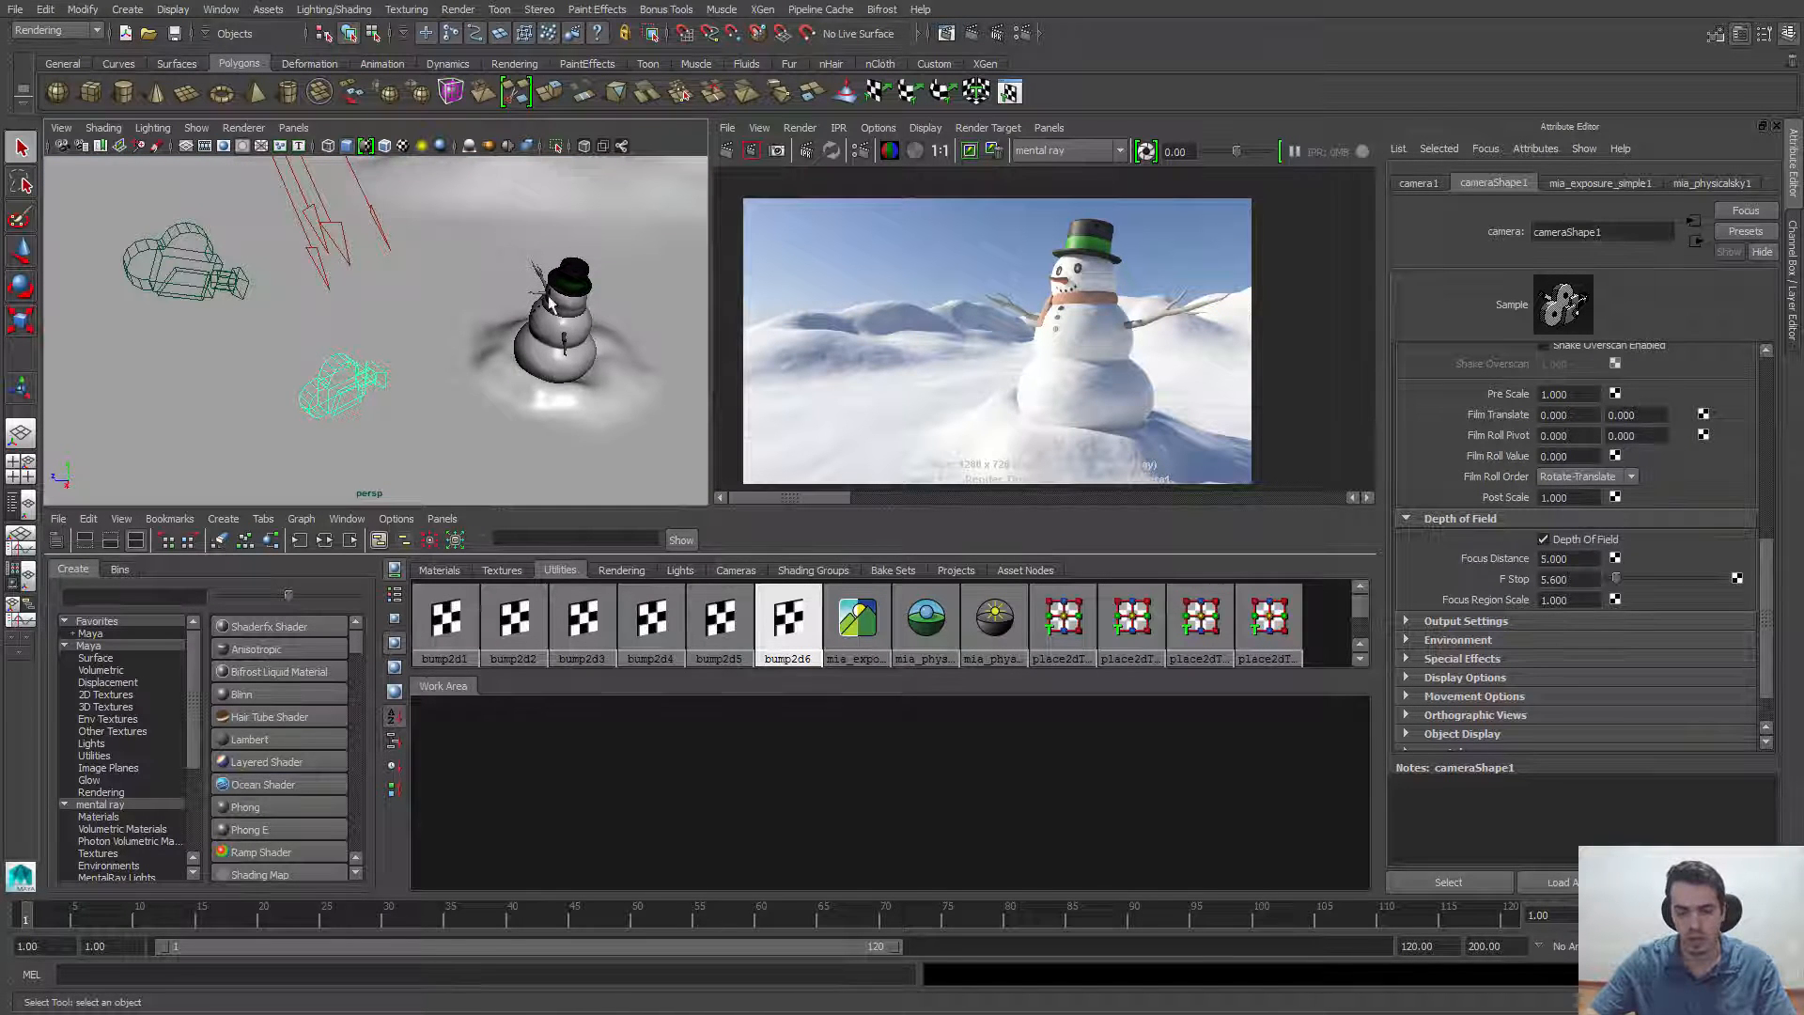
key(space)
alt+drag(575, 357, 739, 433)
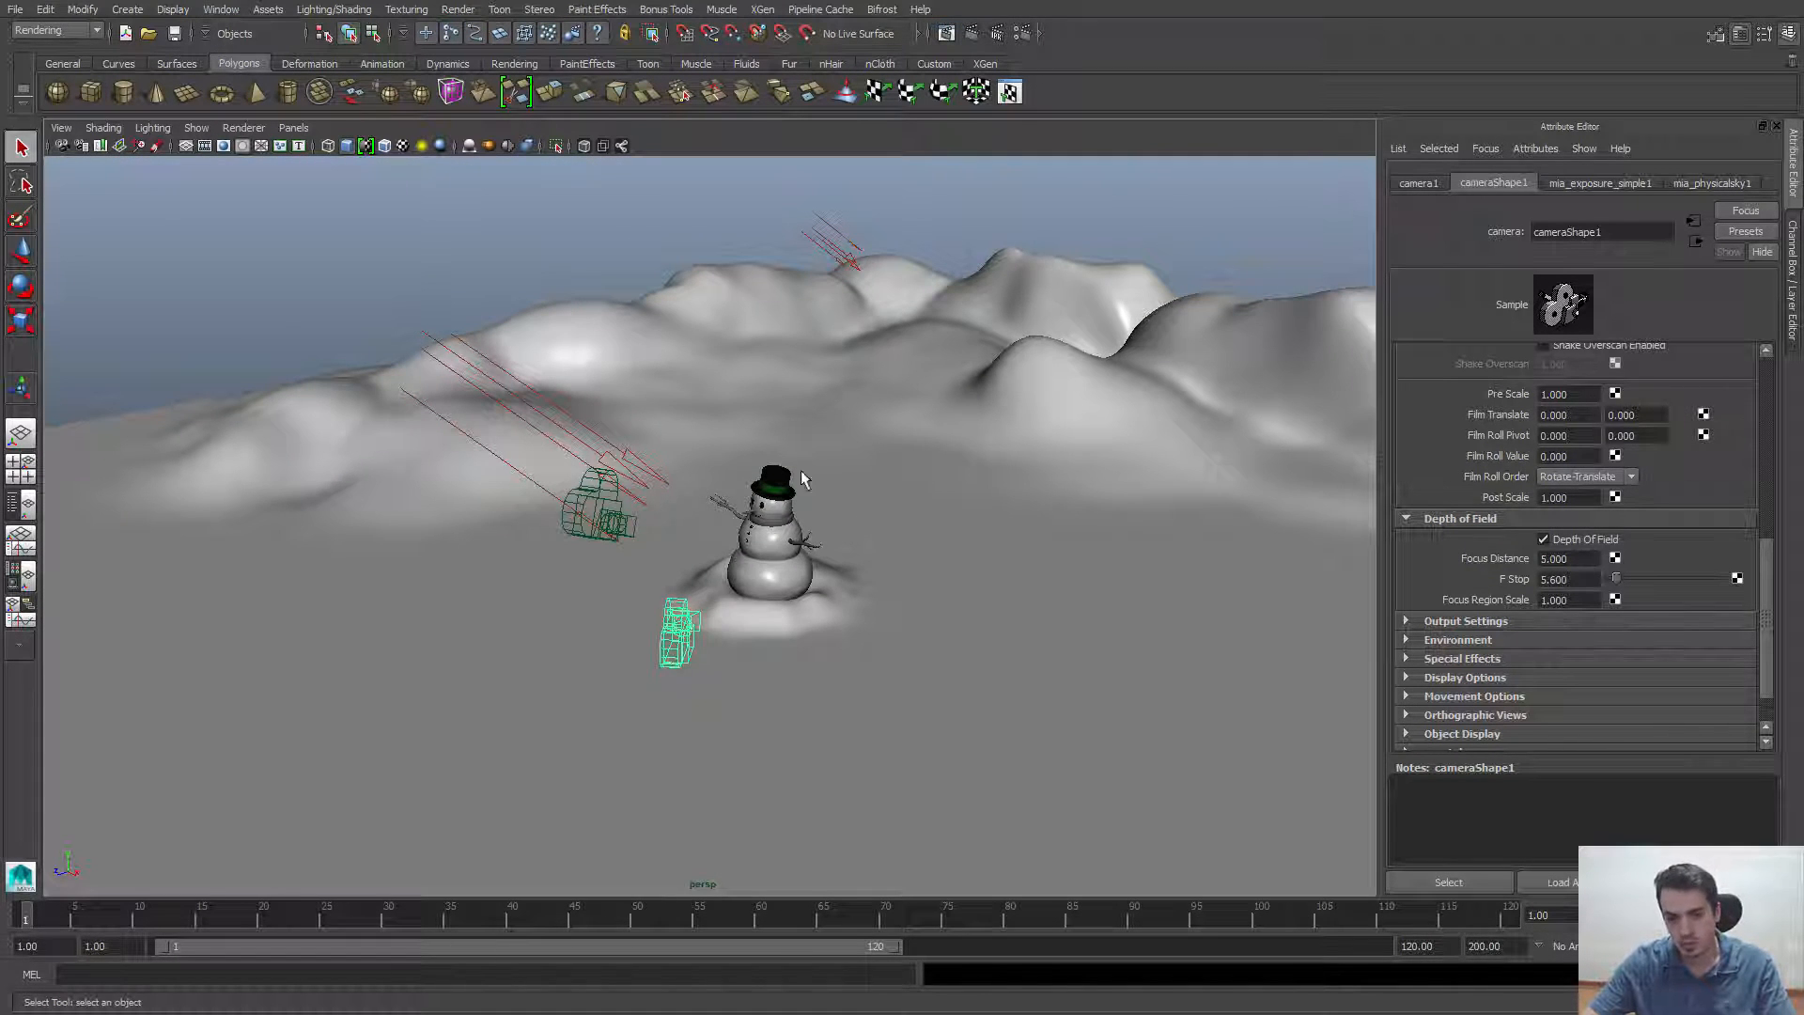
alt+drag(803, 522, 806, 562)
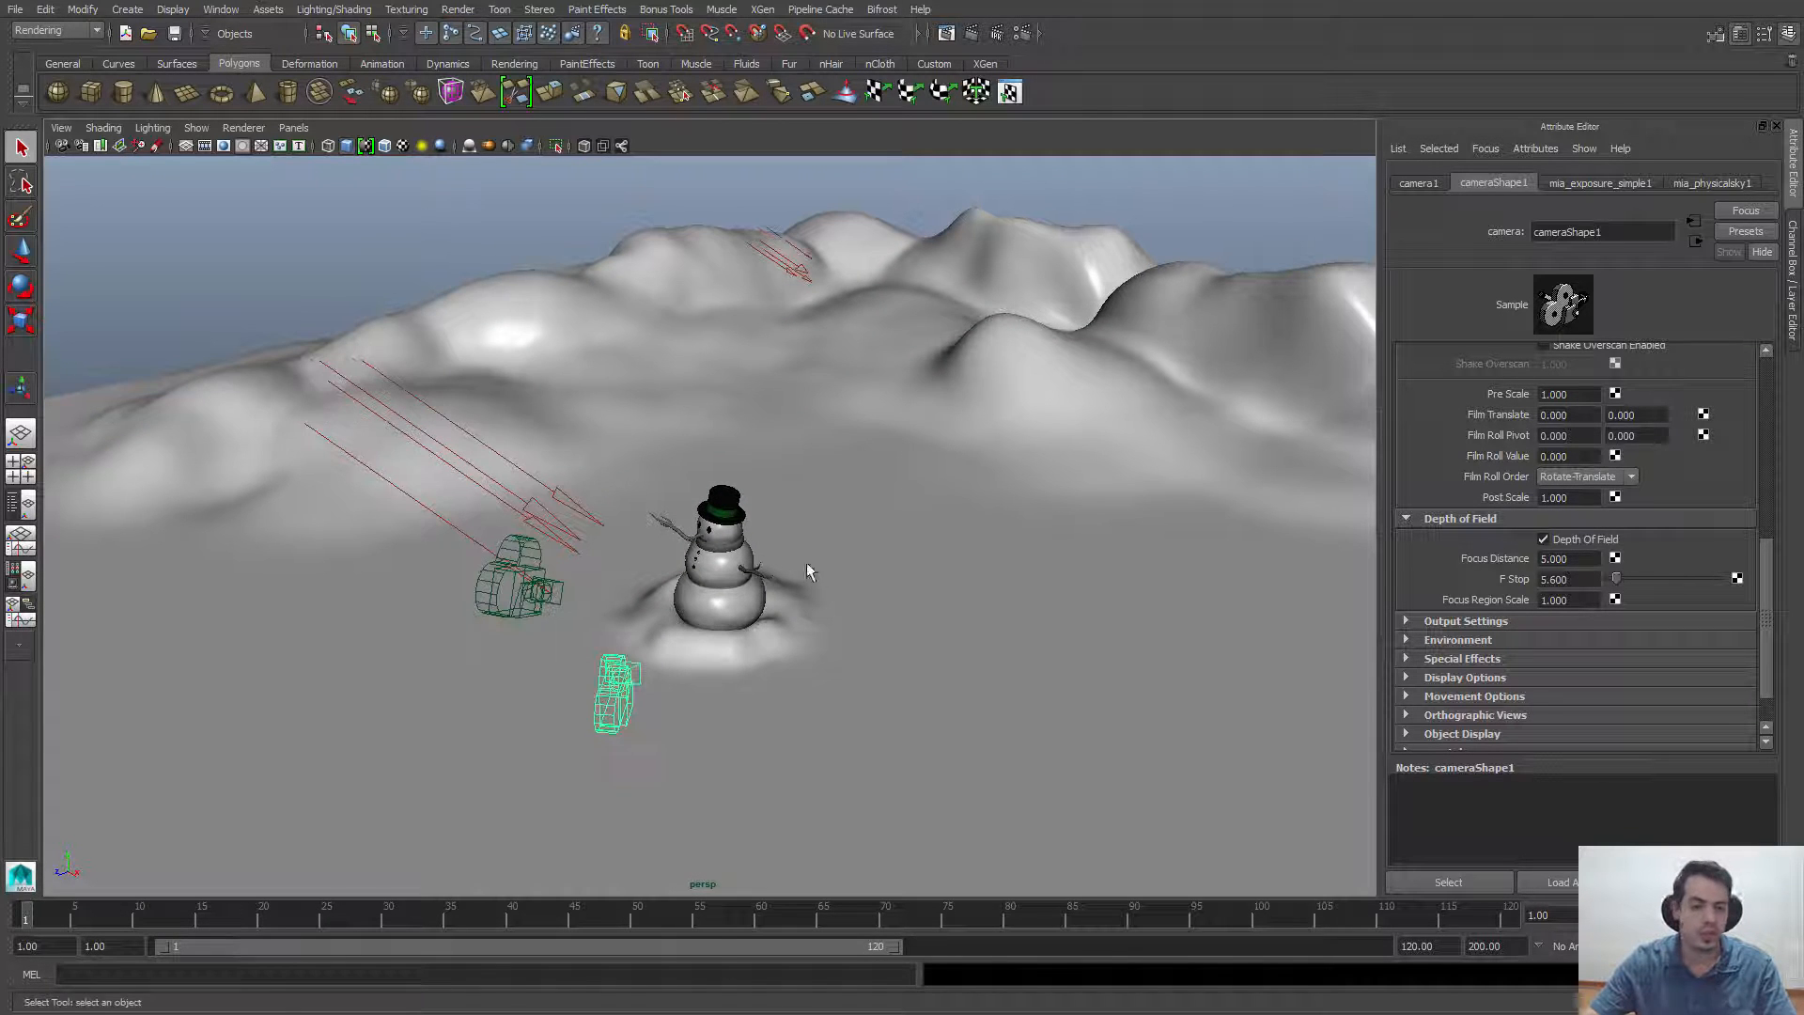
Start a measurement with the Distance Tool, using point snapping to place its start point on the snowman's head
click(126, 11)
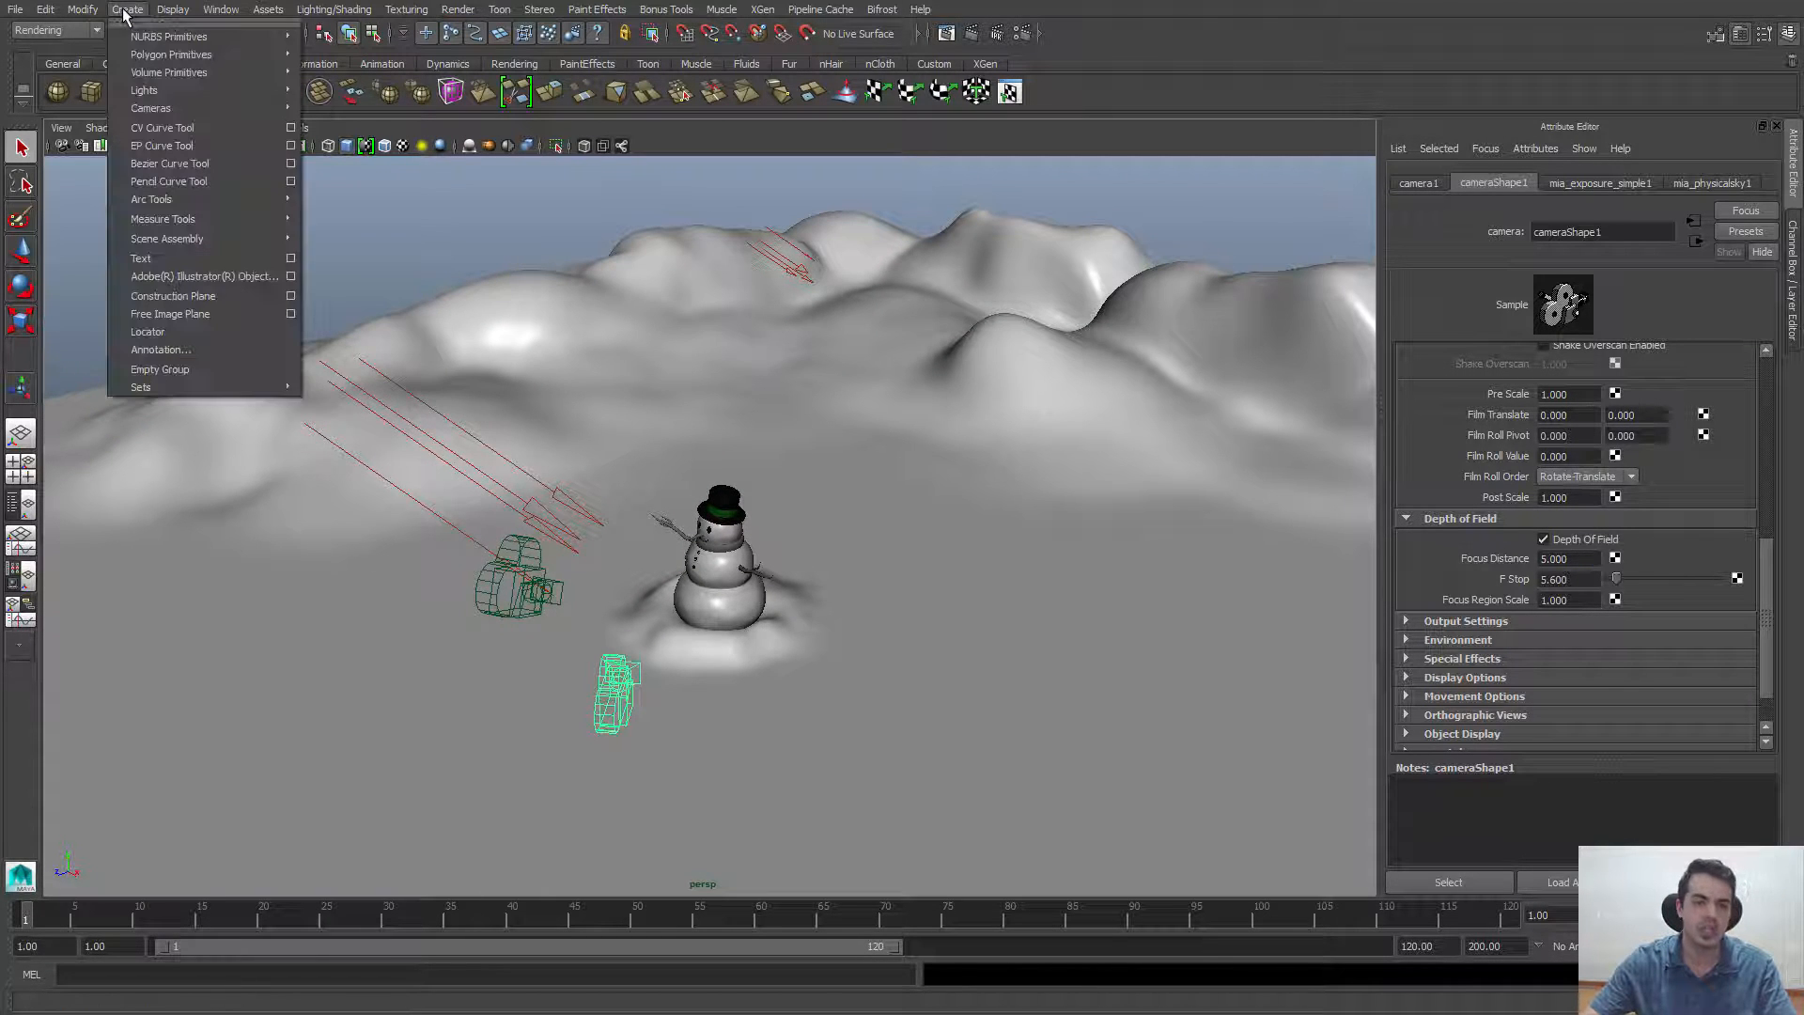
mouse_move(160, 218)
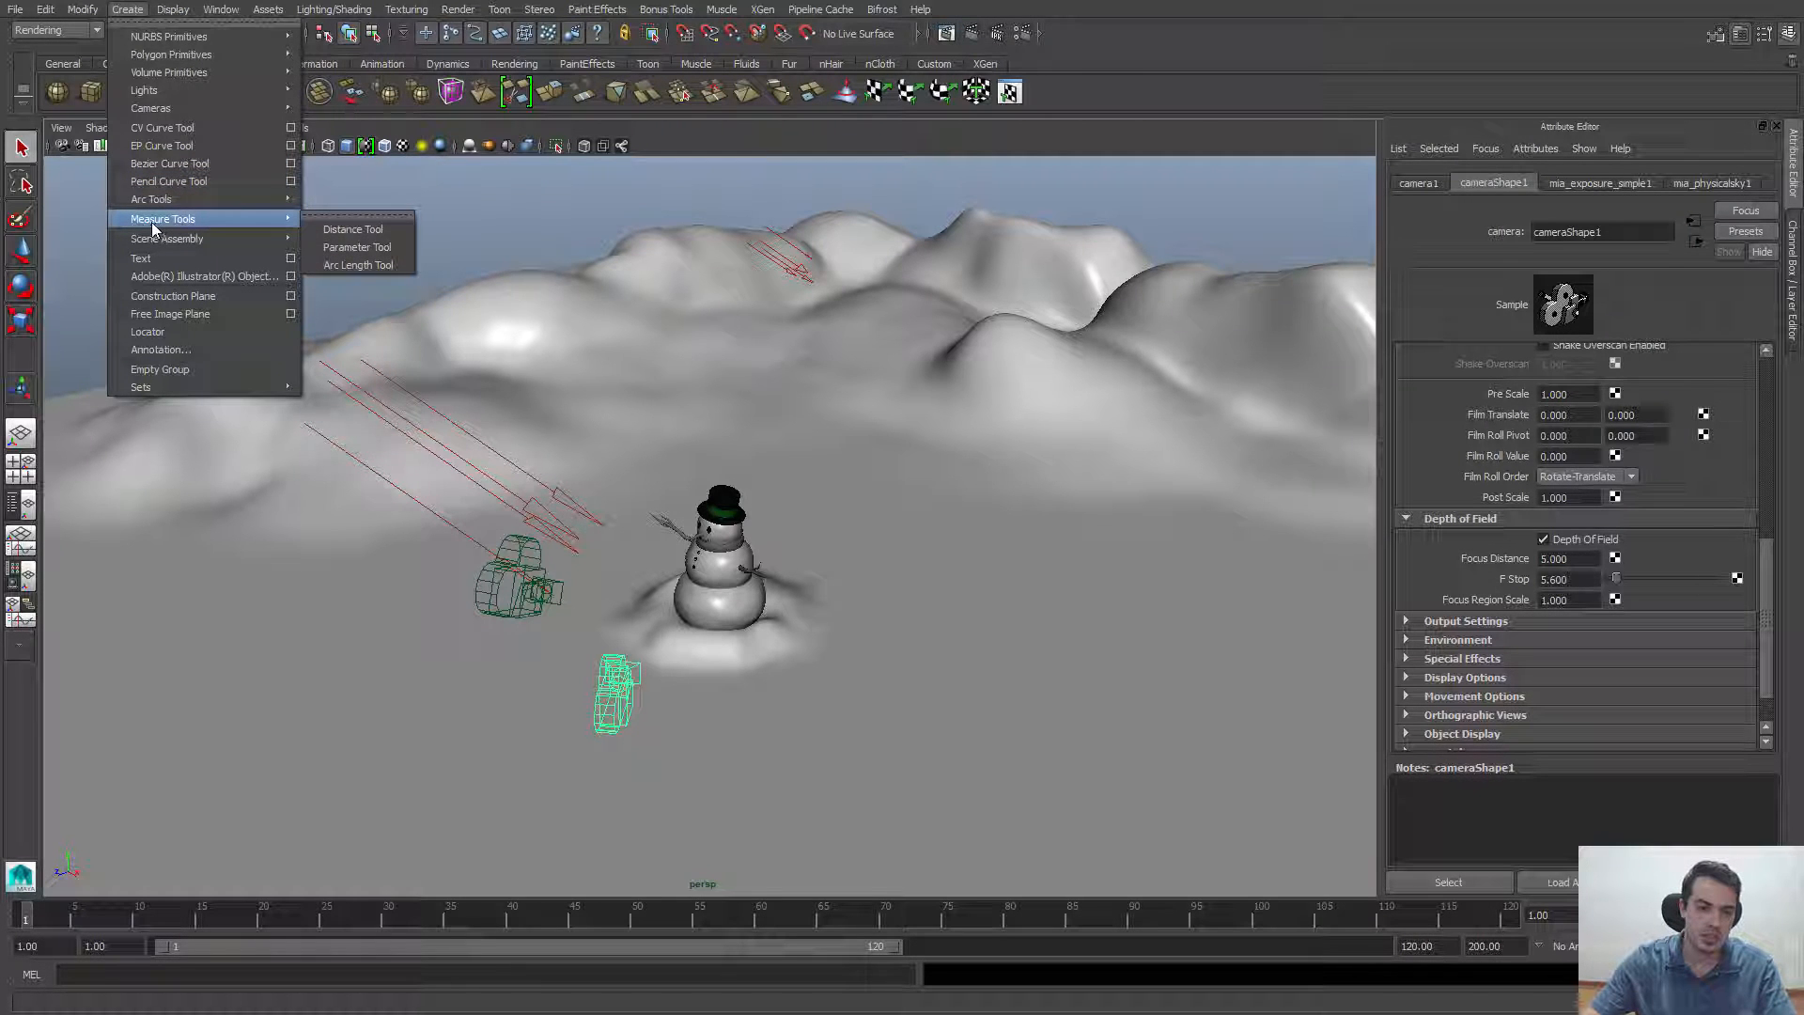
click(359, 229)
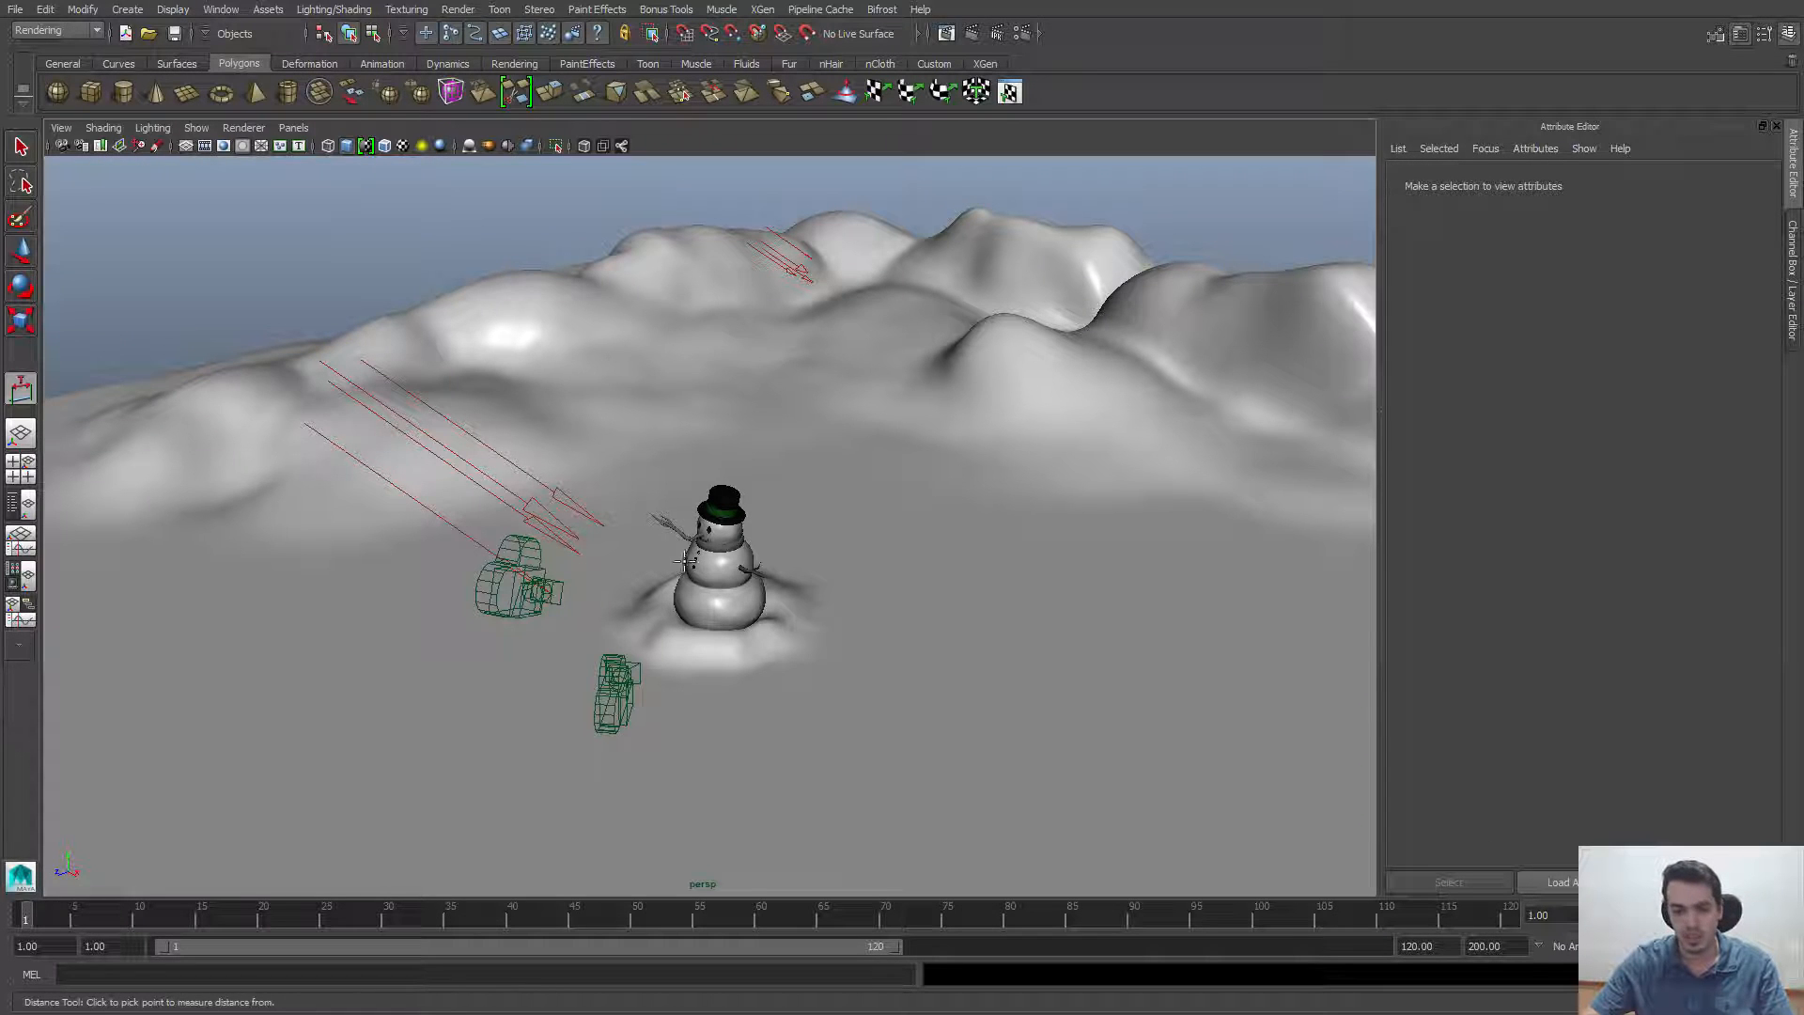
alt+drag(696, 531, 629, 470)
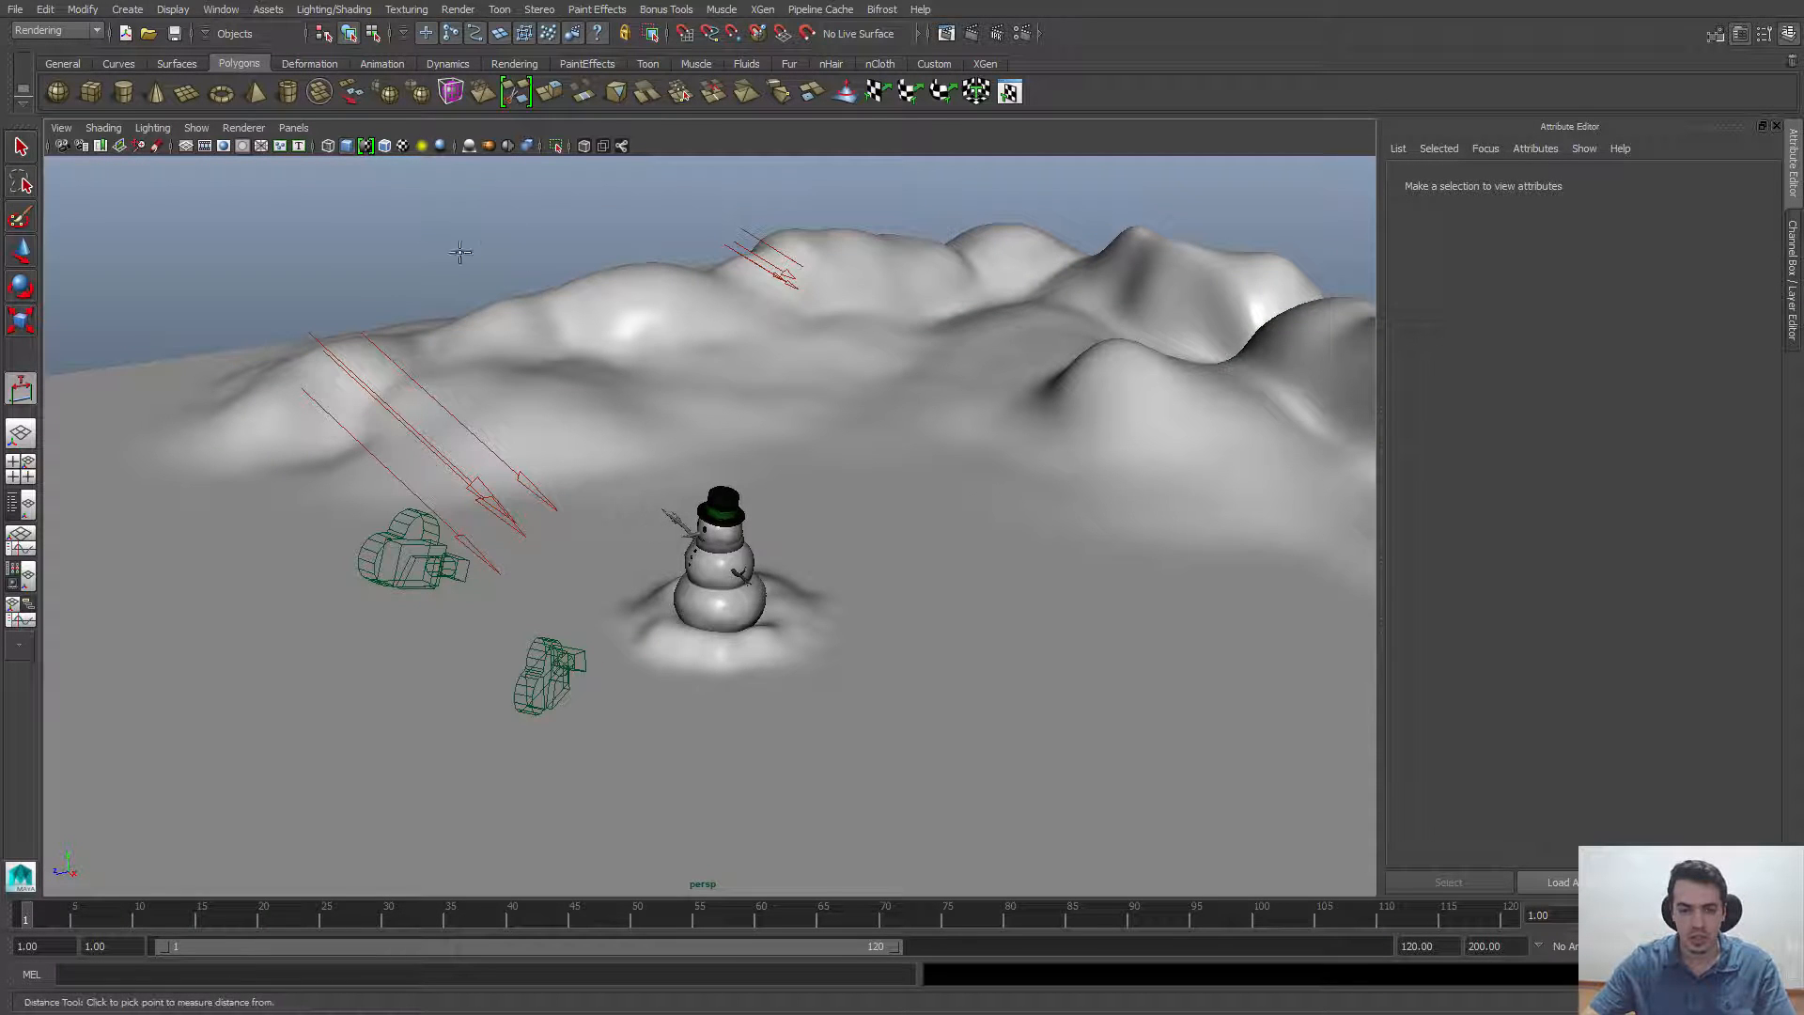
alt+drag(748, 644, 696, 535)
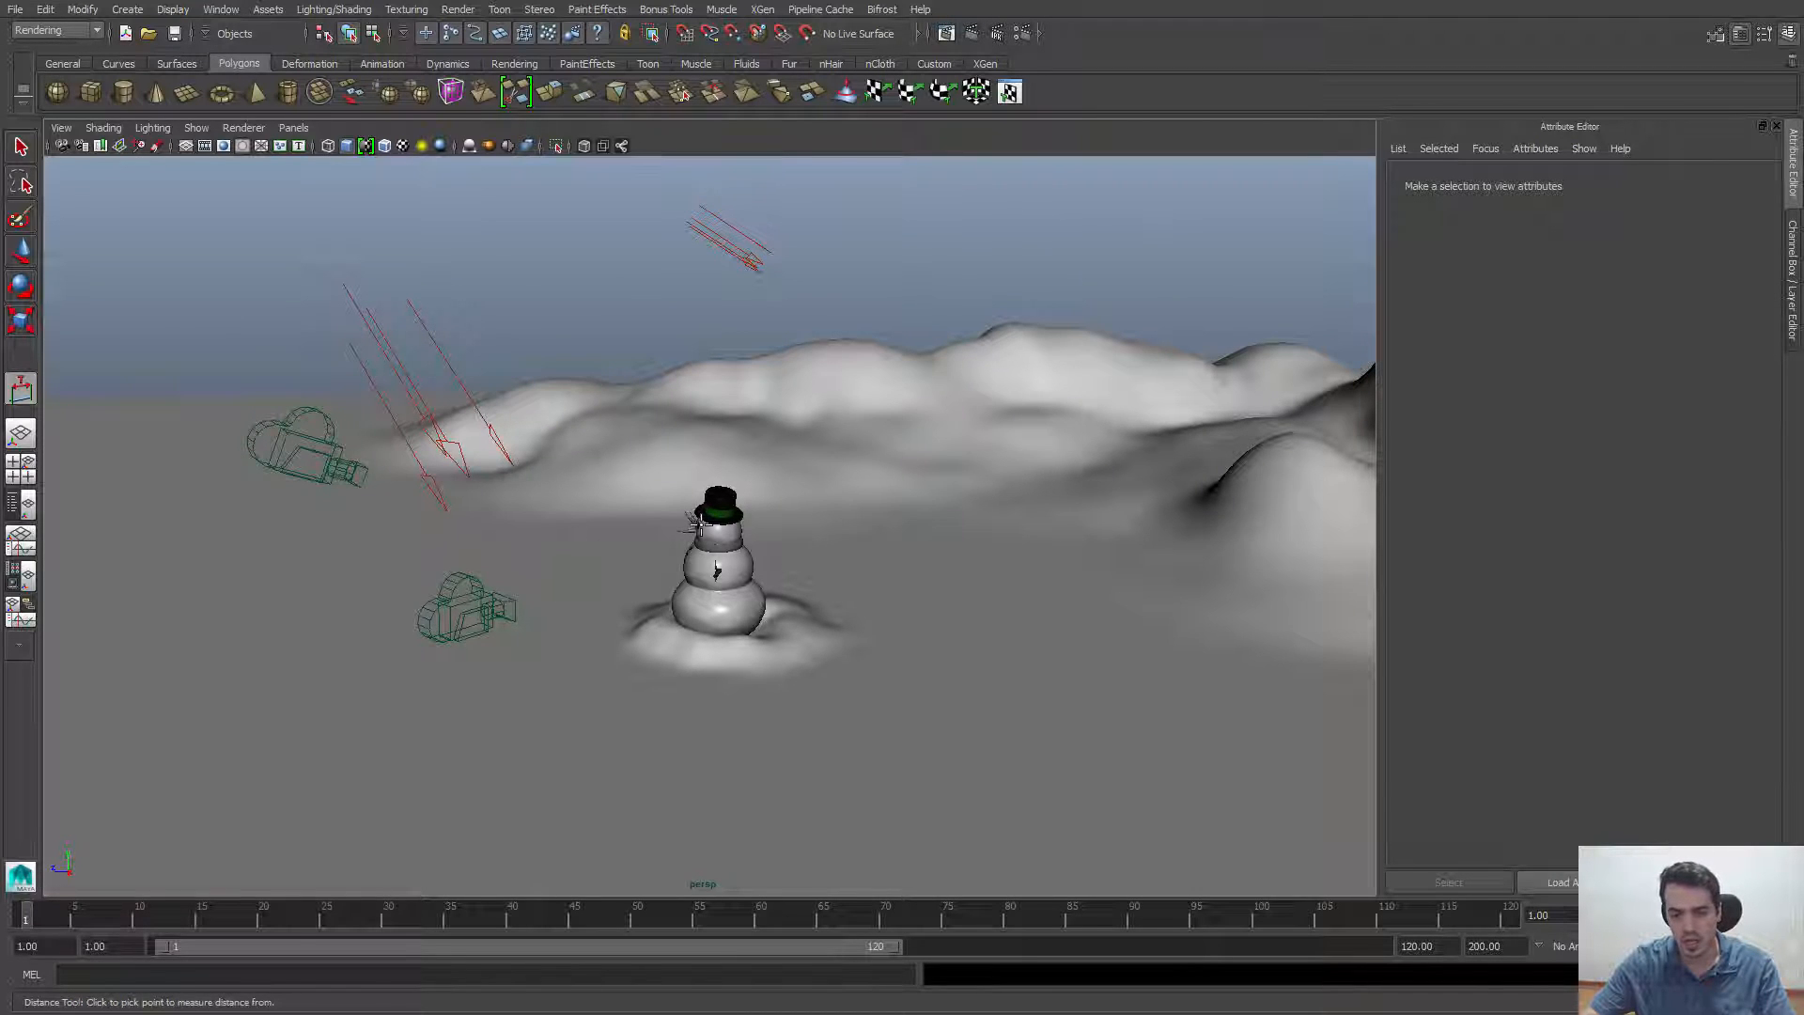
alt+drag(660, 547, 893, 602)
scroll(1027, 664, up, 6)
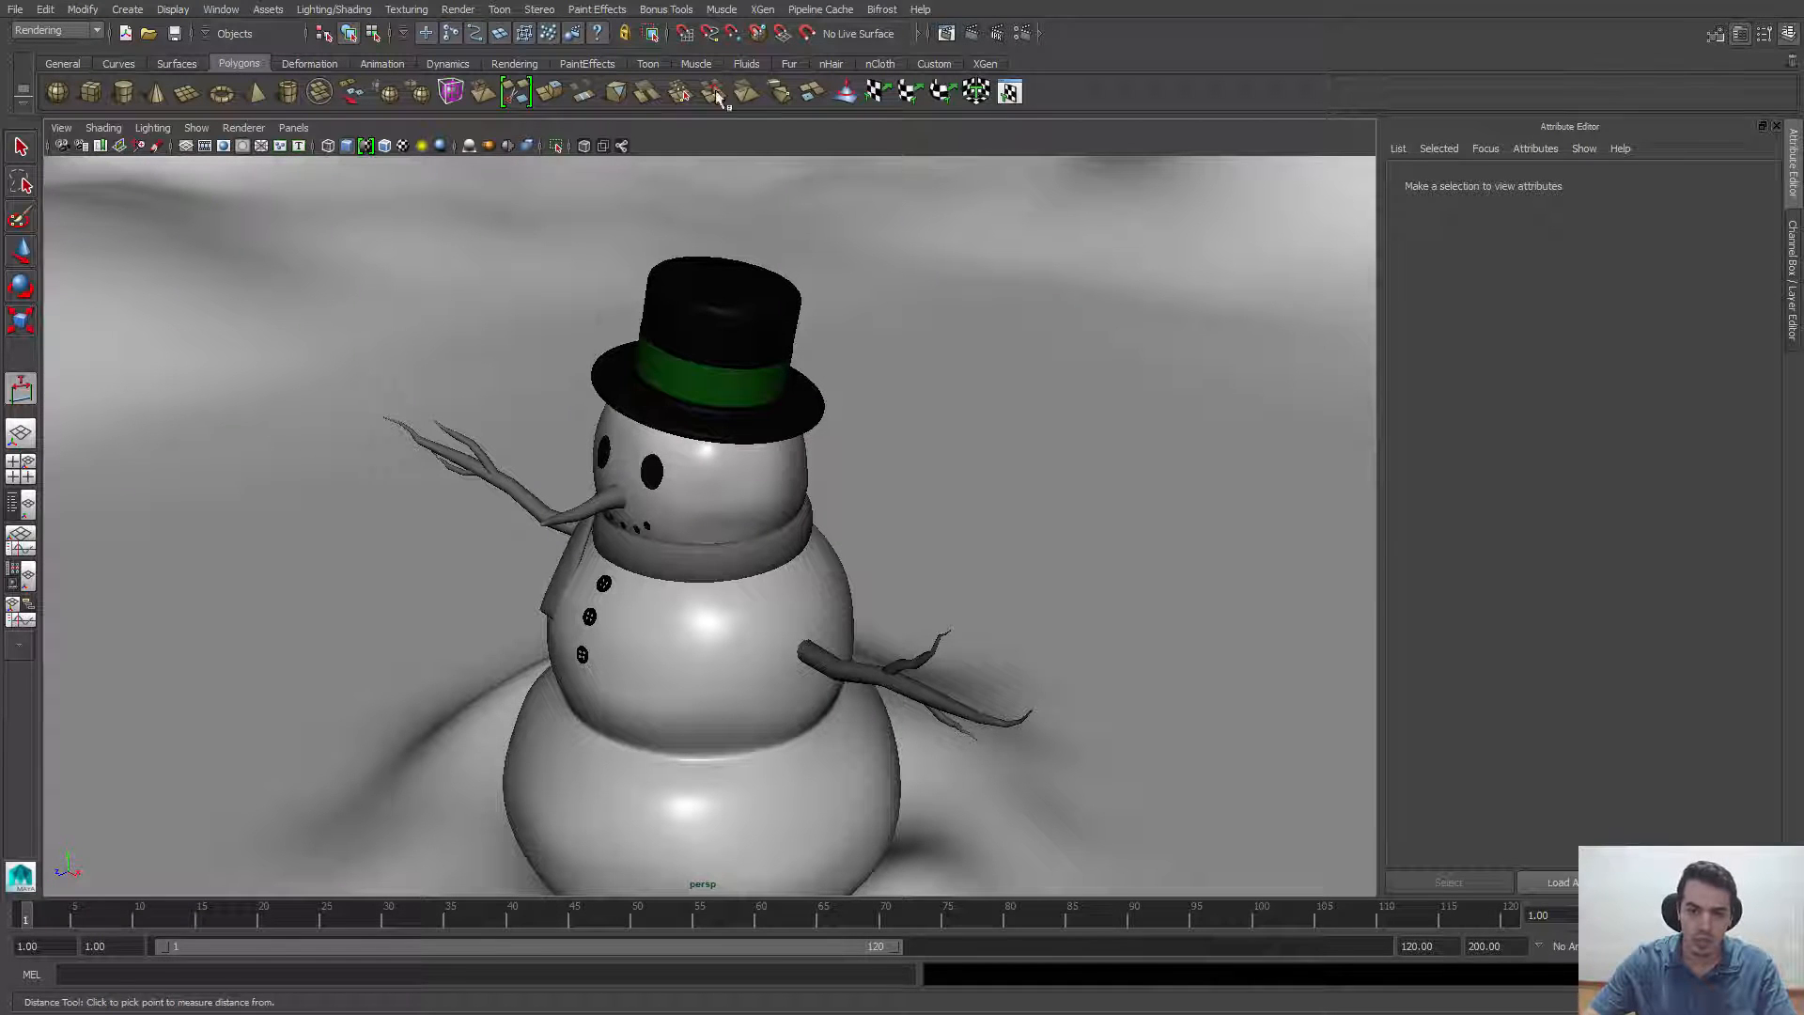
click(734, 35)
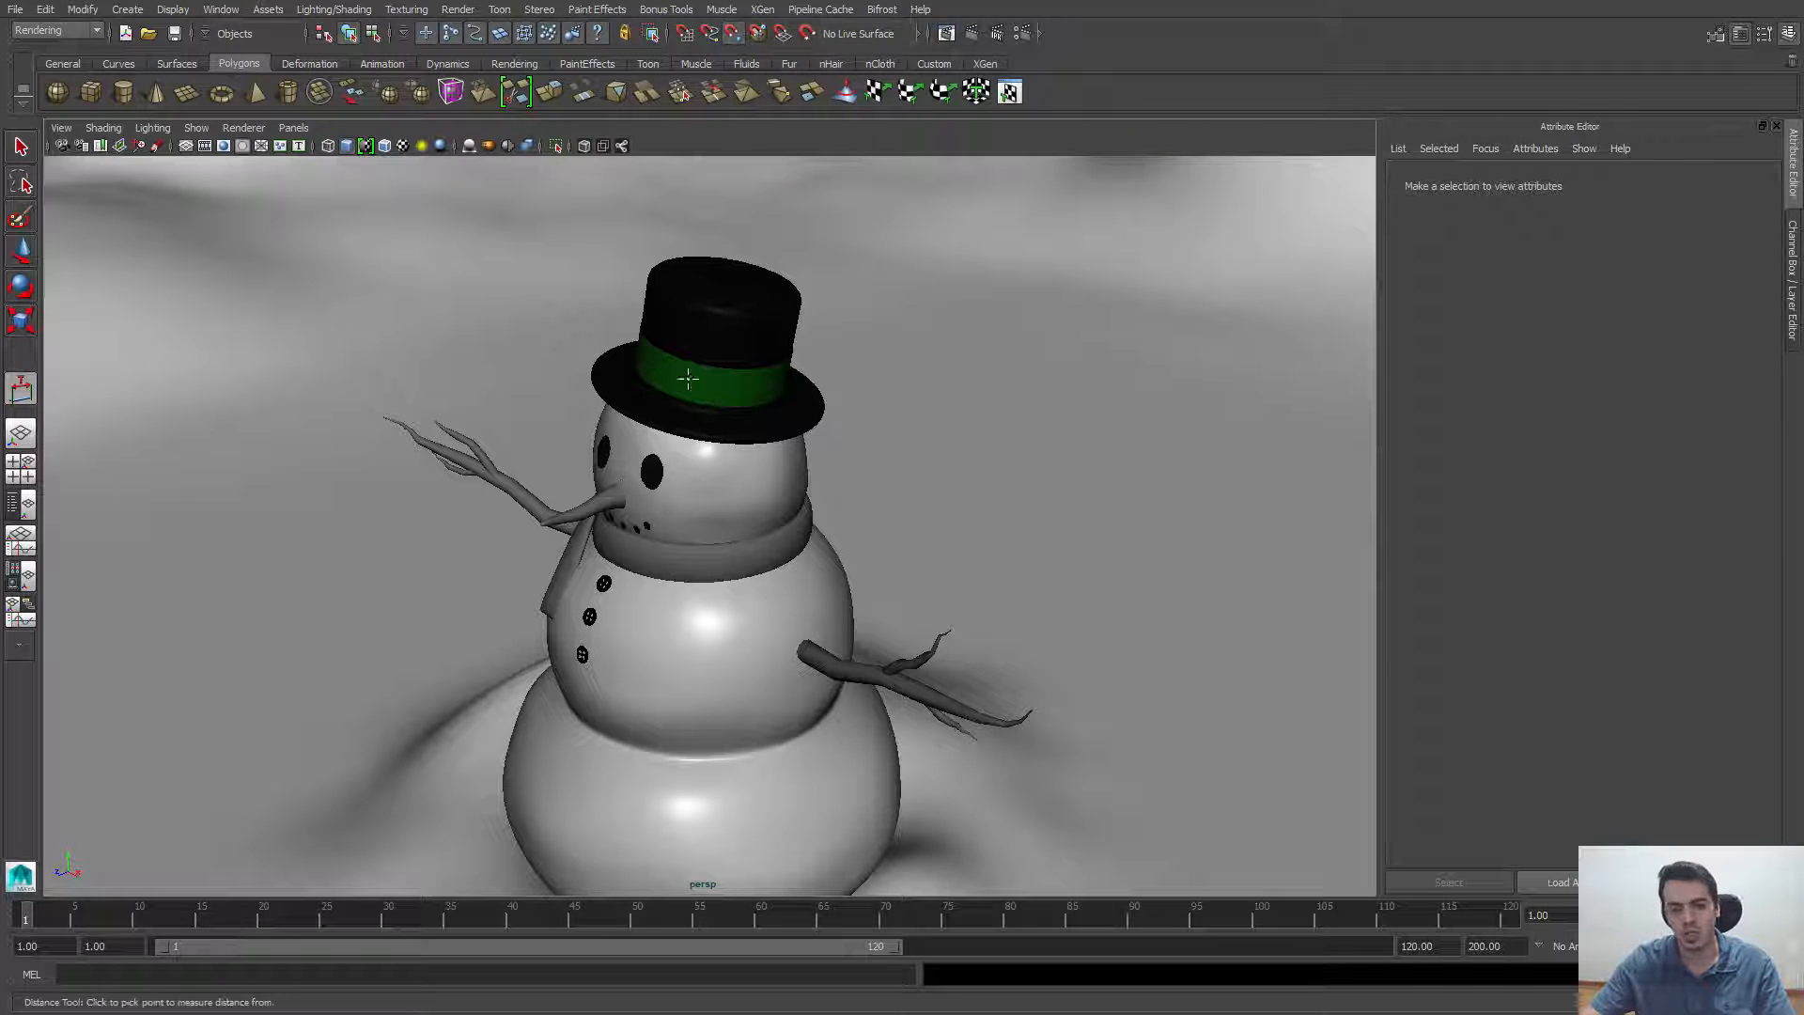
click(639, 507)
Check the start locator in wireframe and shaded display, and place the measurement's end point on the camera side of the scene
alt+drag(648, 512, 606, 587)
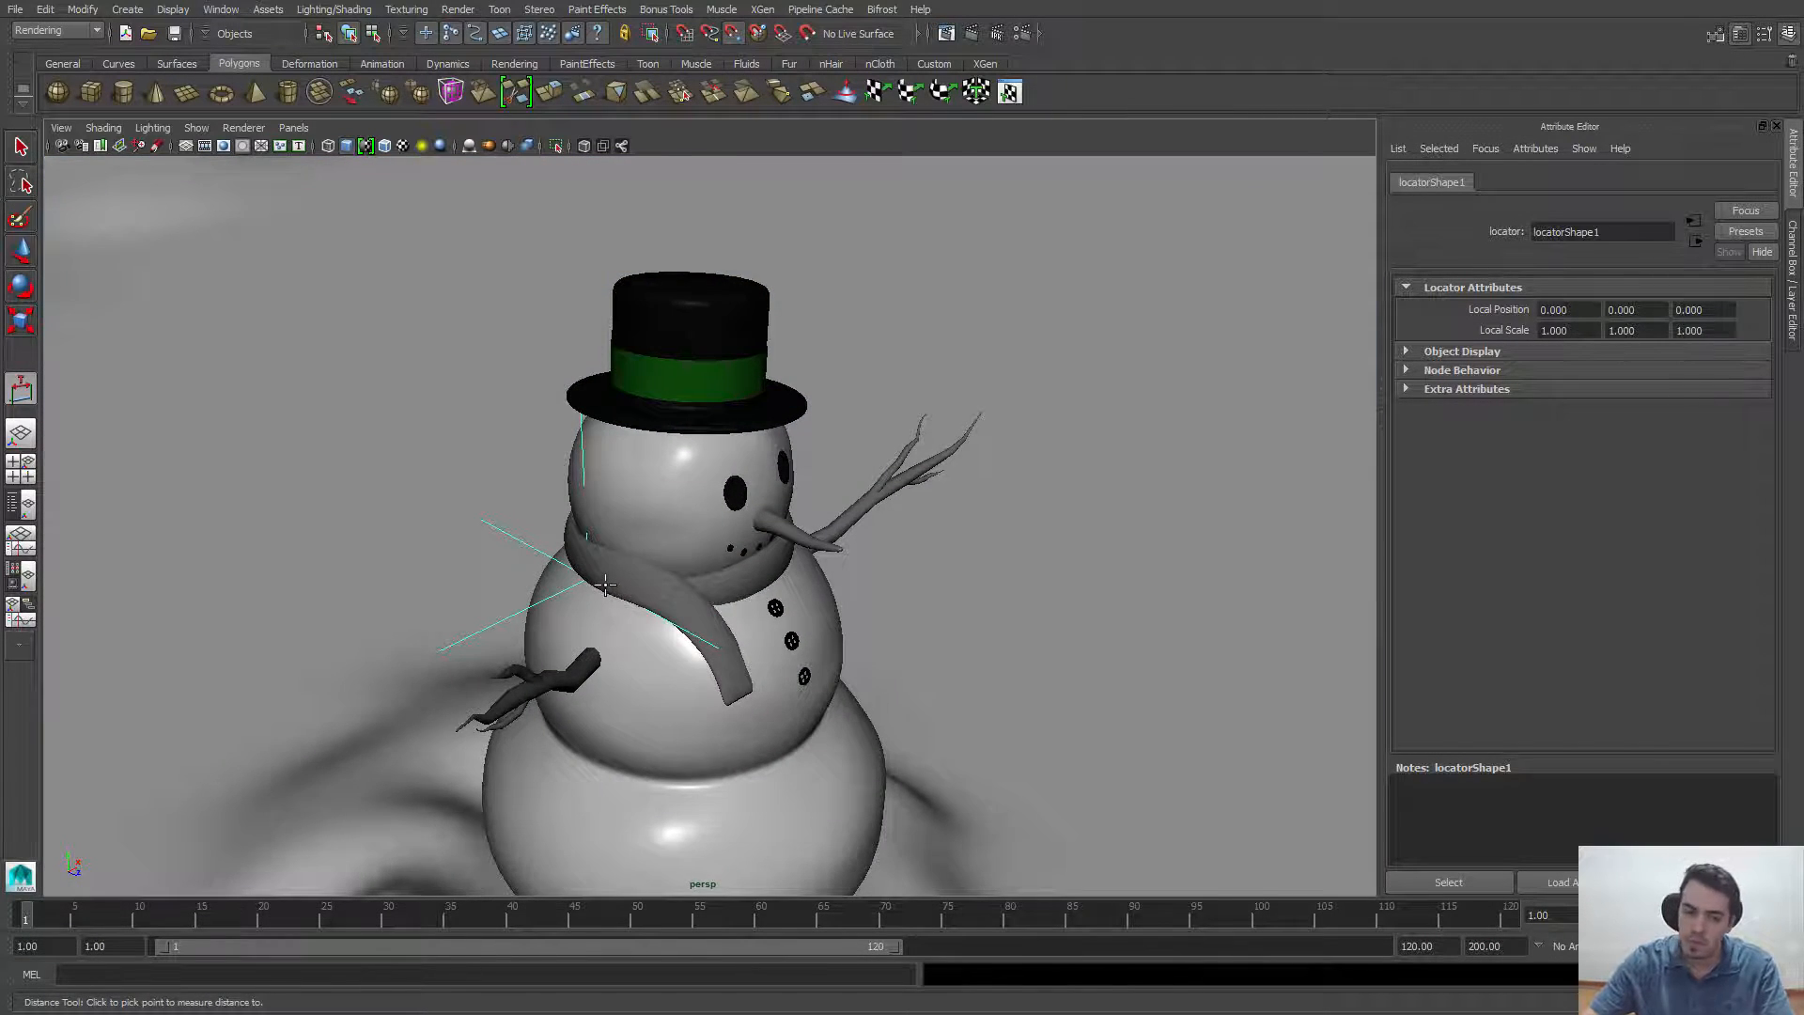
key(4)
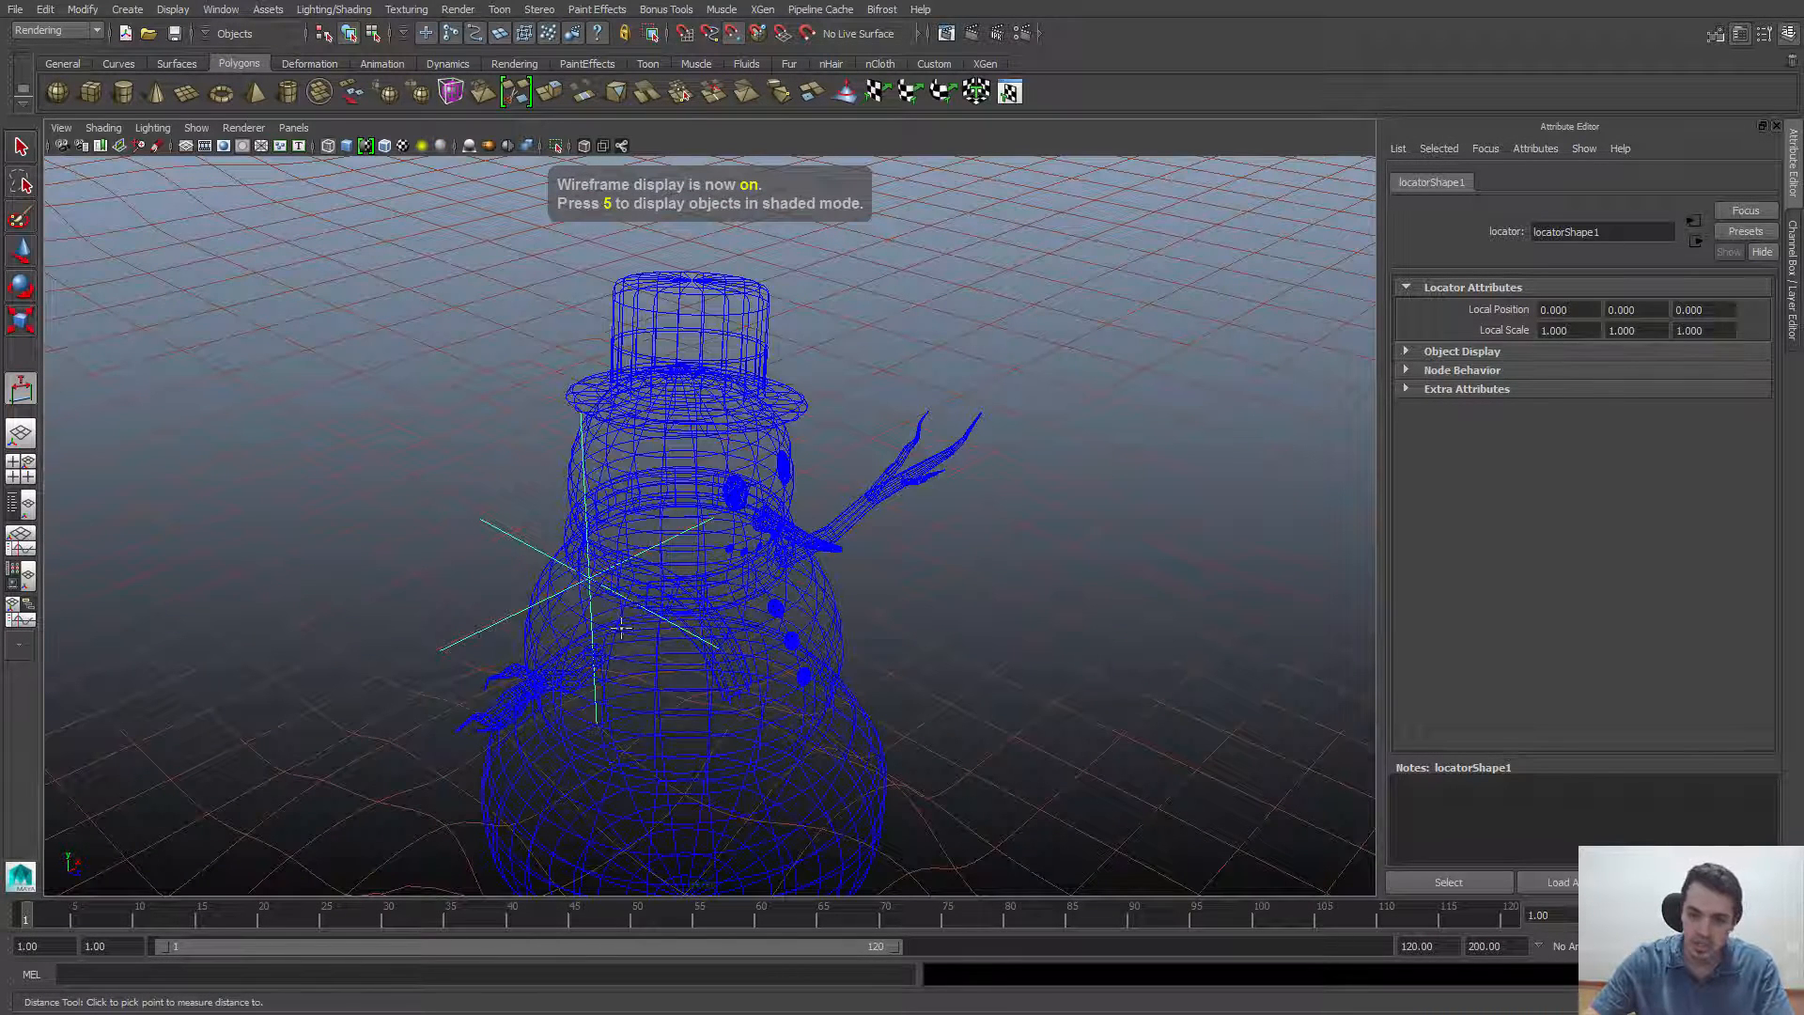
key(5)
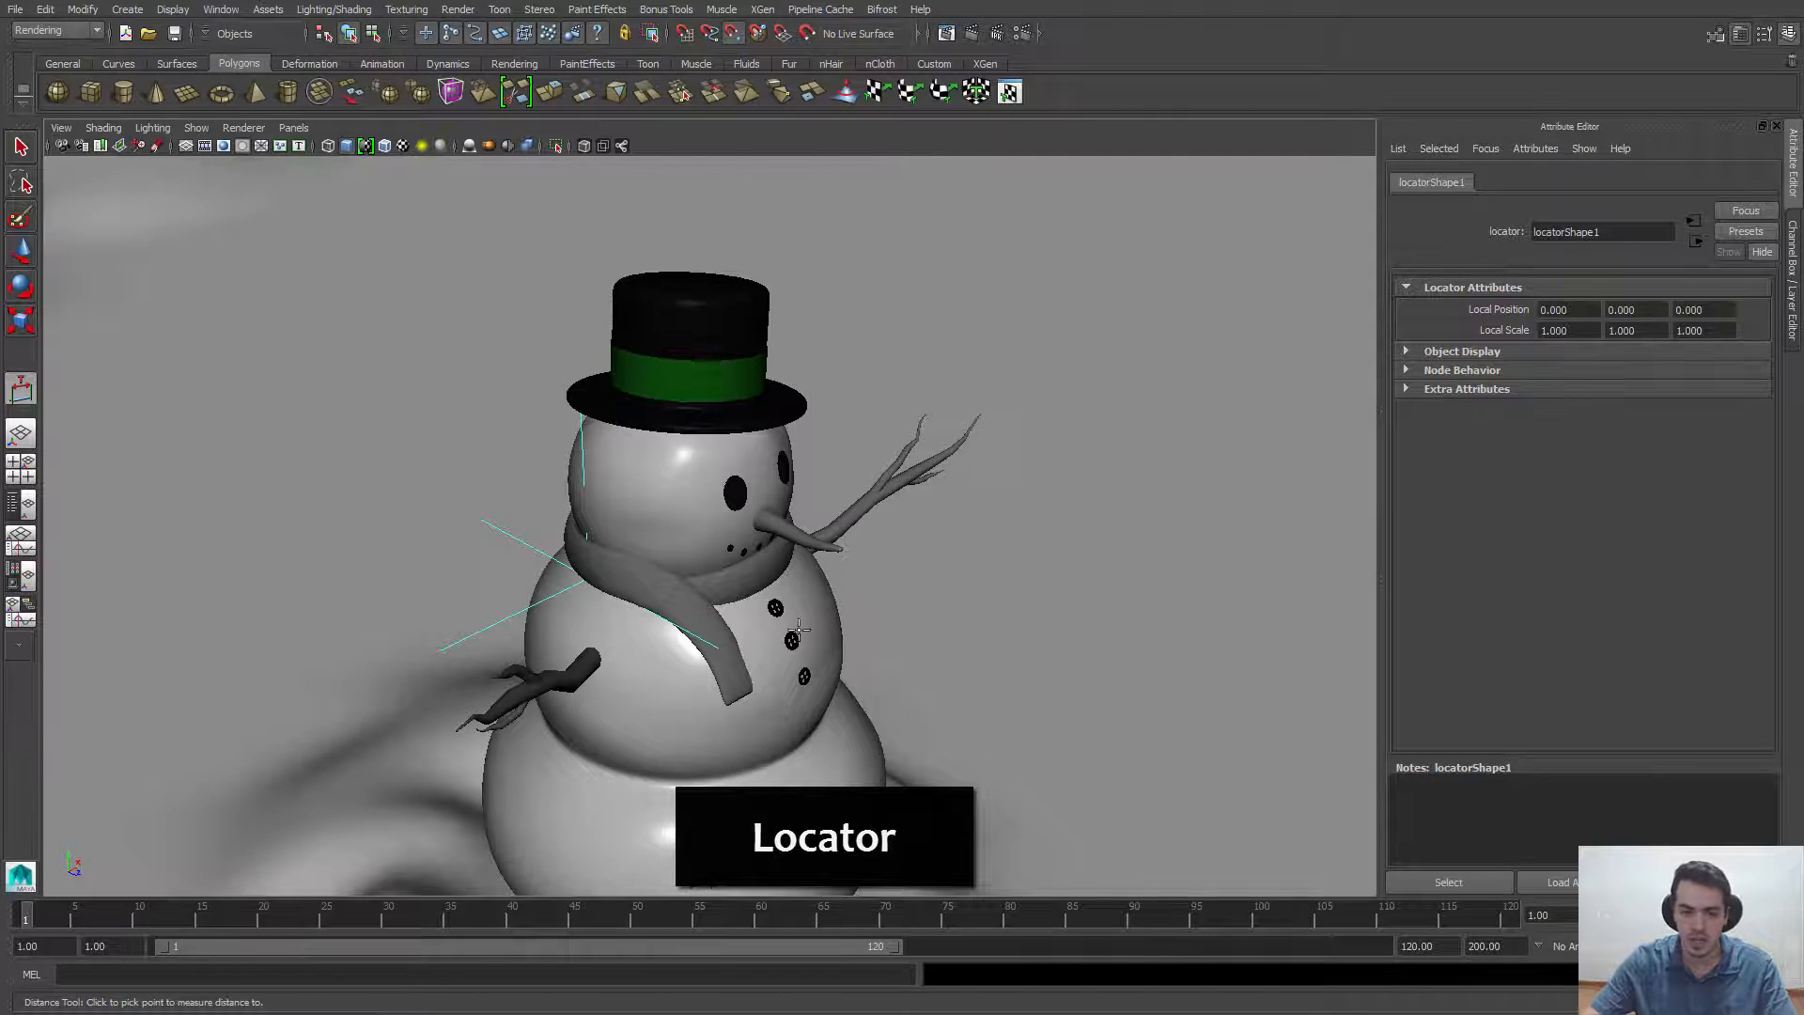
alt+drag(543, 658, 640, 541)
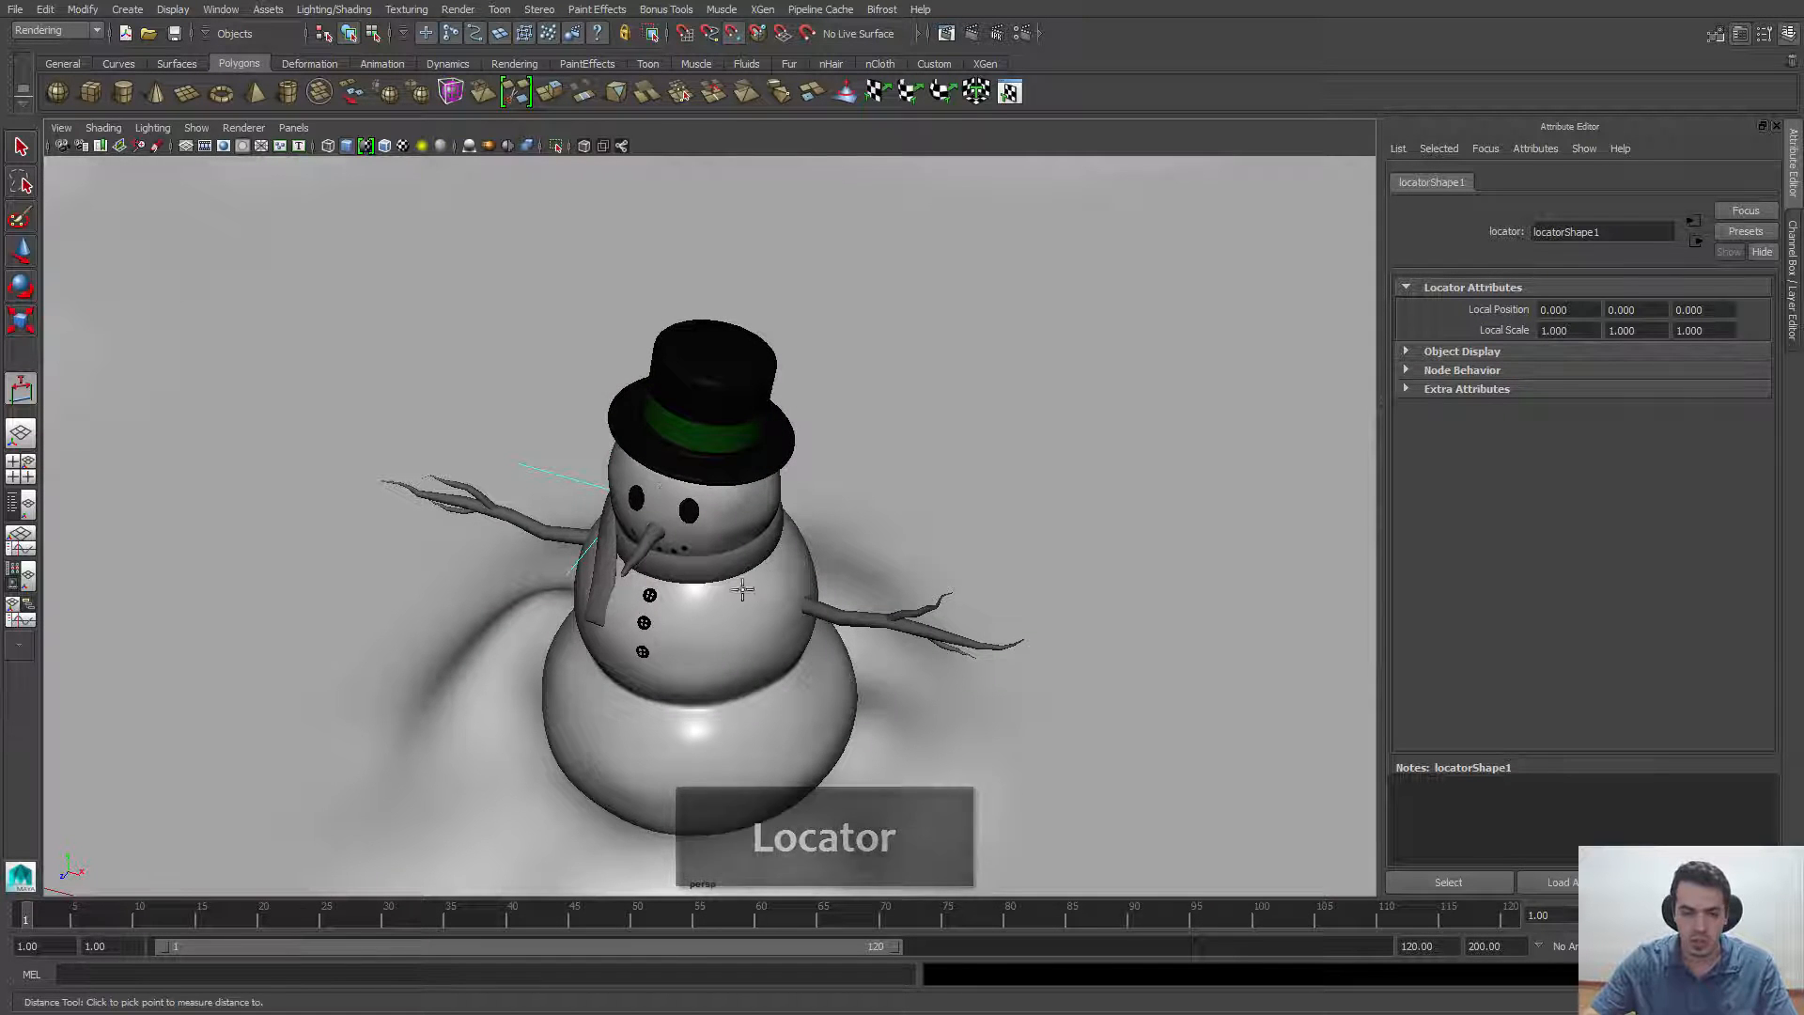
alt+drag(741, 592, 766, 433)
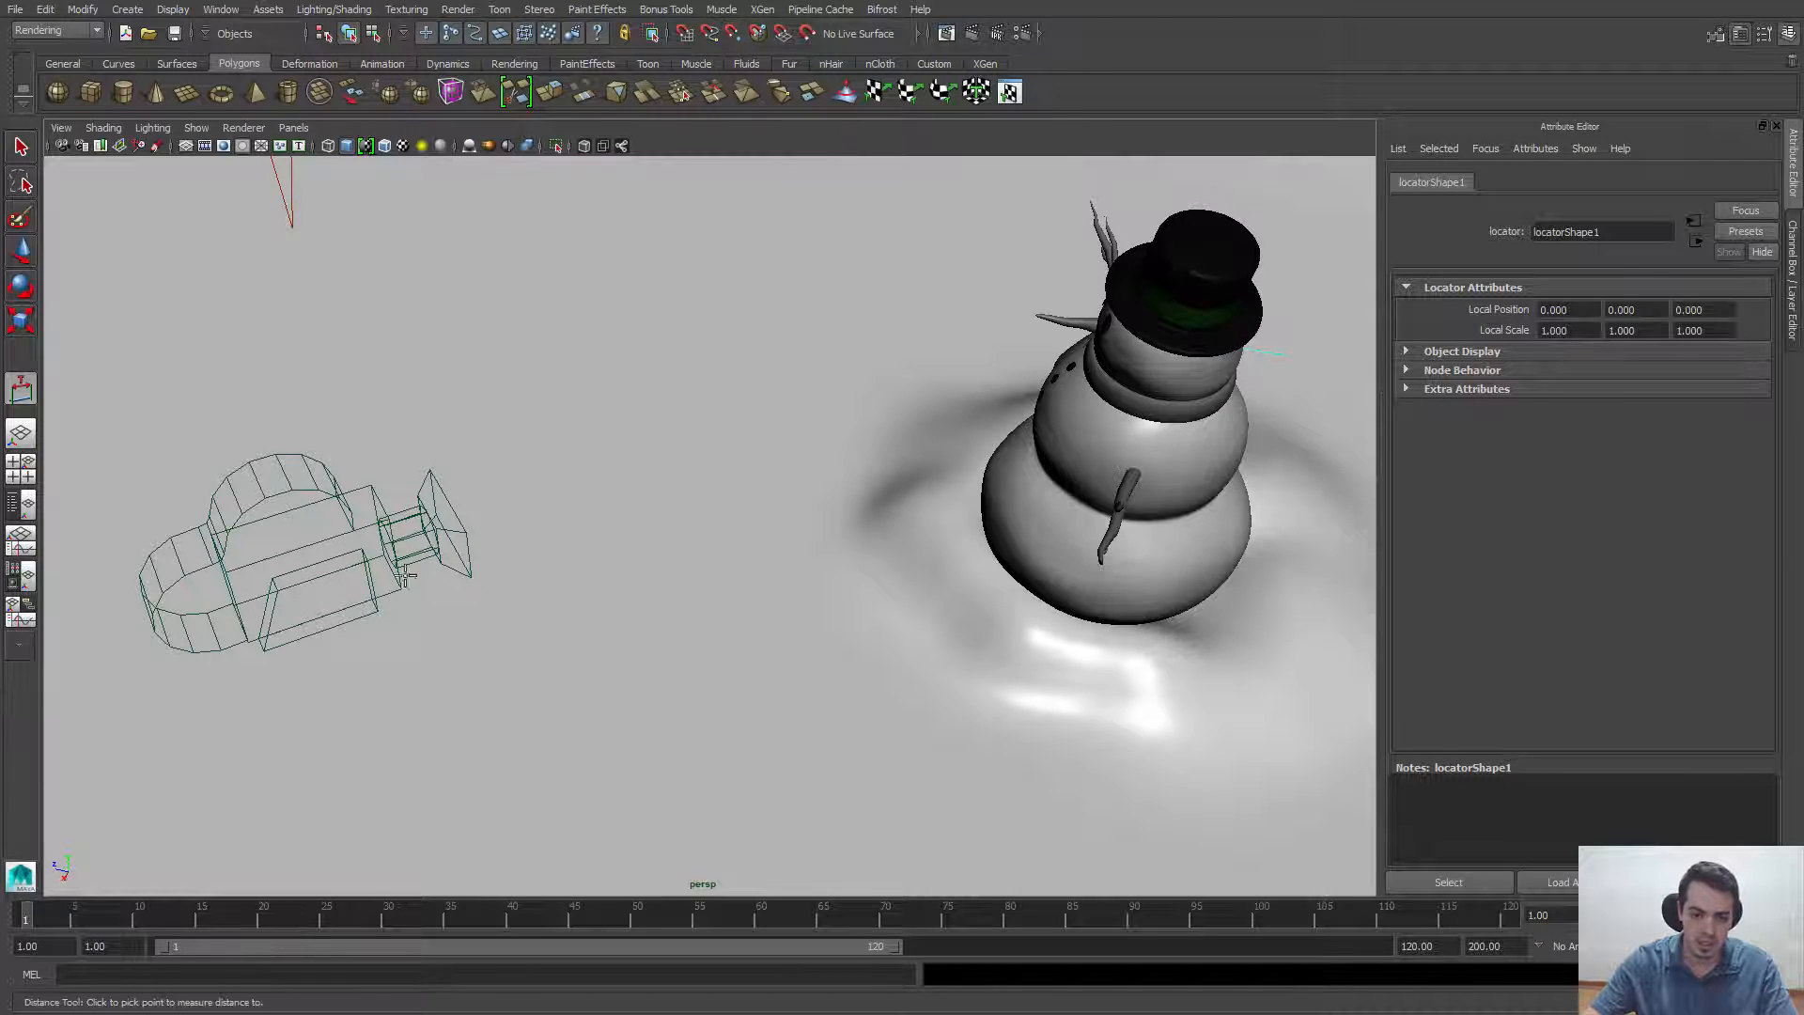
alt+drag(442, 594, 624, 443)
Identify the measurement's two locators in wireframe display and raise the end locator to about camera1's height
key(w)
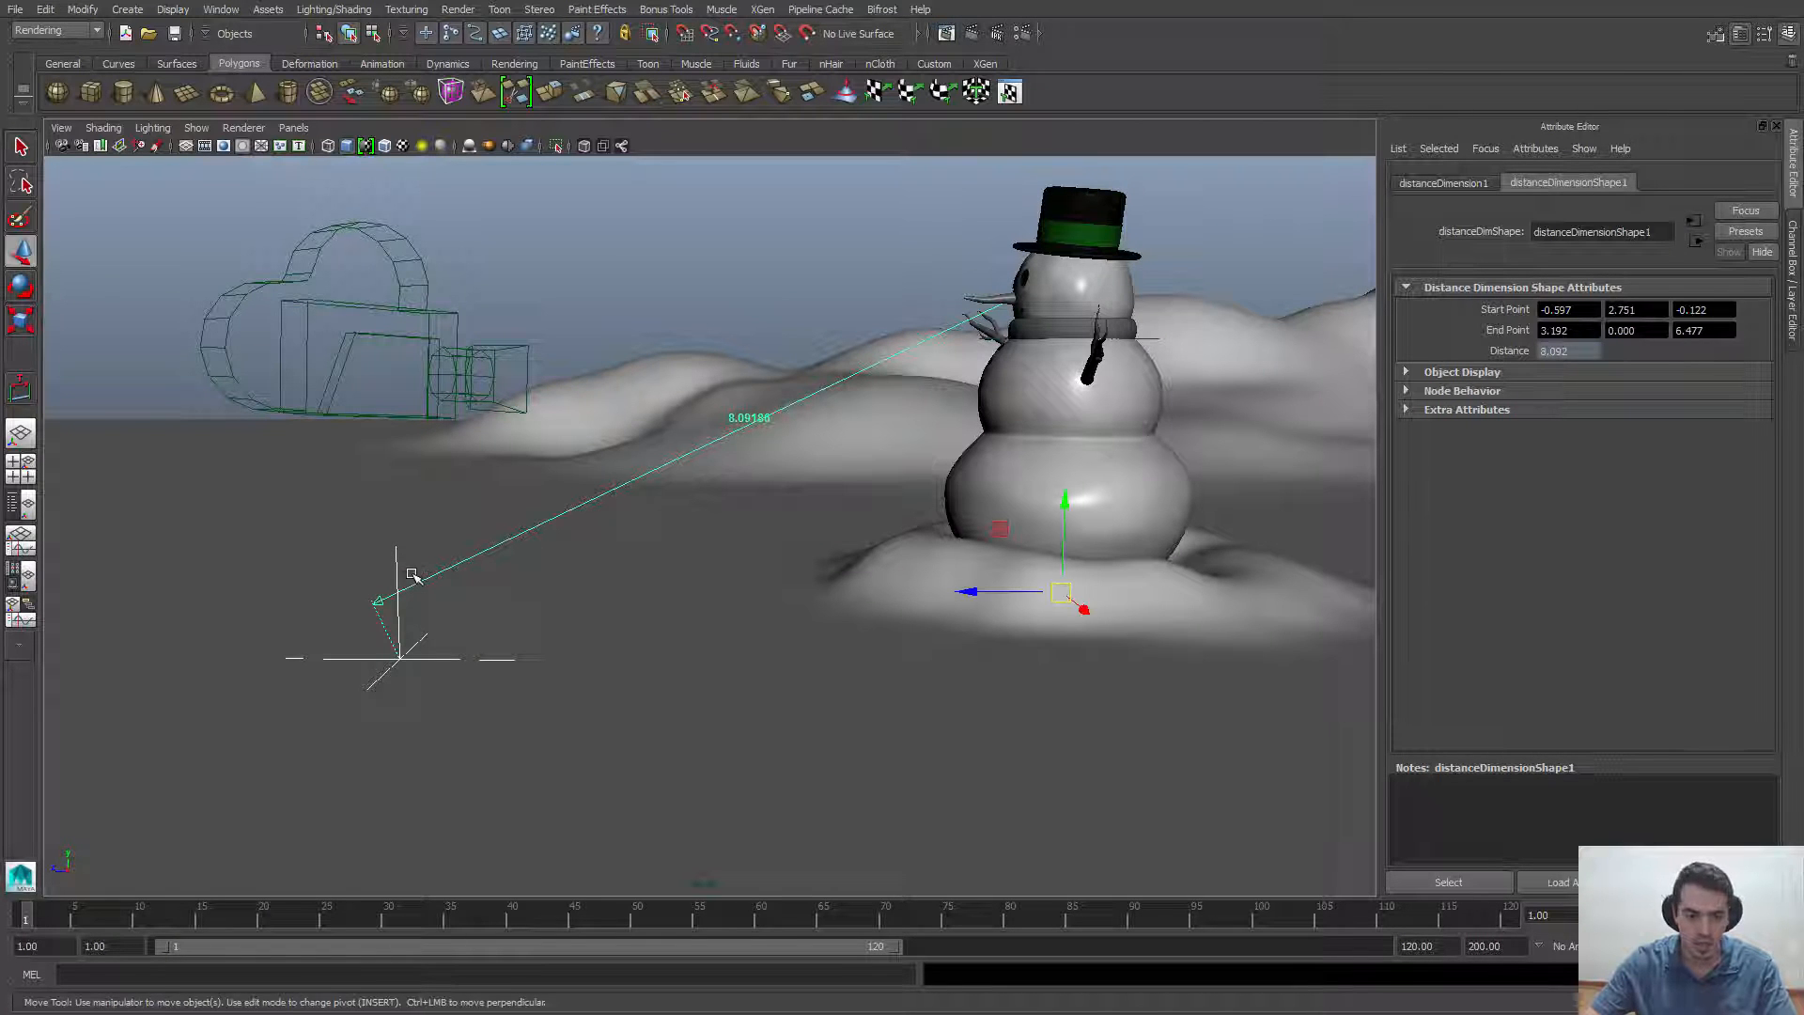
alt+drag(688, 367, 1027, 428)
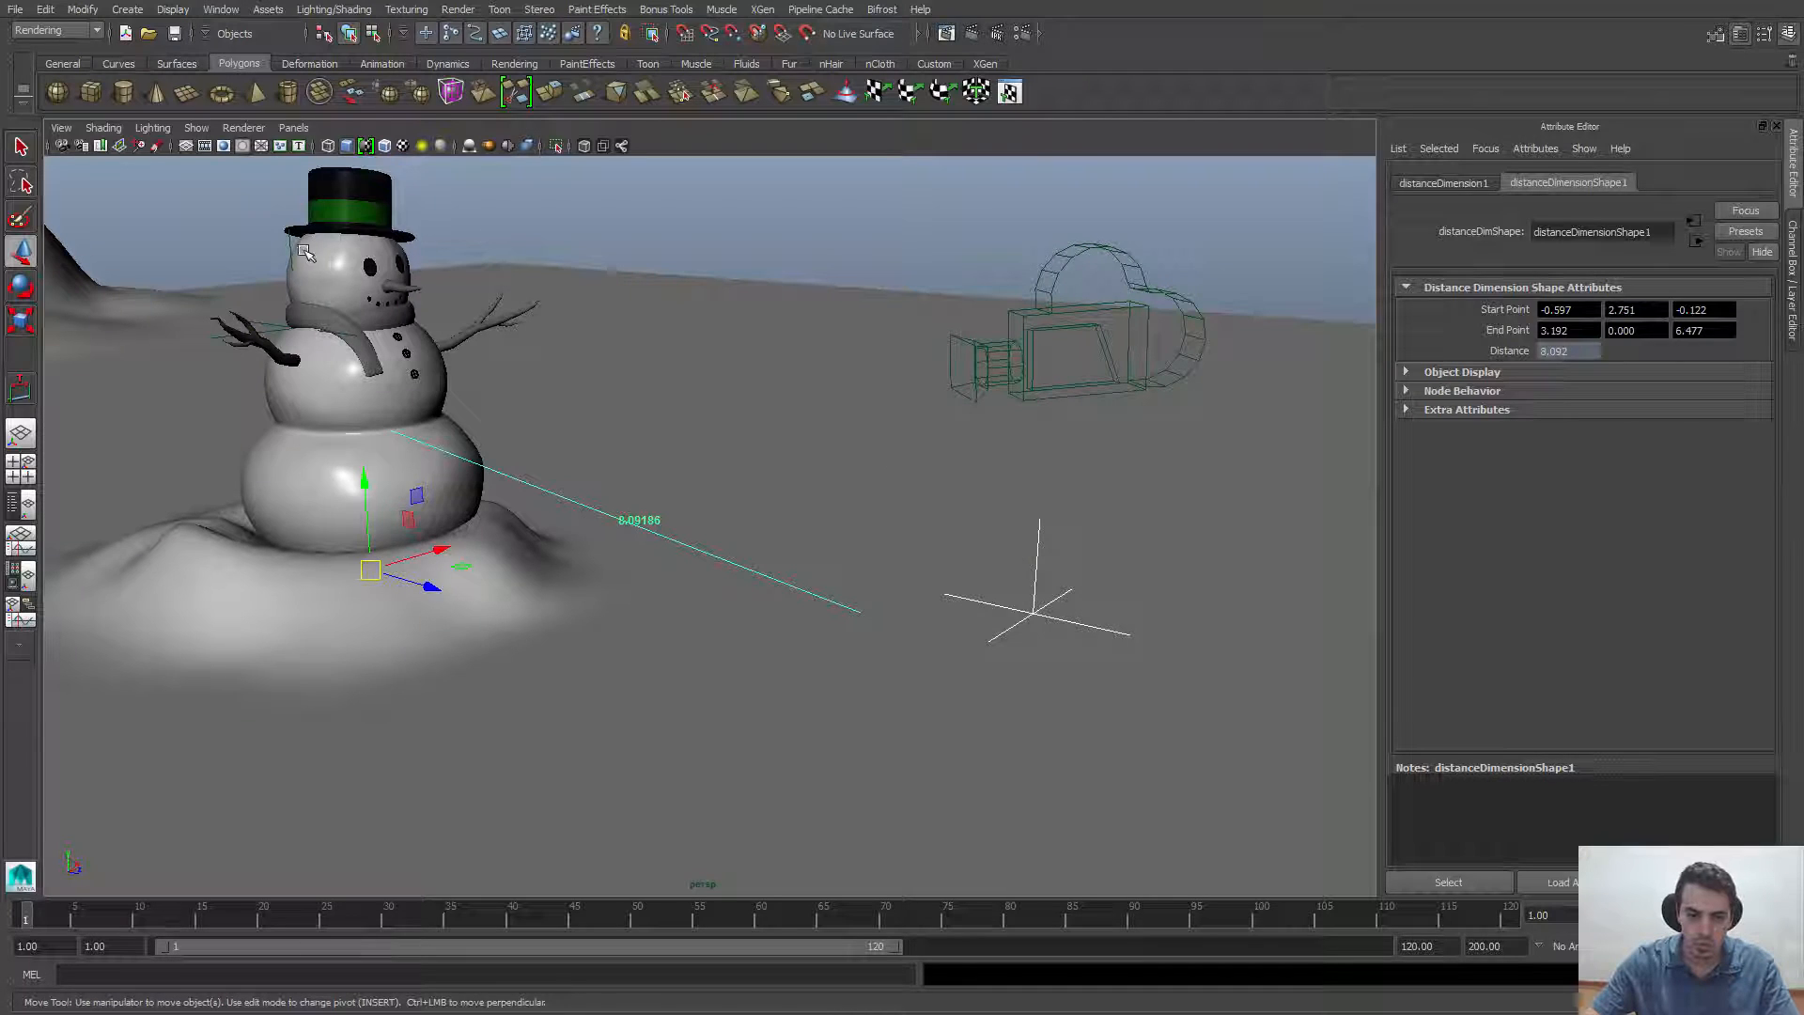
click(290, 247)
click(1038, 529)
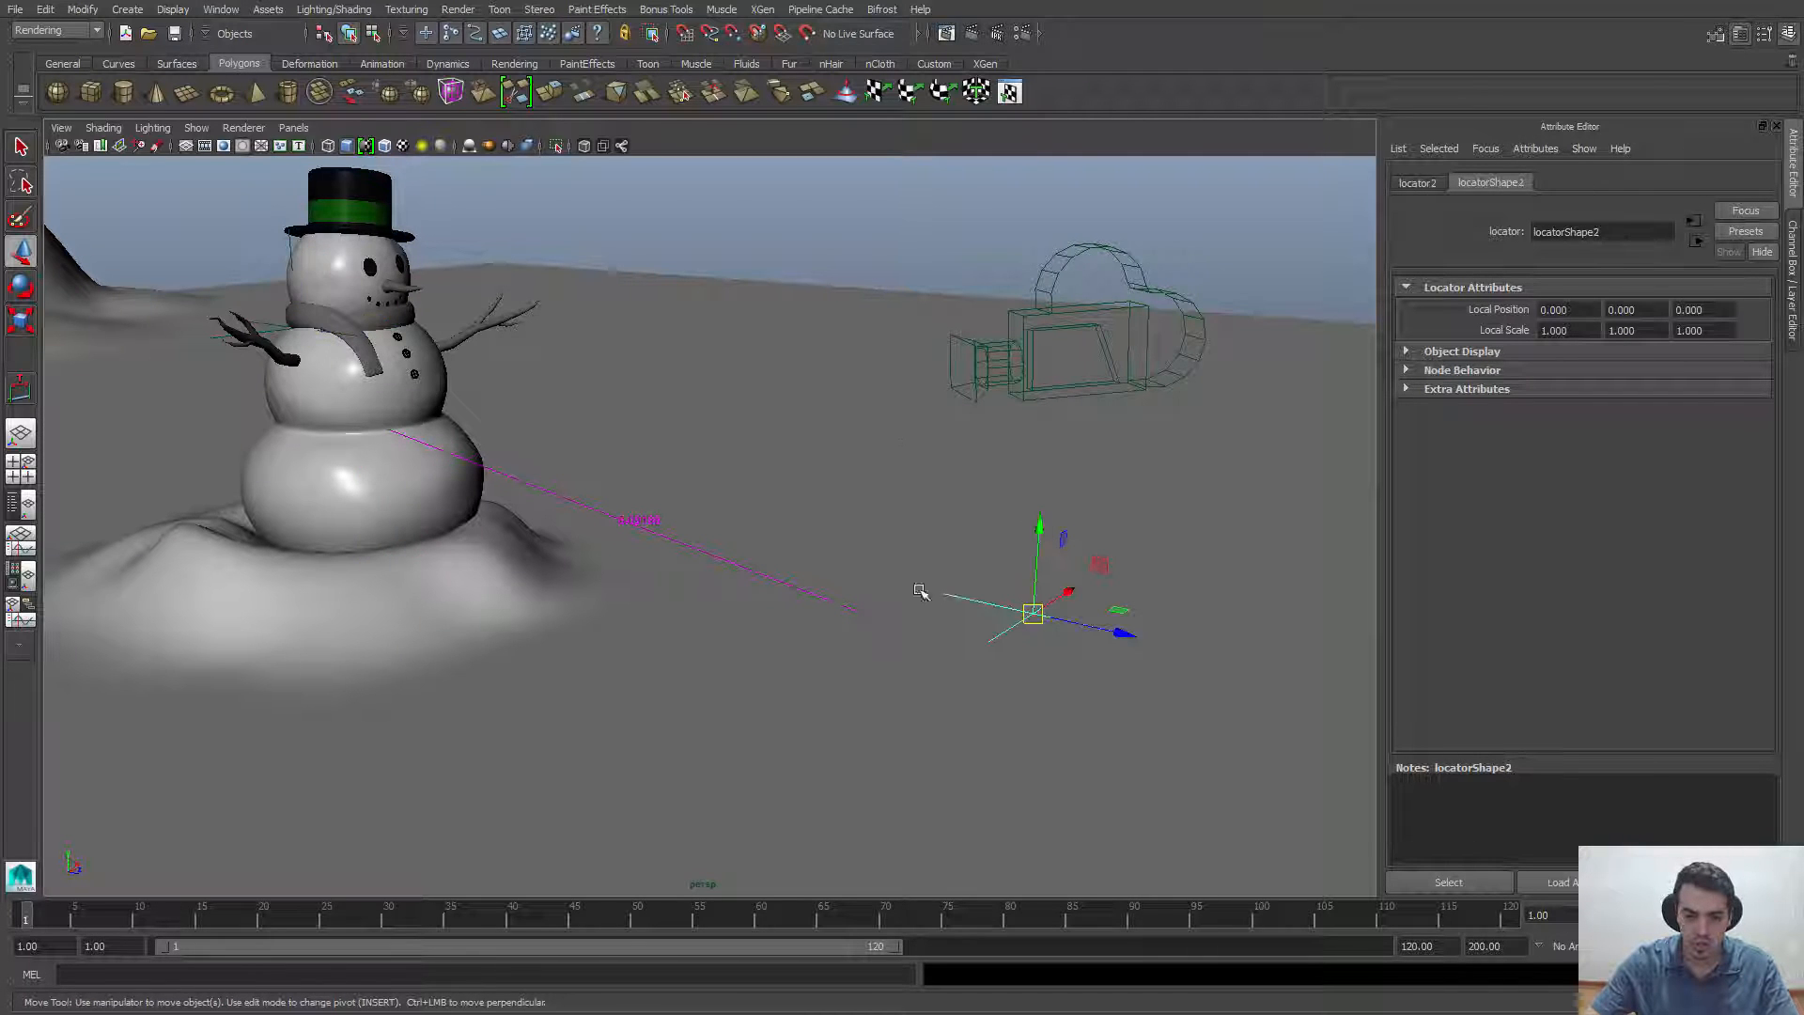
key(4)
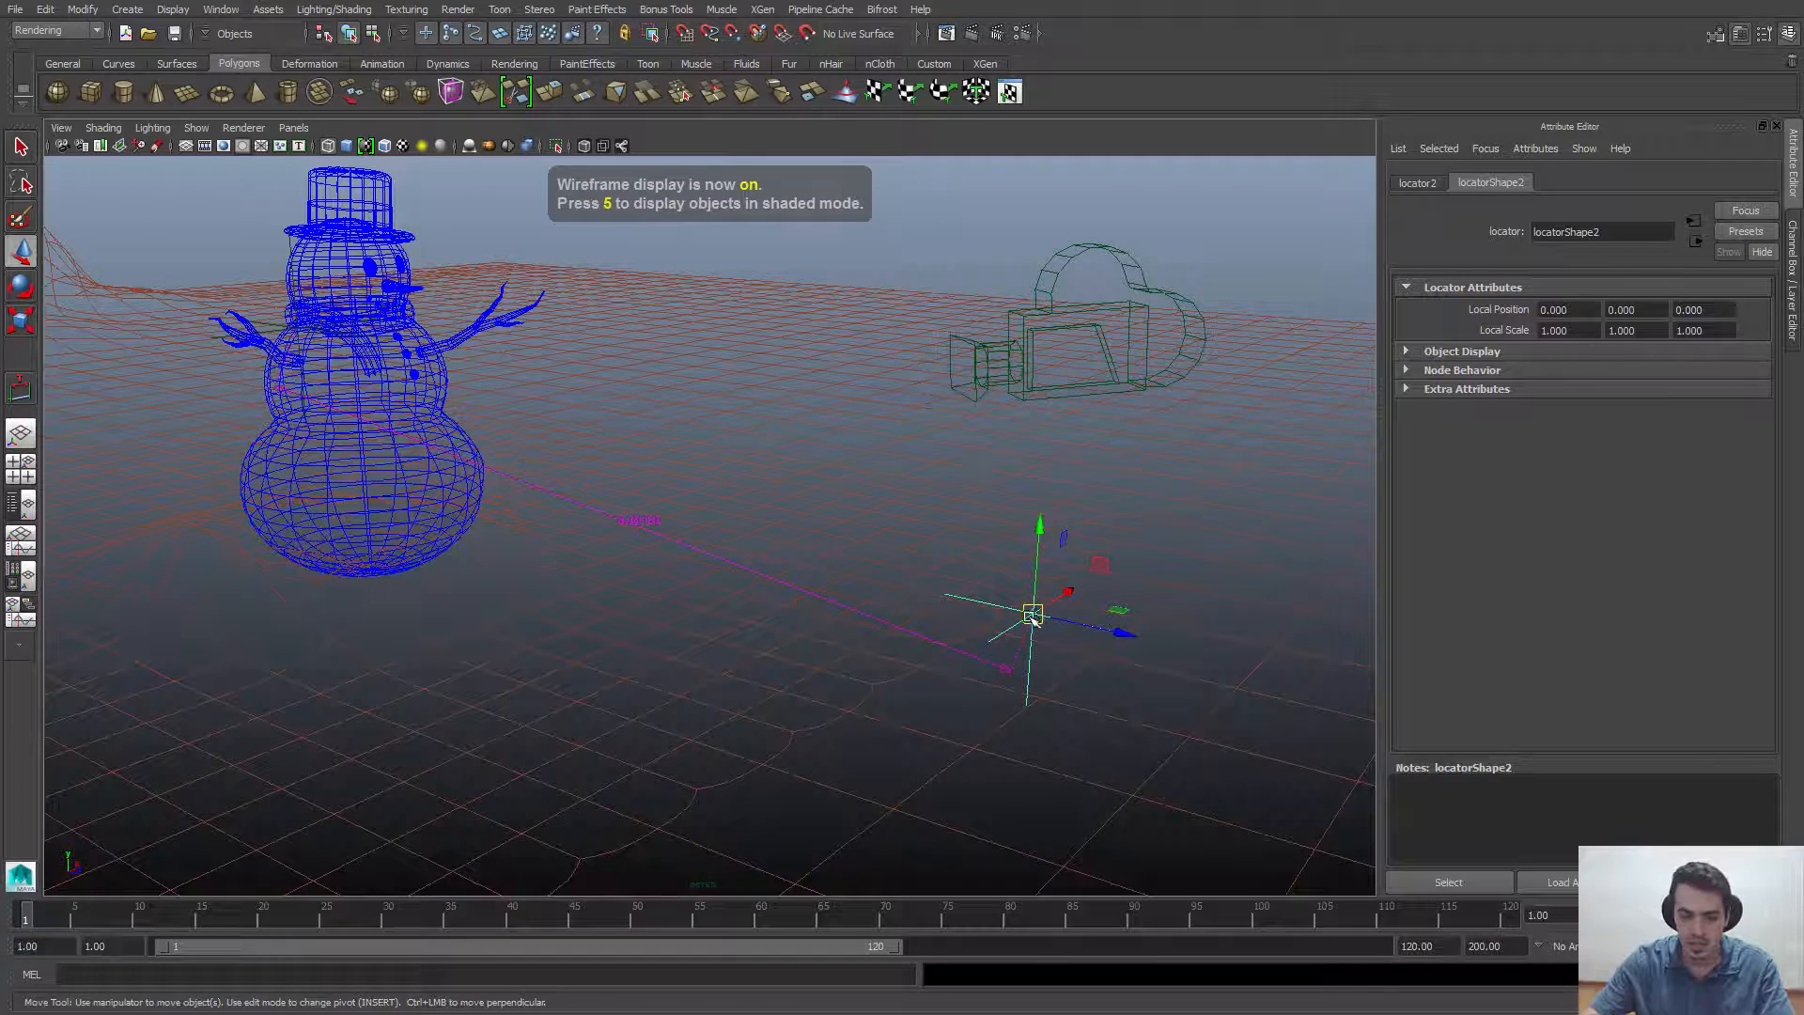
click(292, 243)
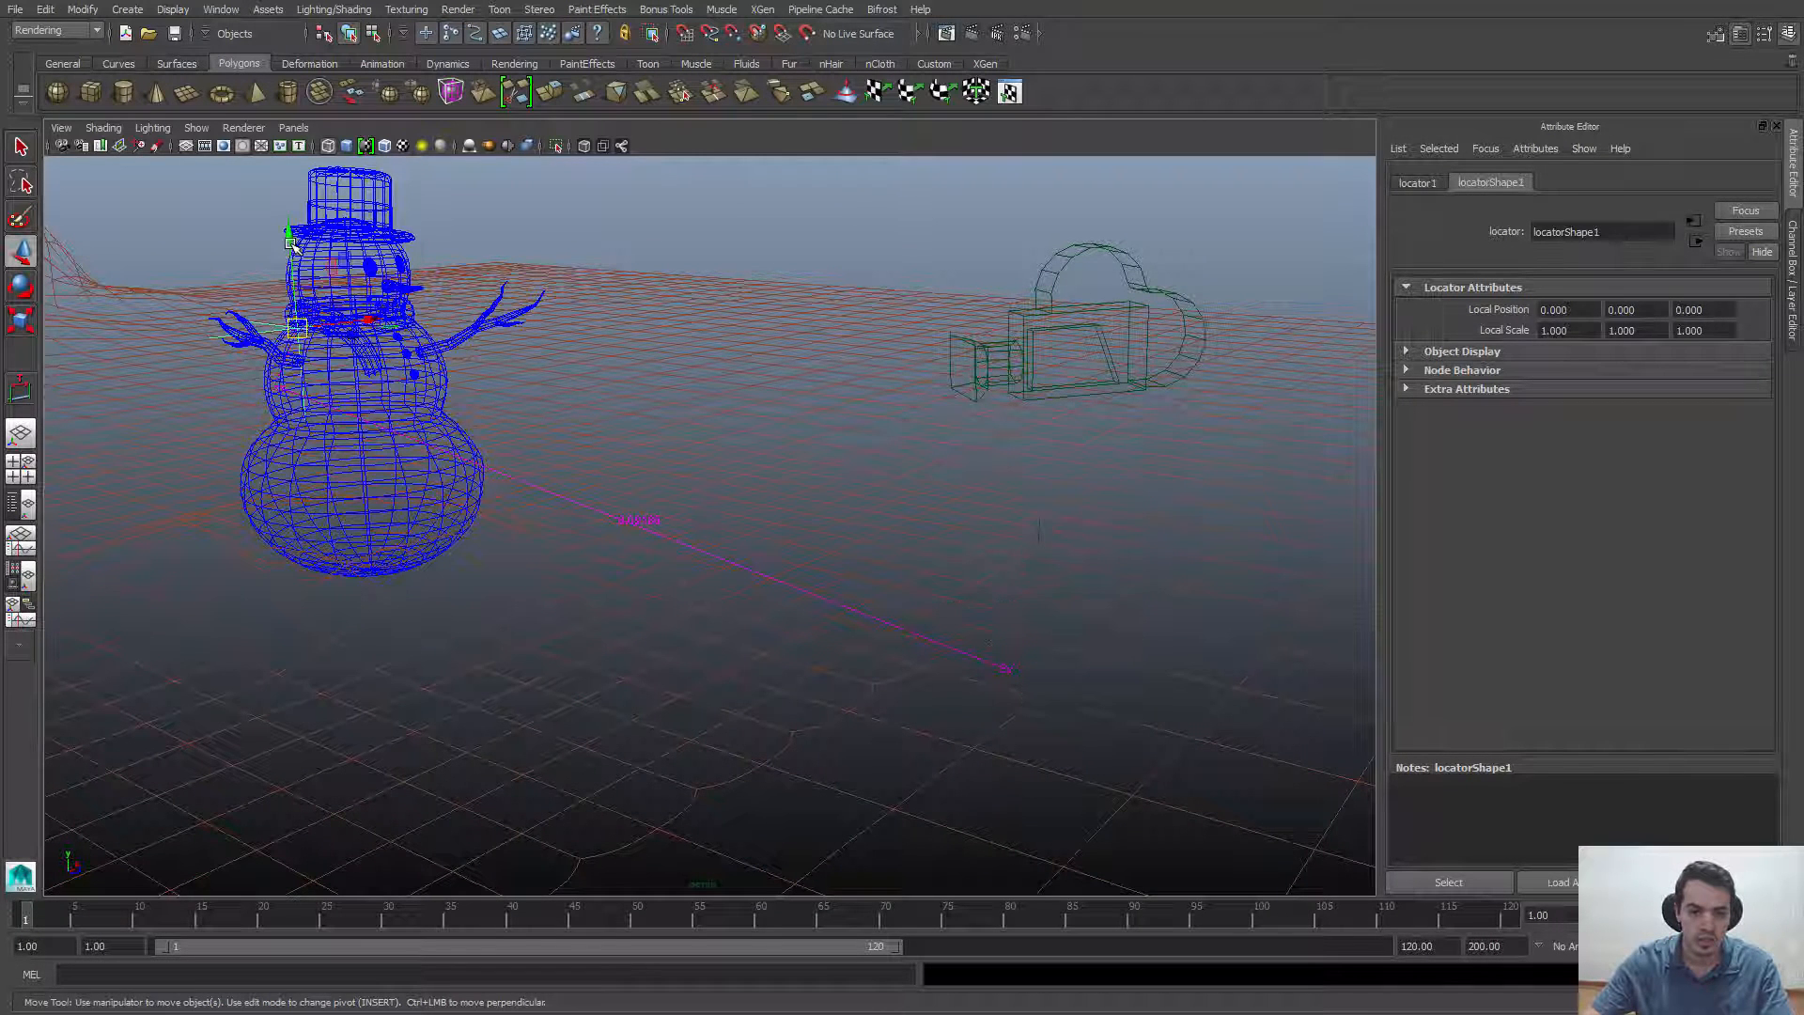
click(1038, 547)
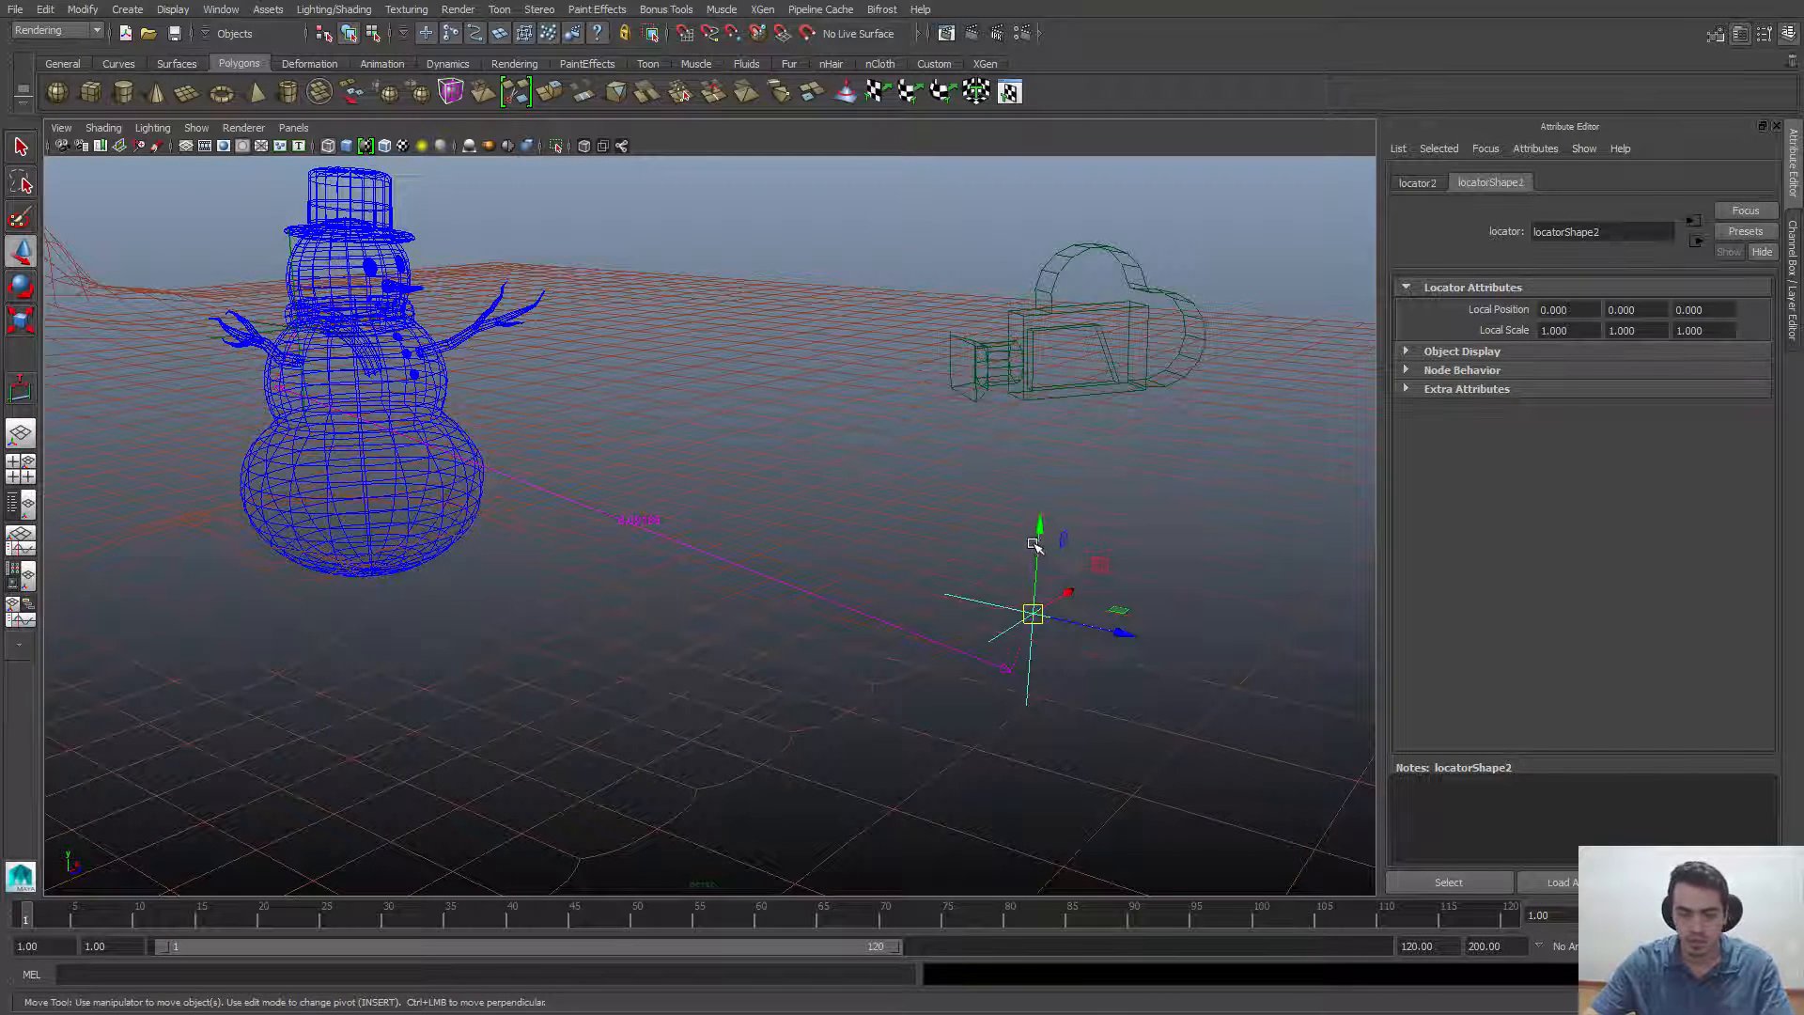
drag(1038, 542, 1063, 246)
Move the end locator horizontally and vertically until it sits at the lens of camera1
alt+drag(1075, 423, 934, 491)
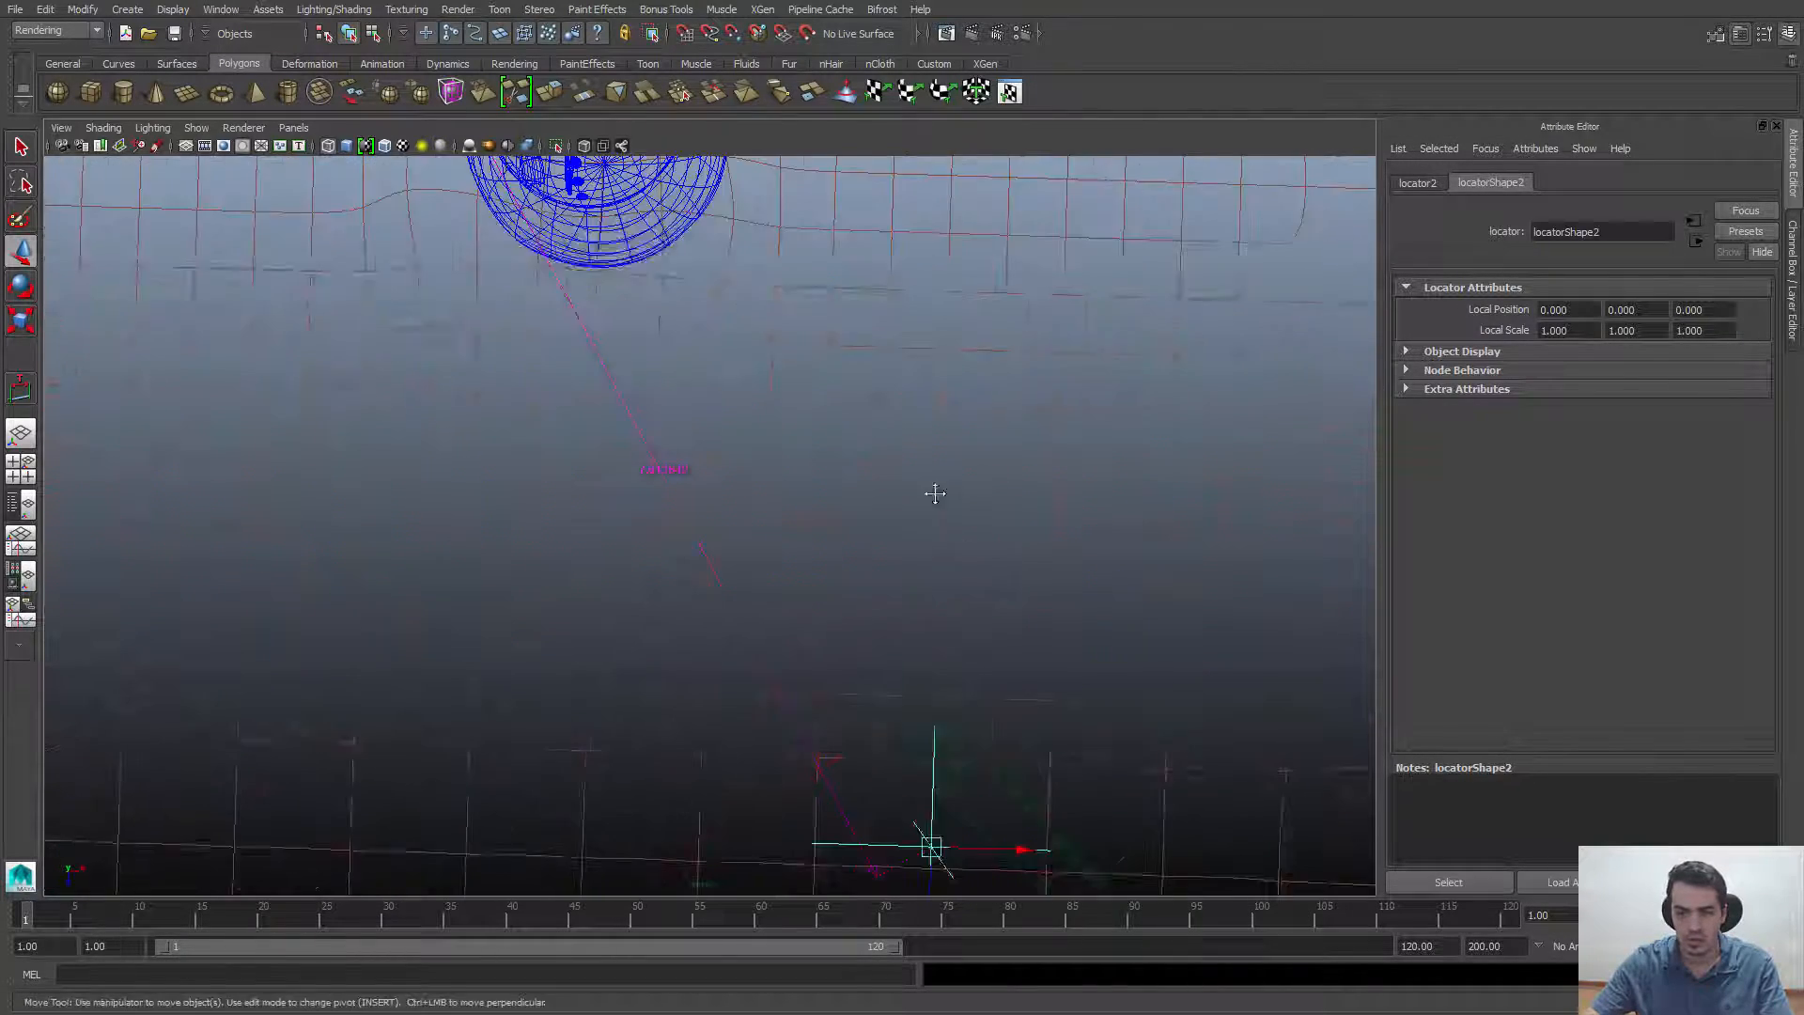
alt+middle_drag(934, 492, 911, 282)
alt+drag(963, 628, 606, 559)
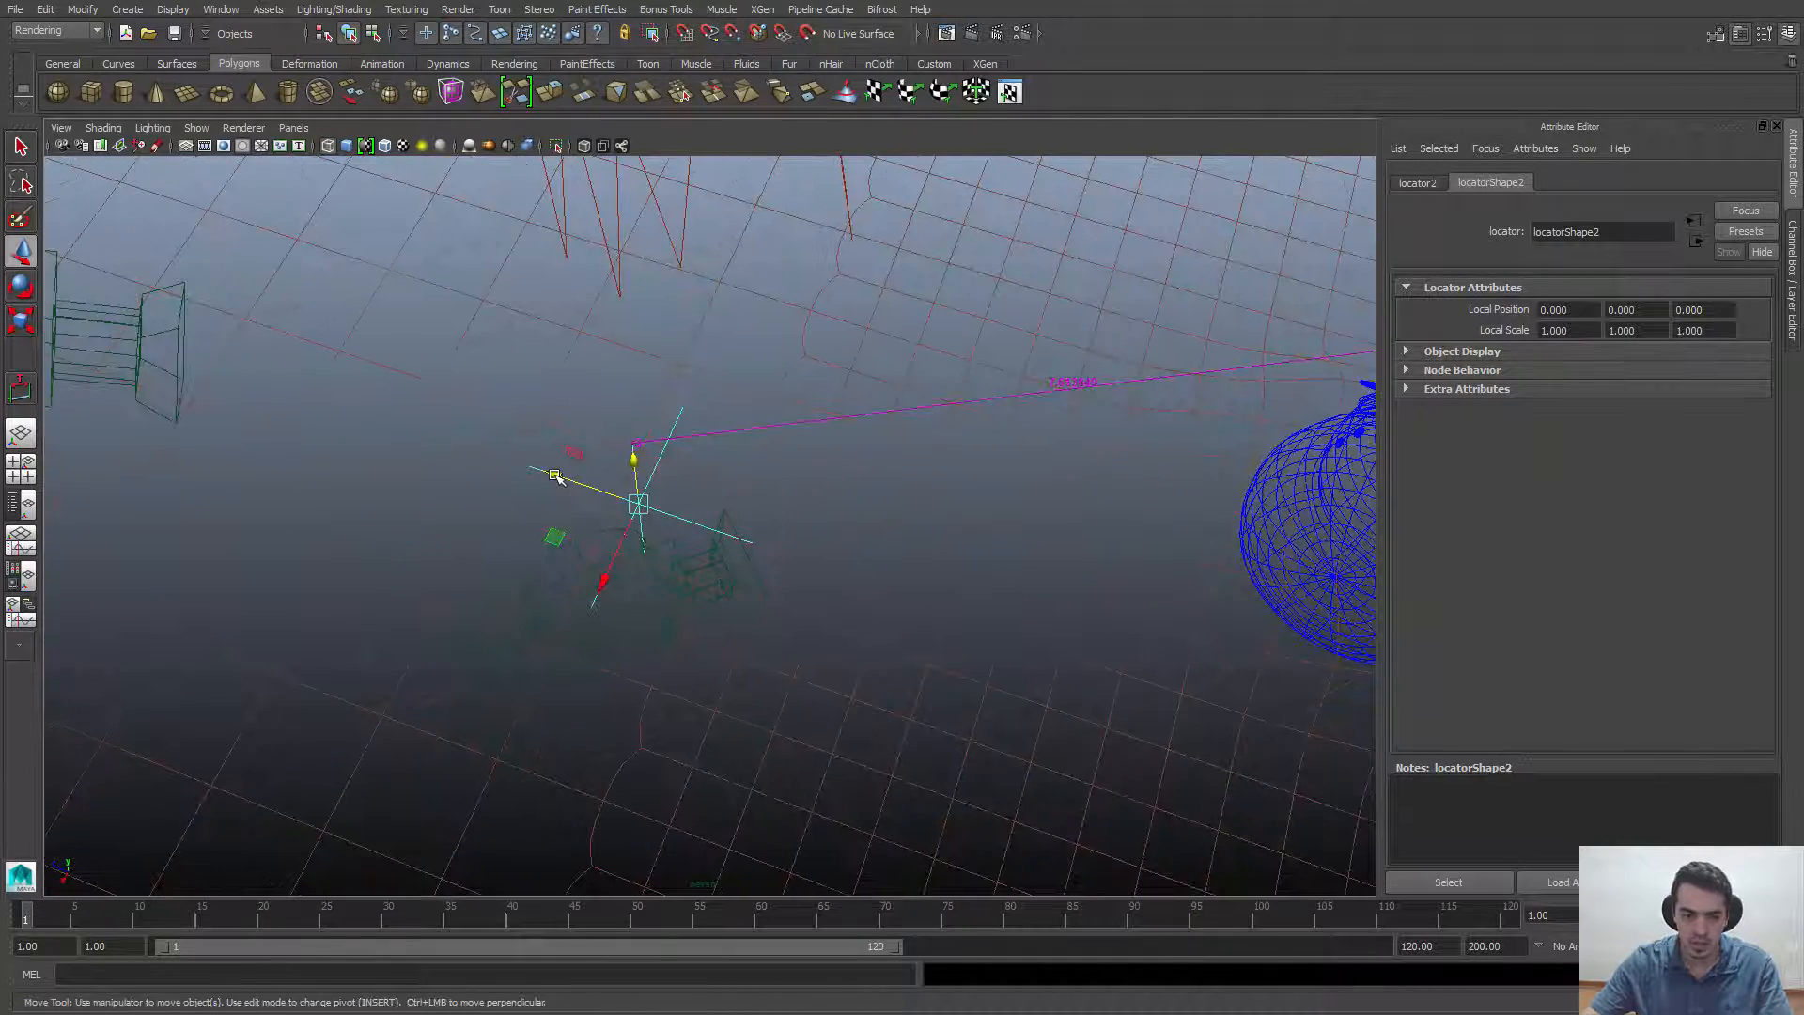
drag(559, 479, 719, 369)
drag(700, 255, 699, 372)
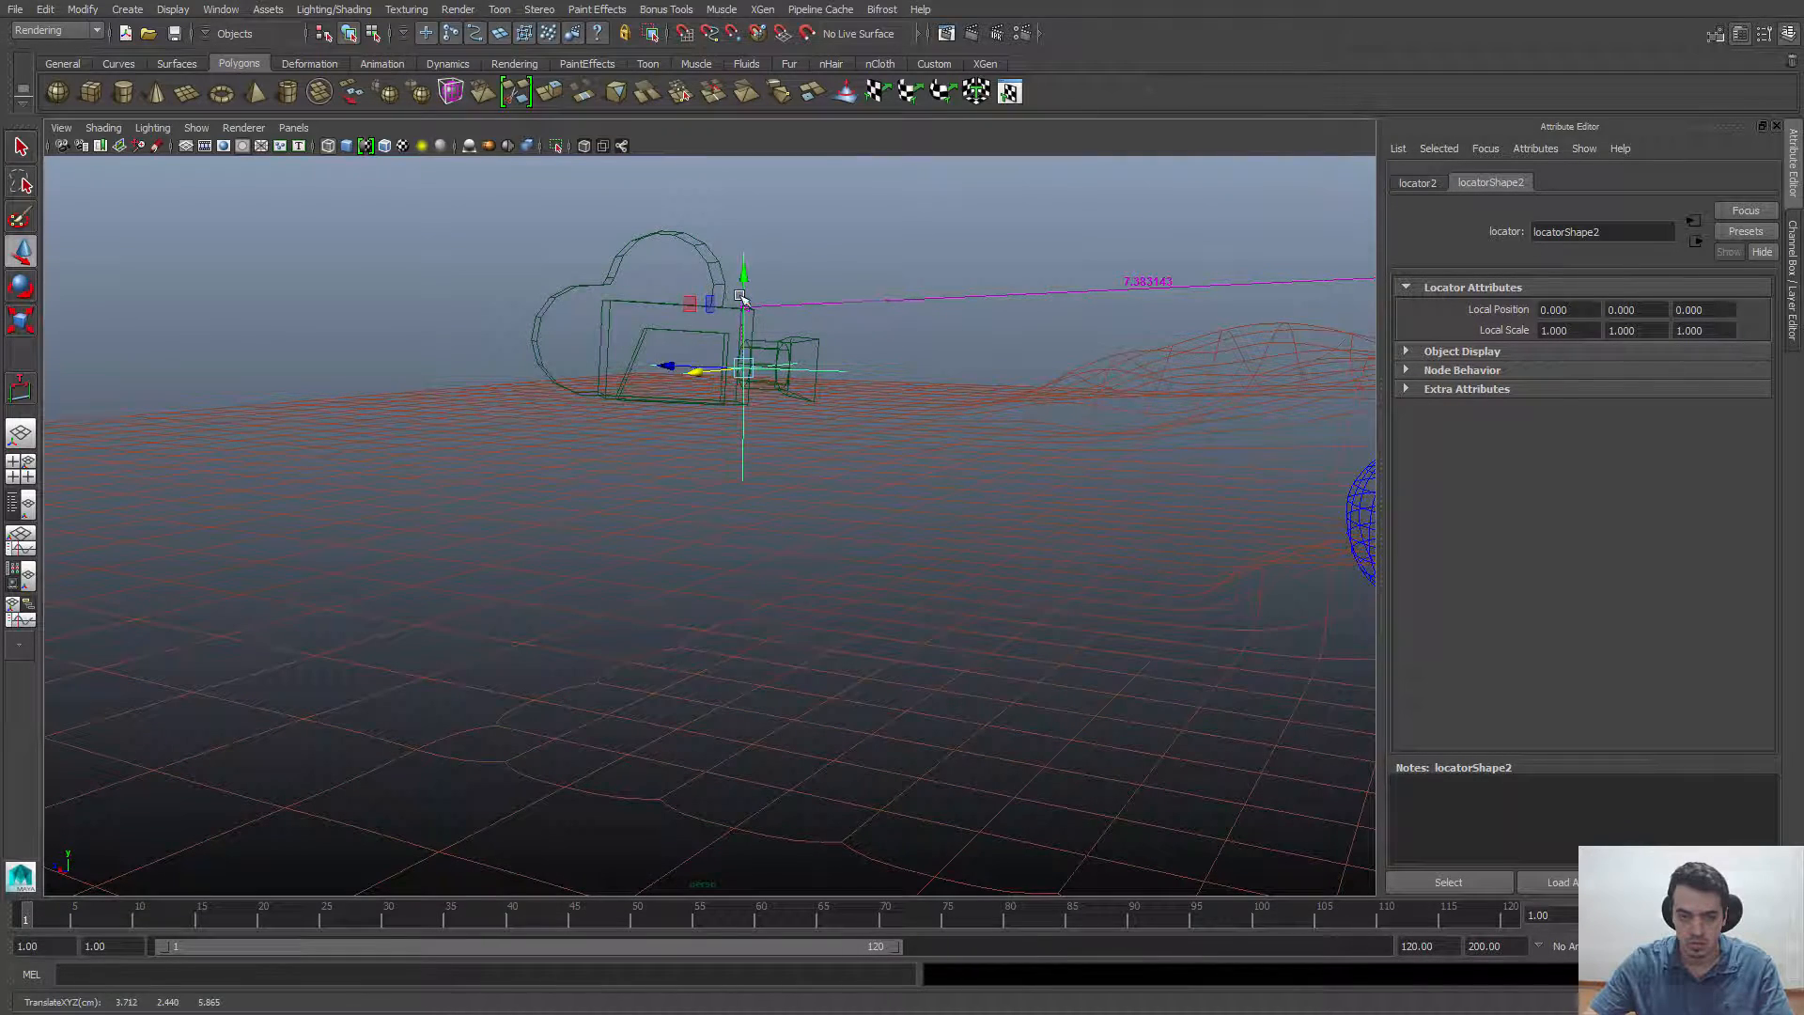
drag(741, 299, 959, 376)
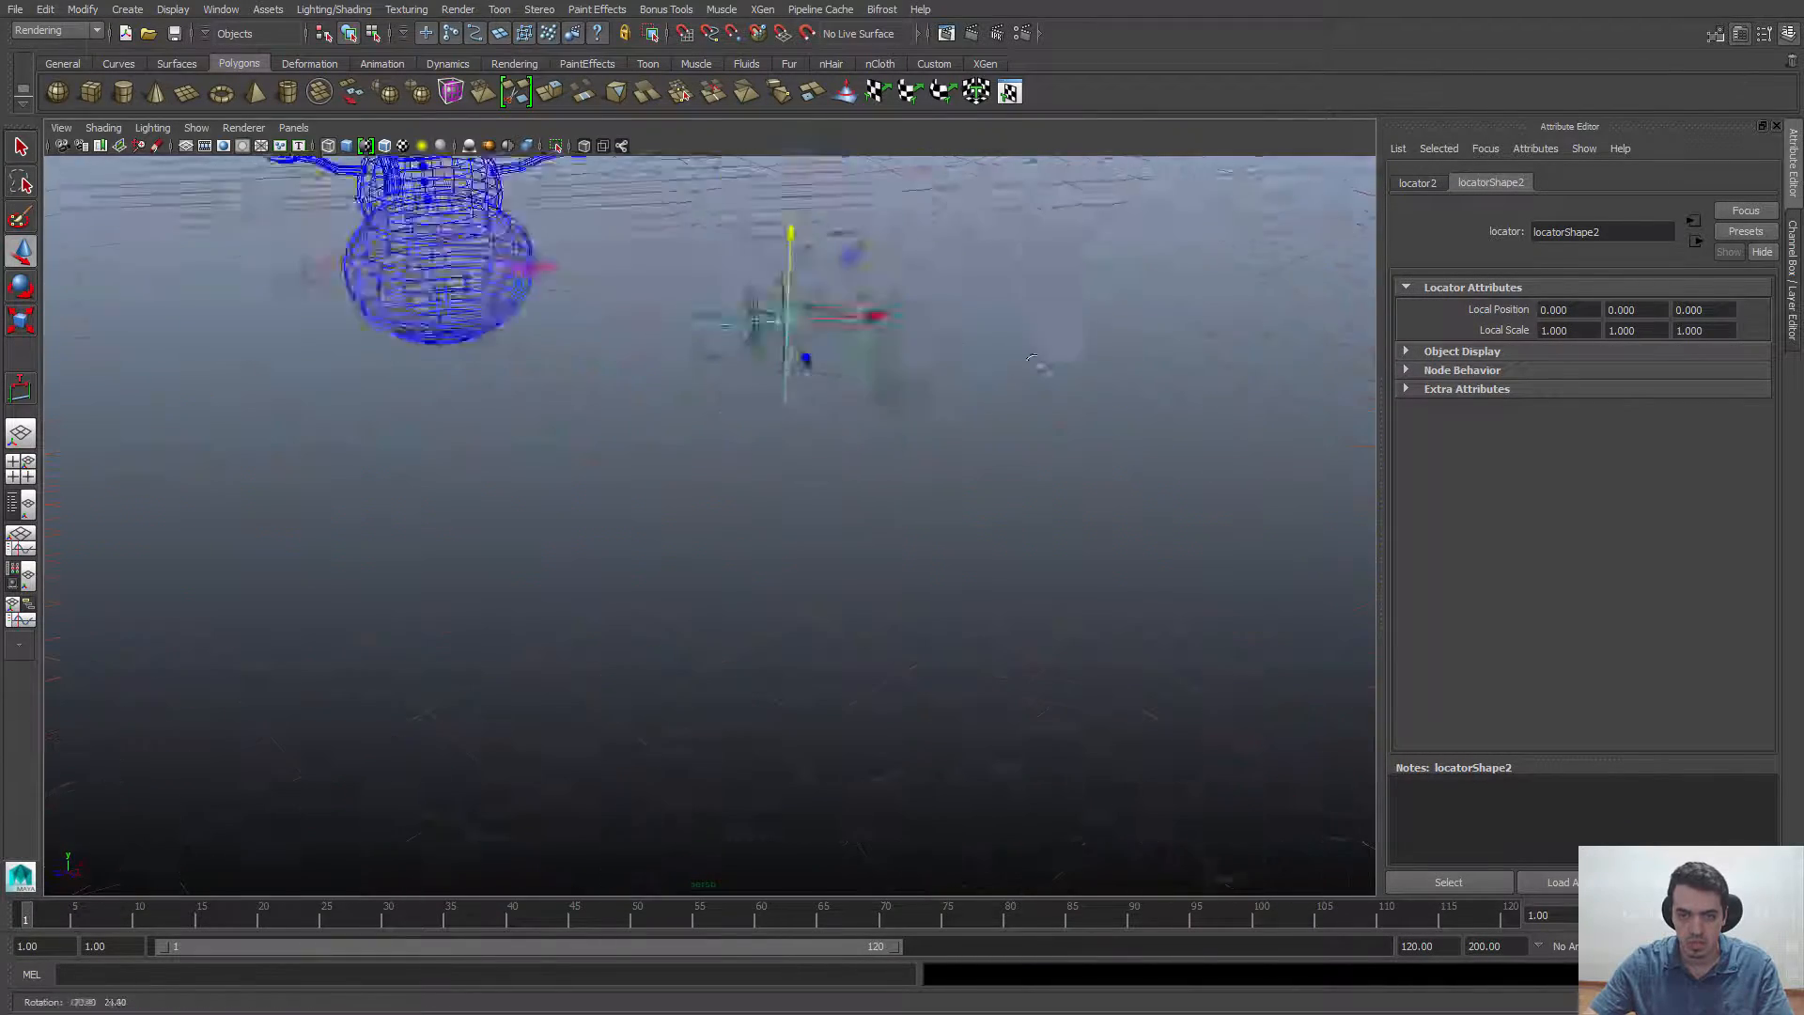
Select the start locator inside the snowman and move it out to the front of the body in shaded display
alt+middle_drag(958, 376, 1043, 738)
alt+drag(1043, 738, 1083, 648)
alt+middle_drag(633, 721, 874, 617)
alt+right_drag(874, 617, 1015, 669)
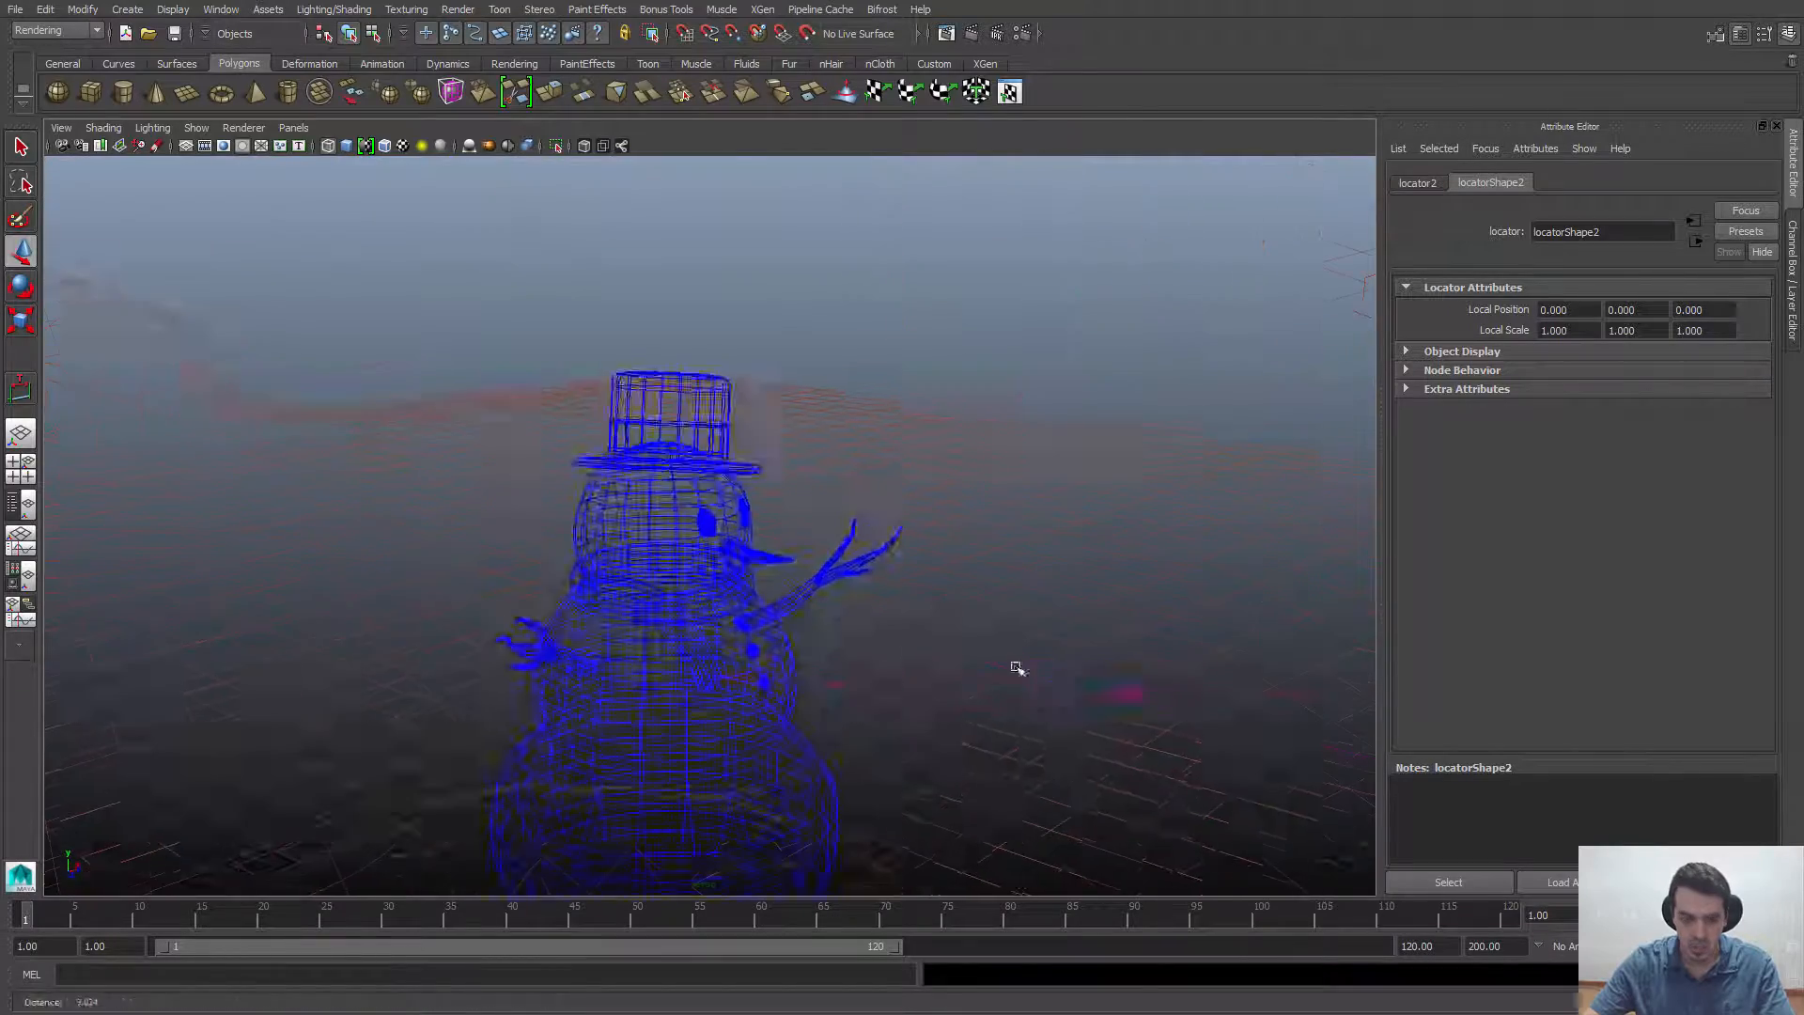
alt+drag(1015, 668, 978, 757)
click(653, 534)
click(623, 482)
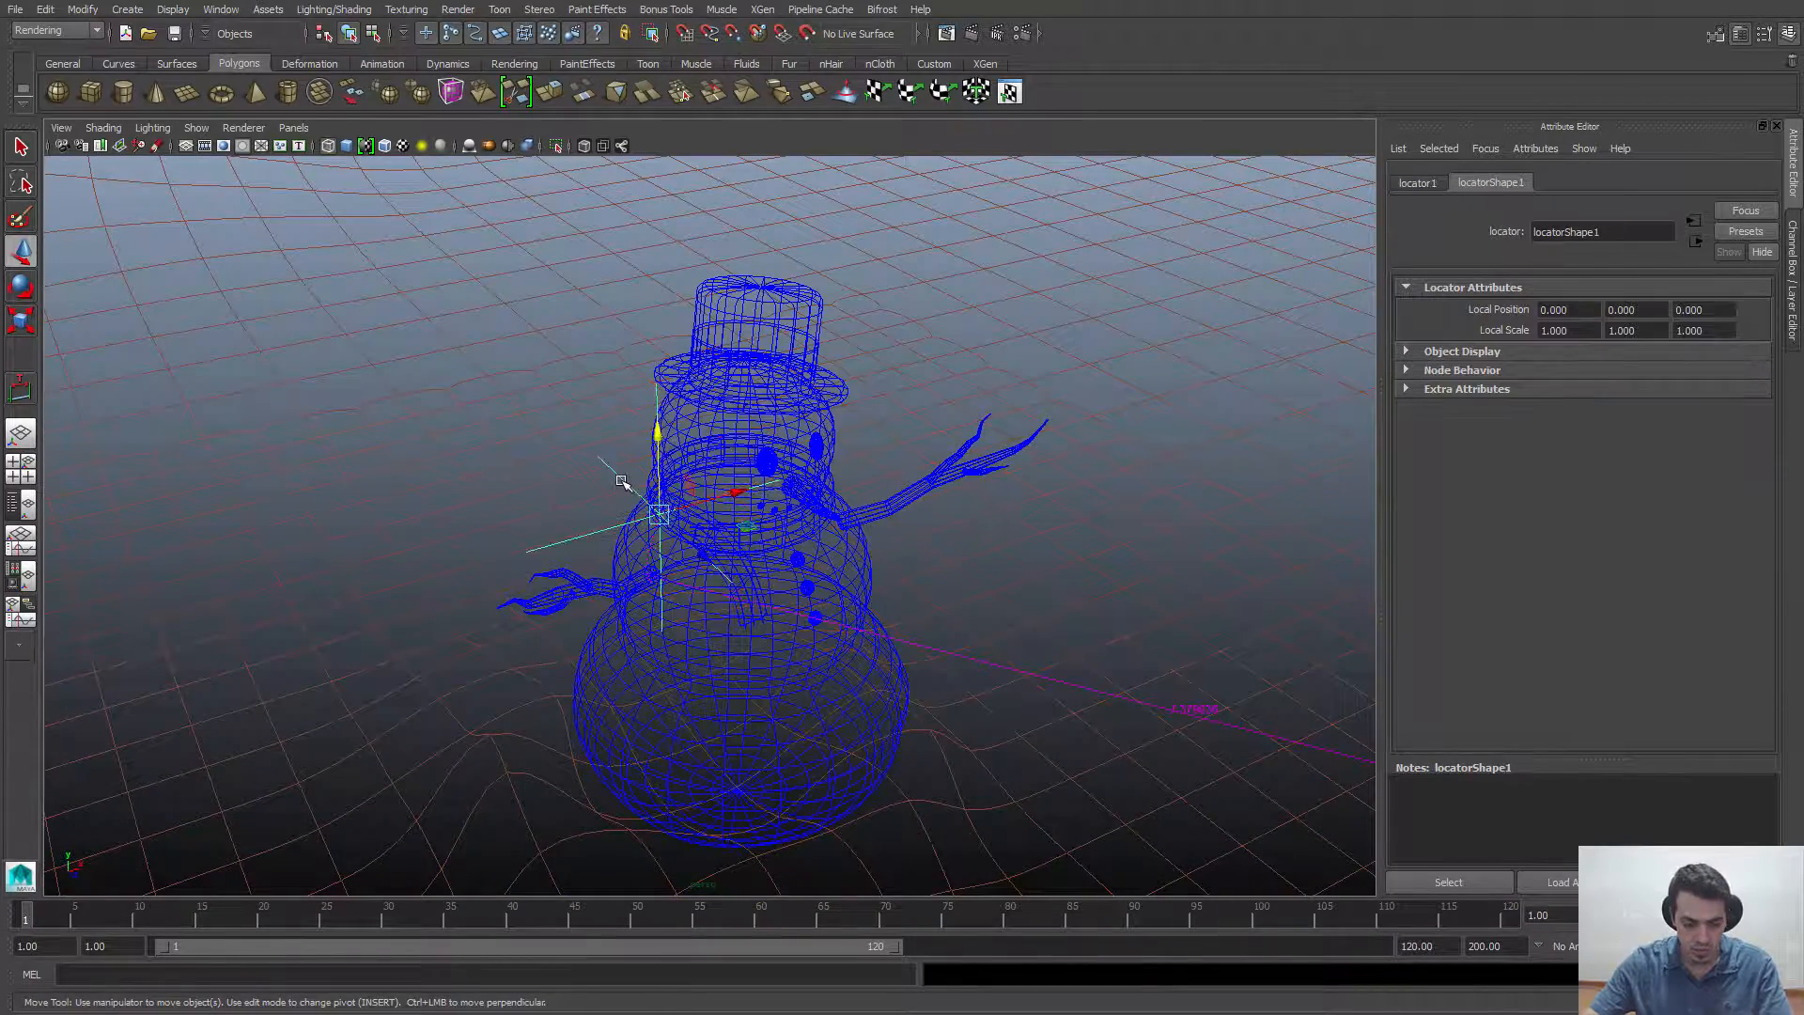
key(5)
mouse_move(747, 576)
mouse_down()
mouse_move(819, 649)
mouse_move(733, 714)
mouse_up()
drag(916, 673, 1067, 729)
Fine-tune the start locator's position so it sits at the snowman's face
alt+right_drag(860, 678, 816, 669)
alt+drag(816, 669, 644, 663)
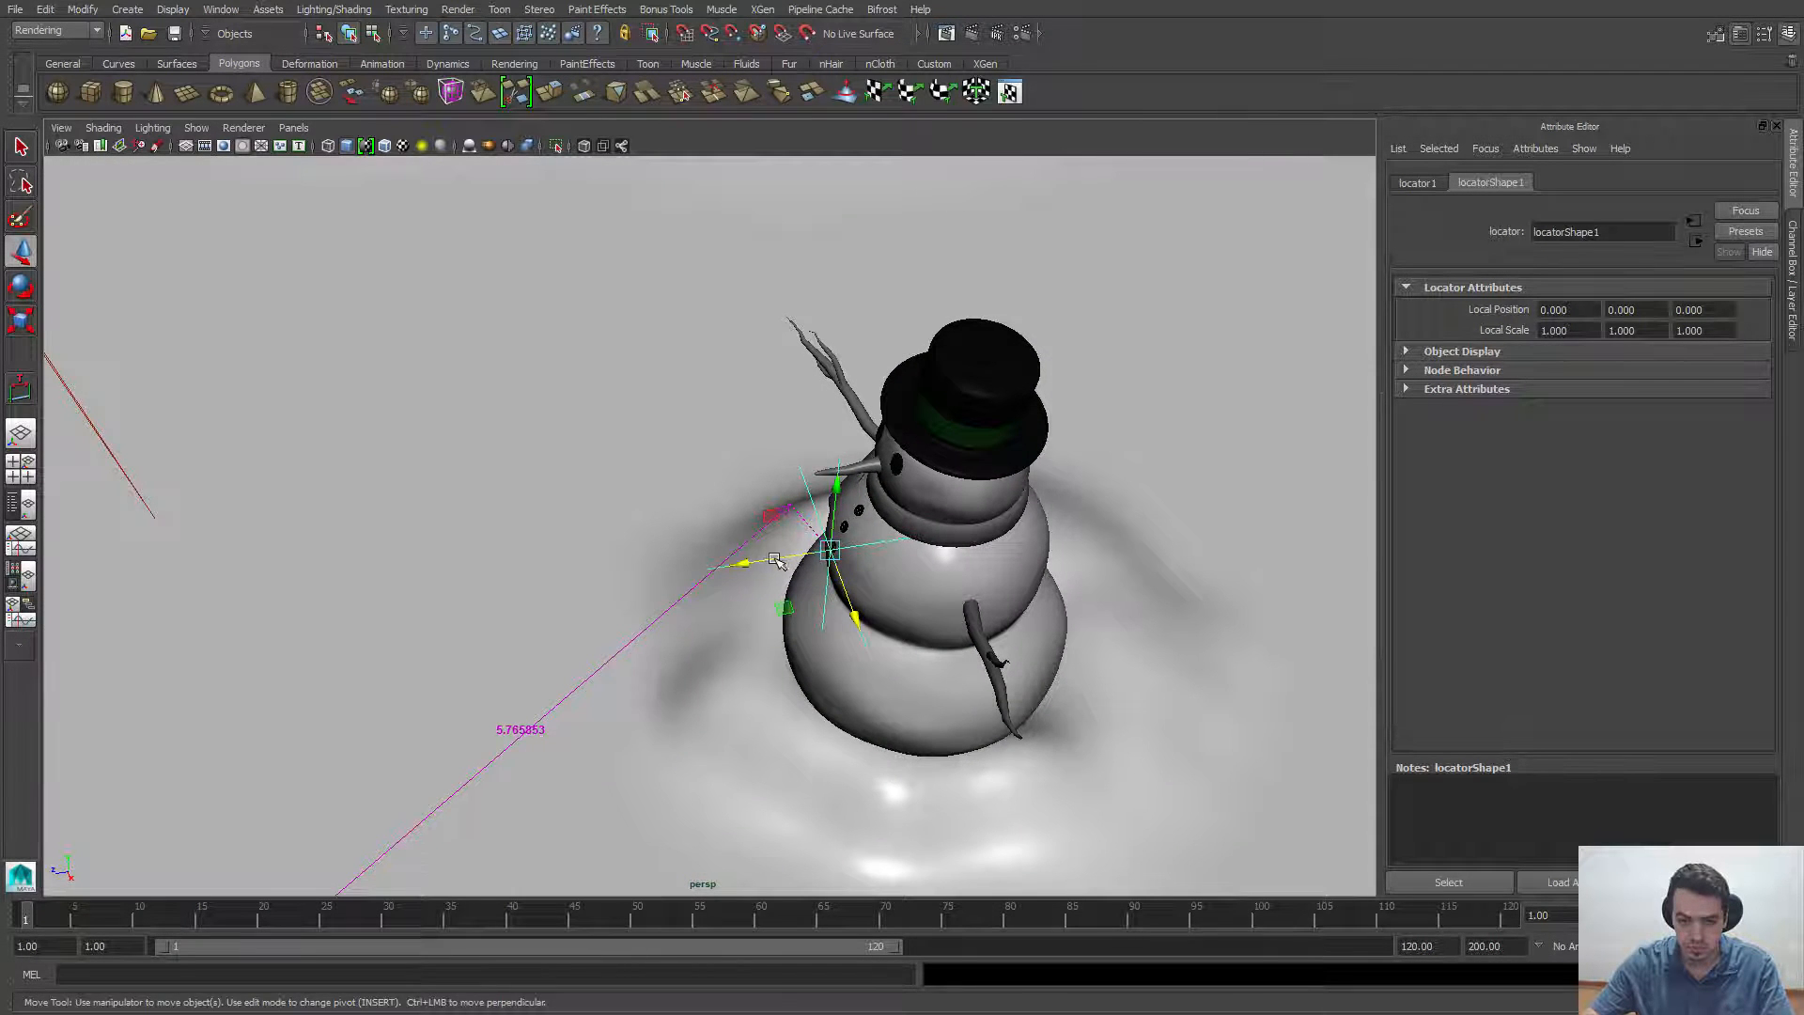
drag(776, 556, 854, 539)
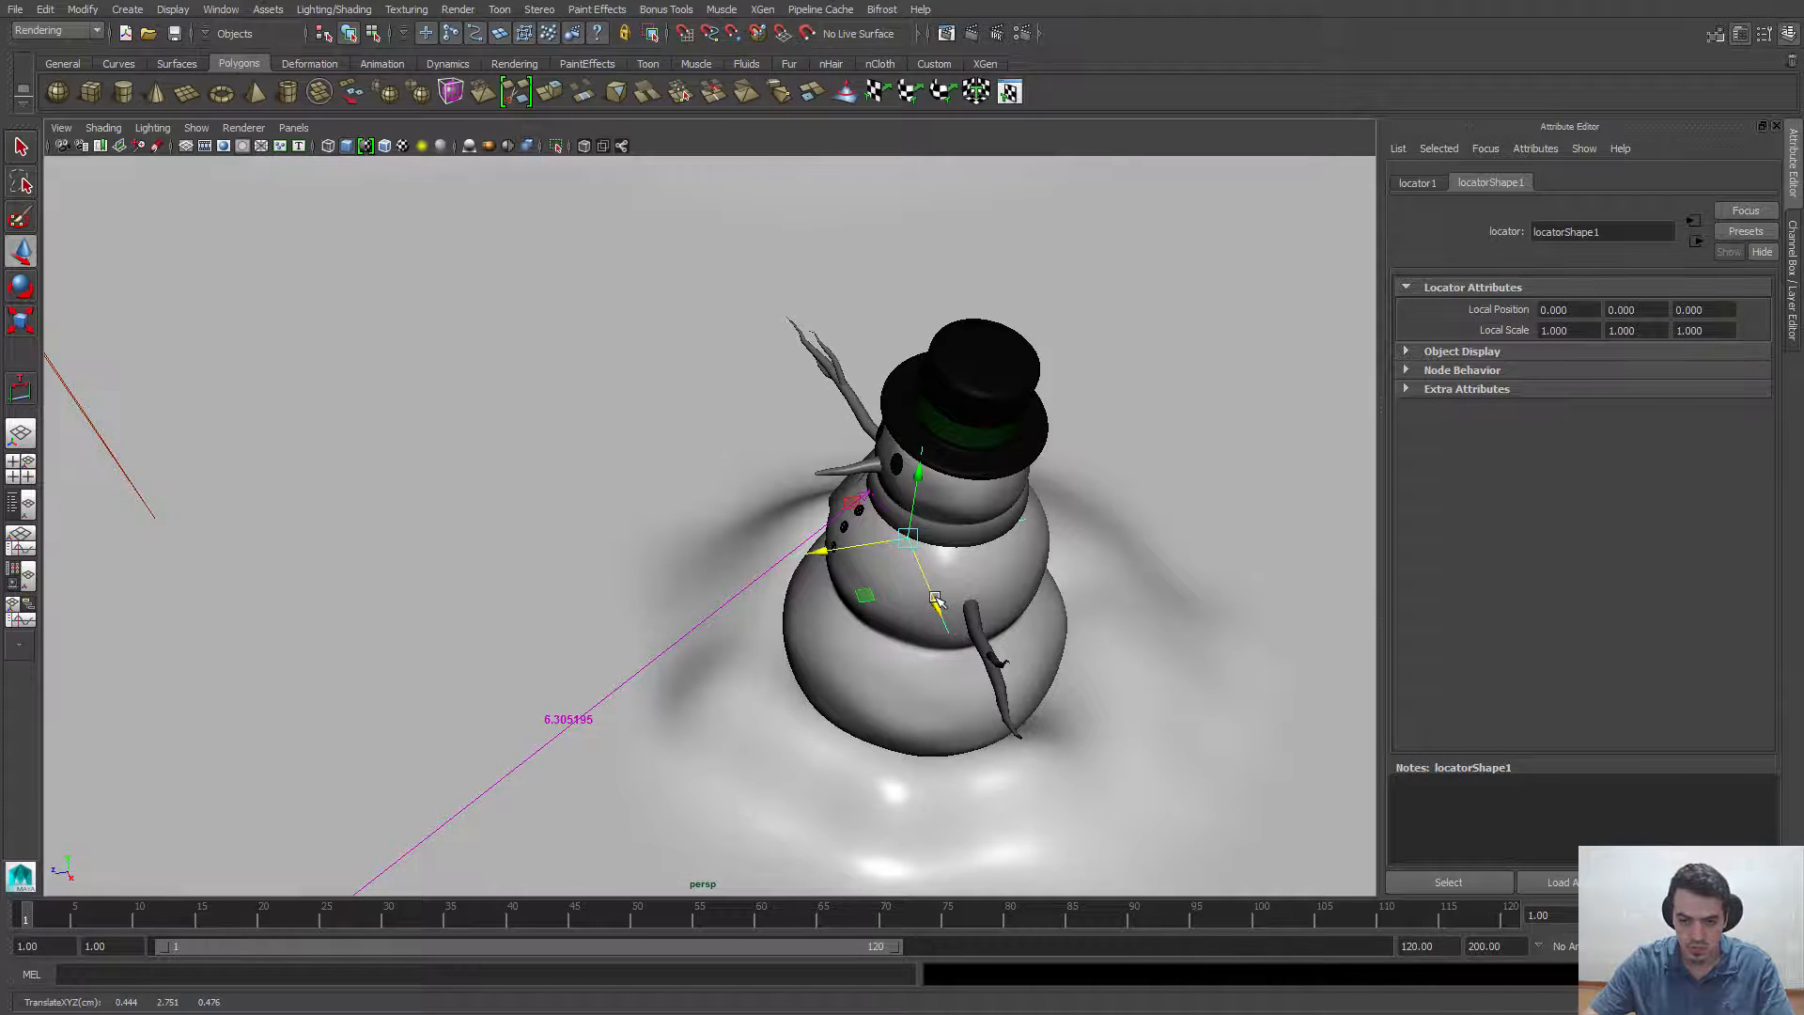
alt+drag(939, 602, 1015, 592)
drag(937, 487, 582, 496)
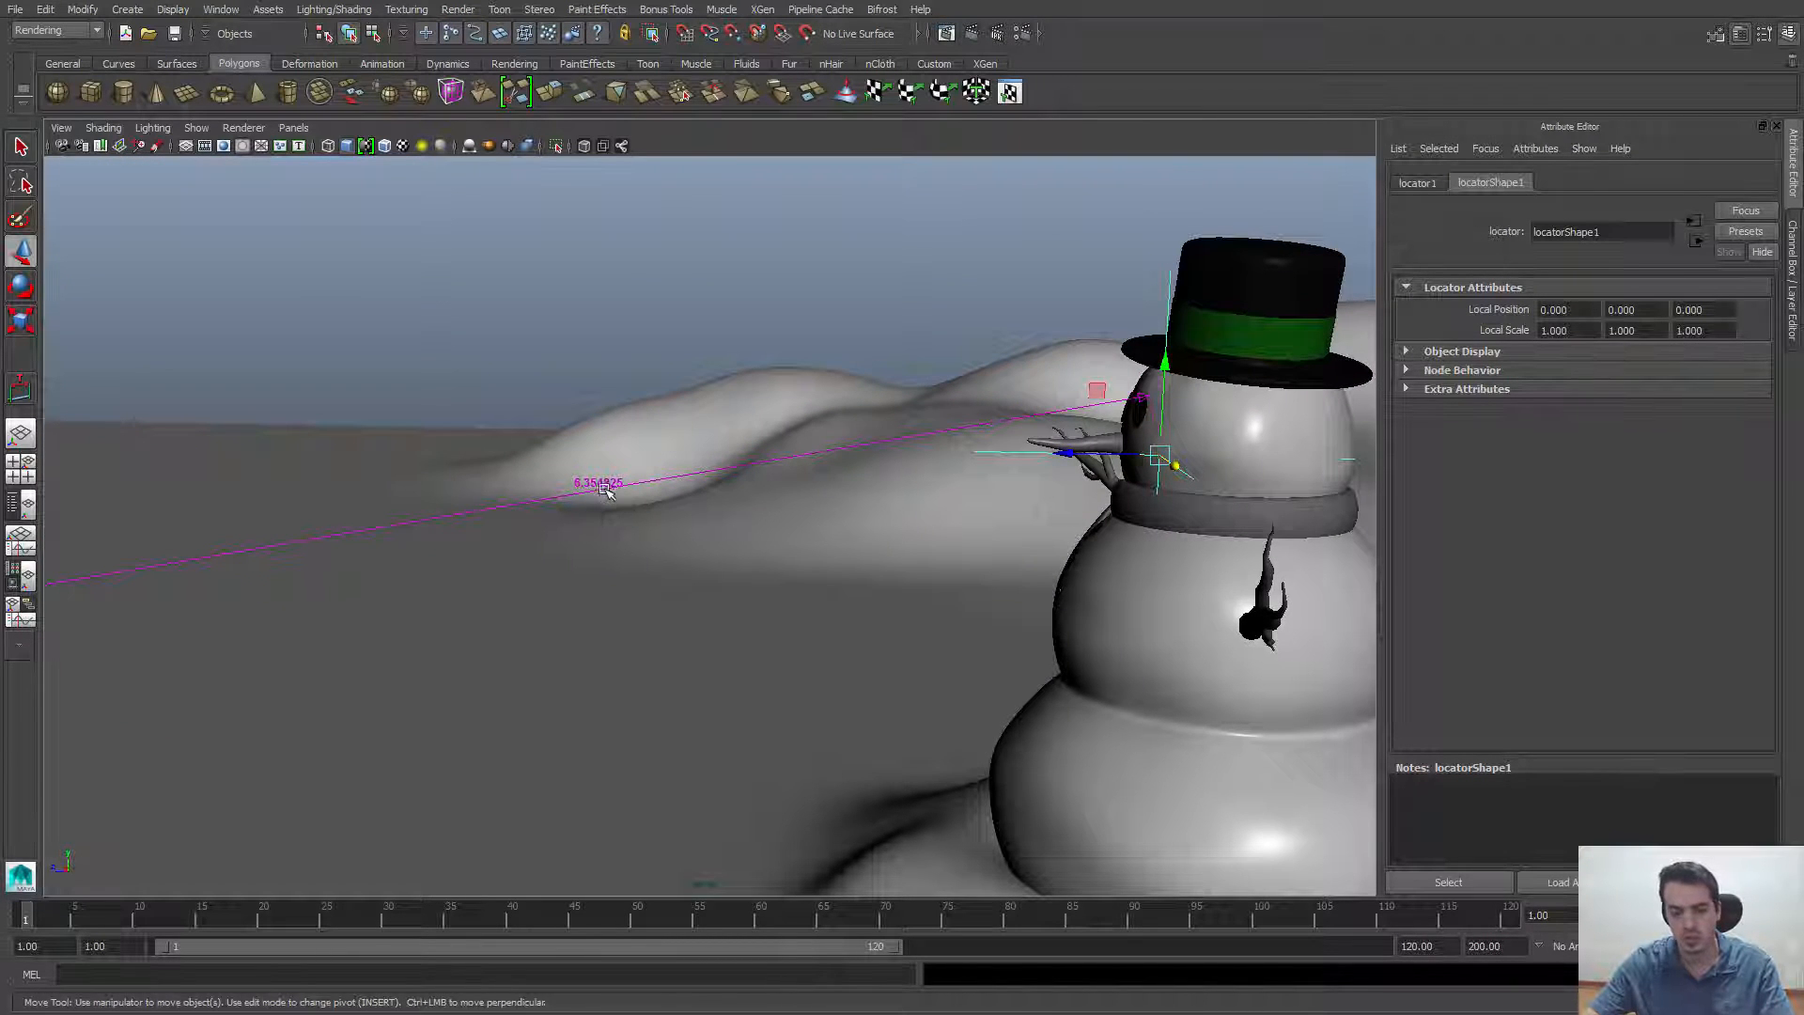
Examine the distance measurement between camera1's lens and the snowman's face from several angles
alt+right_drag(763, 532, 545, 522)
alt+drag(545, 522, 472, 595)
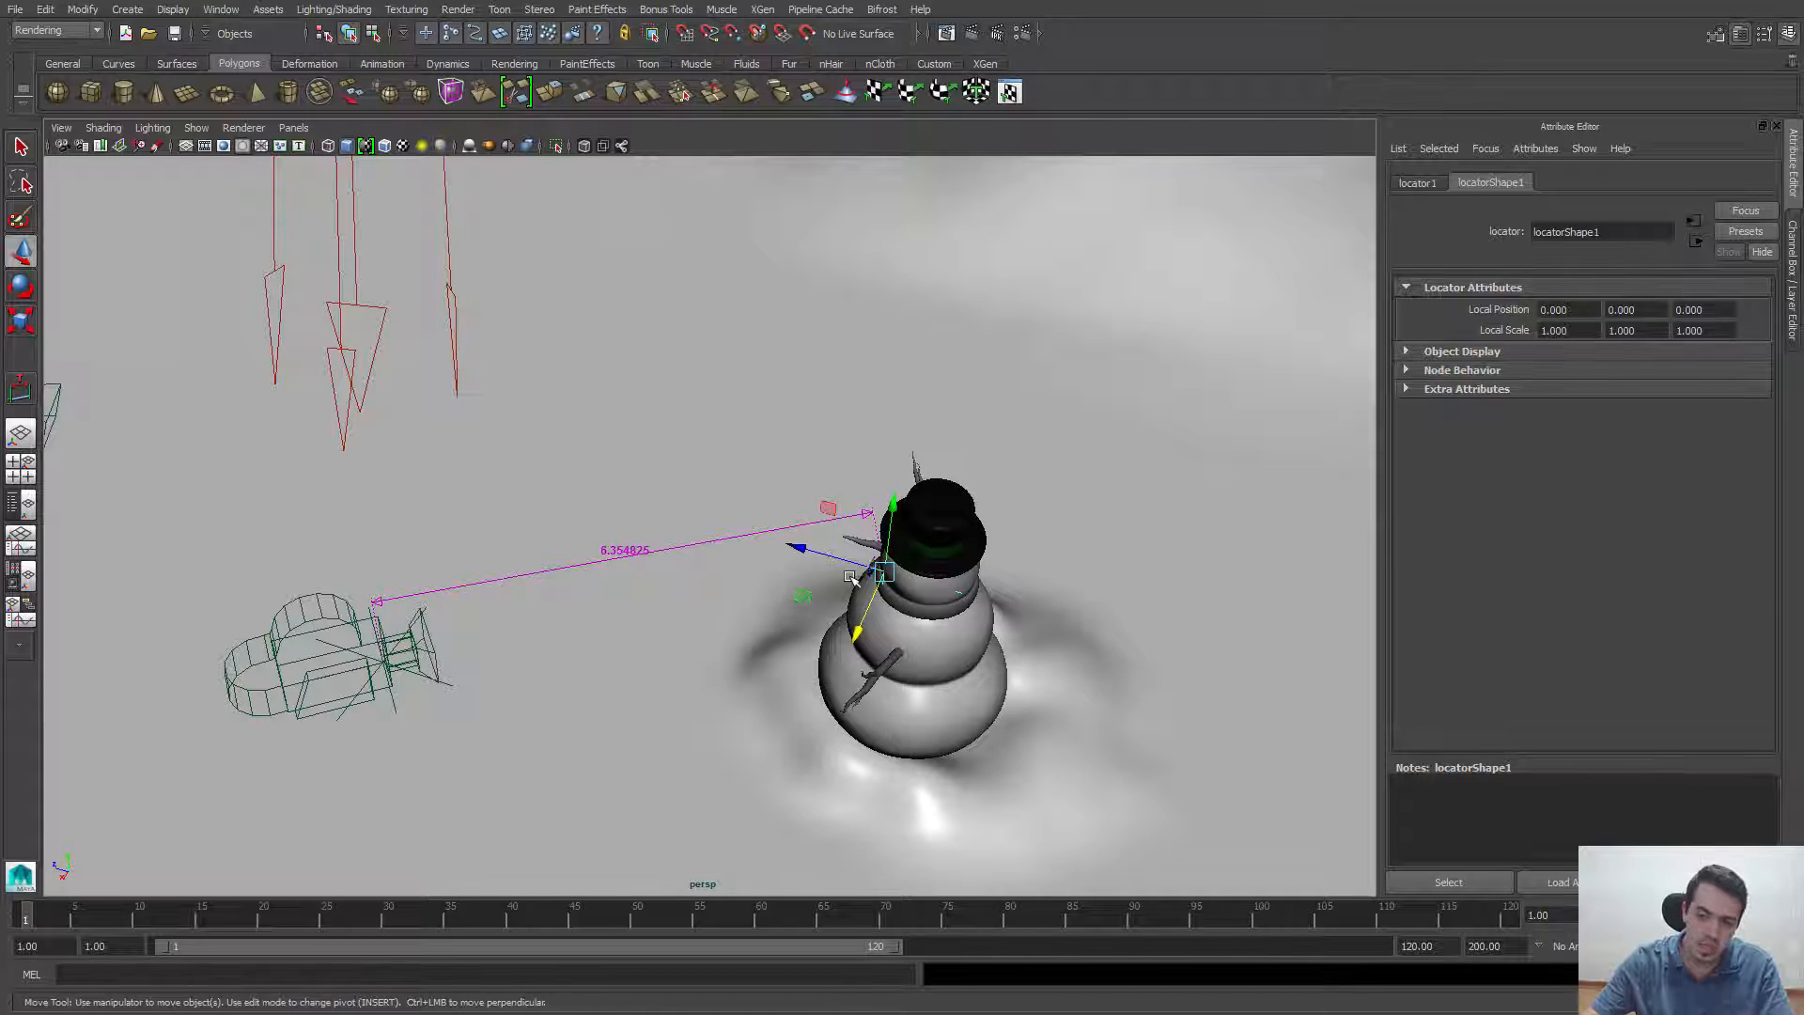
alt+drag(849, 577, 536, 487)
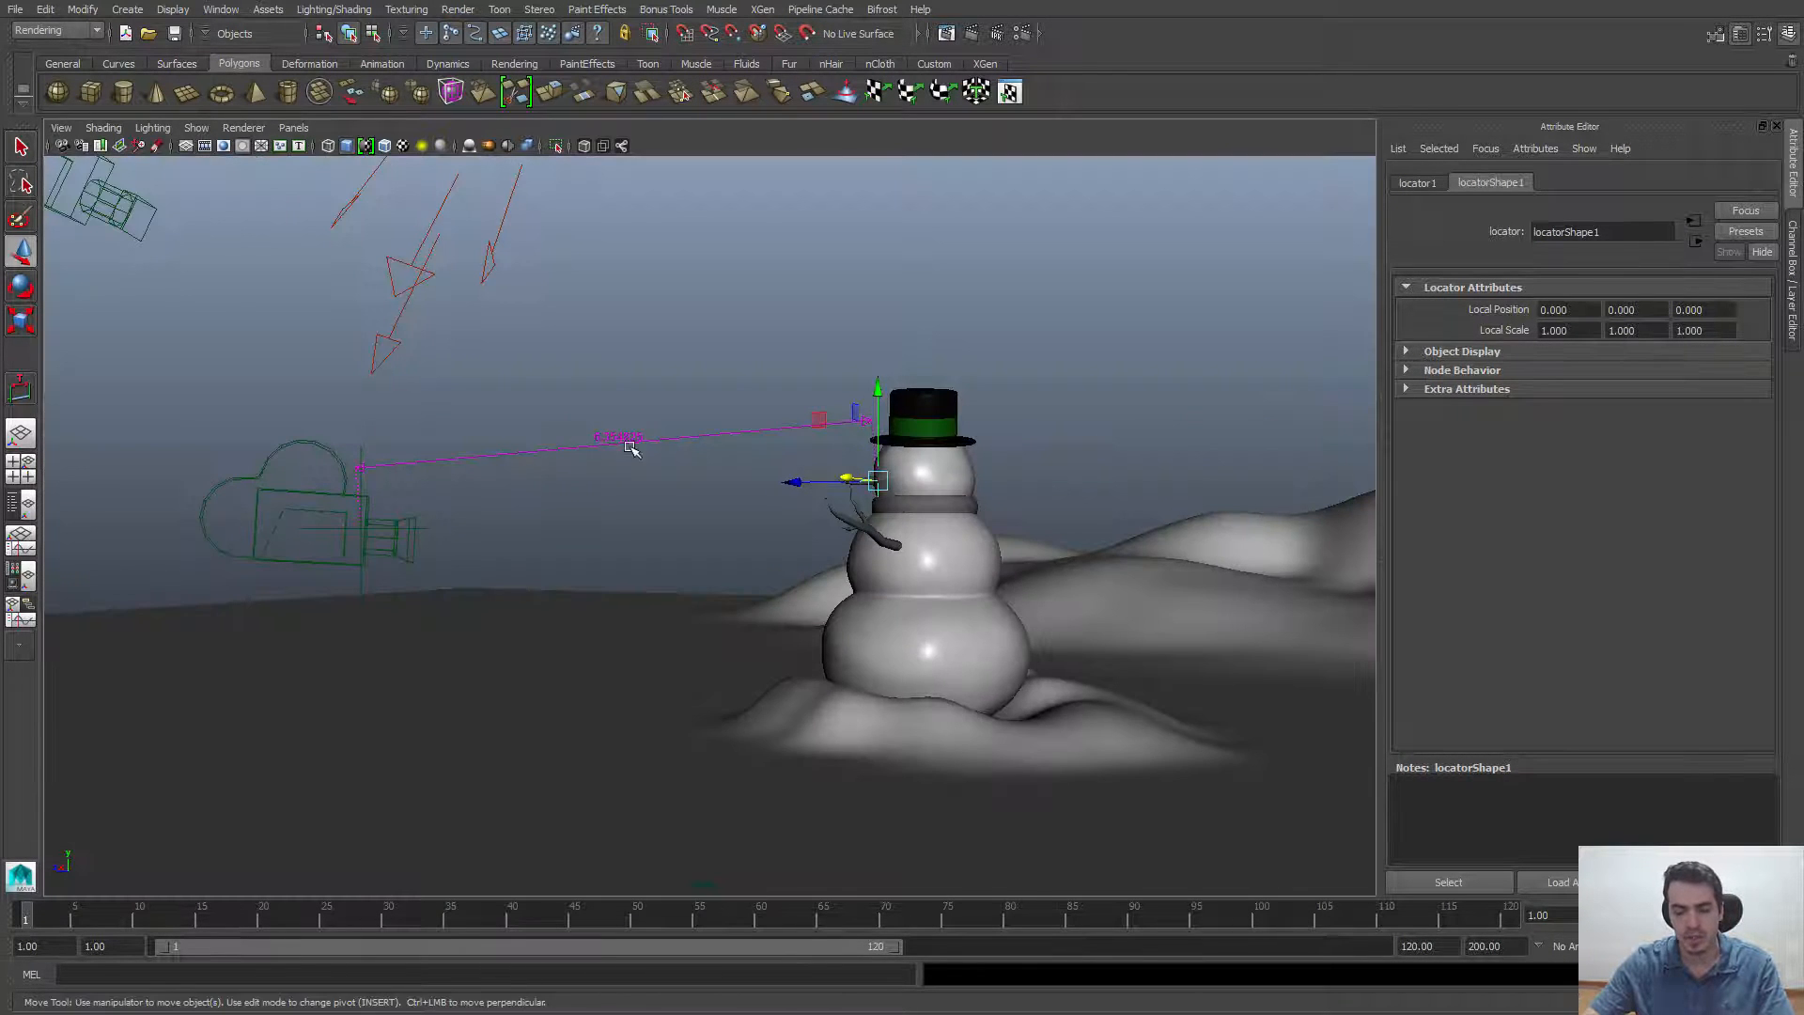
alt+drag(630, 447, 603, 476)
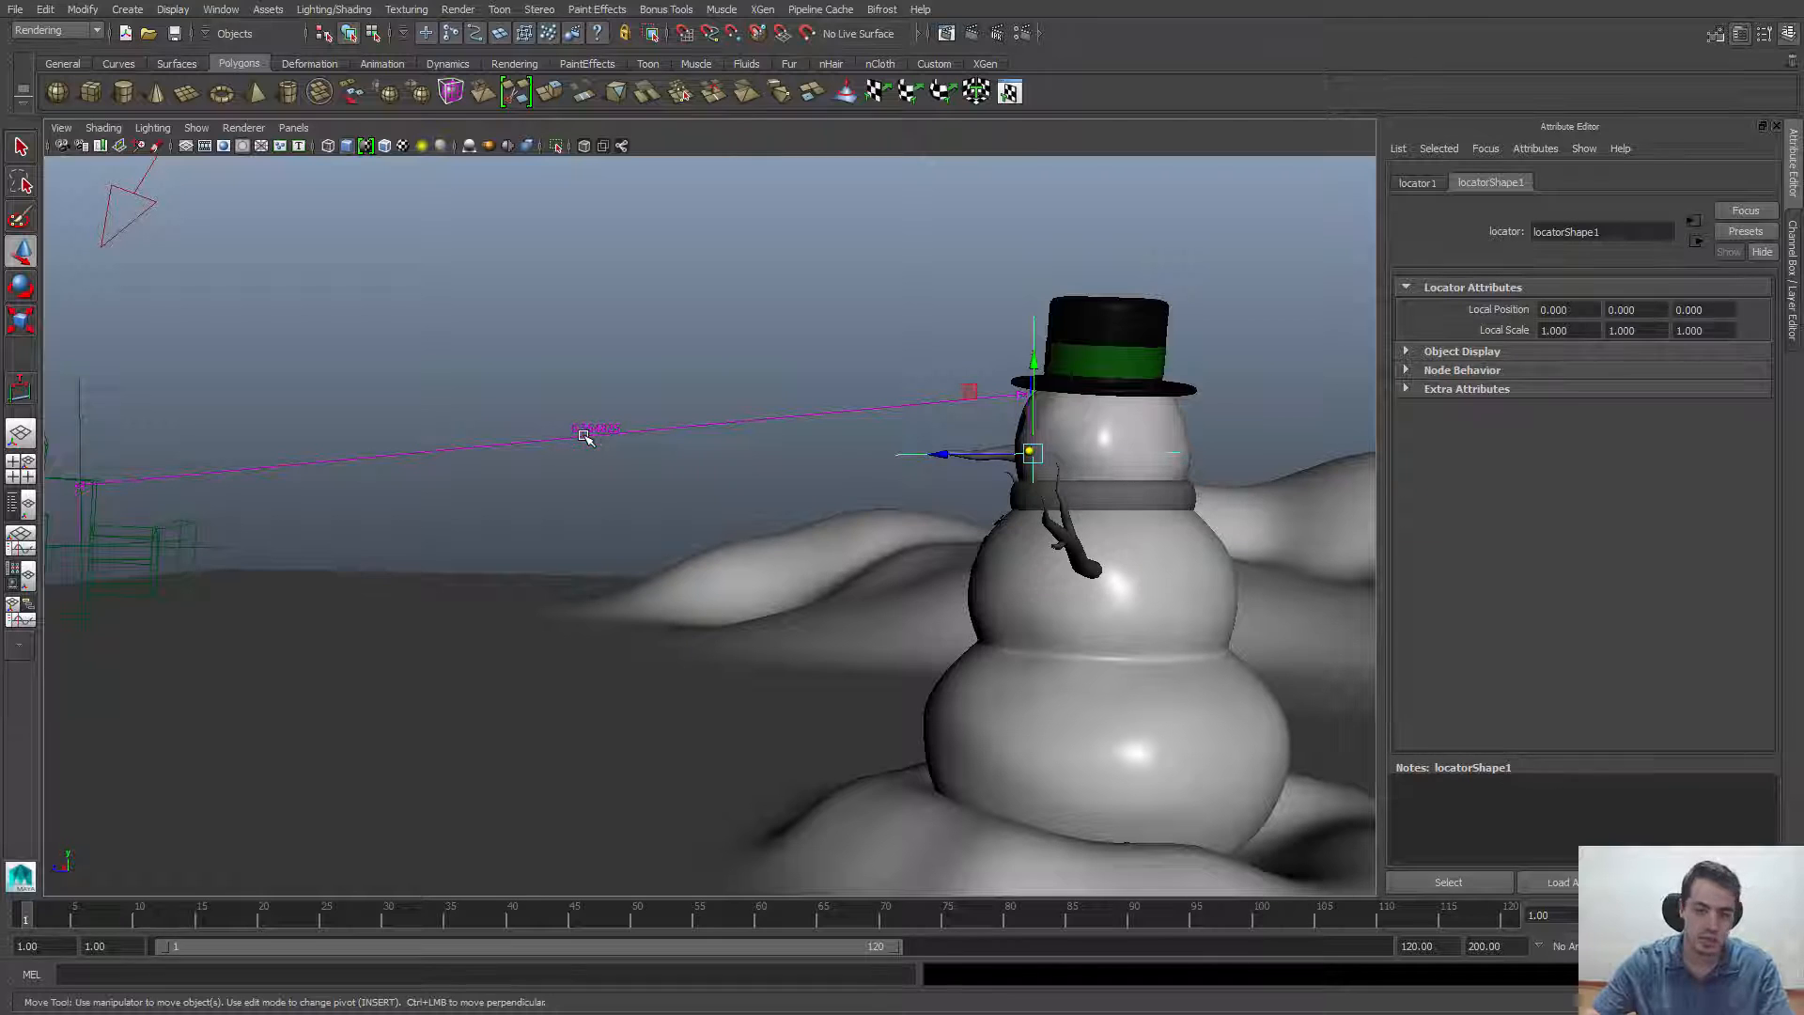
alt+drag(564, 430, 576, 435)
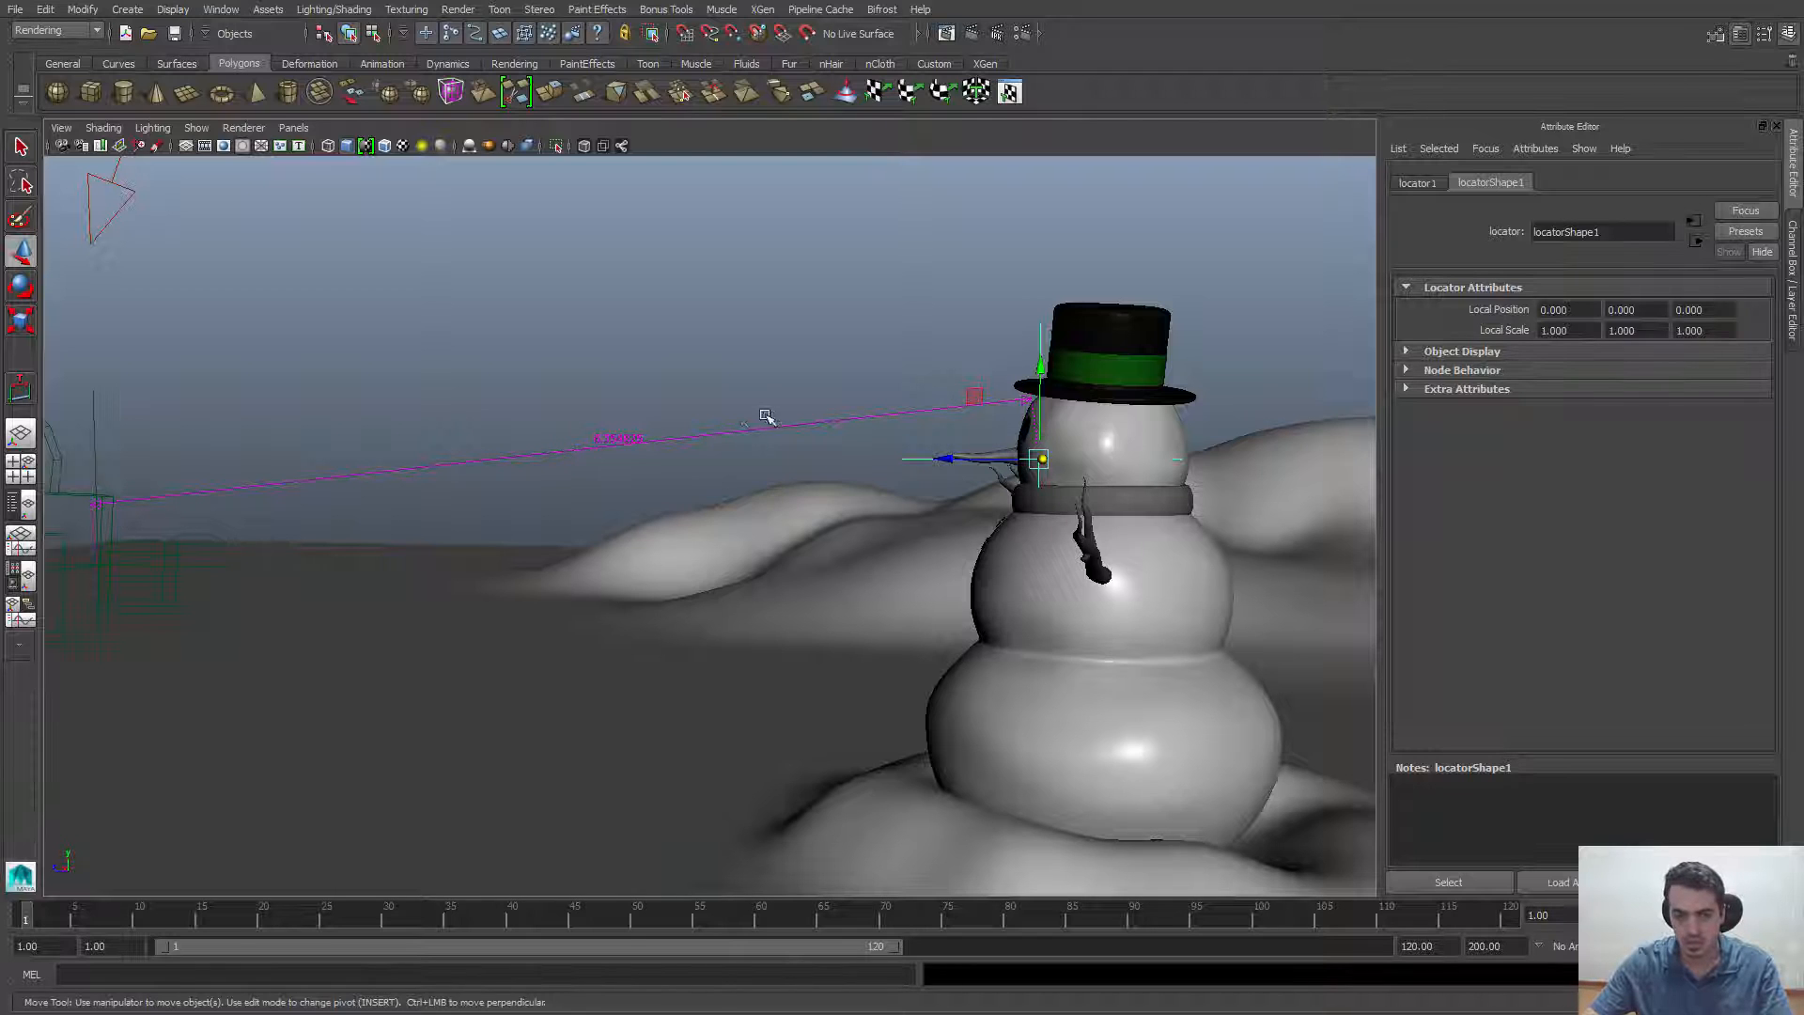
alt+drag(809, 345, 855, 364)
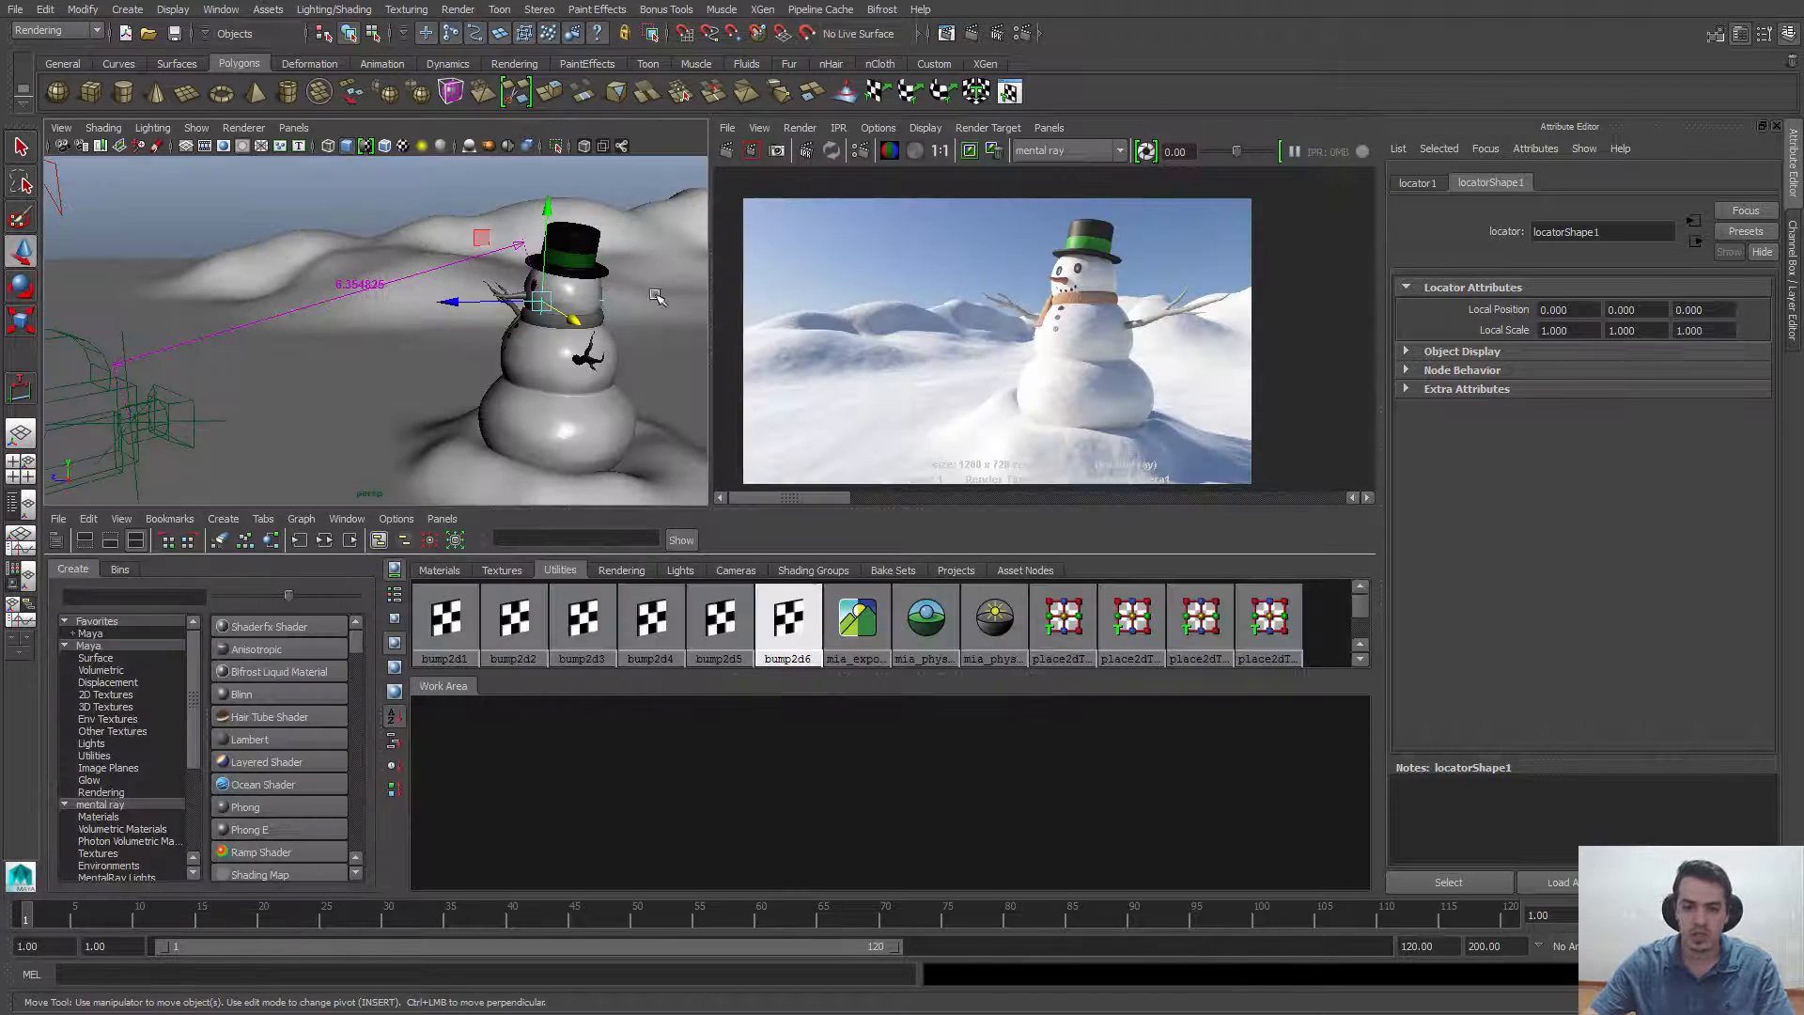
Look through camera1 in the viewport and select that camera to show its depth of field attributes
click(61, 126)
click(225, 268)
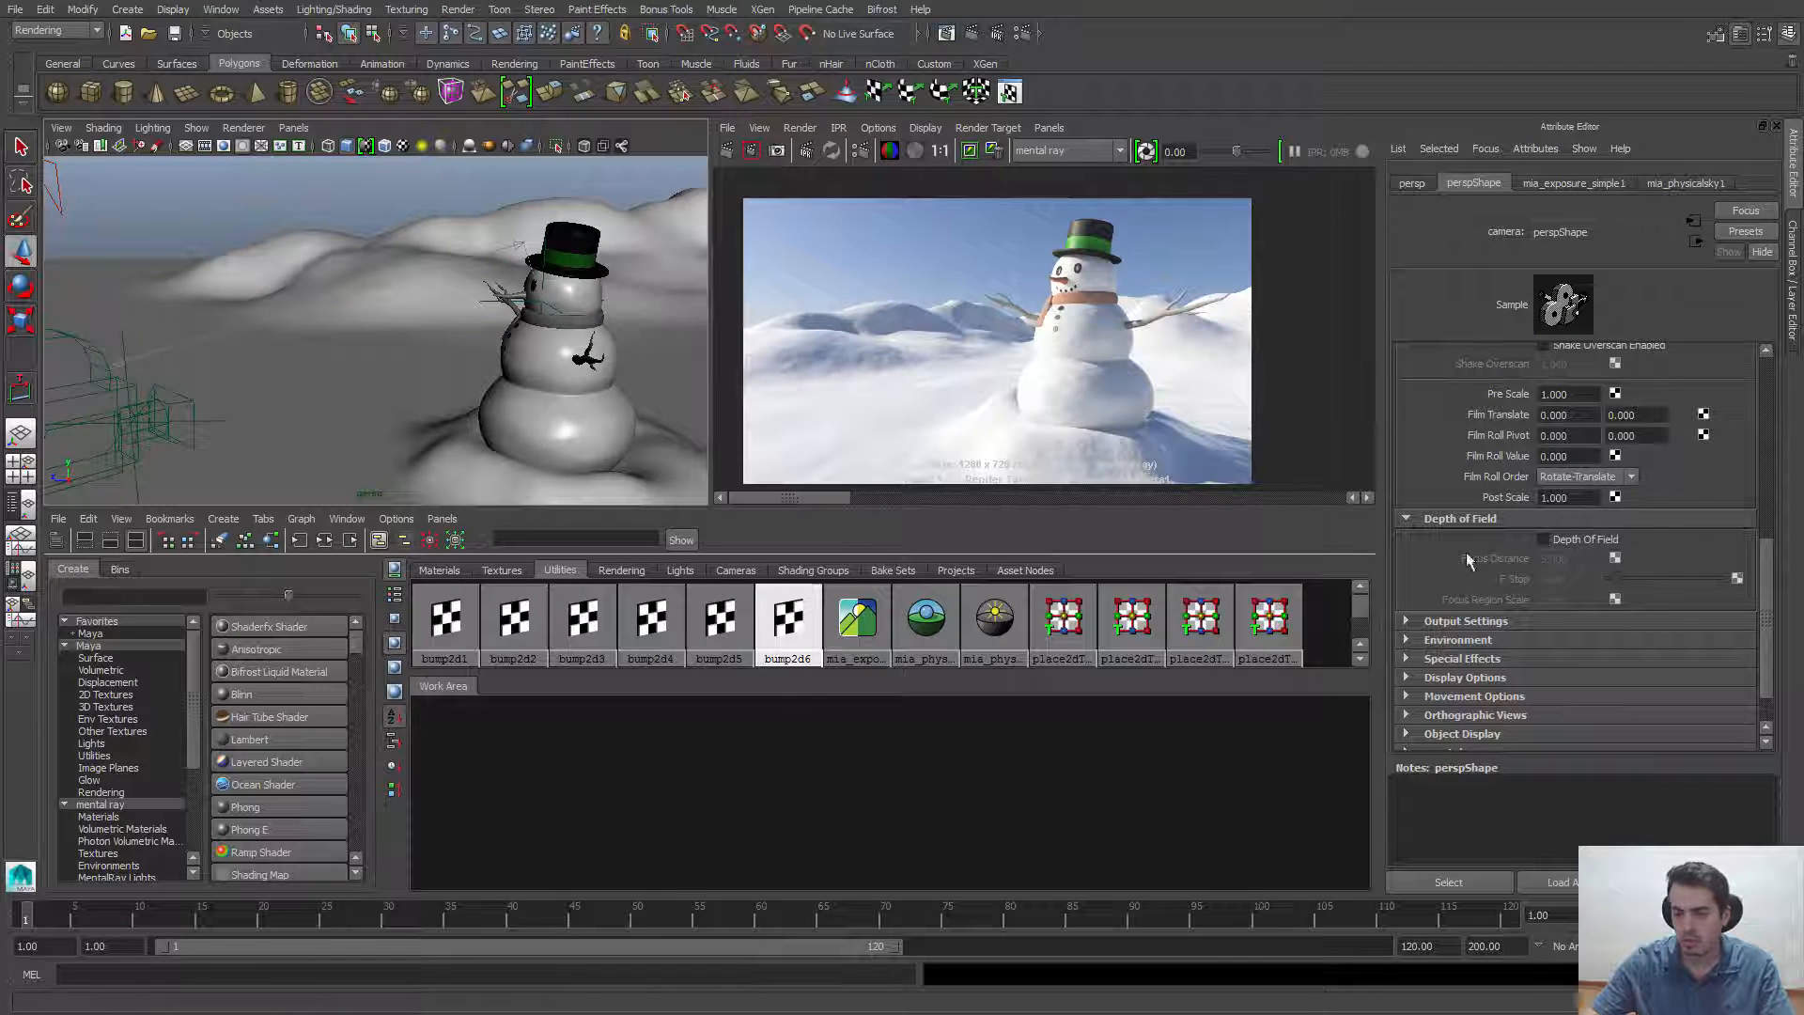
mouse_move(1766, 632)
mouse_down()
mouse_move(1768, 594)
mouse_move(1767, 636)
mouse_up()
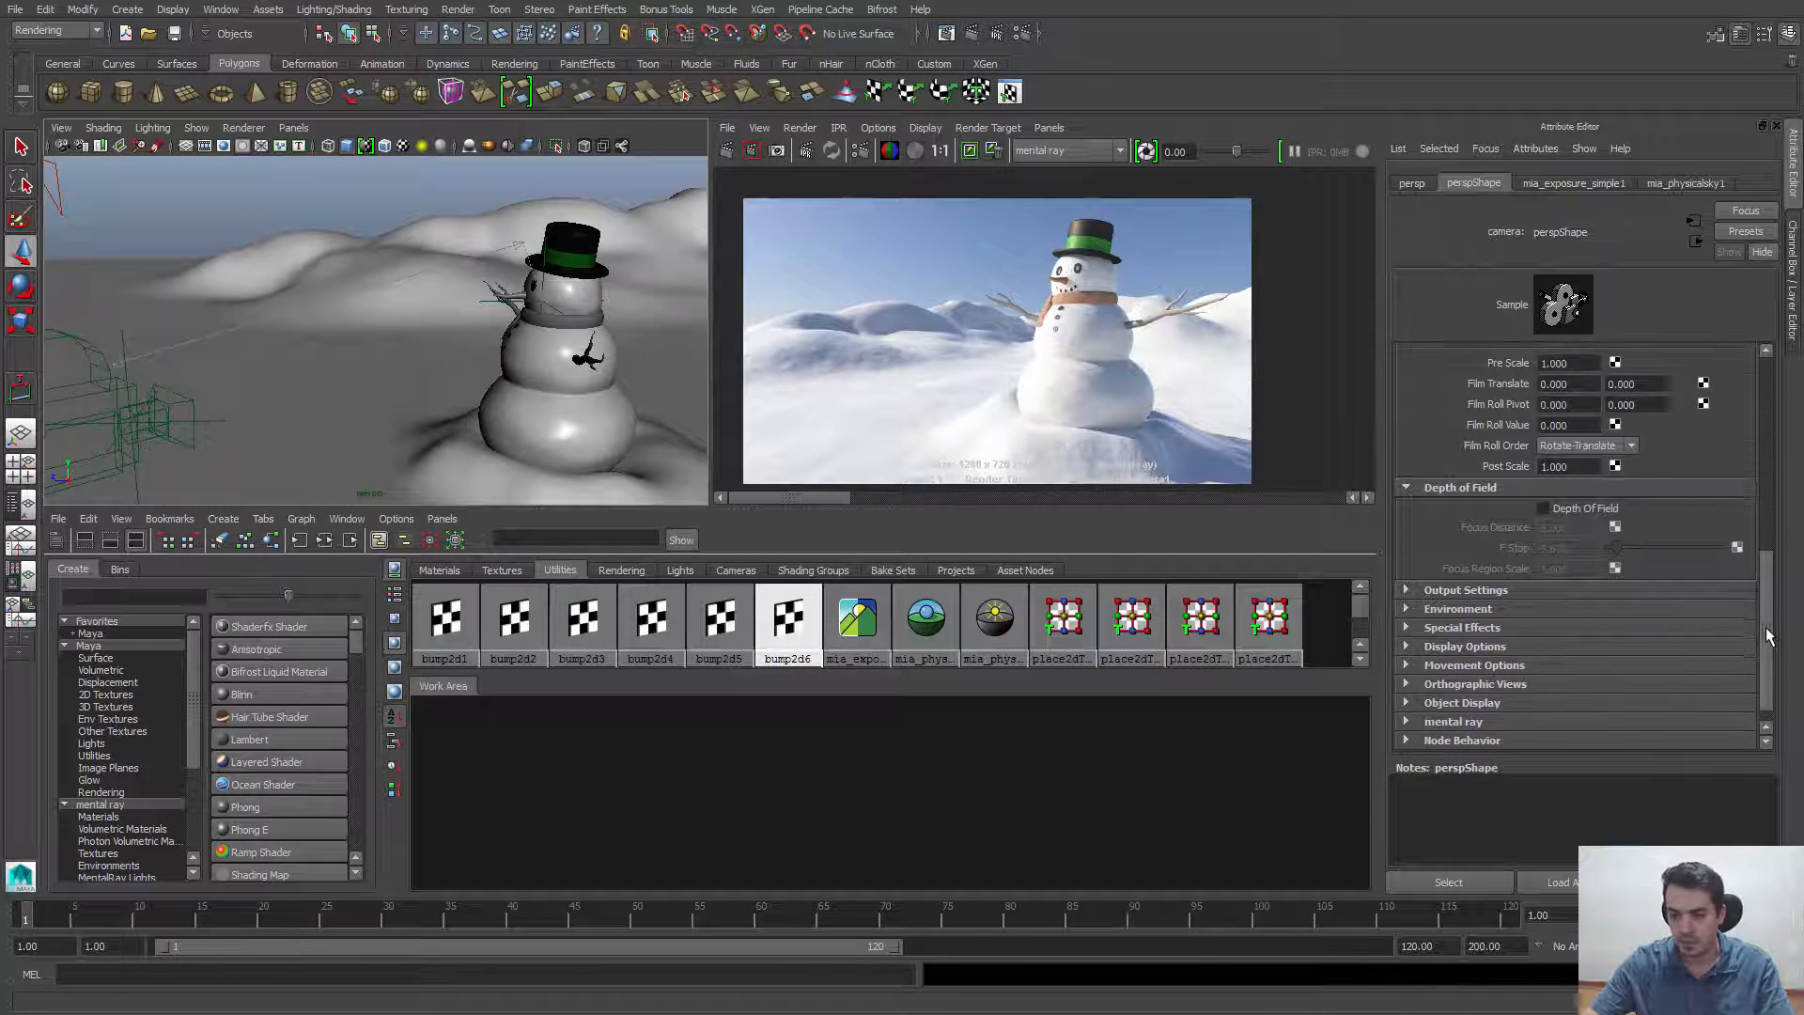
click(293, 127)
mouse_move(357, 145)
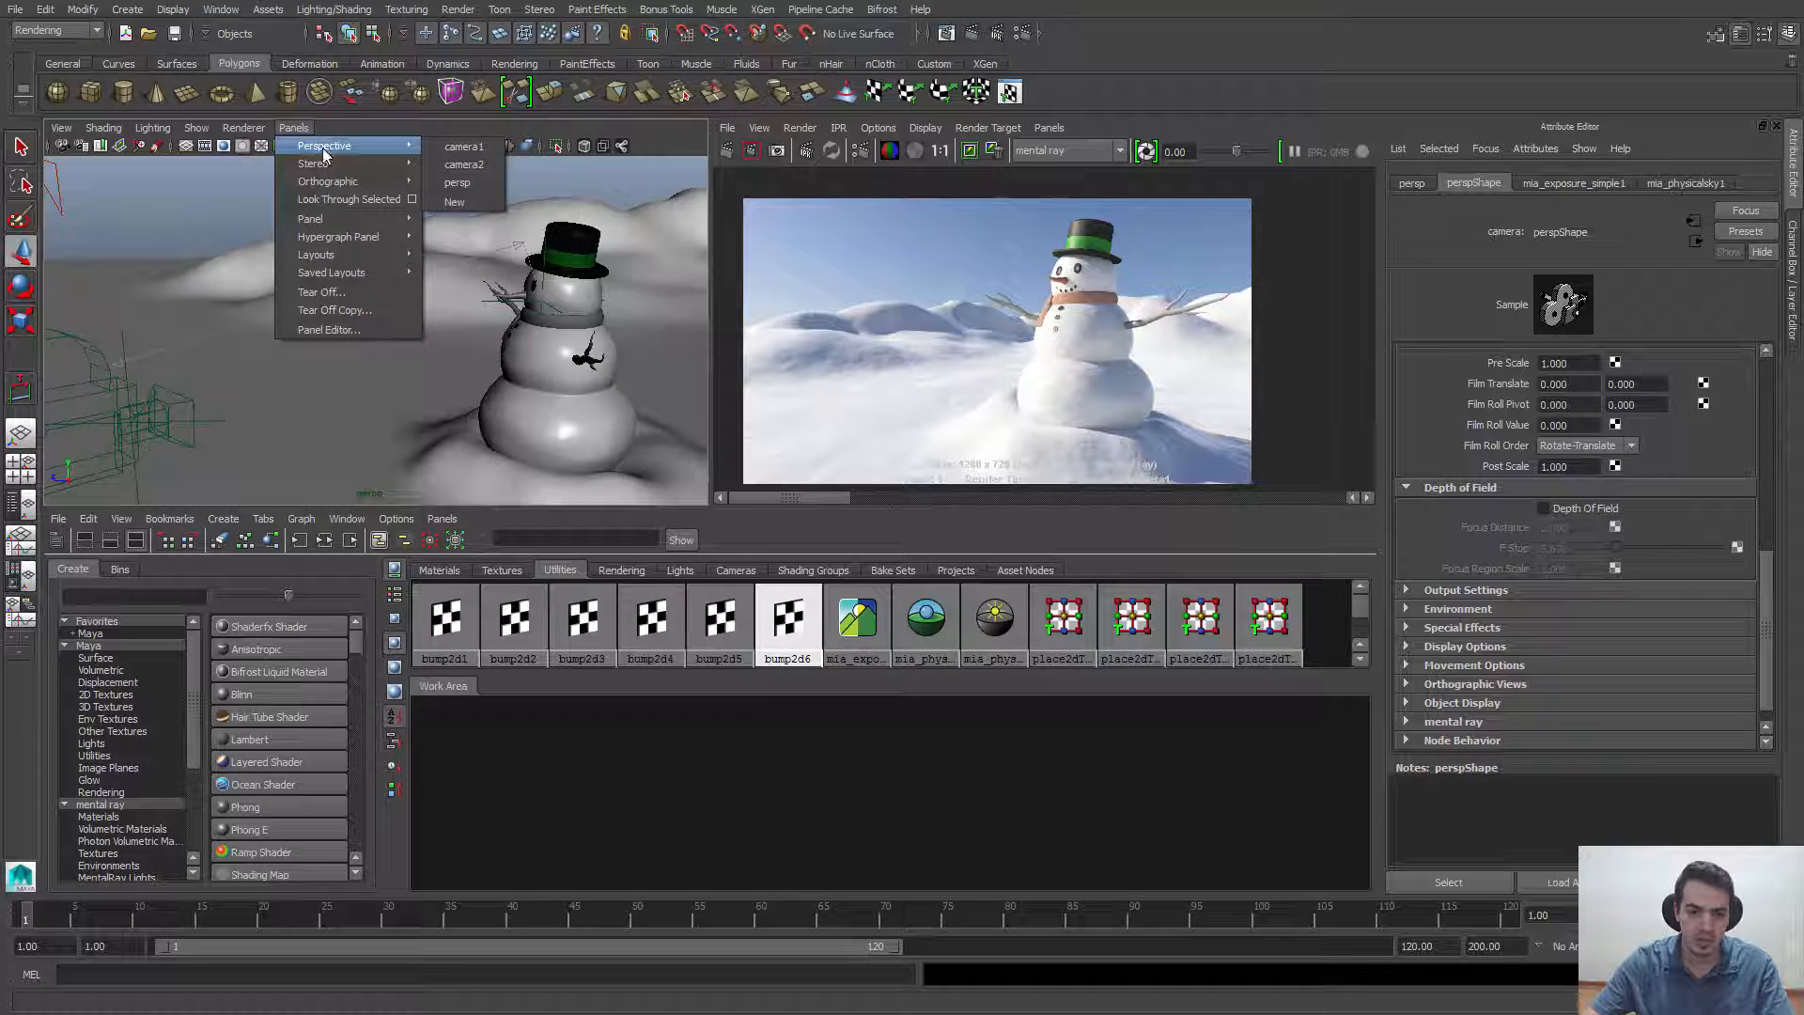
click(460, 182)
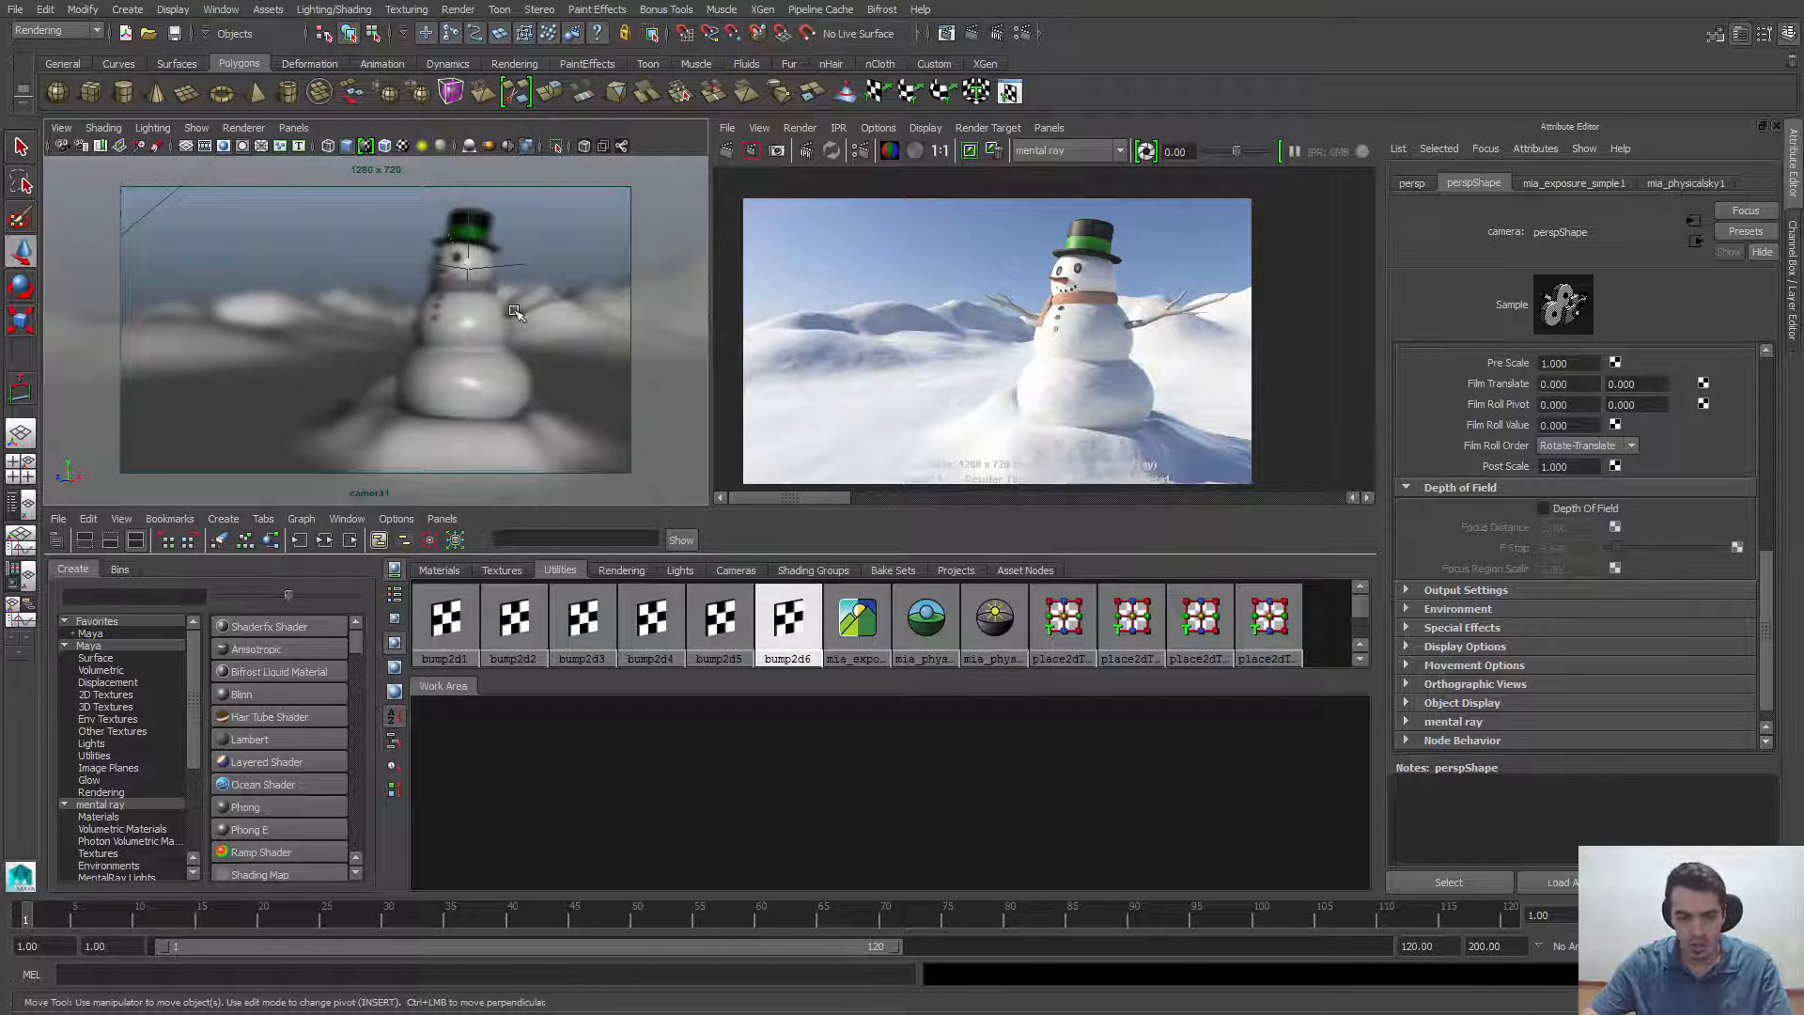
click(61, 128)
click(84, 156)
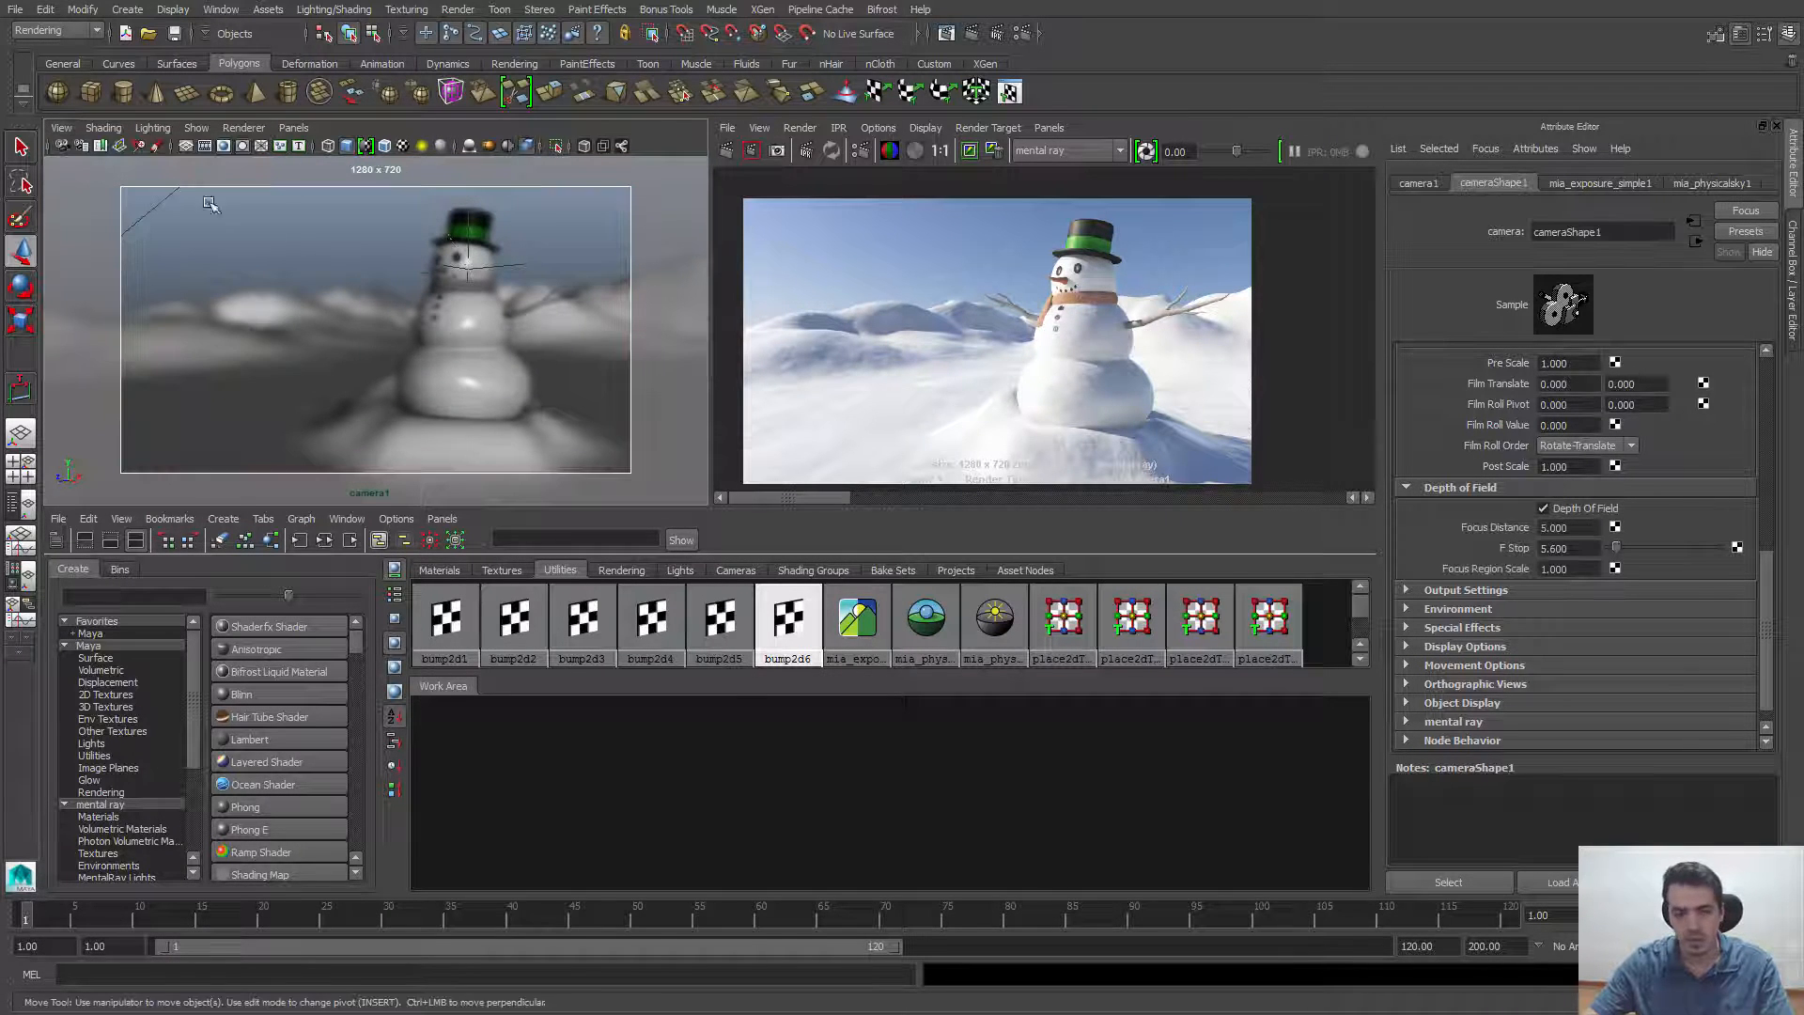
Check the measured distance at the snowman's locator and set camera1's focus distance to 6.35
click(1592, 528)
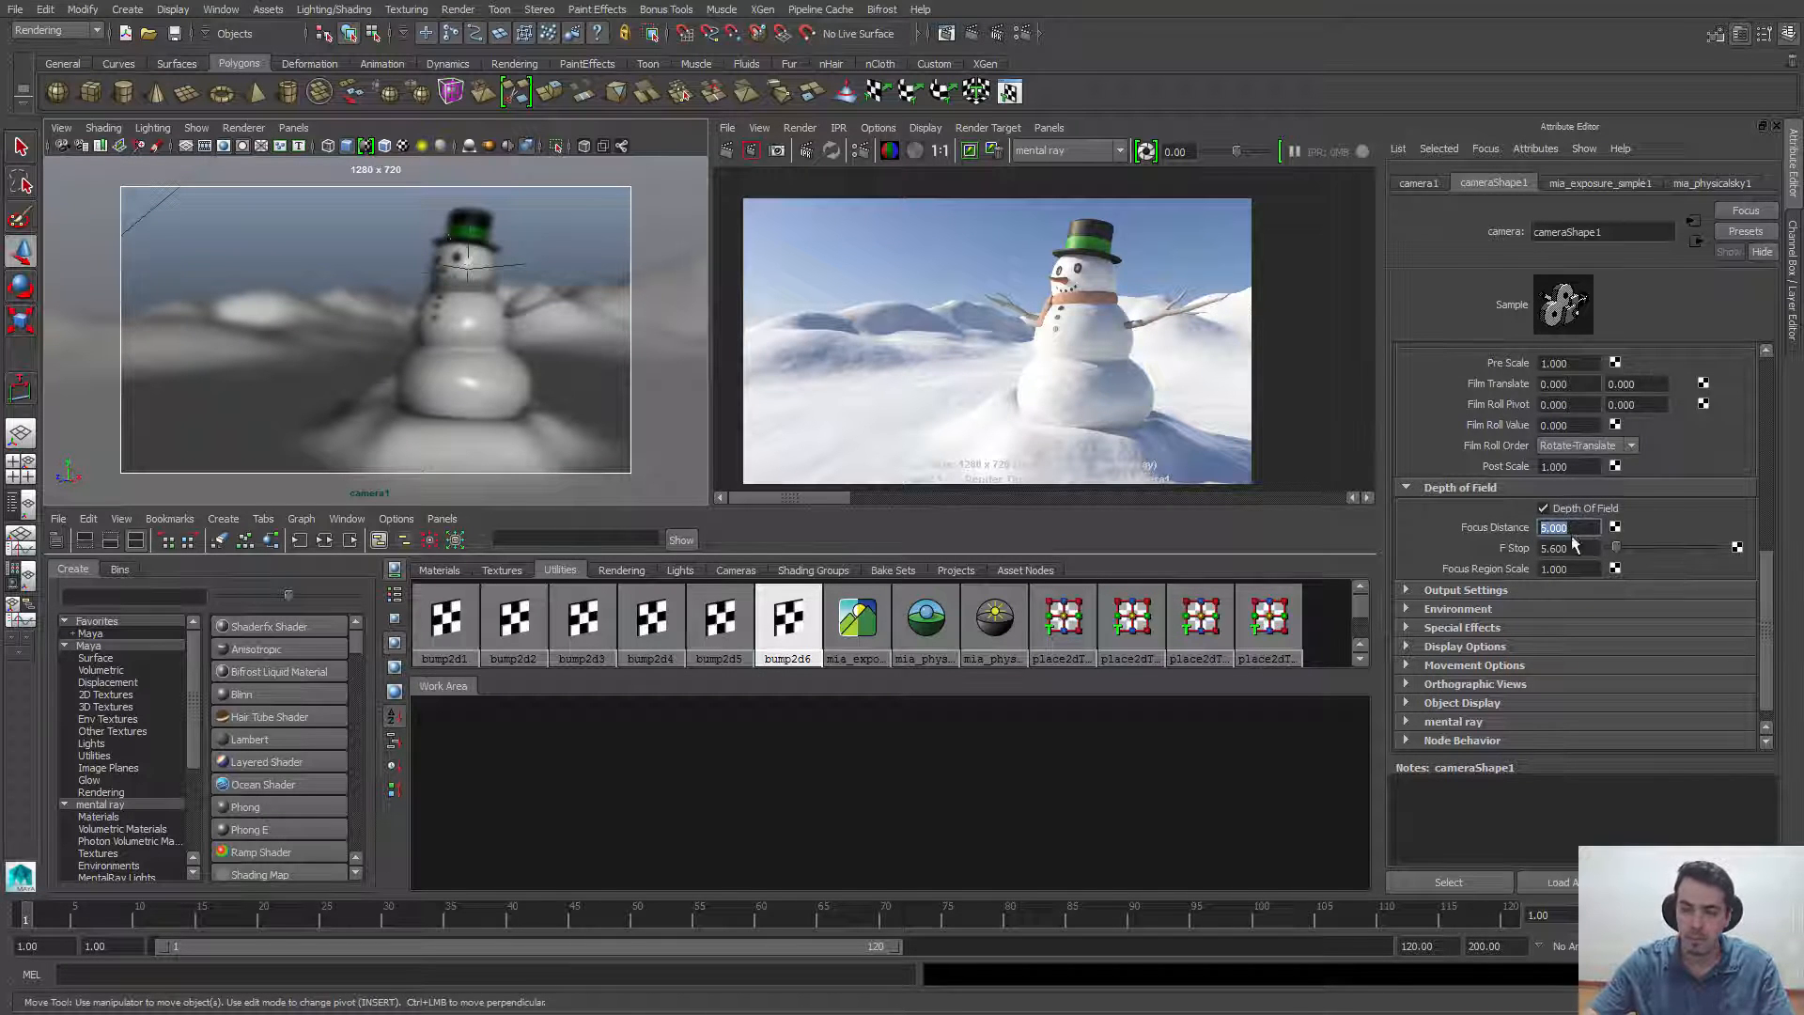
click(516, 266)
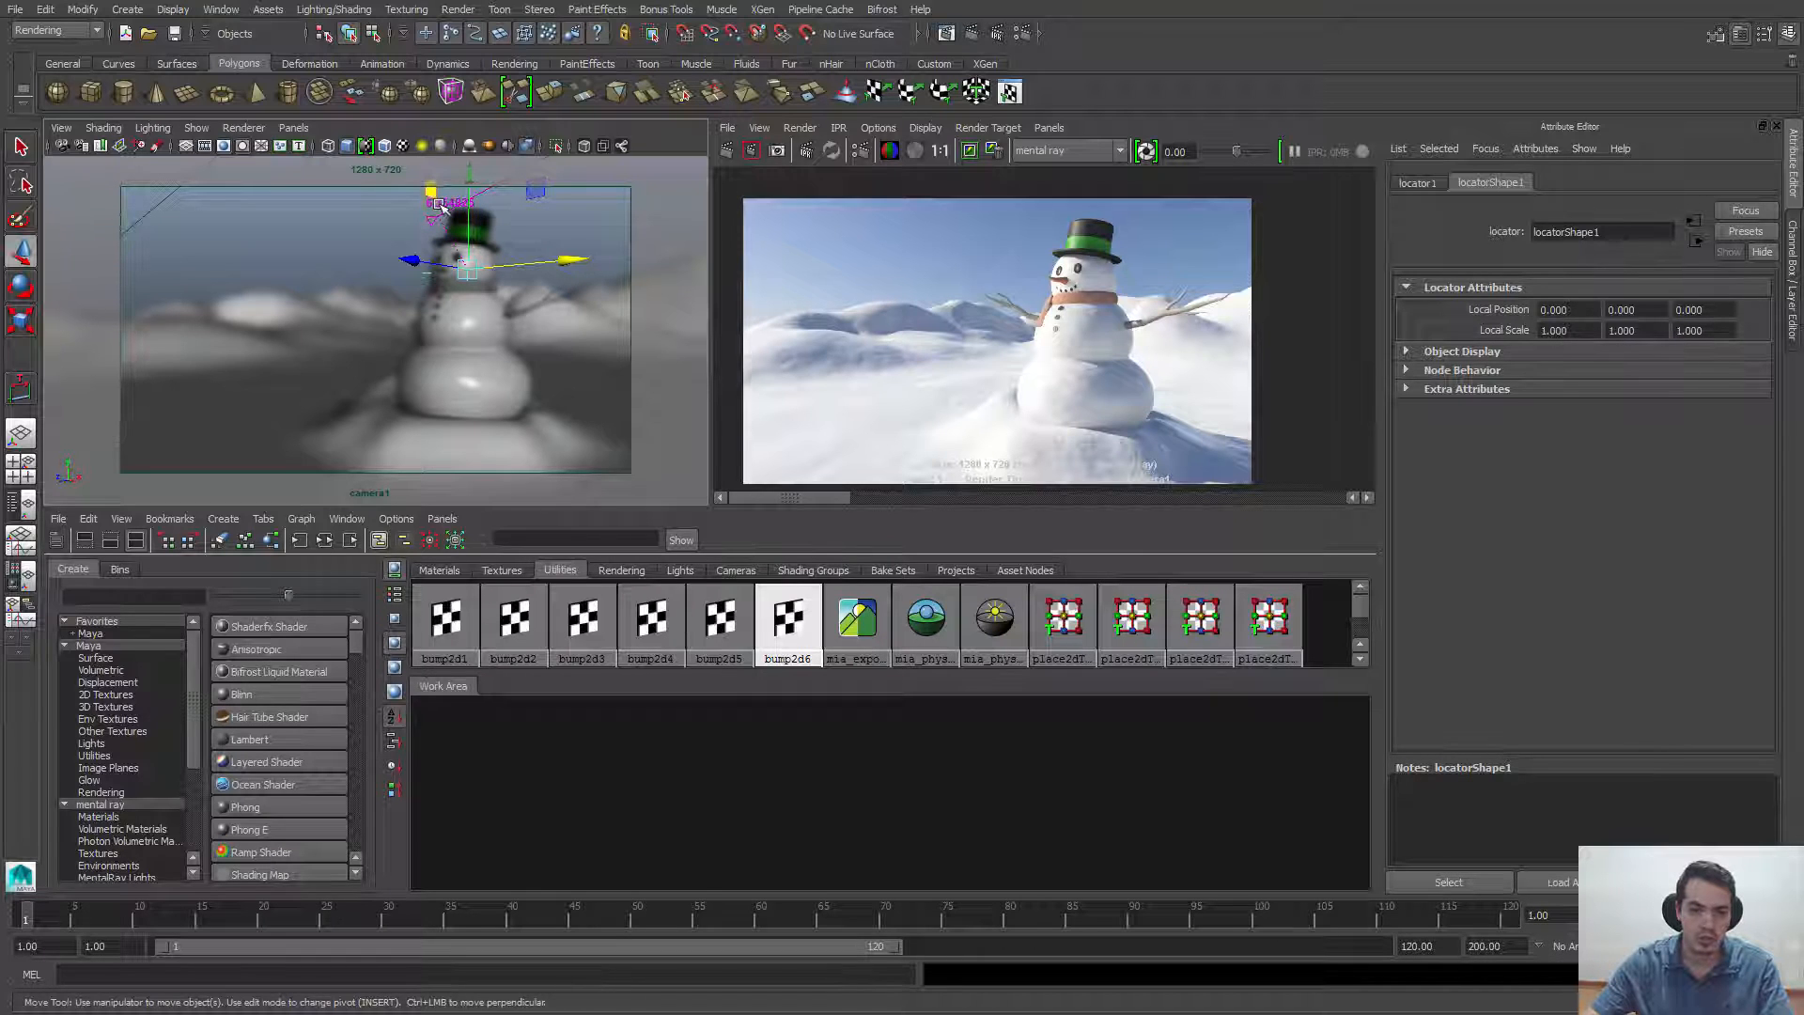
click(61, 128)
click(94, 153)
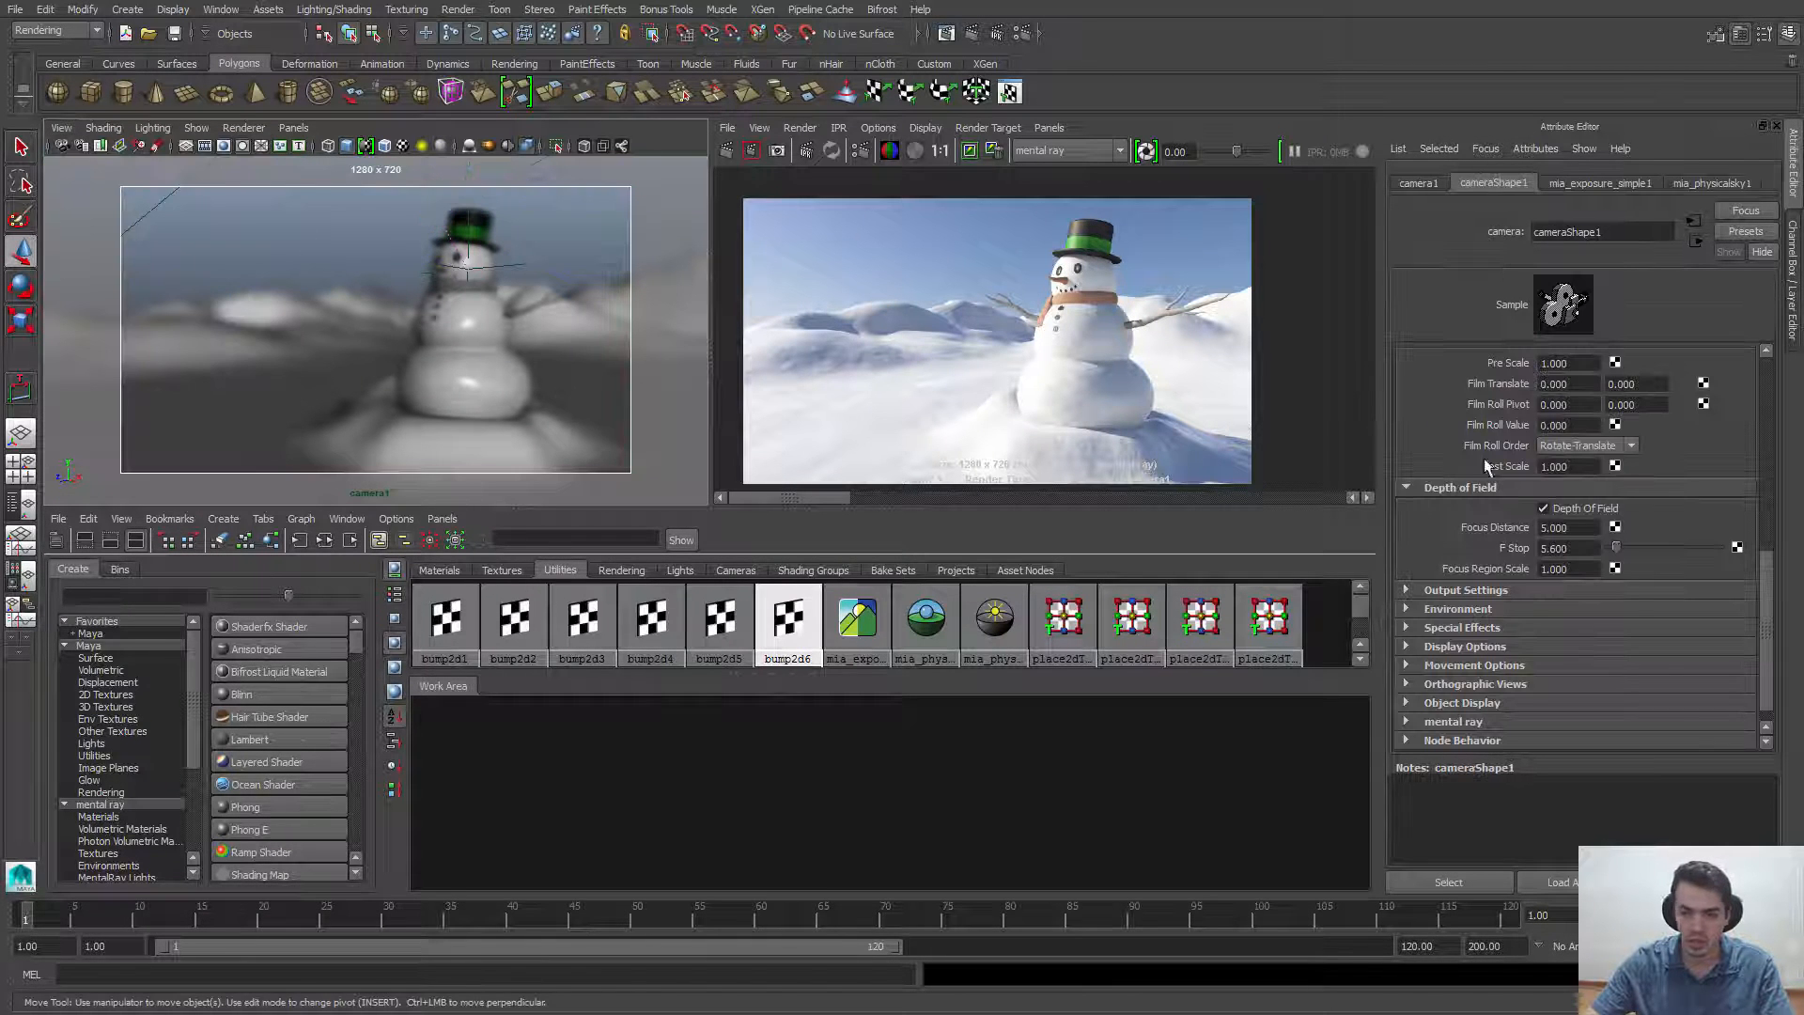
double_click(1562, 527)
key(BackSpace)
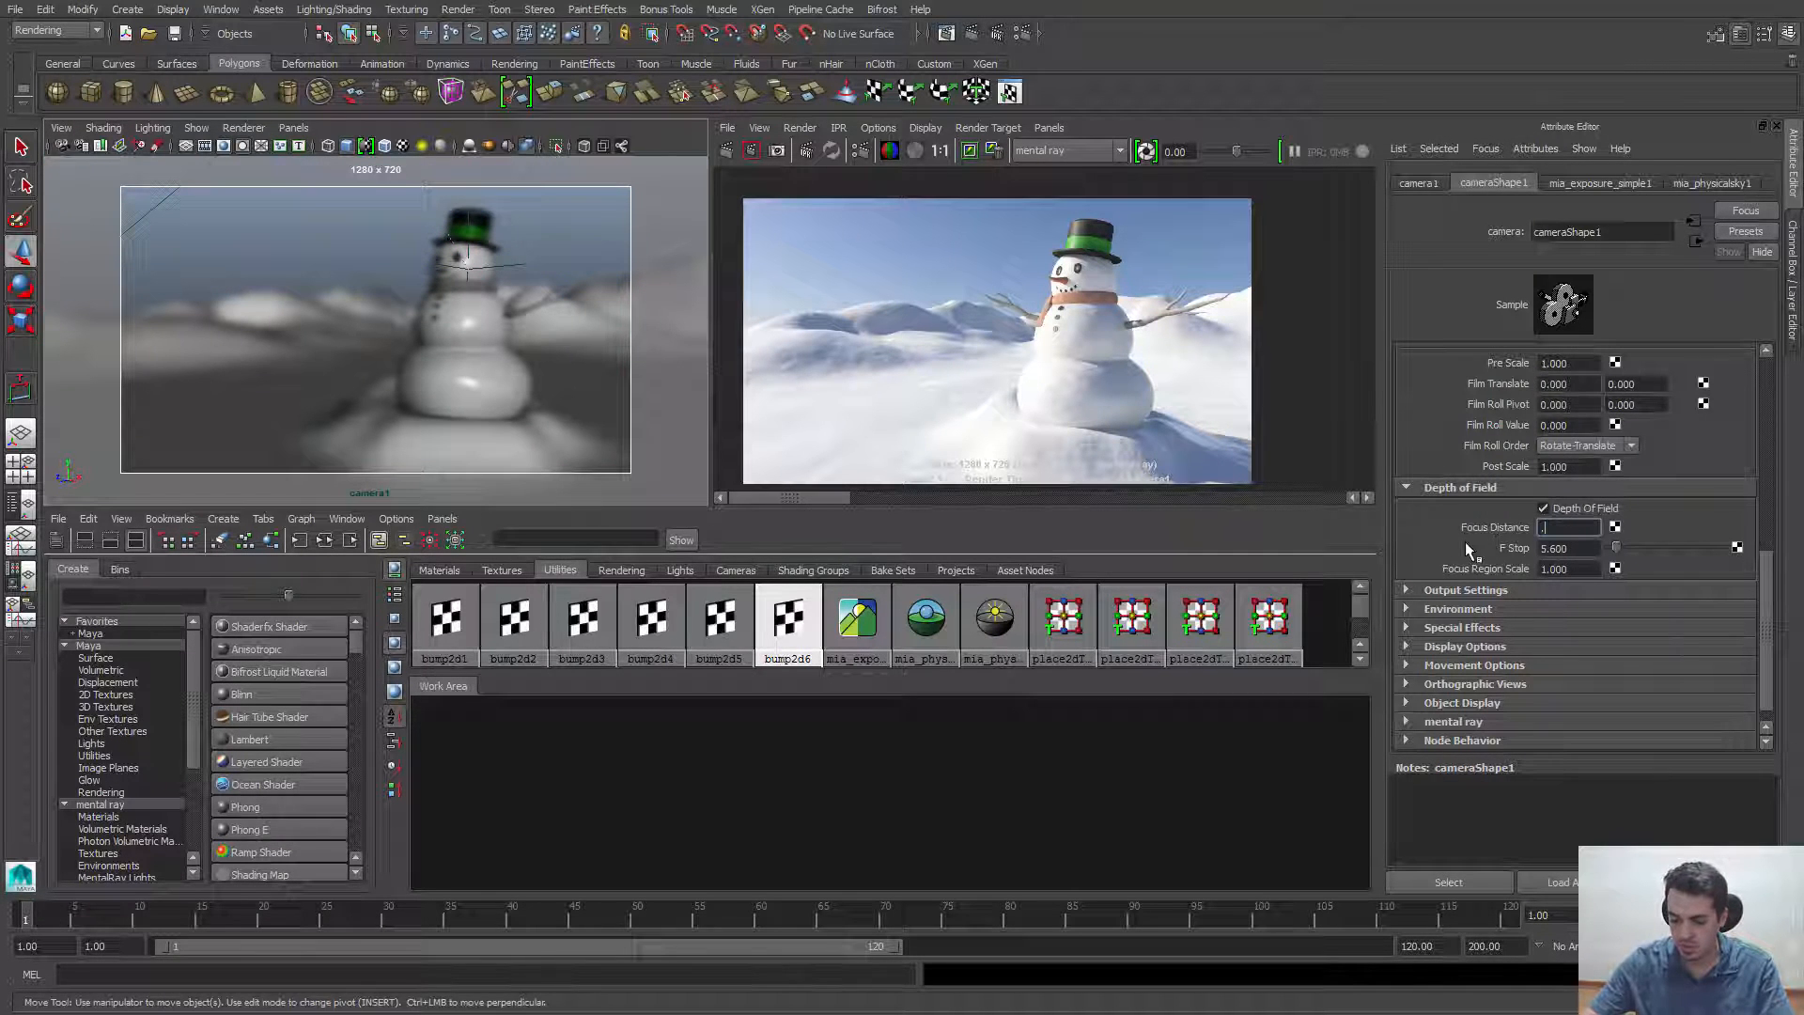
text(6.35)
key(Return)
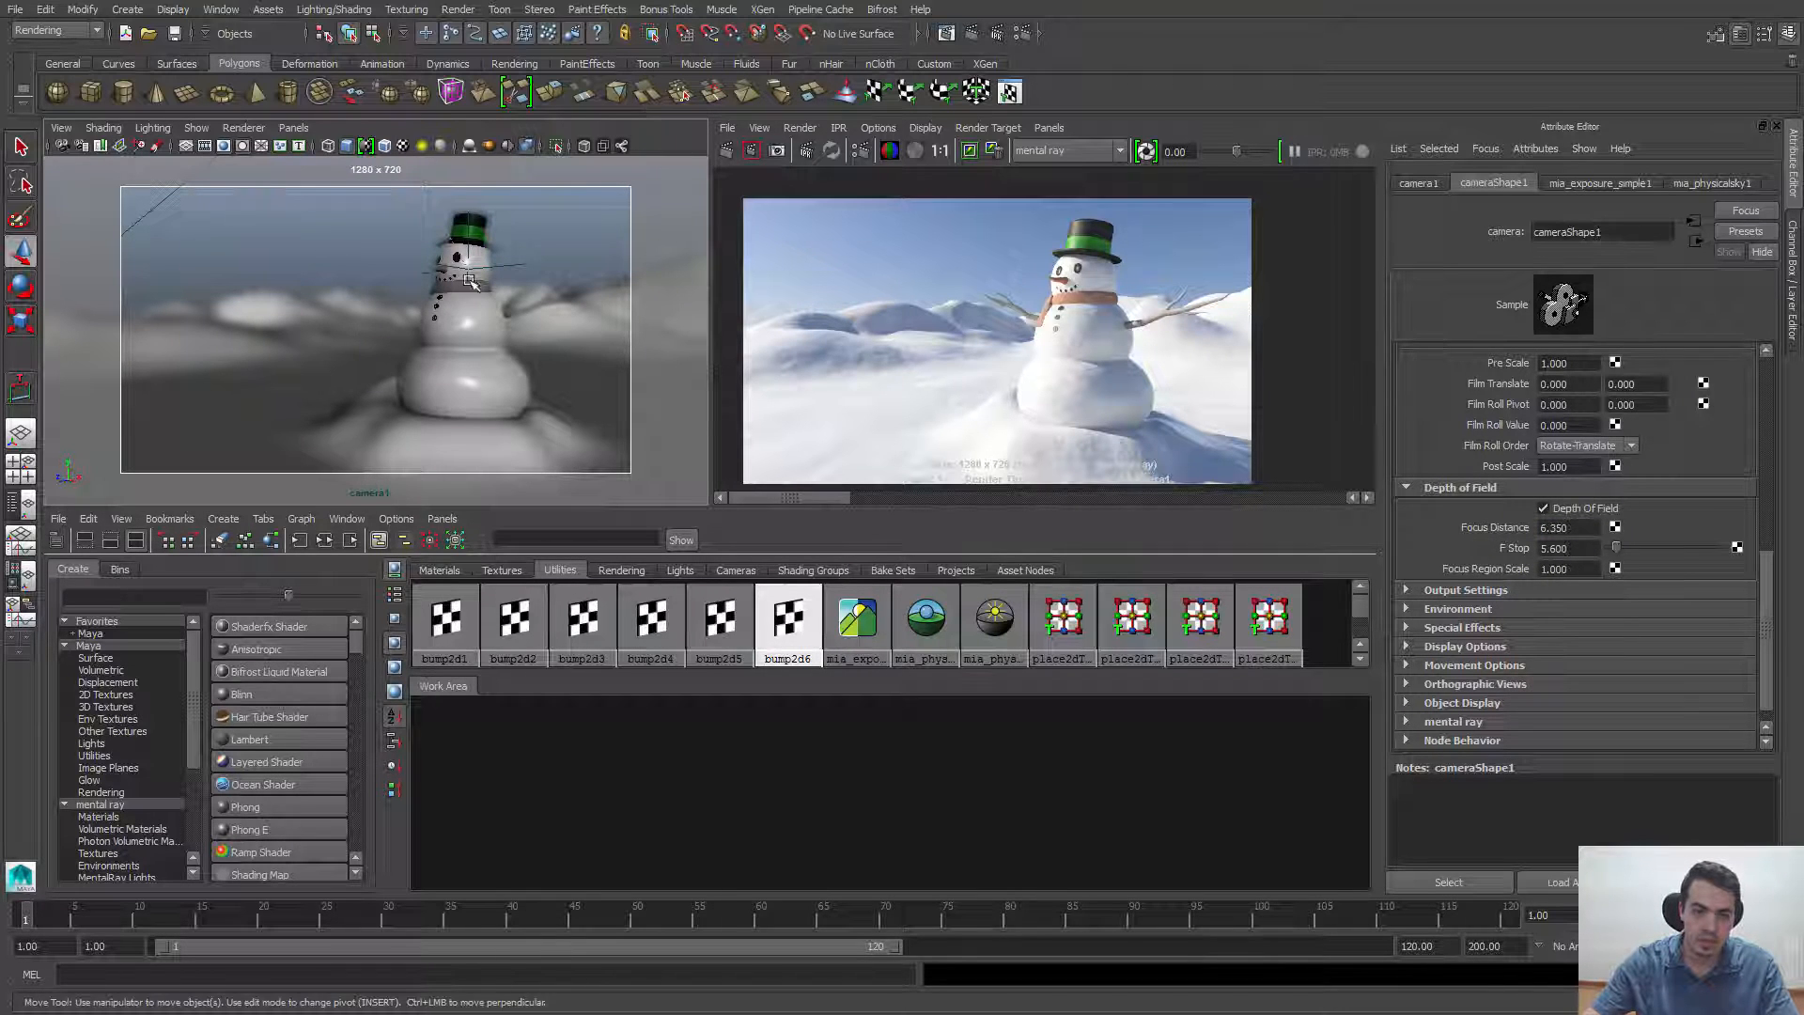
Compare camera1's enlarged viewport image with depth of field off and on
key(space)
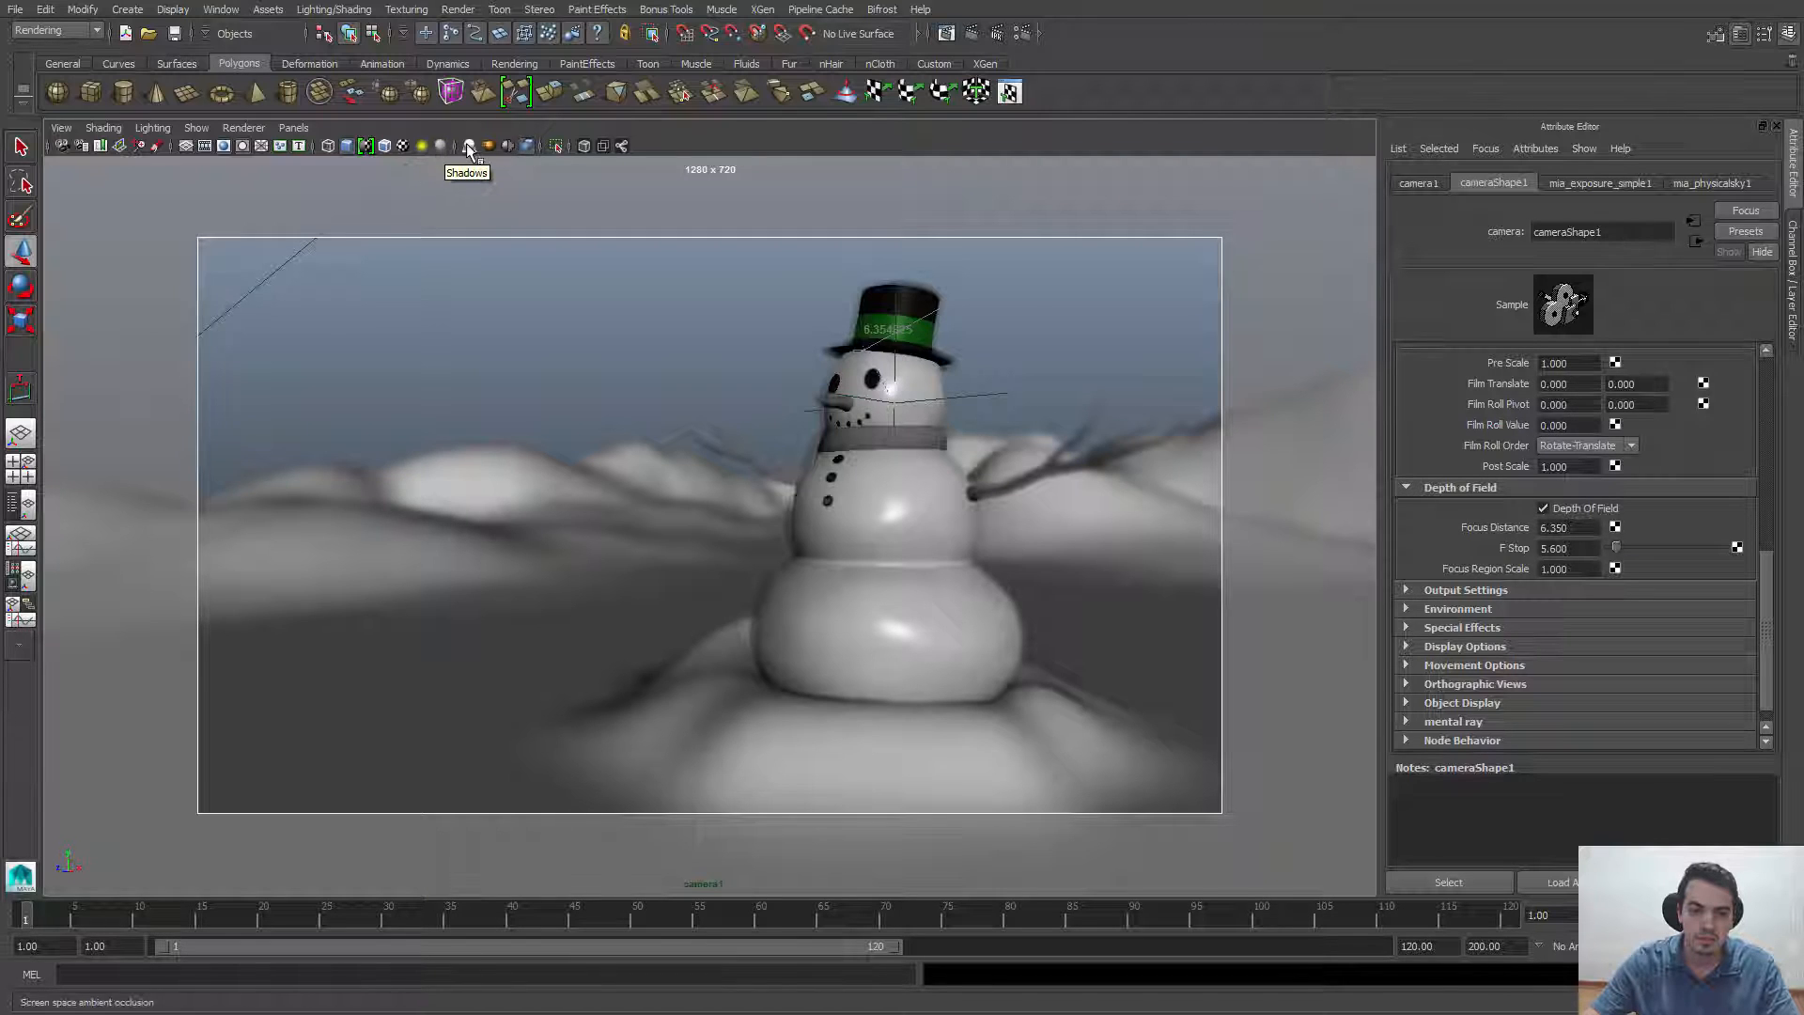
click(525, 150)
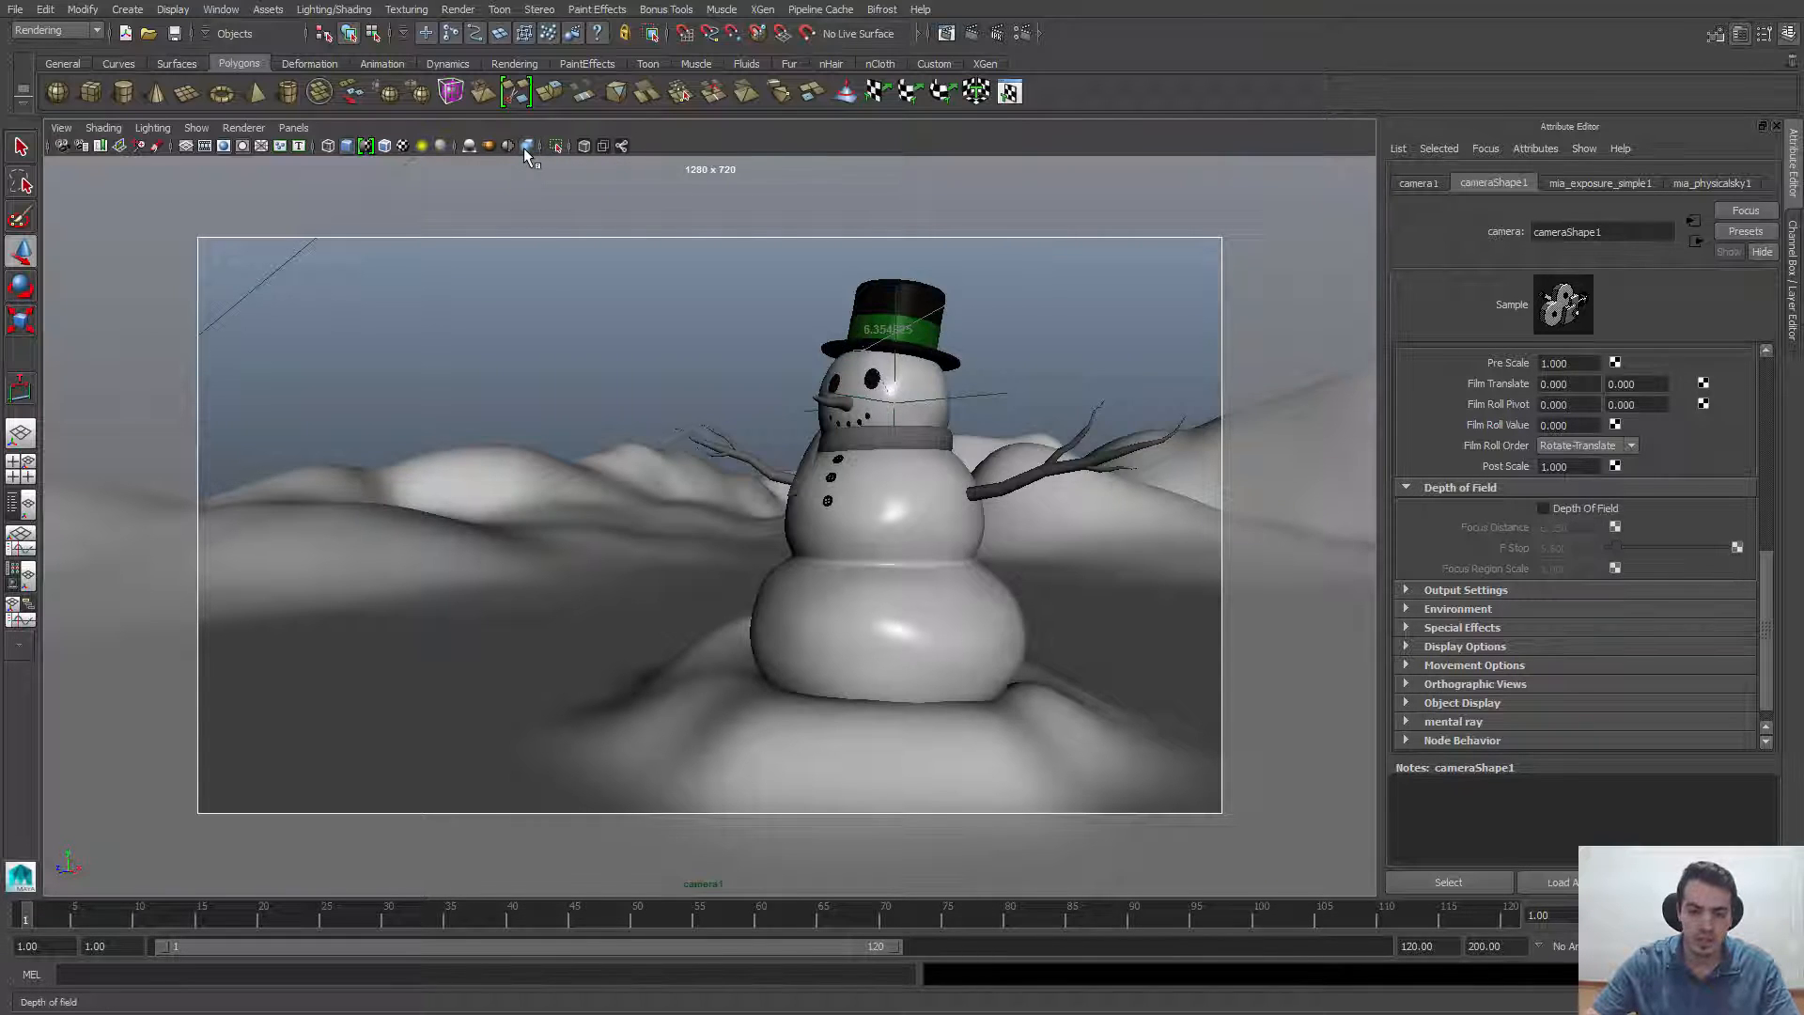
click(524, 148)
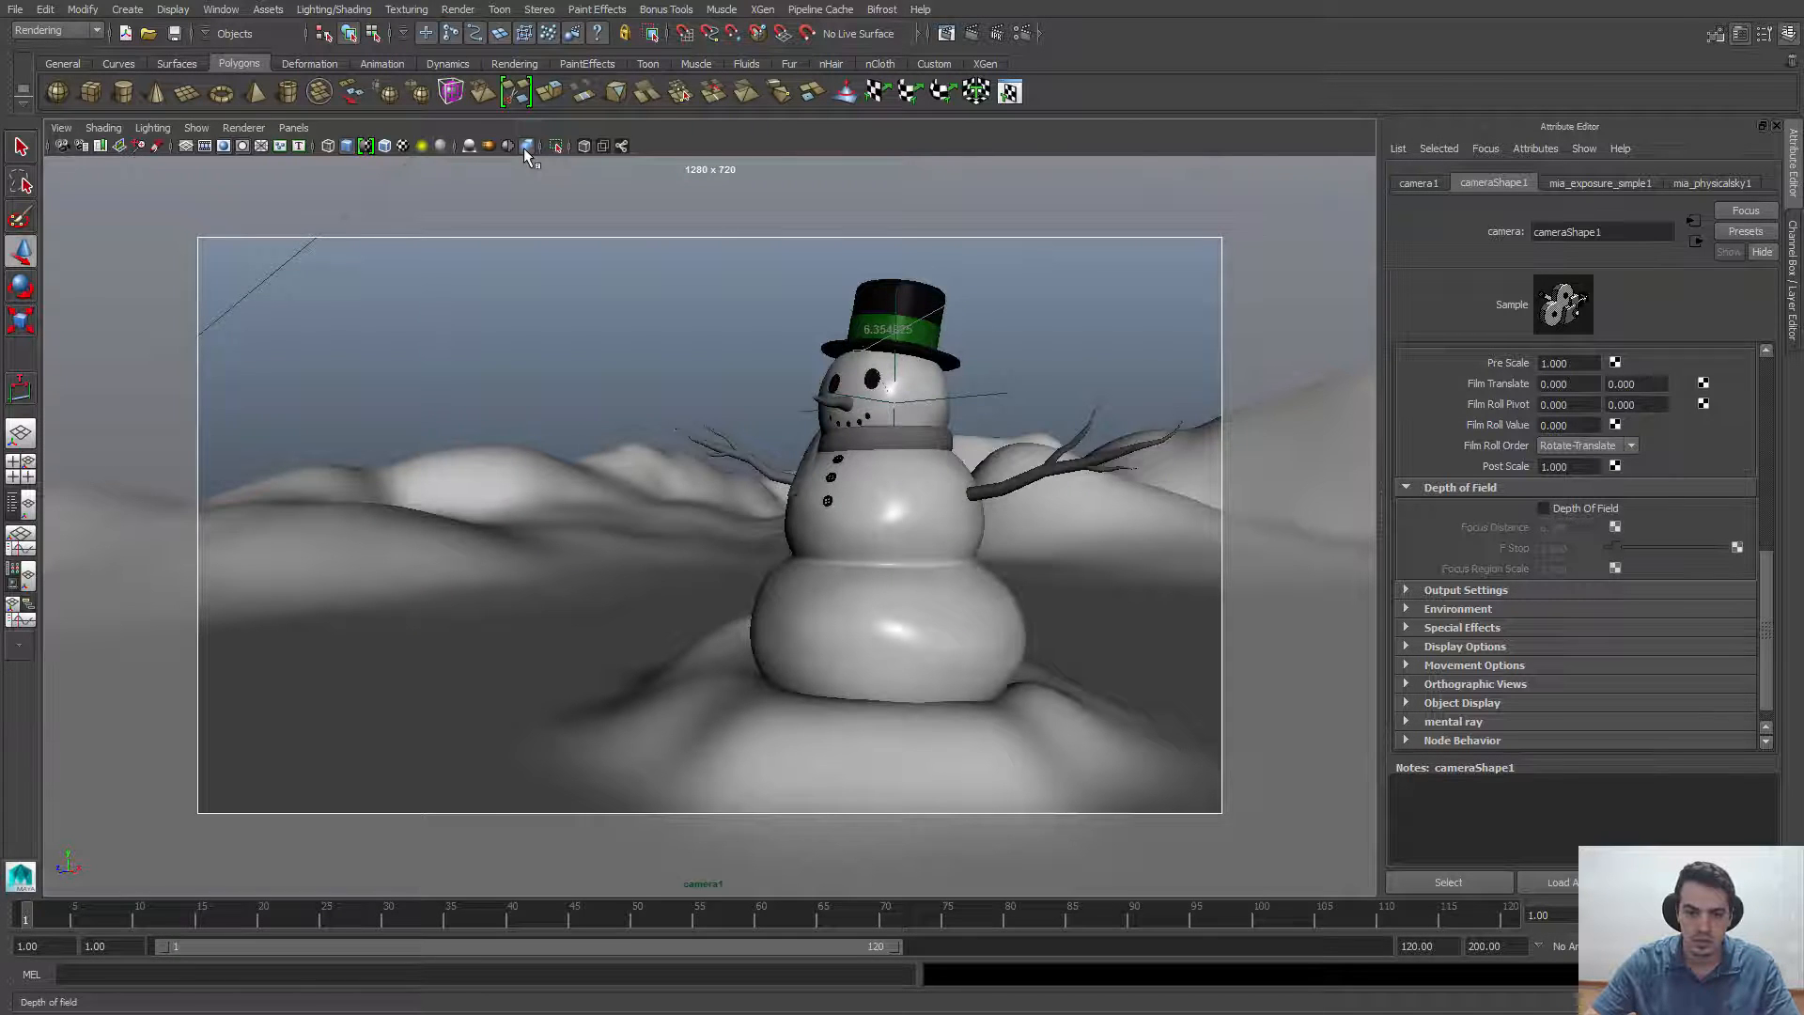
click(524, 148)
click(525, 148)
click(525, 147)
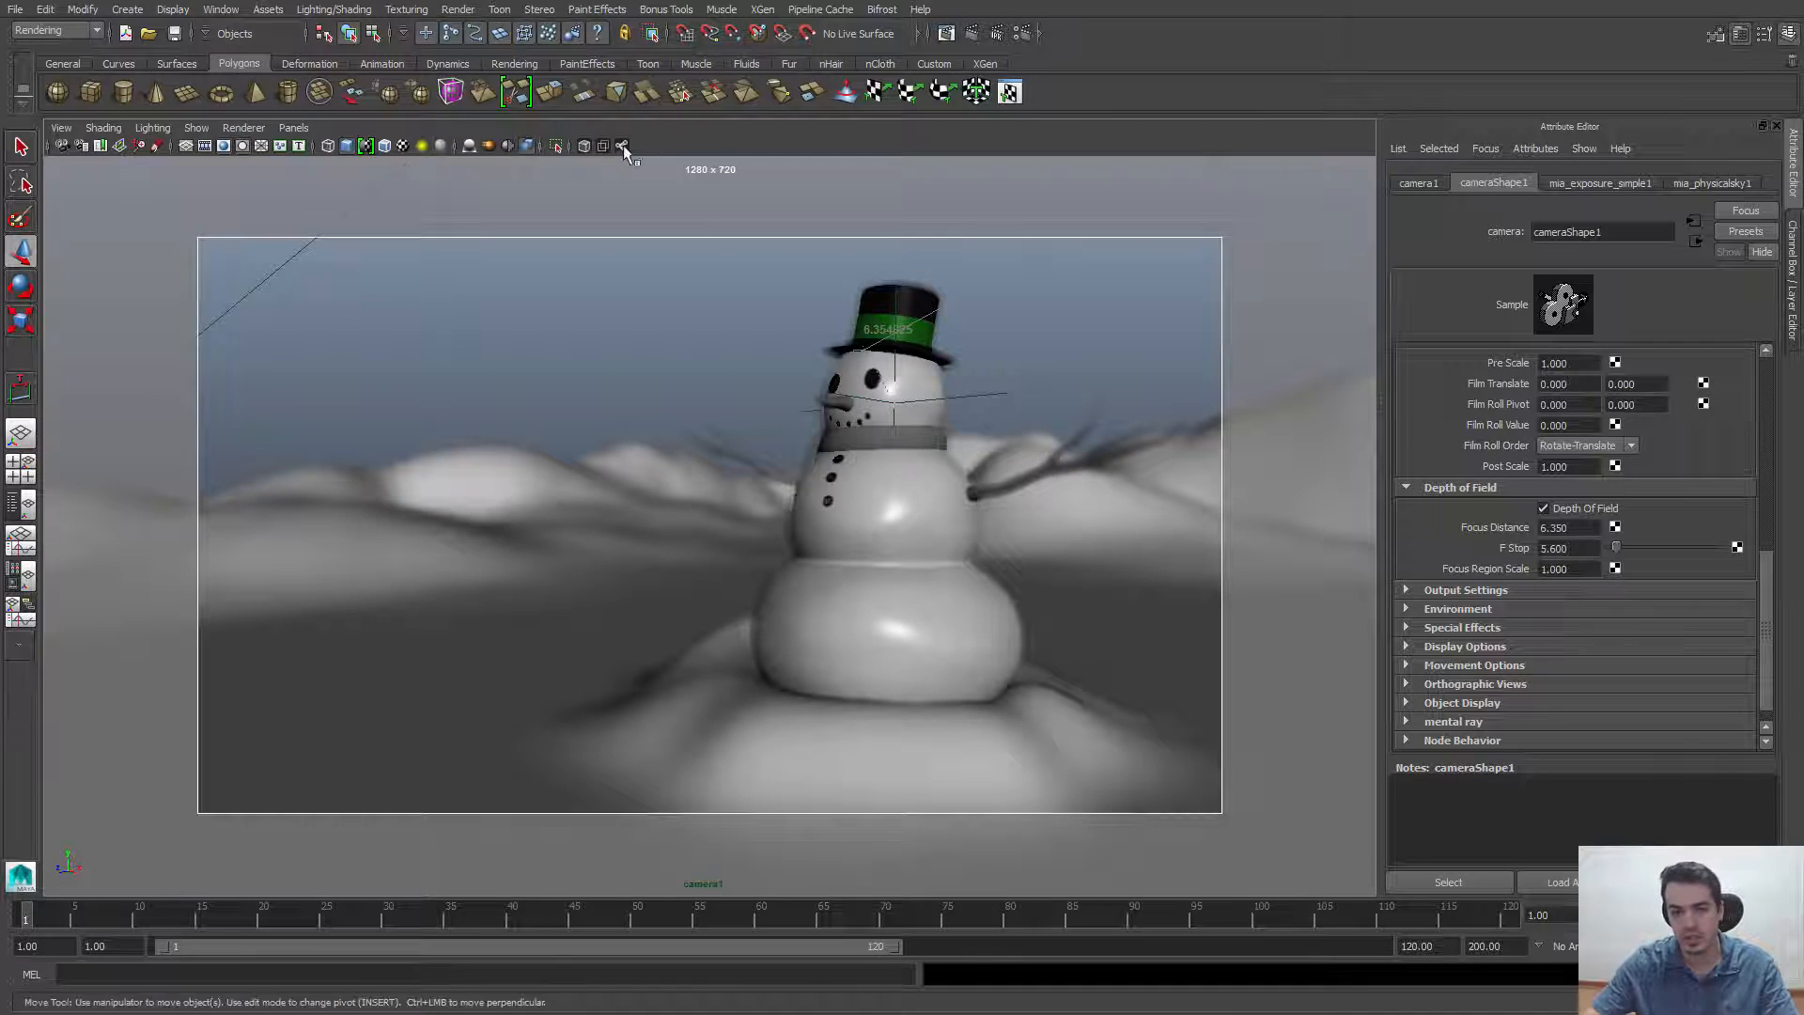
click(527, 148)
click(528, 149)
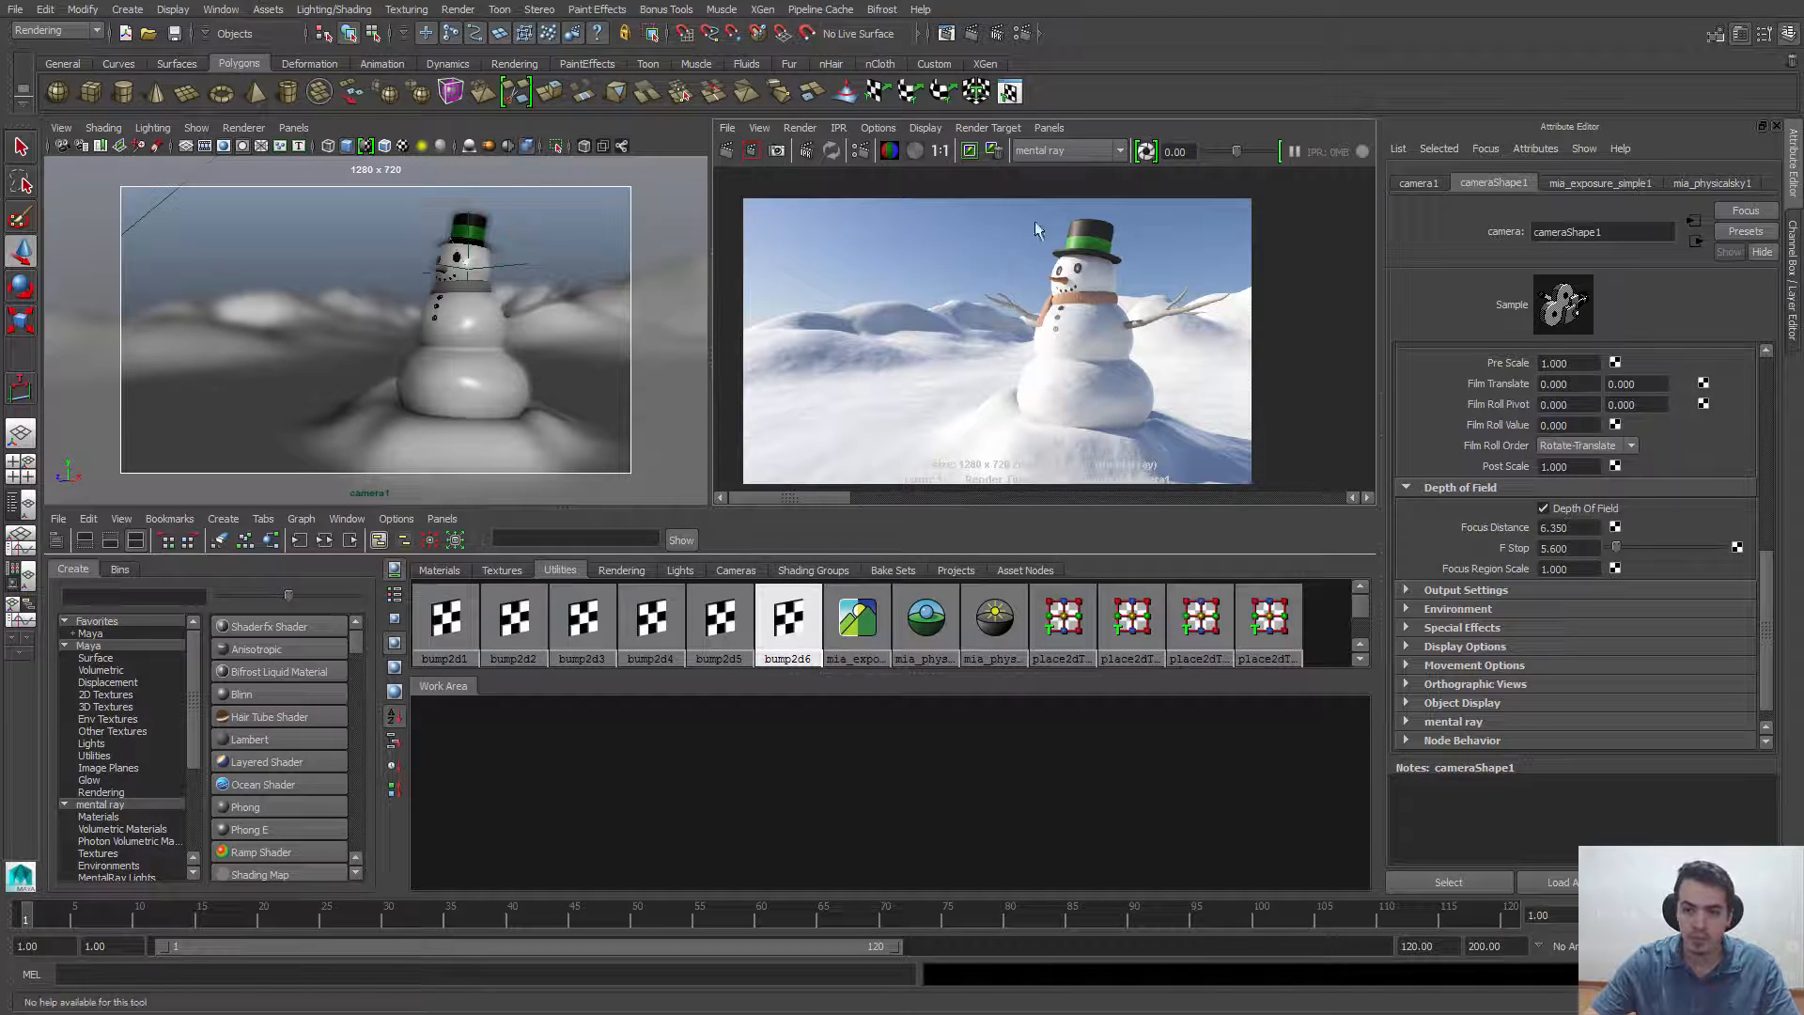
Lower mental ray's unified sampling quality to 0.10 in the render settings
click(1022, 34)
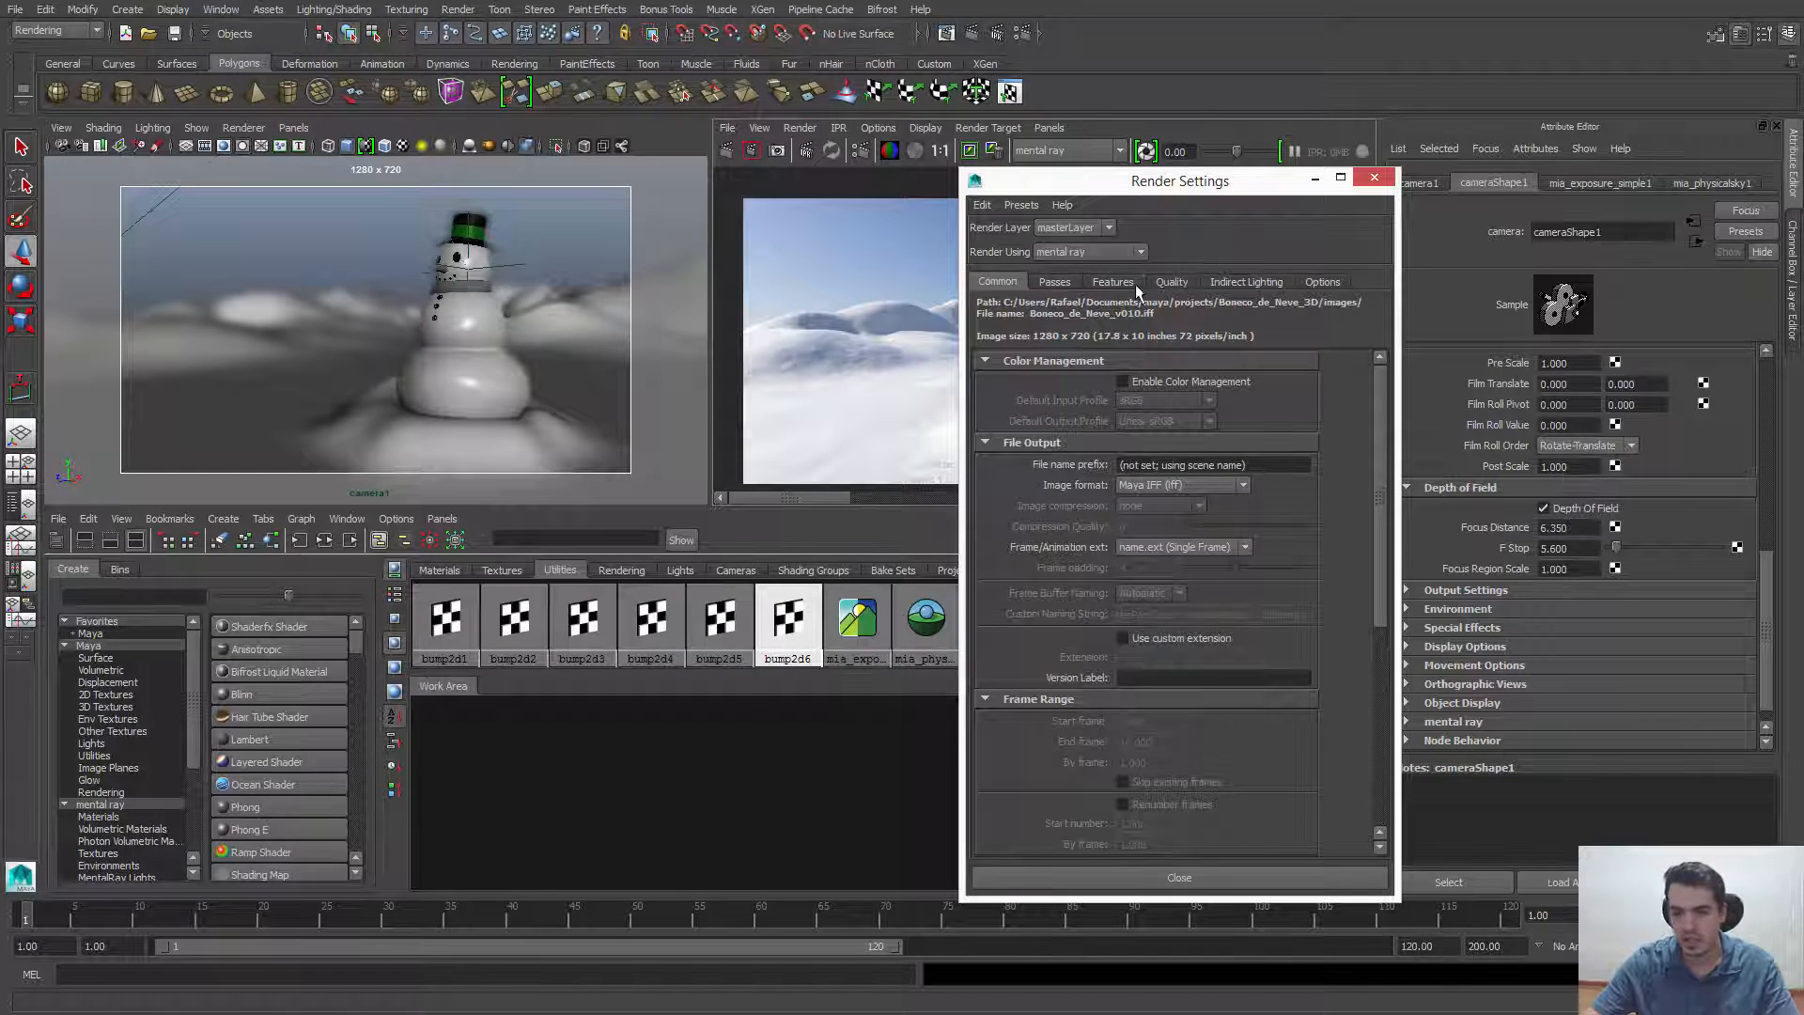
click(1176, 283)
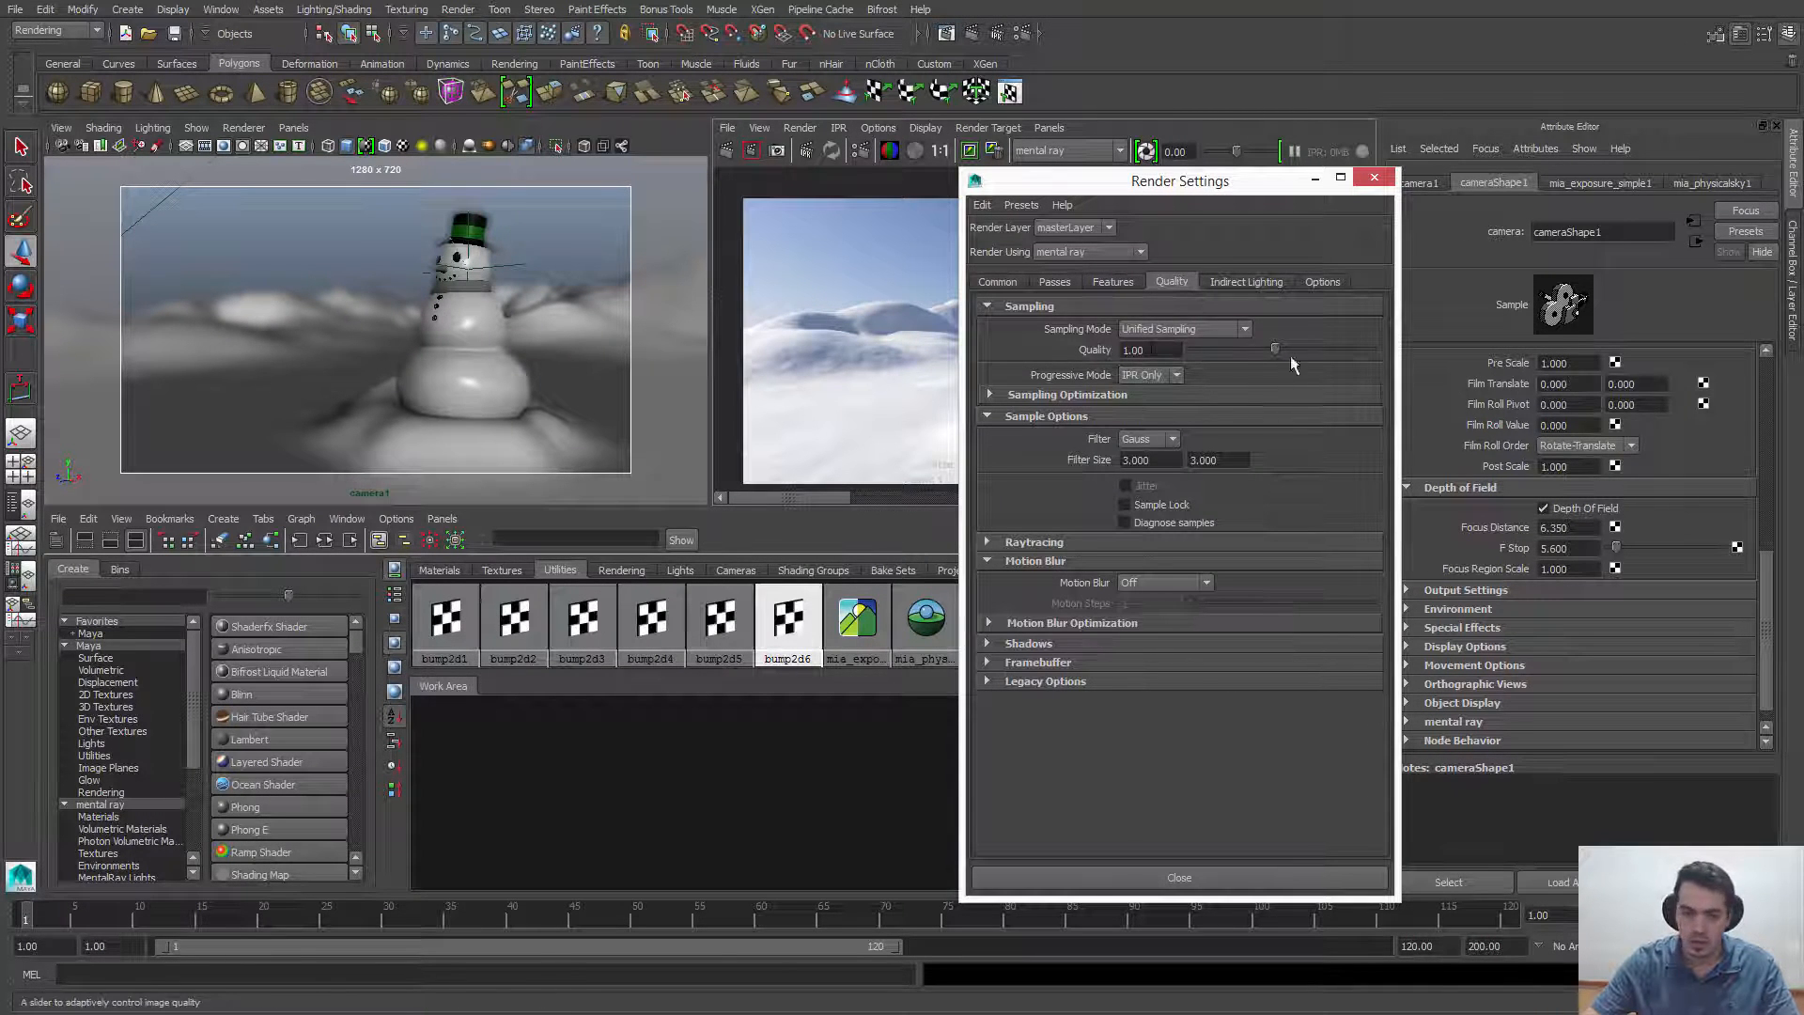
click(1067, 394)
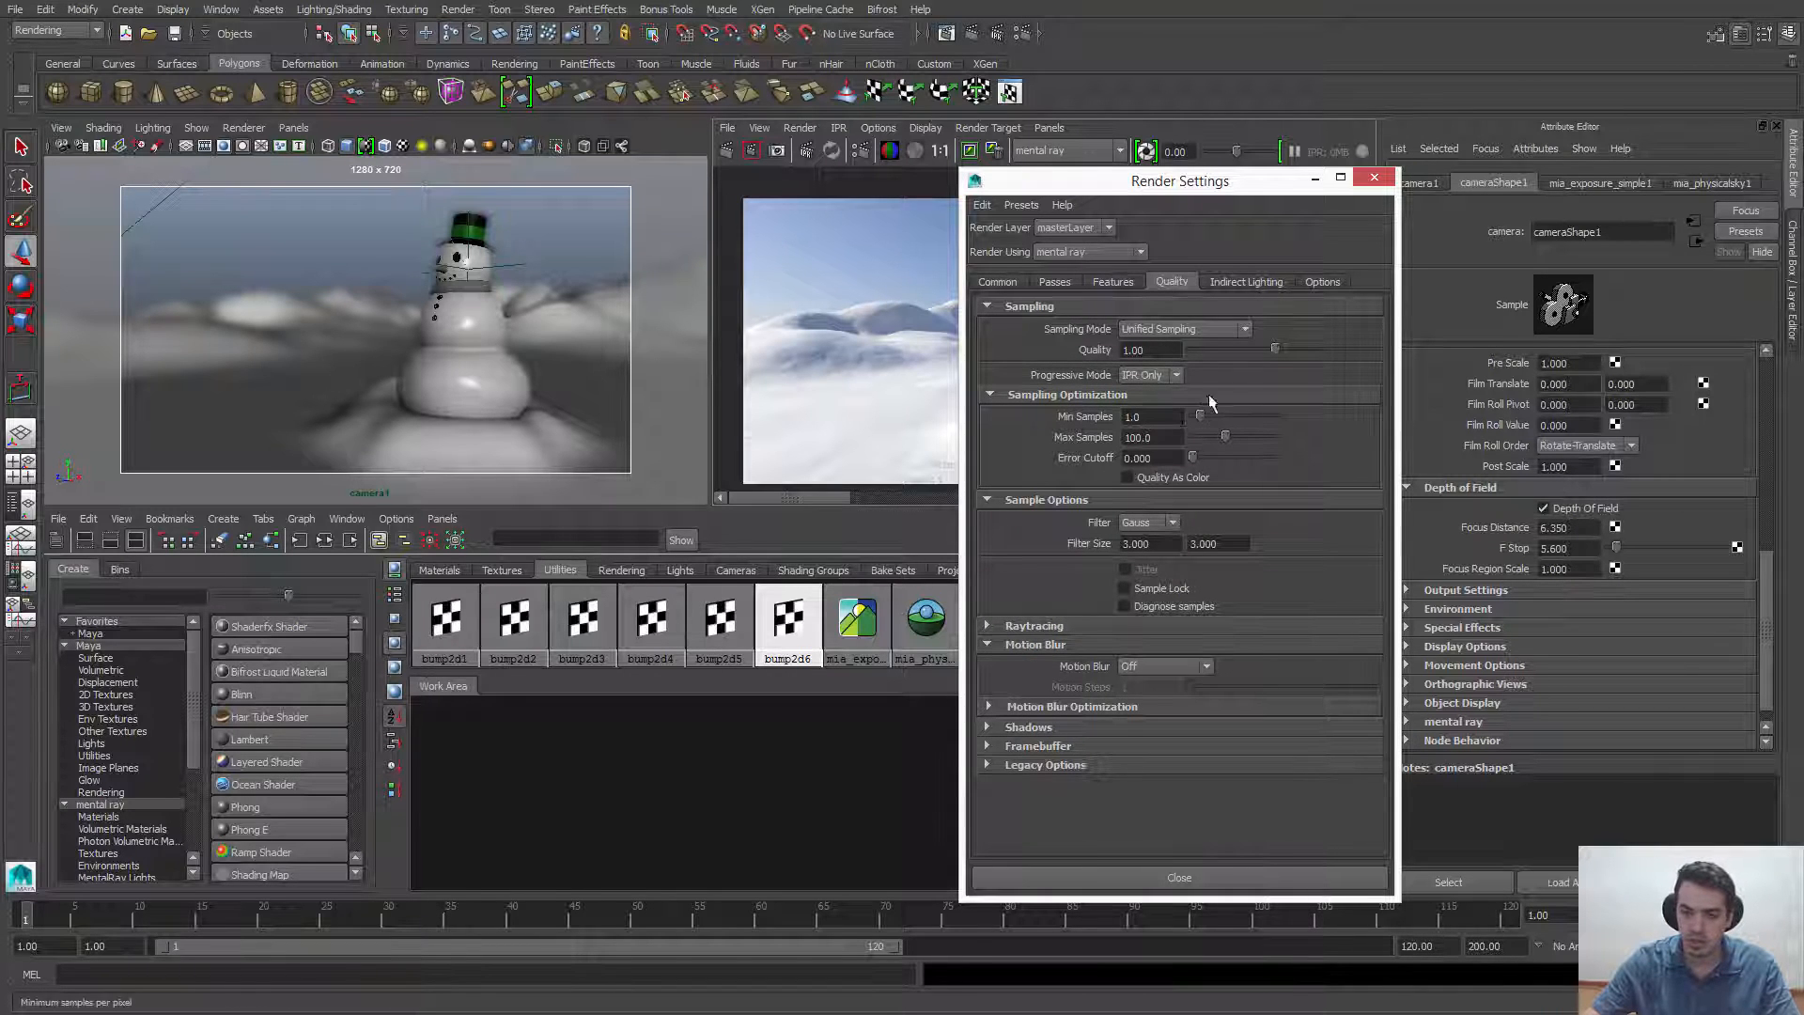
drag(1274, 349, 1251, 349)
Set the maximum samples to 1.0 in the sampling optimization settings and close the render settings
double_click(1148, 437)
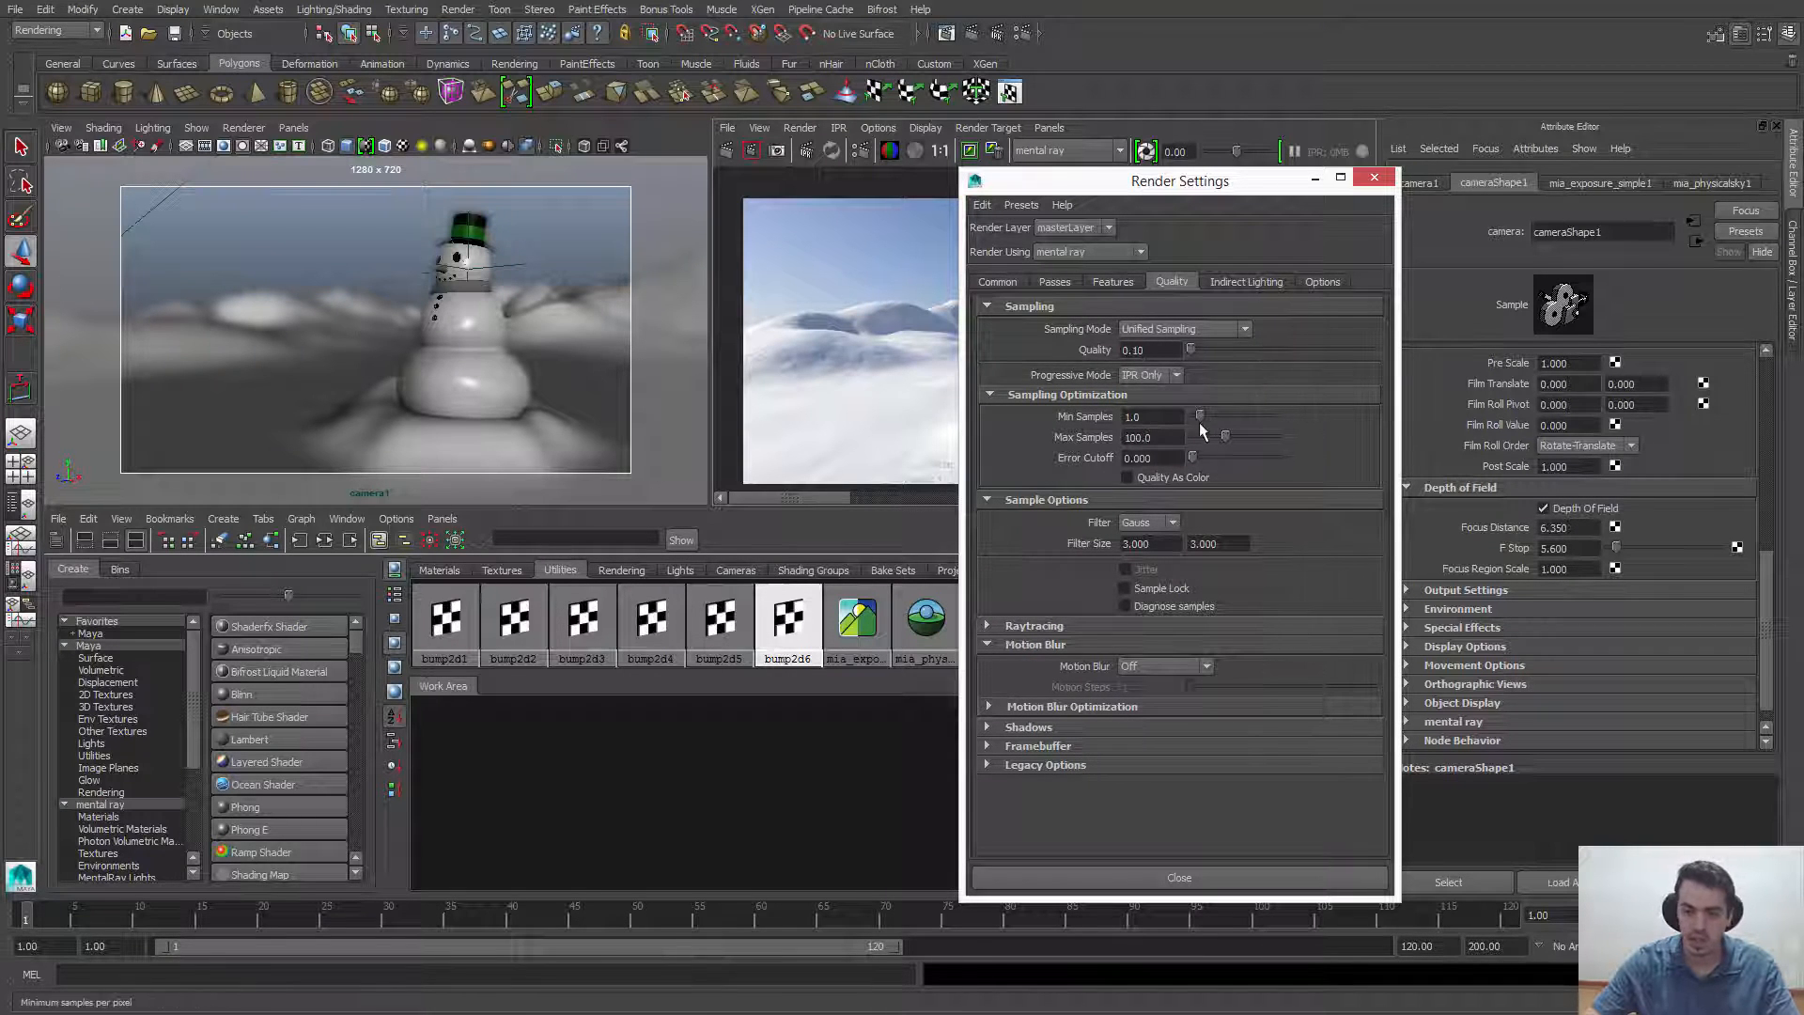
text(0.1)
key(Return)
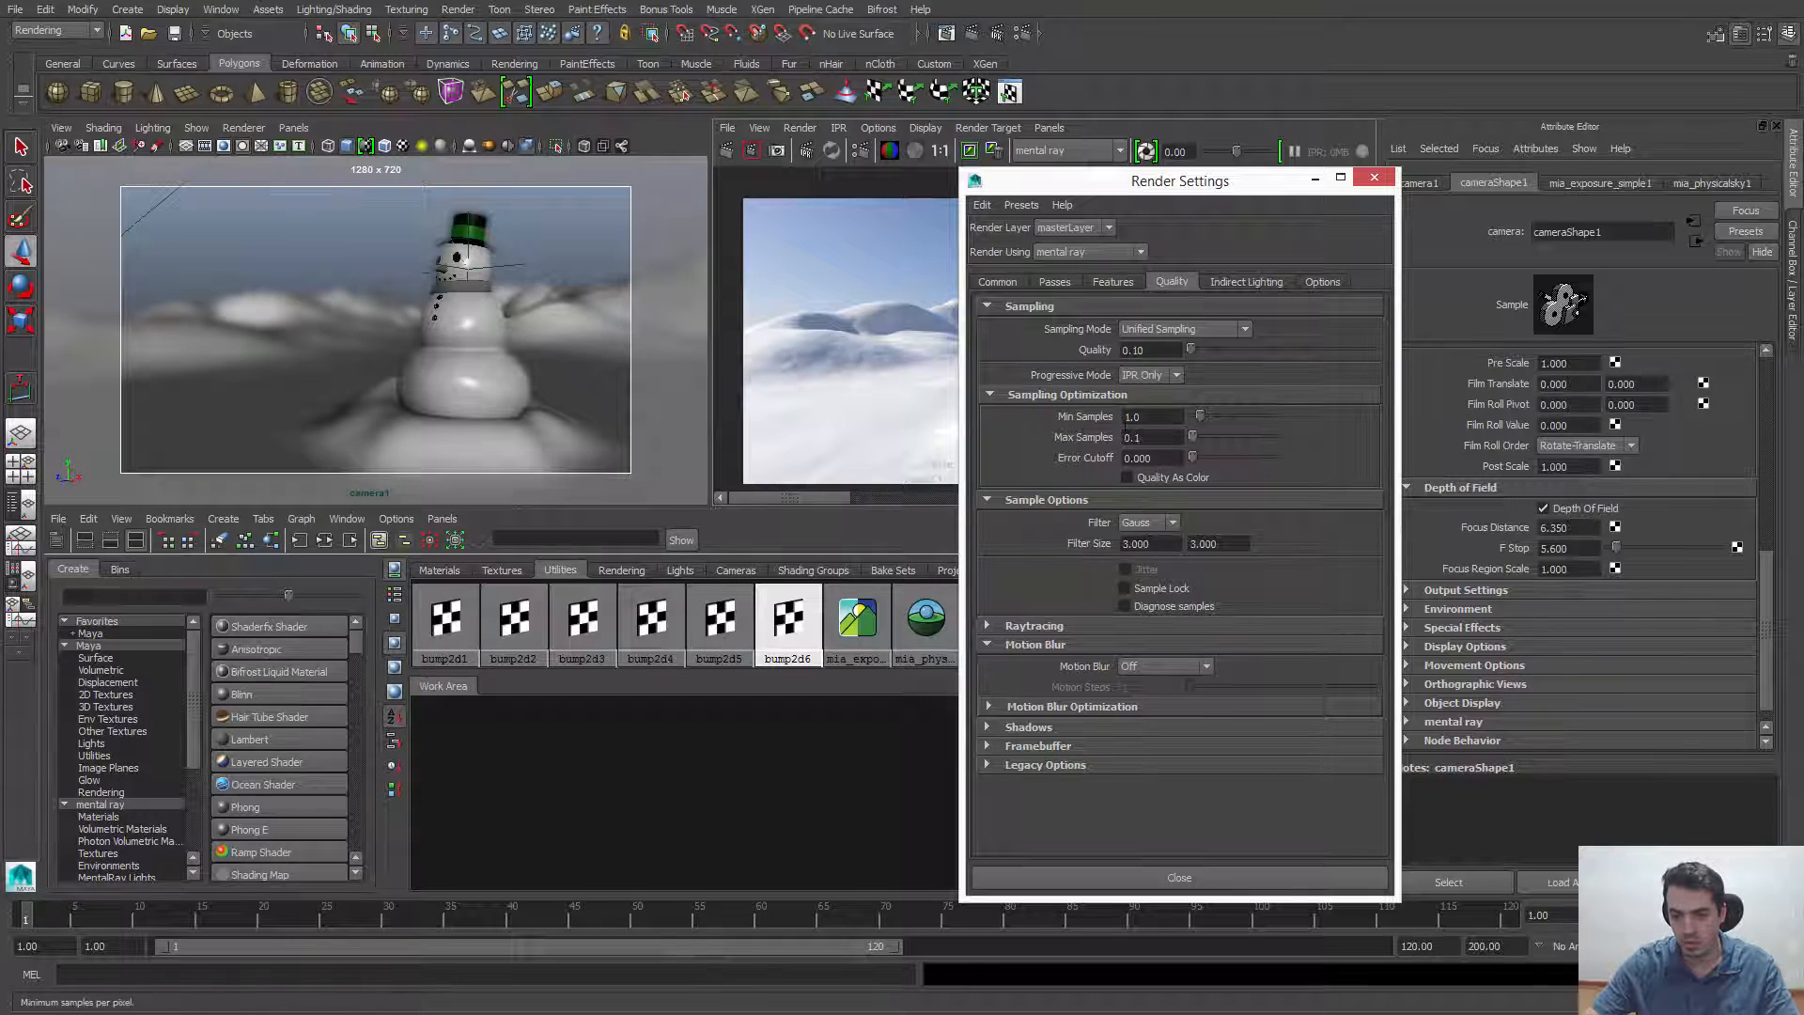
drag(1175, 438, 1104, 440)
text(1)
double_click(1158, 417)
double_click(1137, 350)
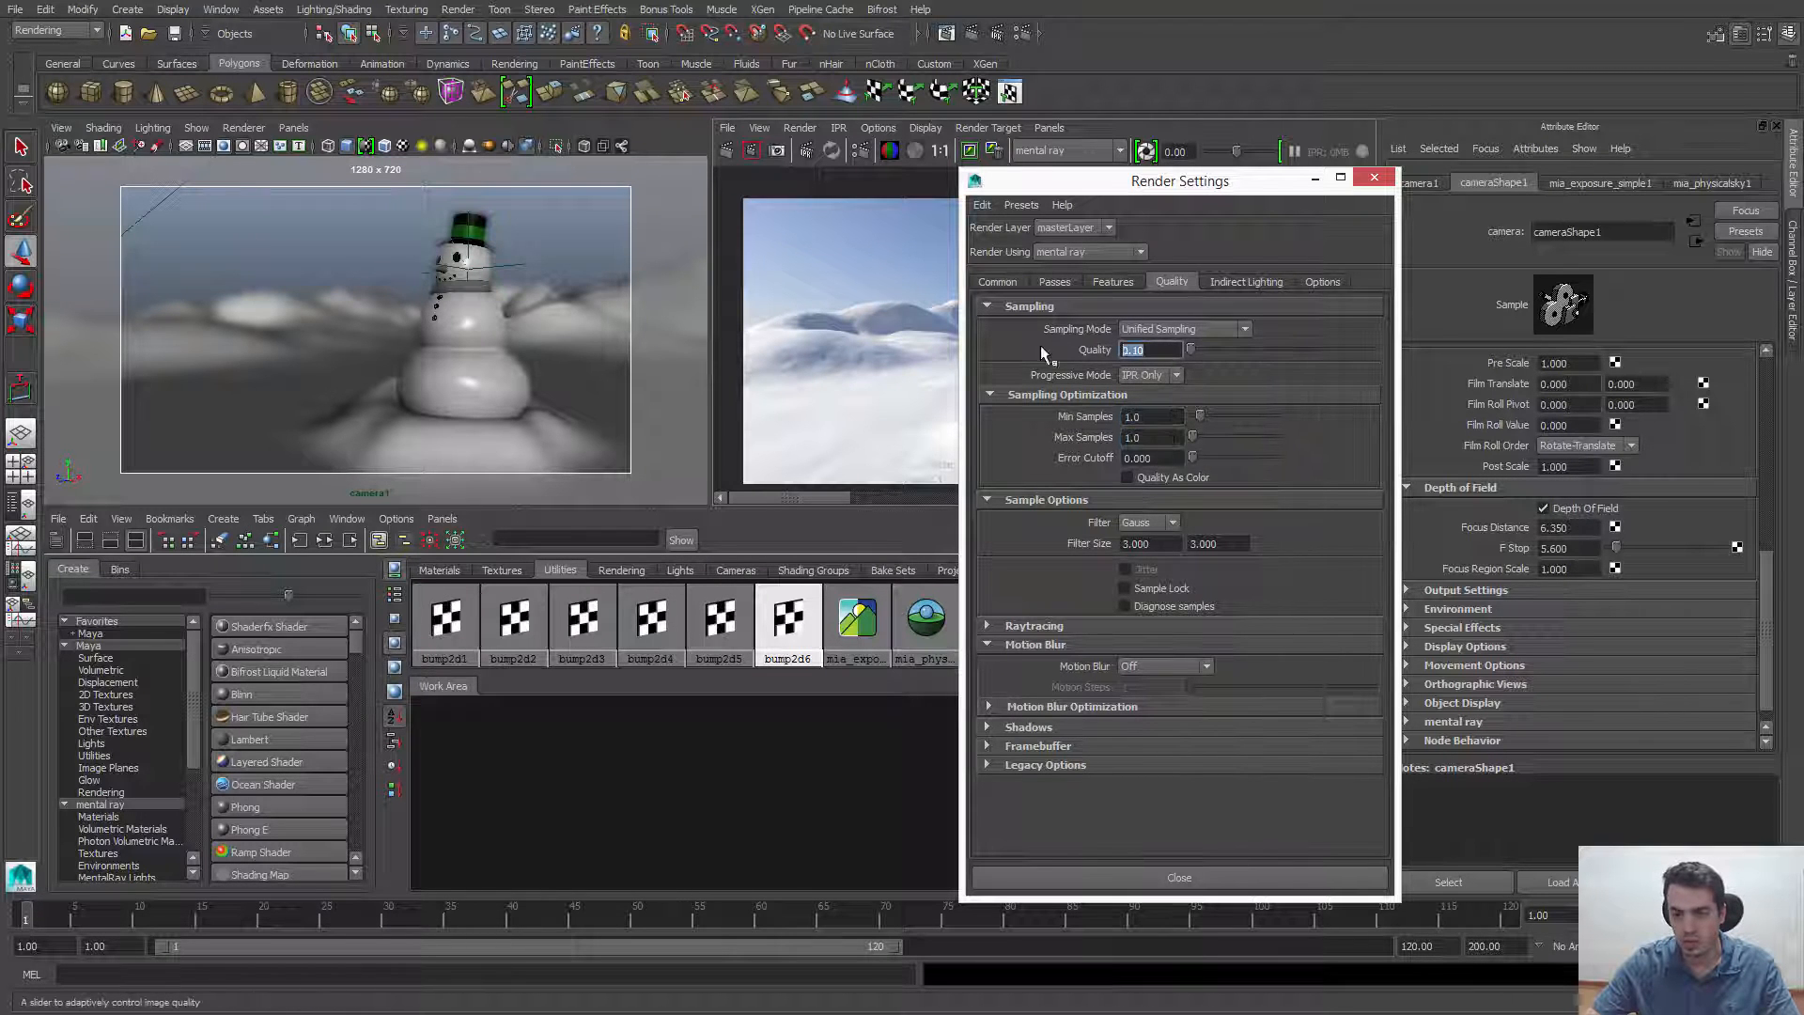
click(1375, 177)
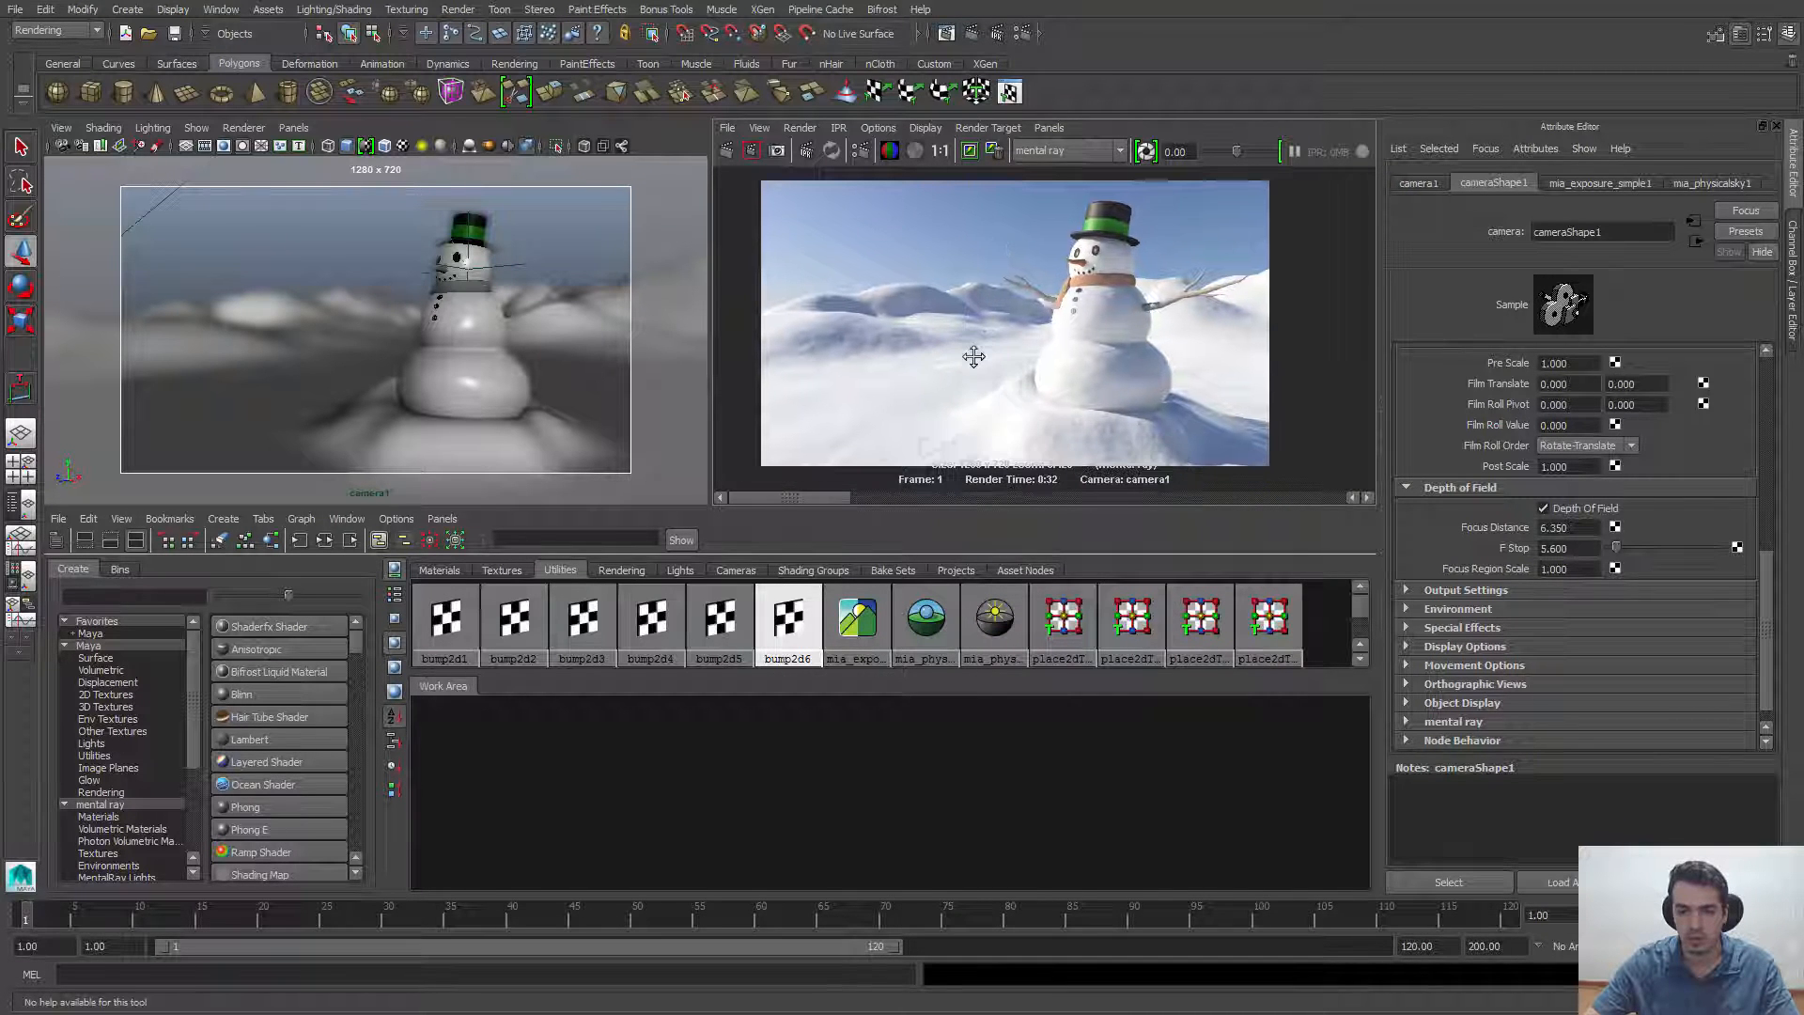
Keep the current render for comparison and render camera1 with mental ray in the enlarged render view
click(969, 150)
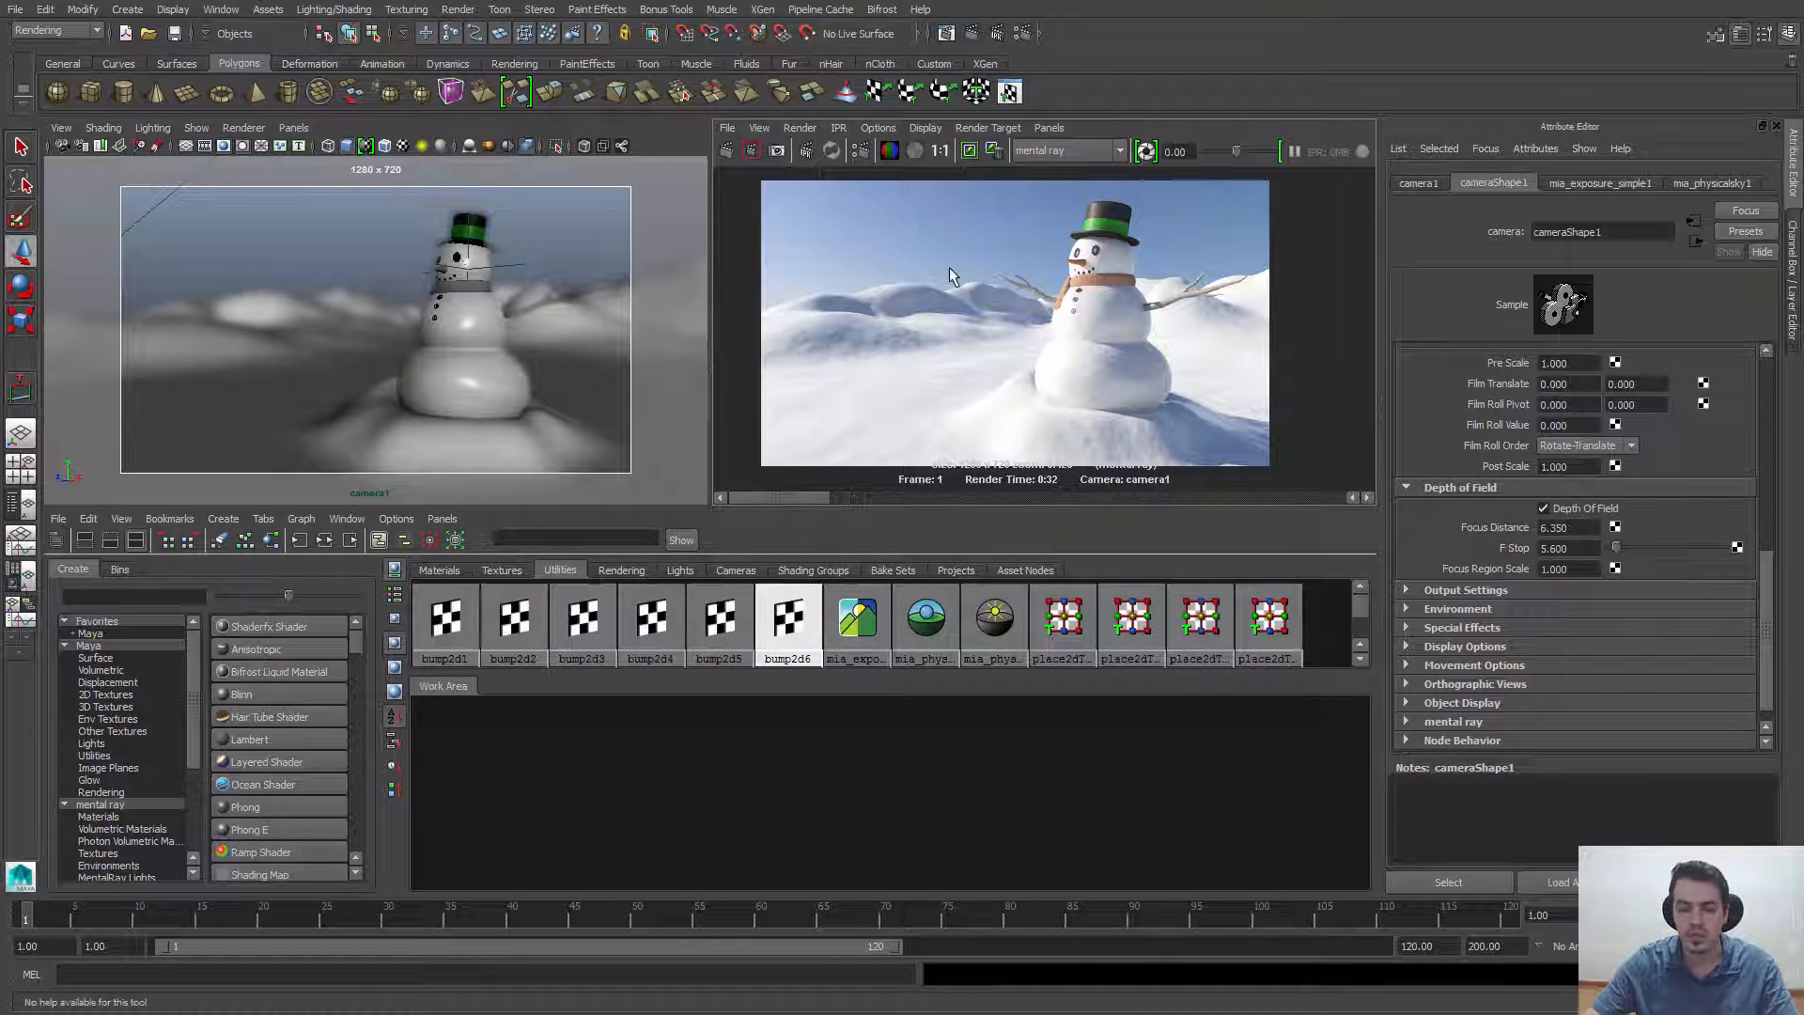
key(space)
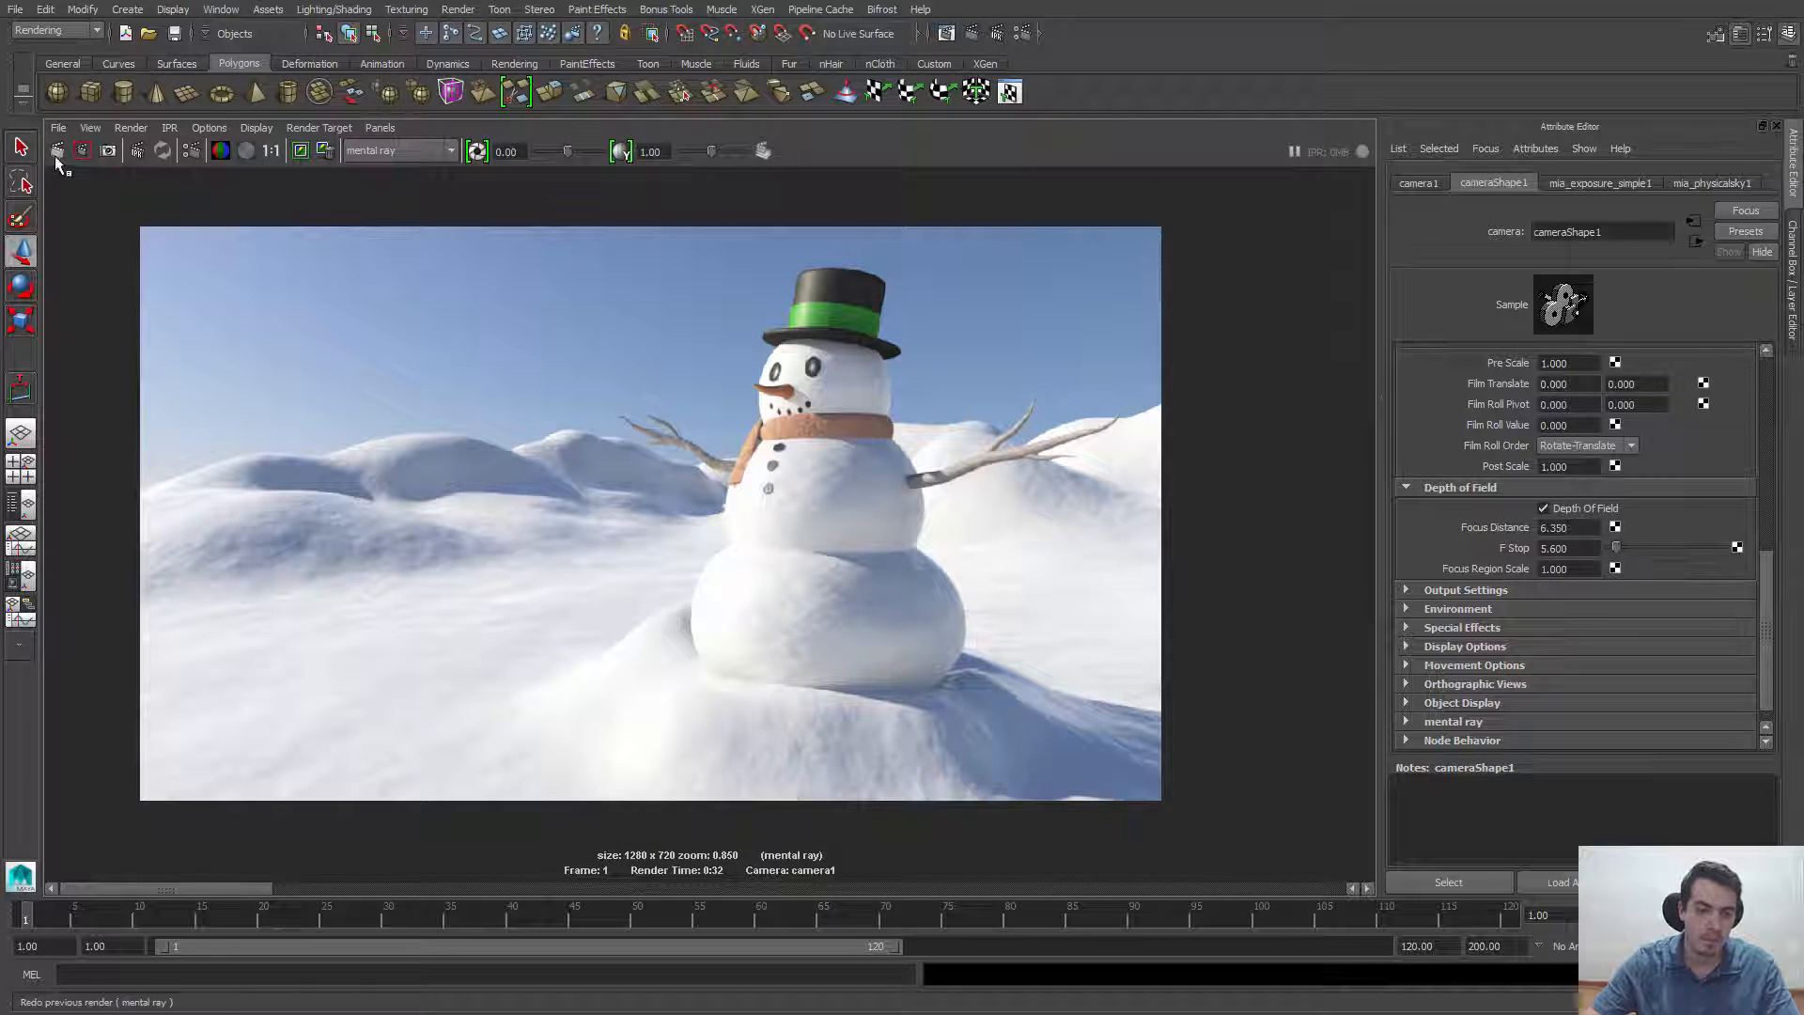
click(127, 128)
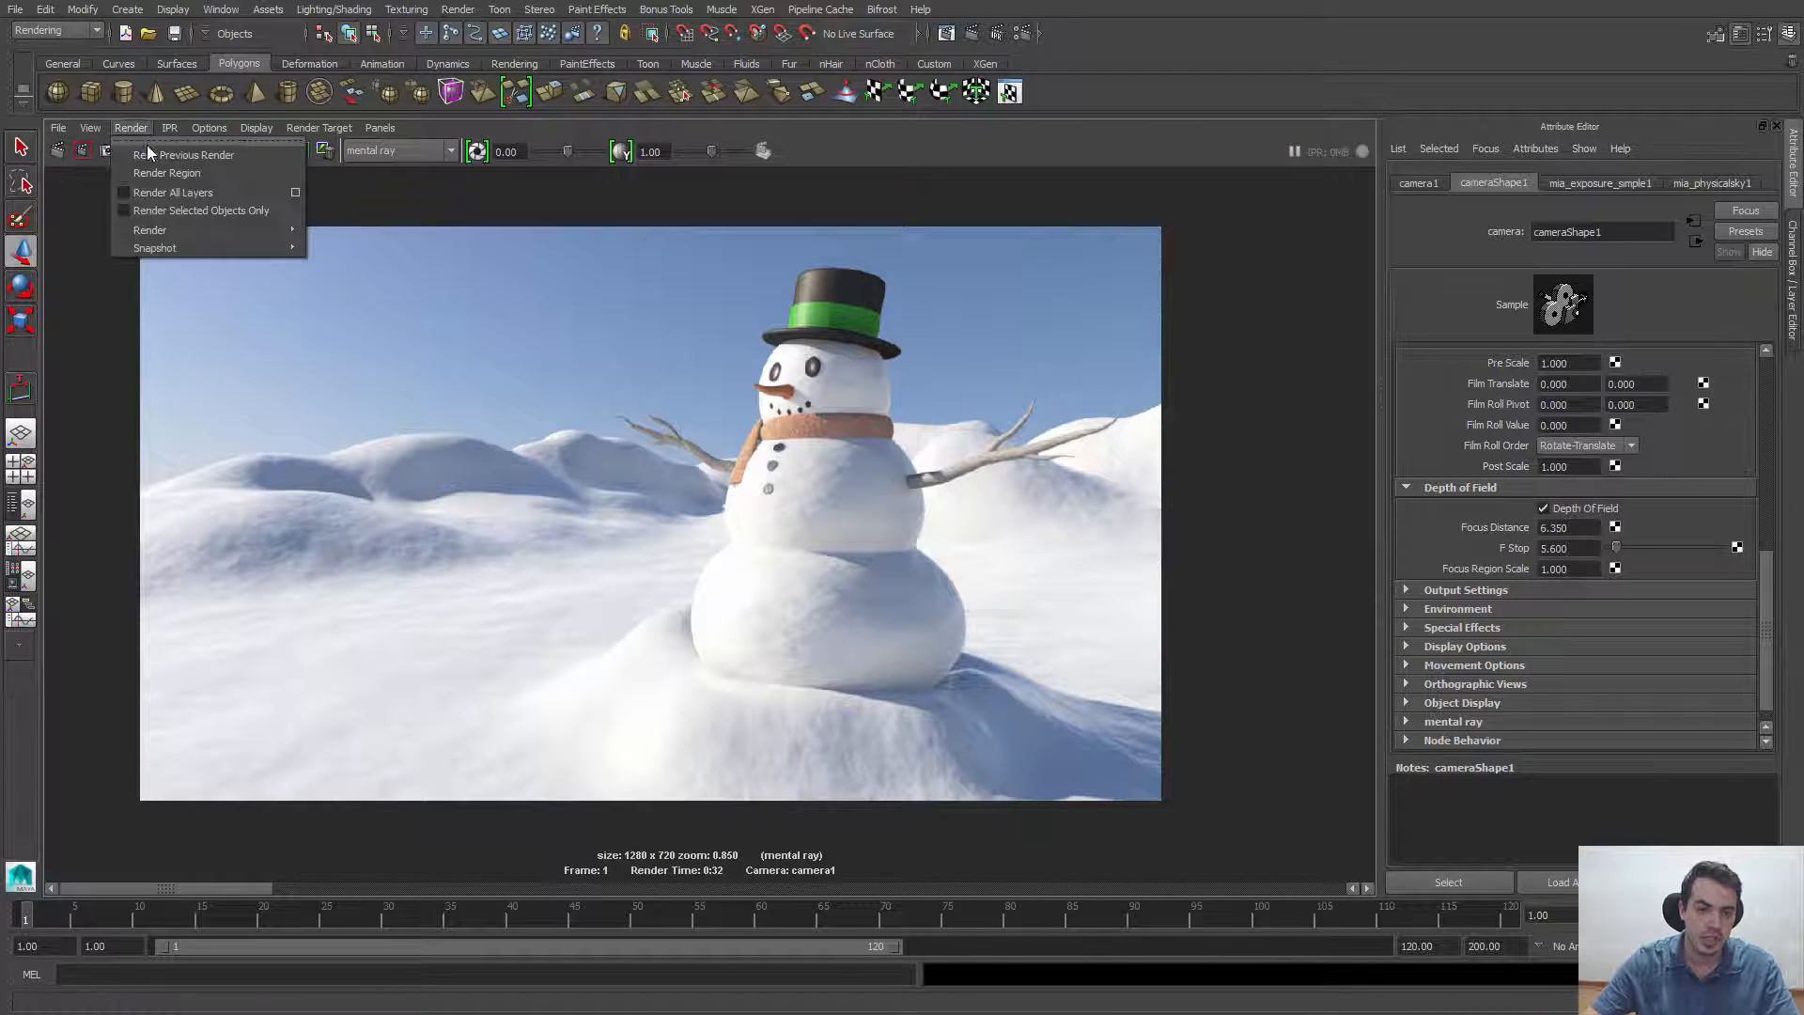
mouse_move(152, 229)
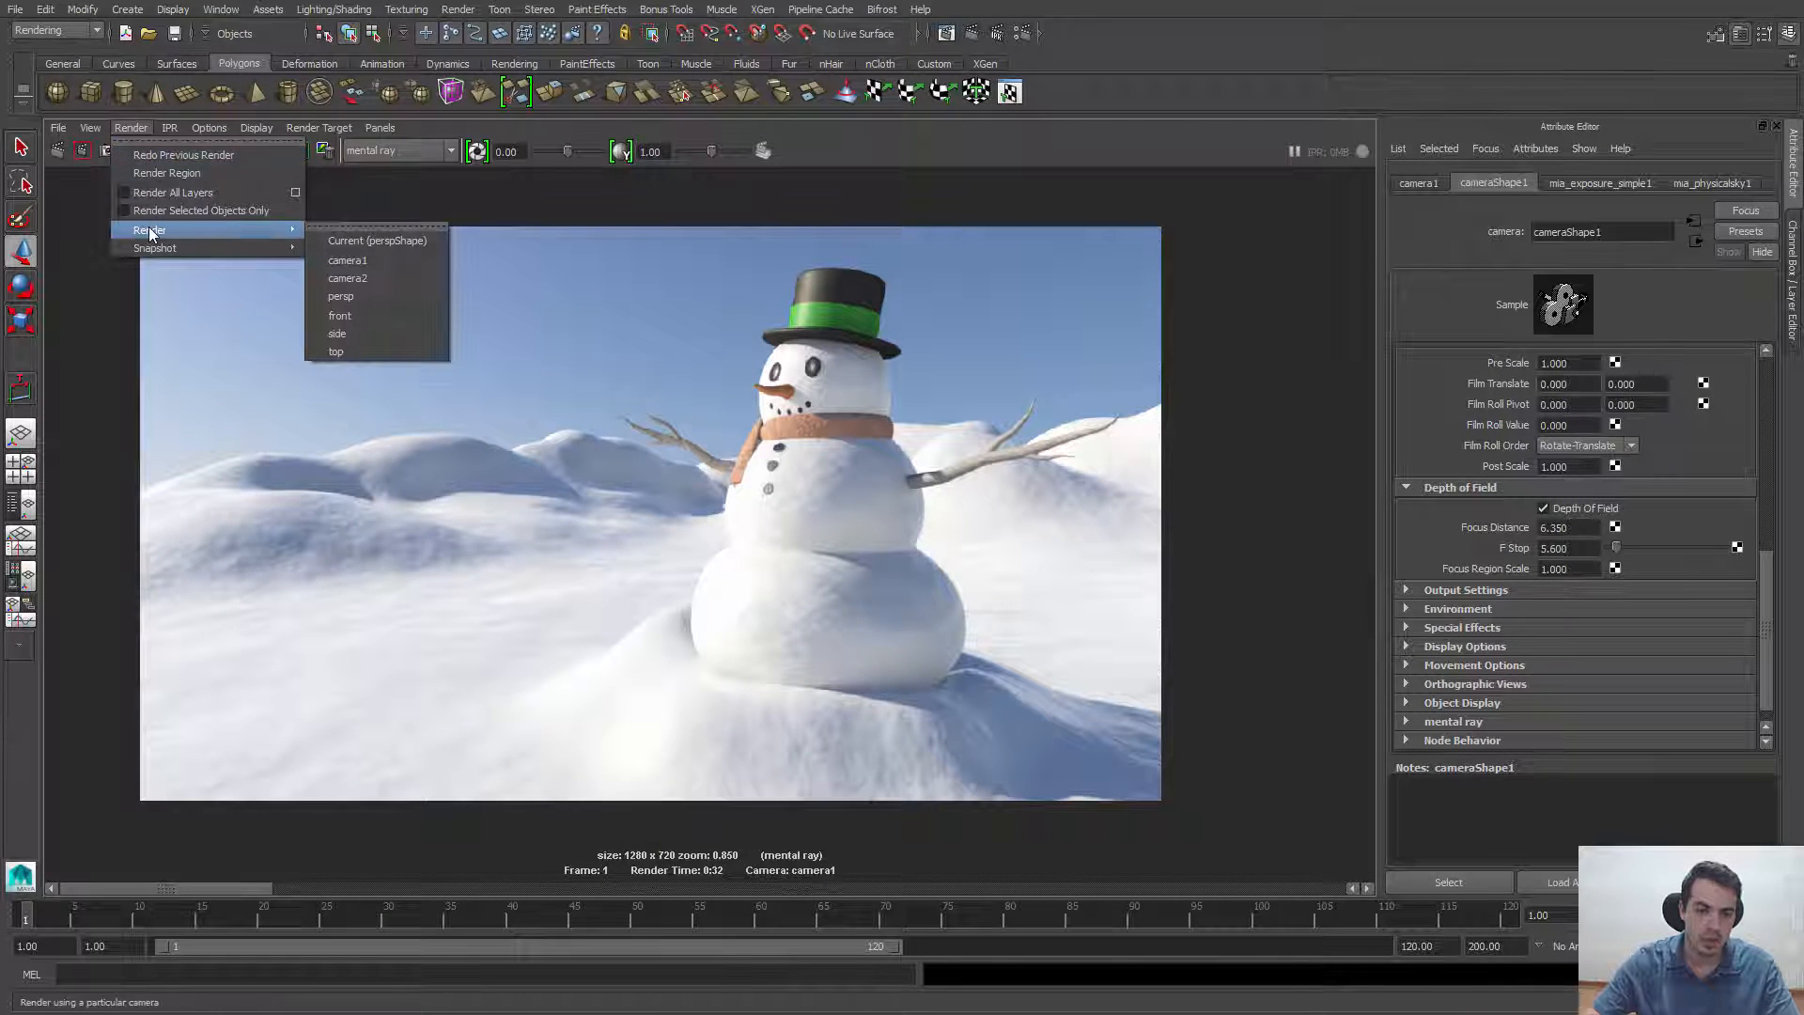
click(363, 261)
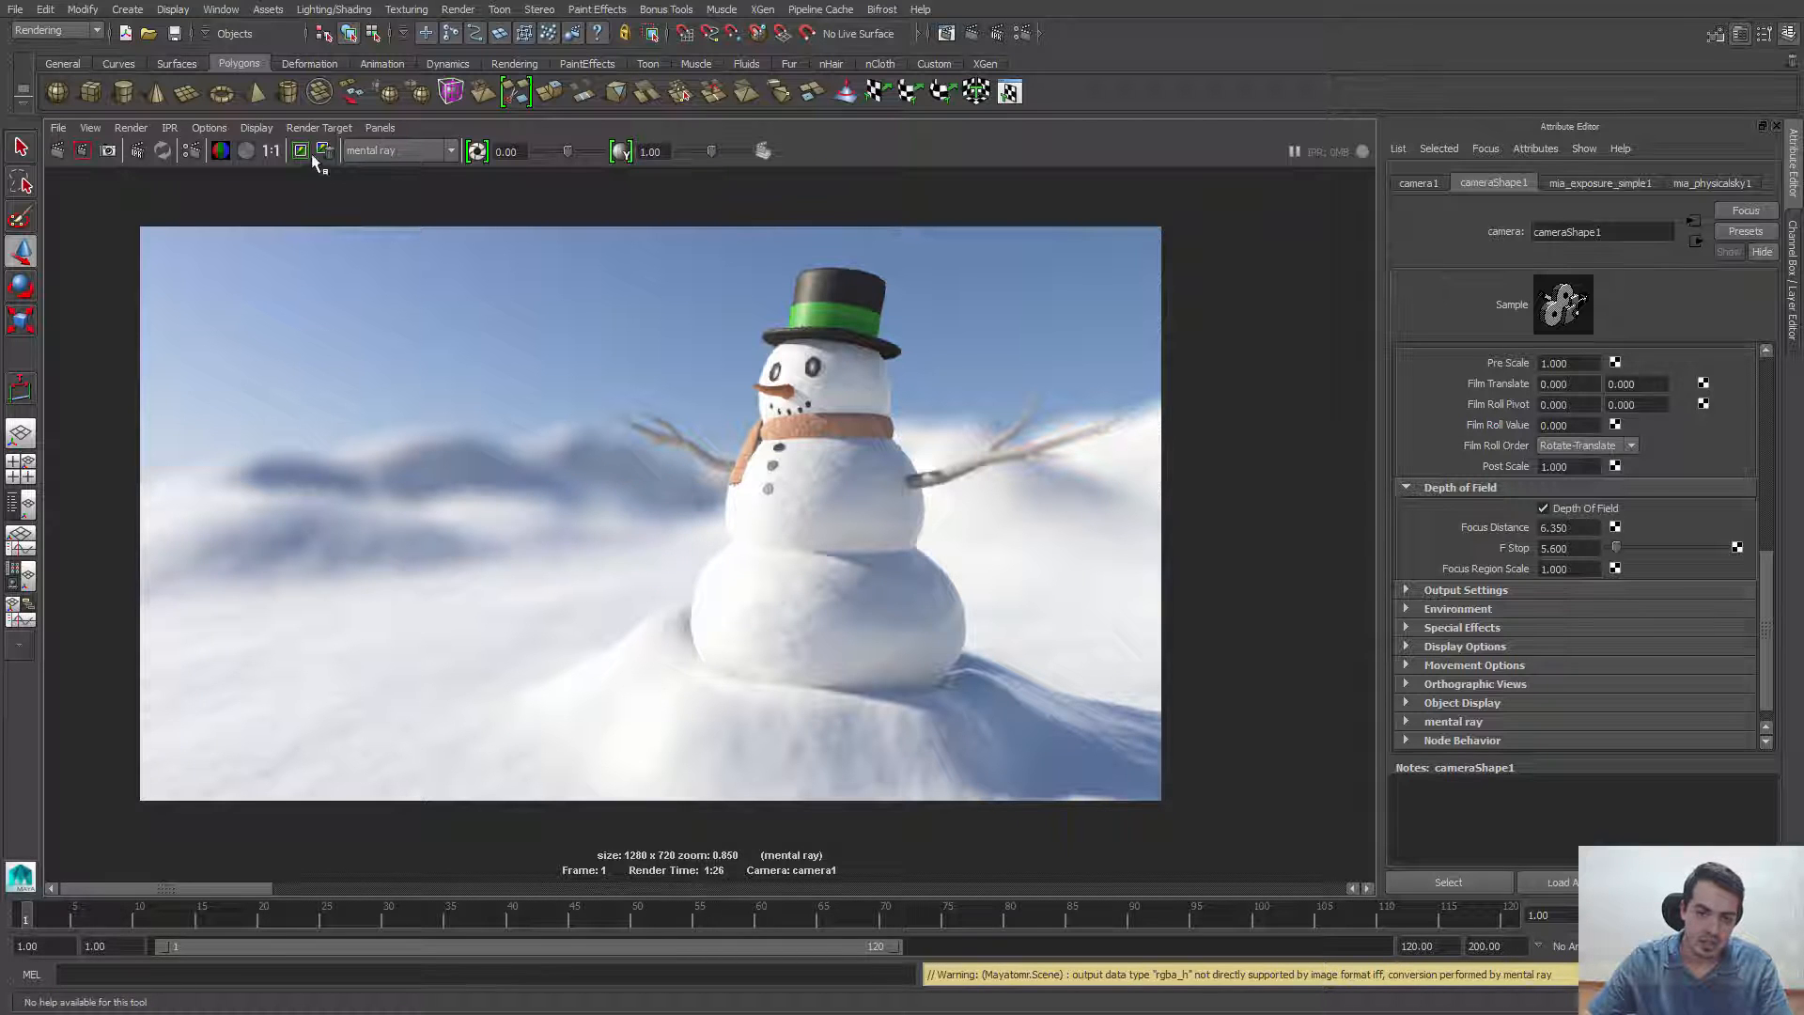
Inspect the blurred render at actual size and switch to the dof-30781.jpg reference photo in Windows Photo Viewer
click(270, 151)
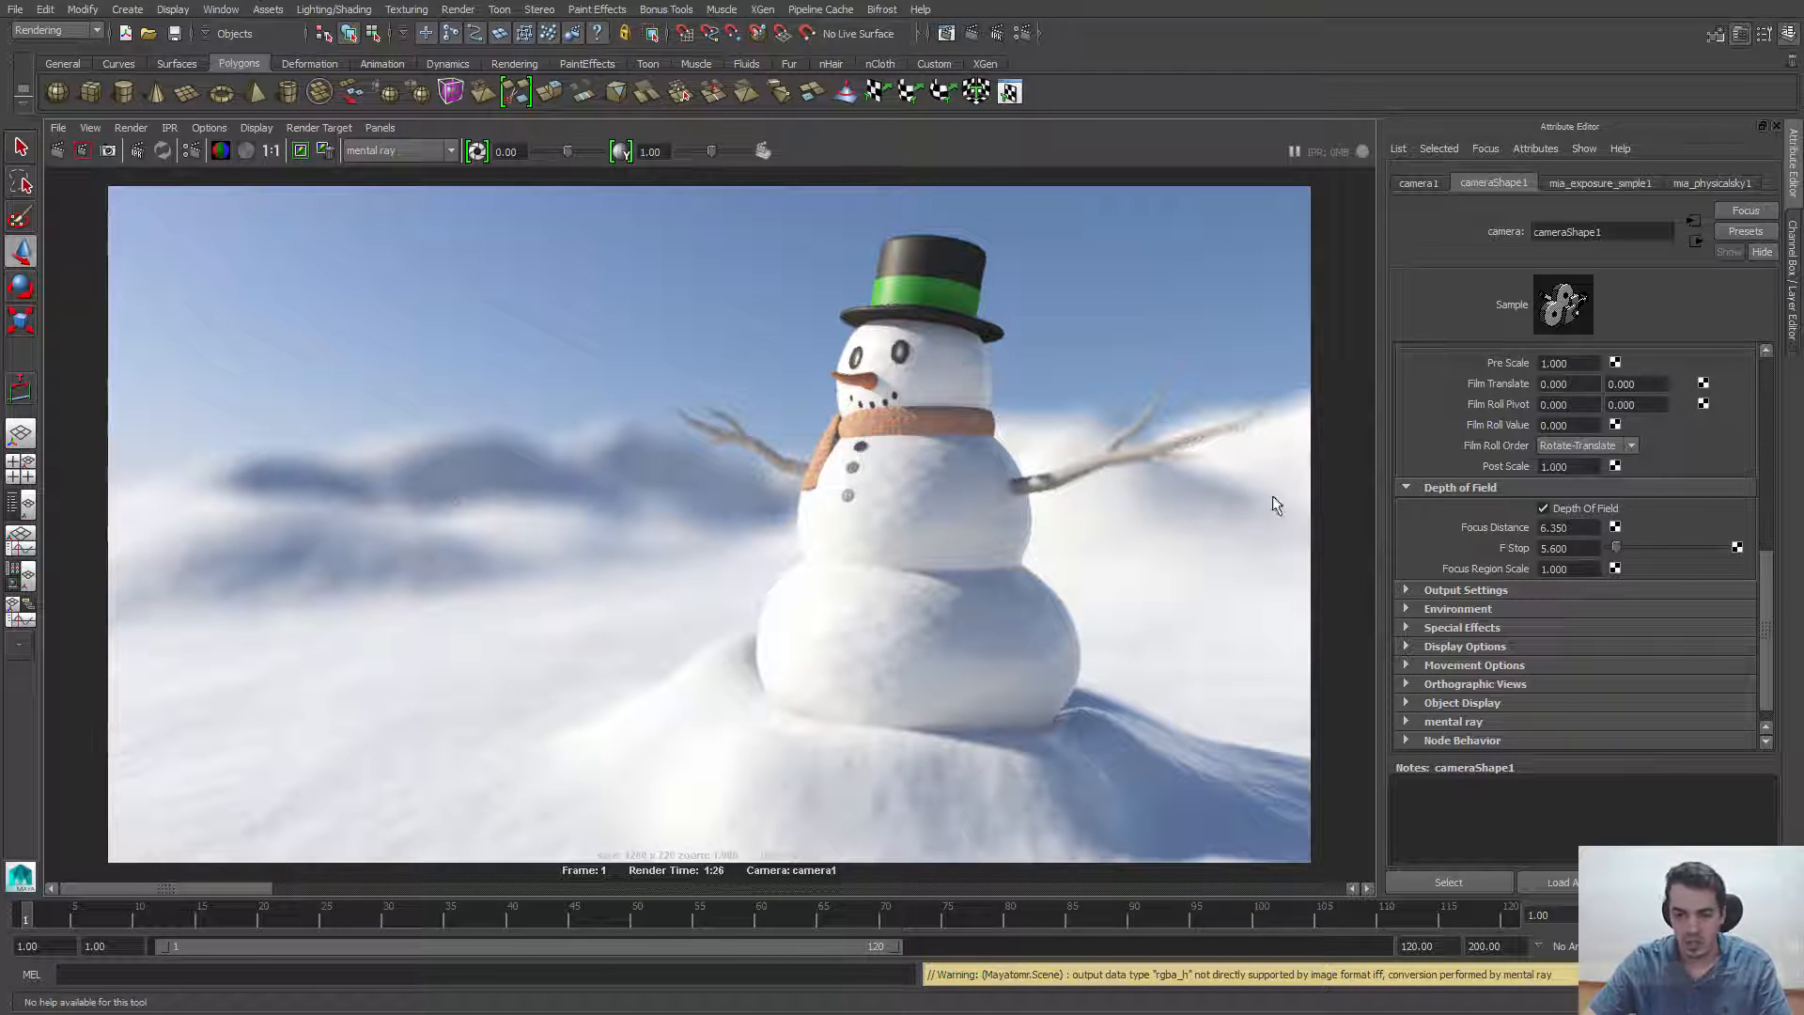
alt+middle_drag(1059, 568, 1039, 567)
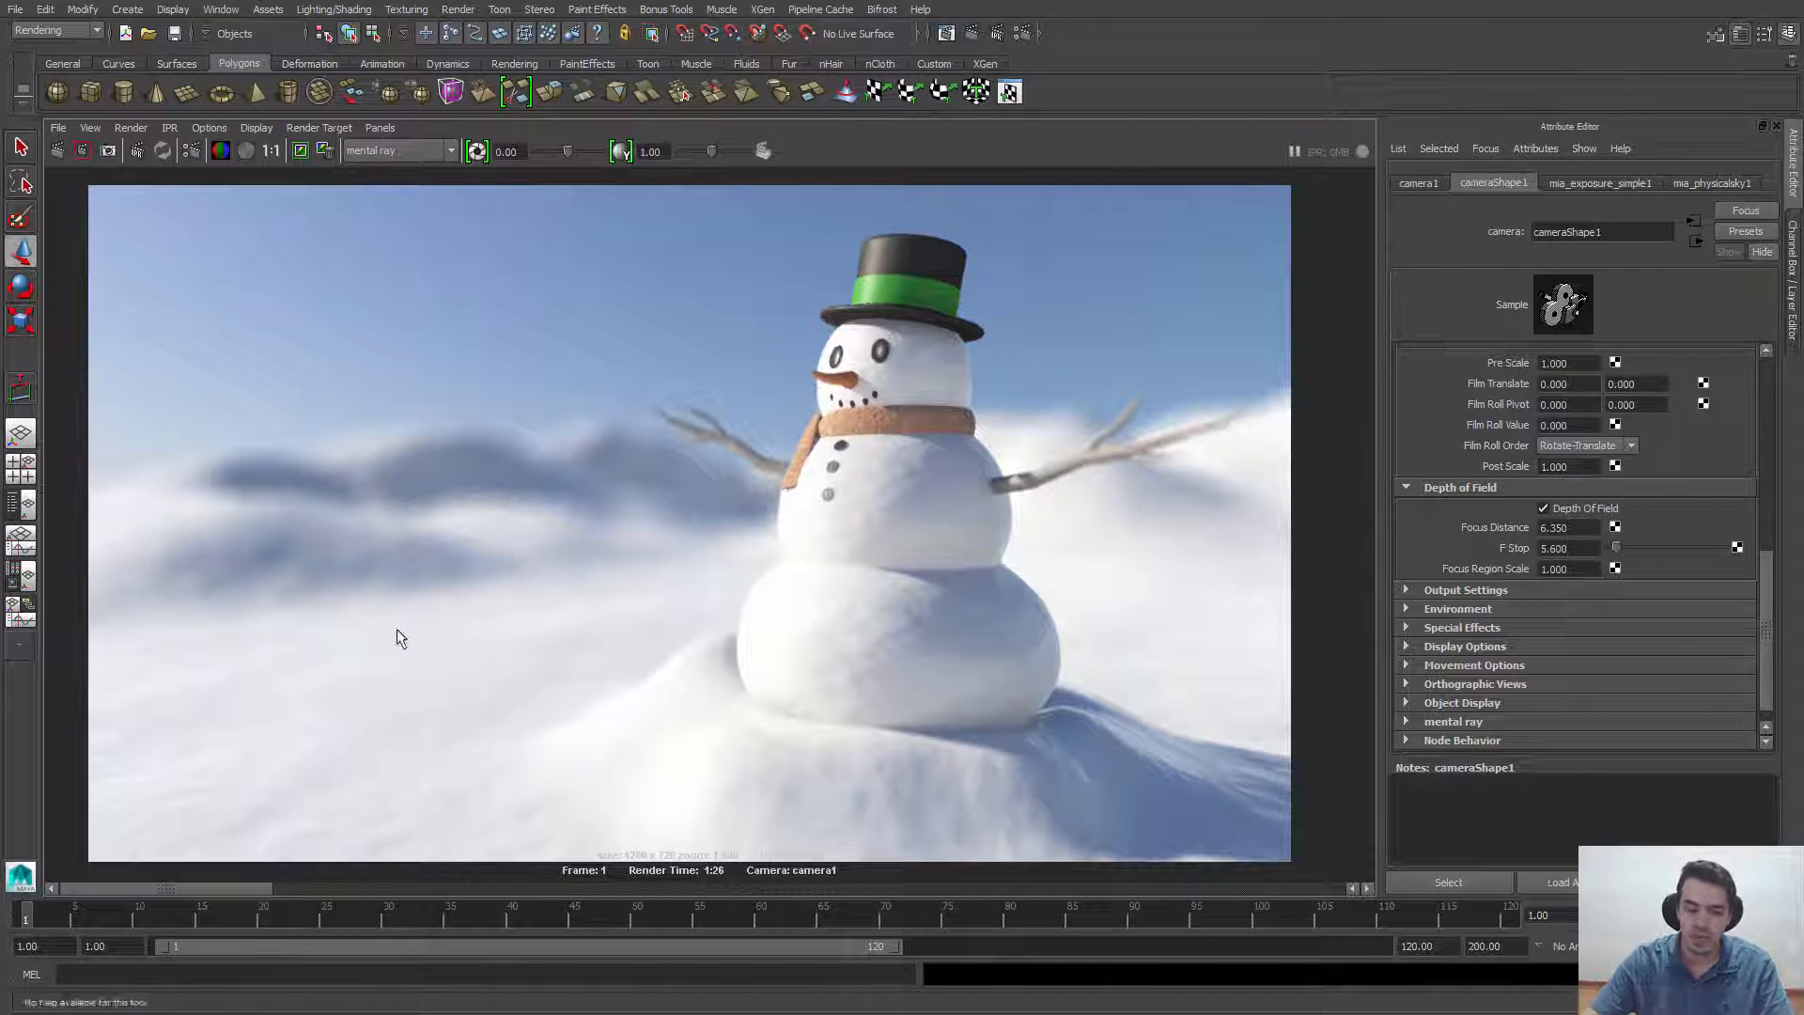
key(alt+Tab)
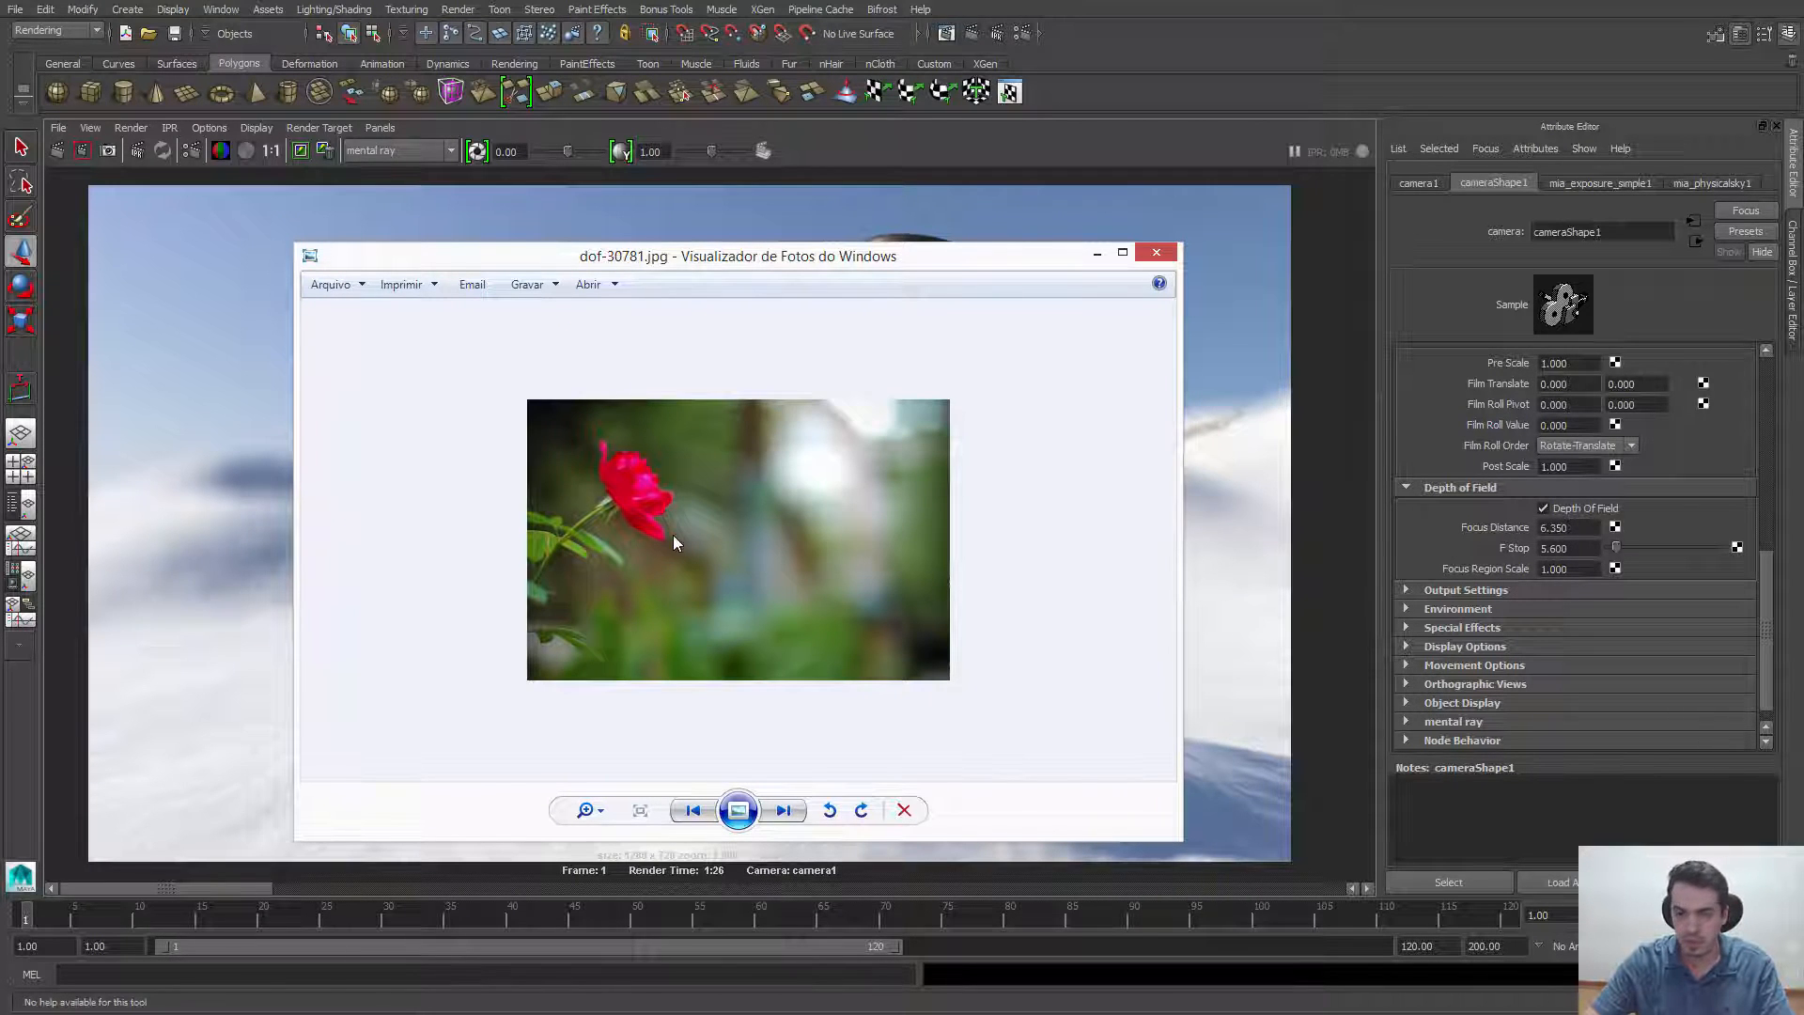
Browse the depth-of-field reference photos, including download.jpg and dof-30781.jpg, and close the photo viewer to return to Maya
key(Right)
key(Right)
key(Right)
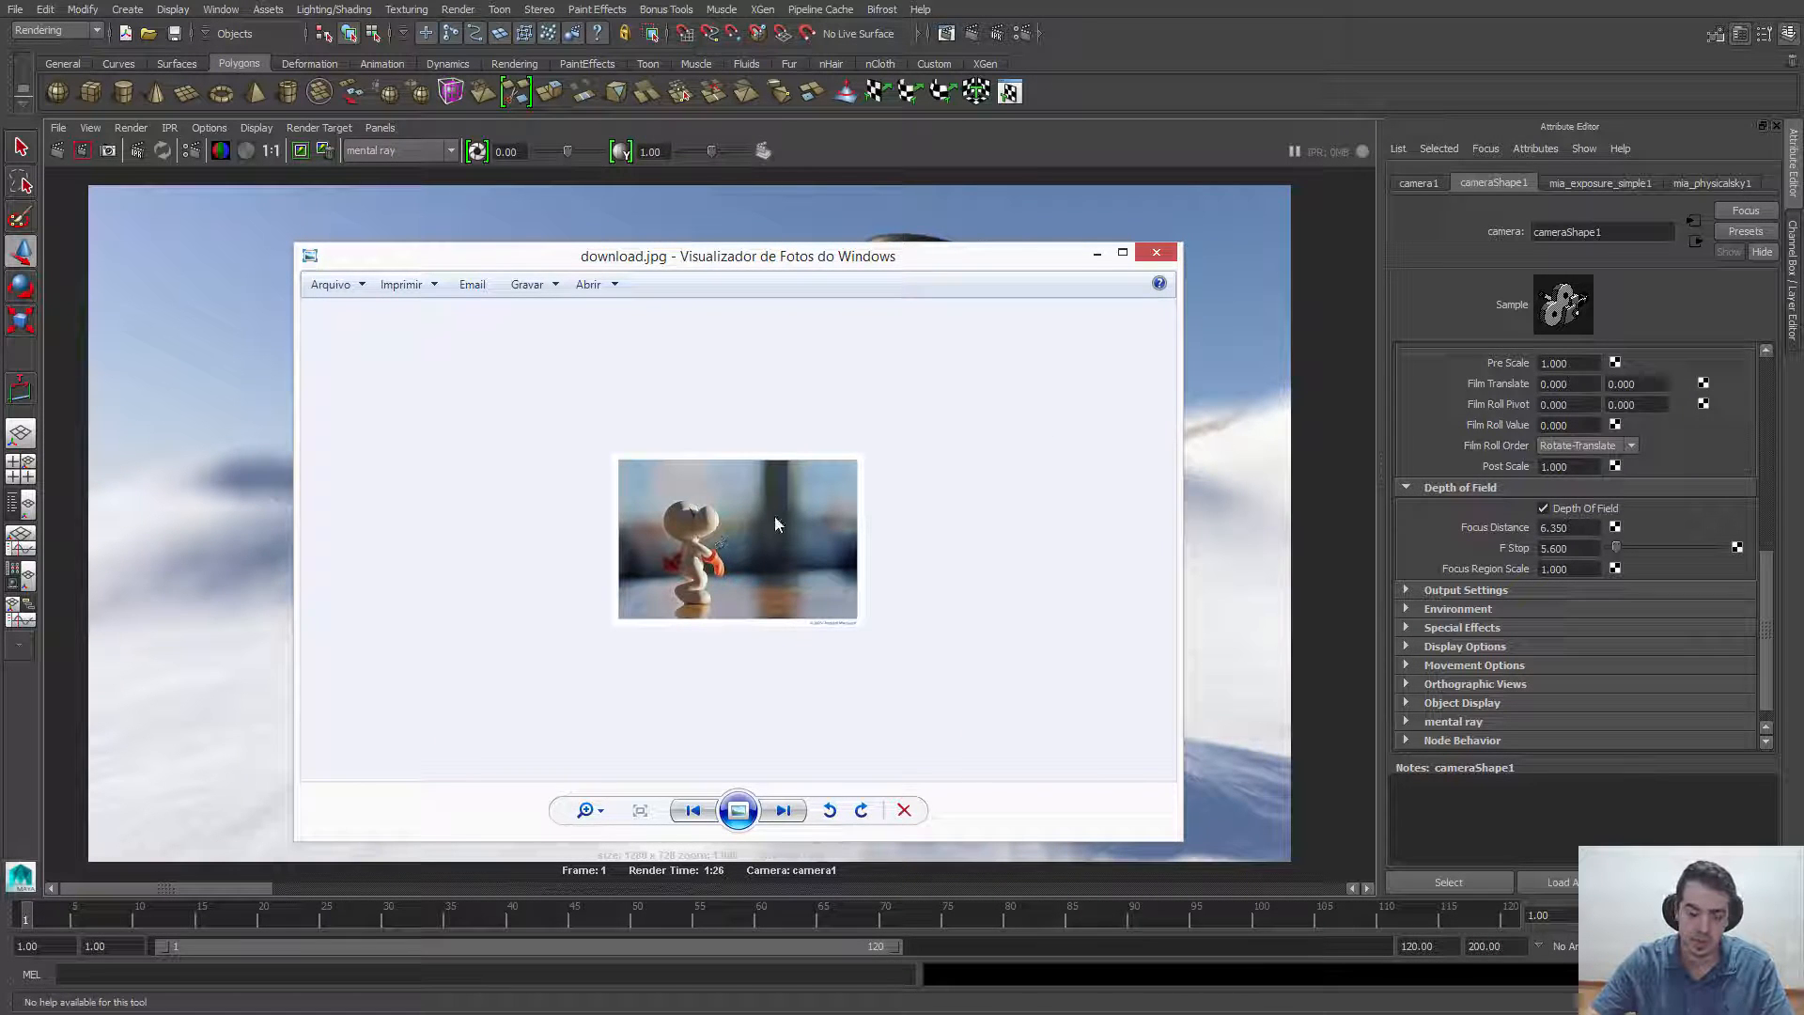
key(Right)
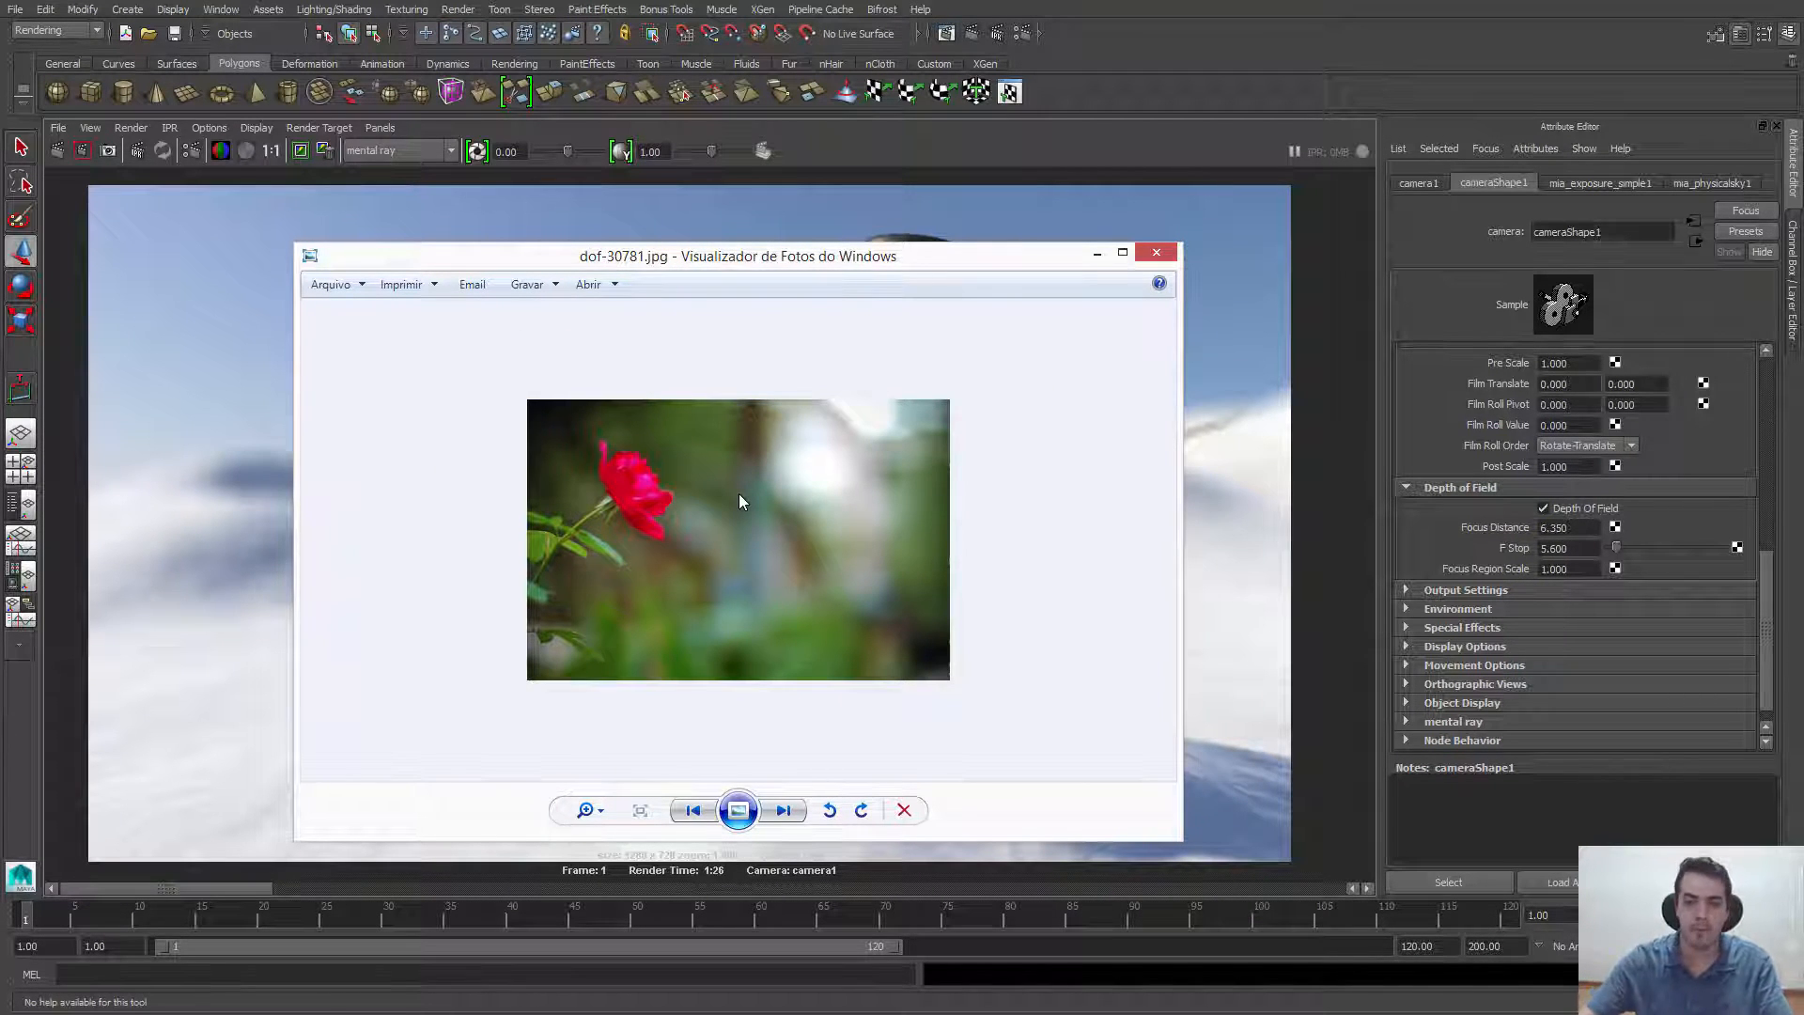
click(1156, 252)
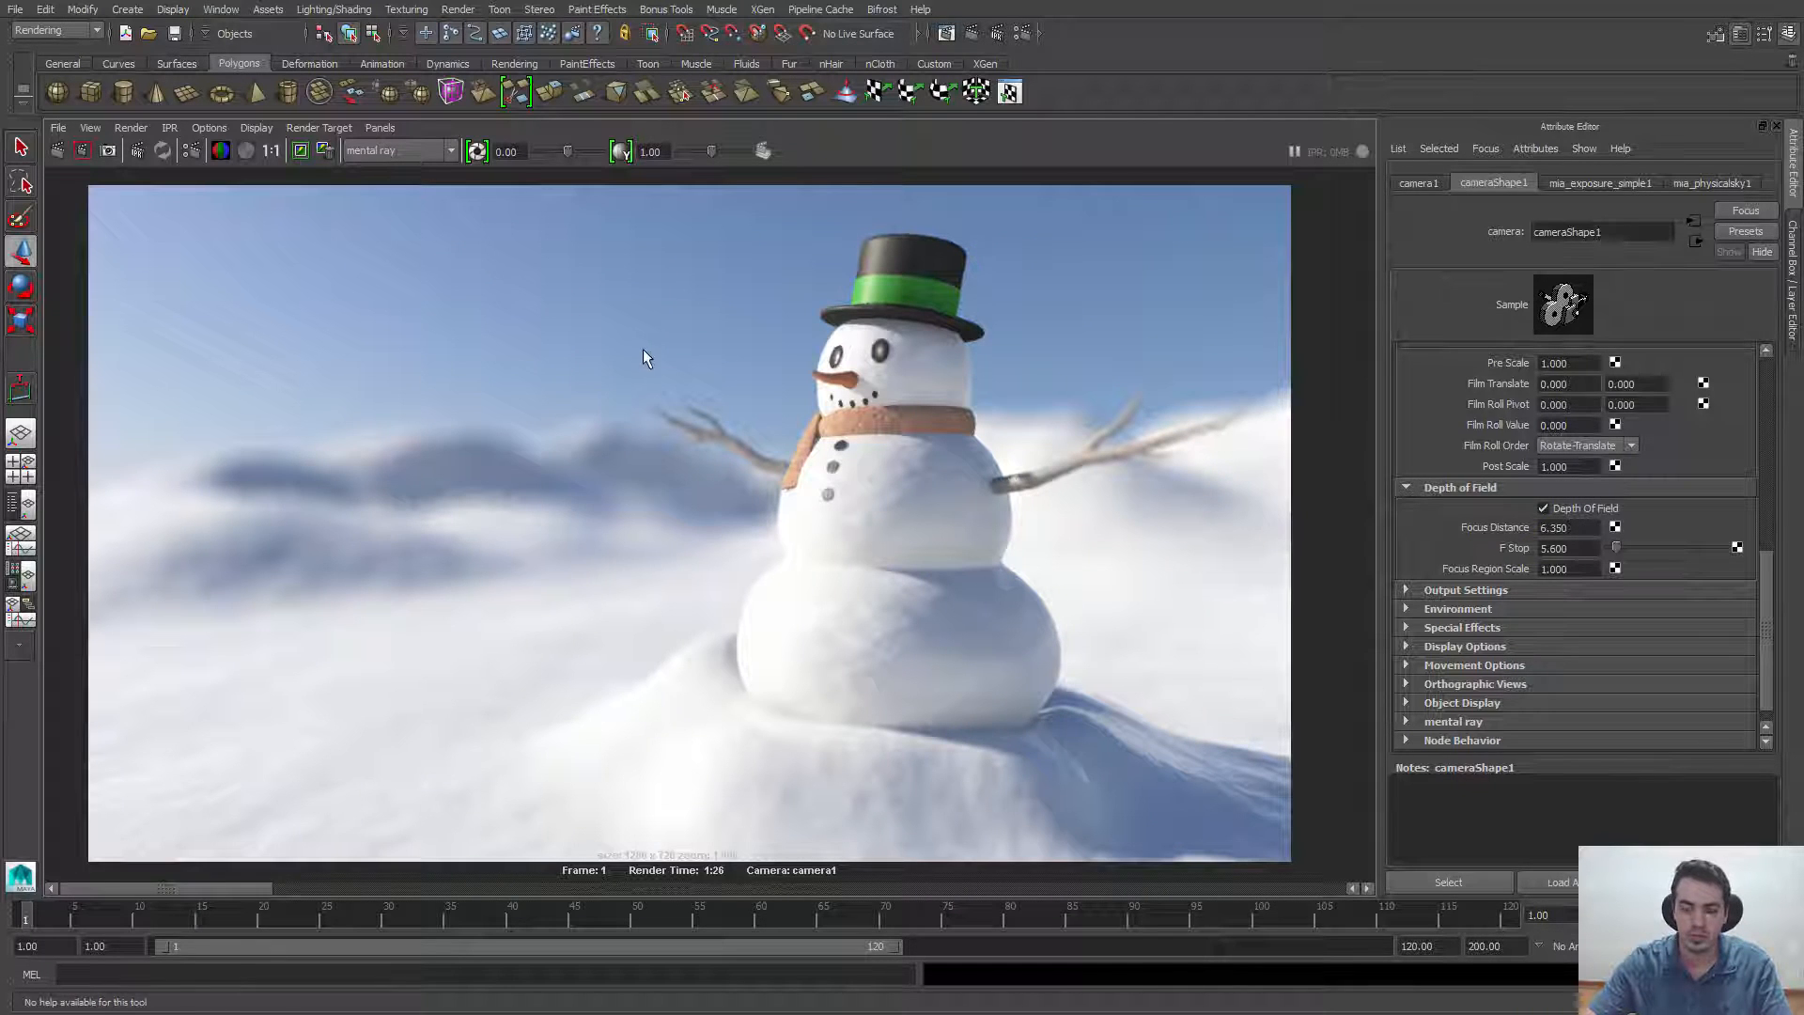
Set the F Stop in camera1's depth of field settings to 12
drag(1589, 548, 1530, 555)
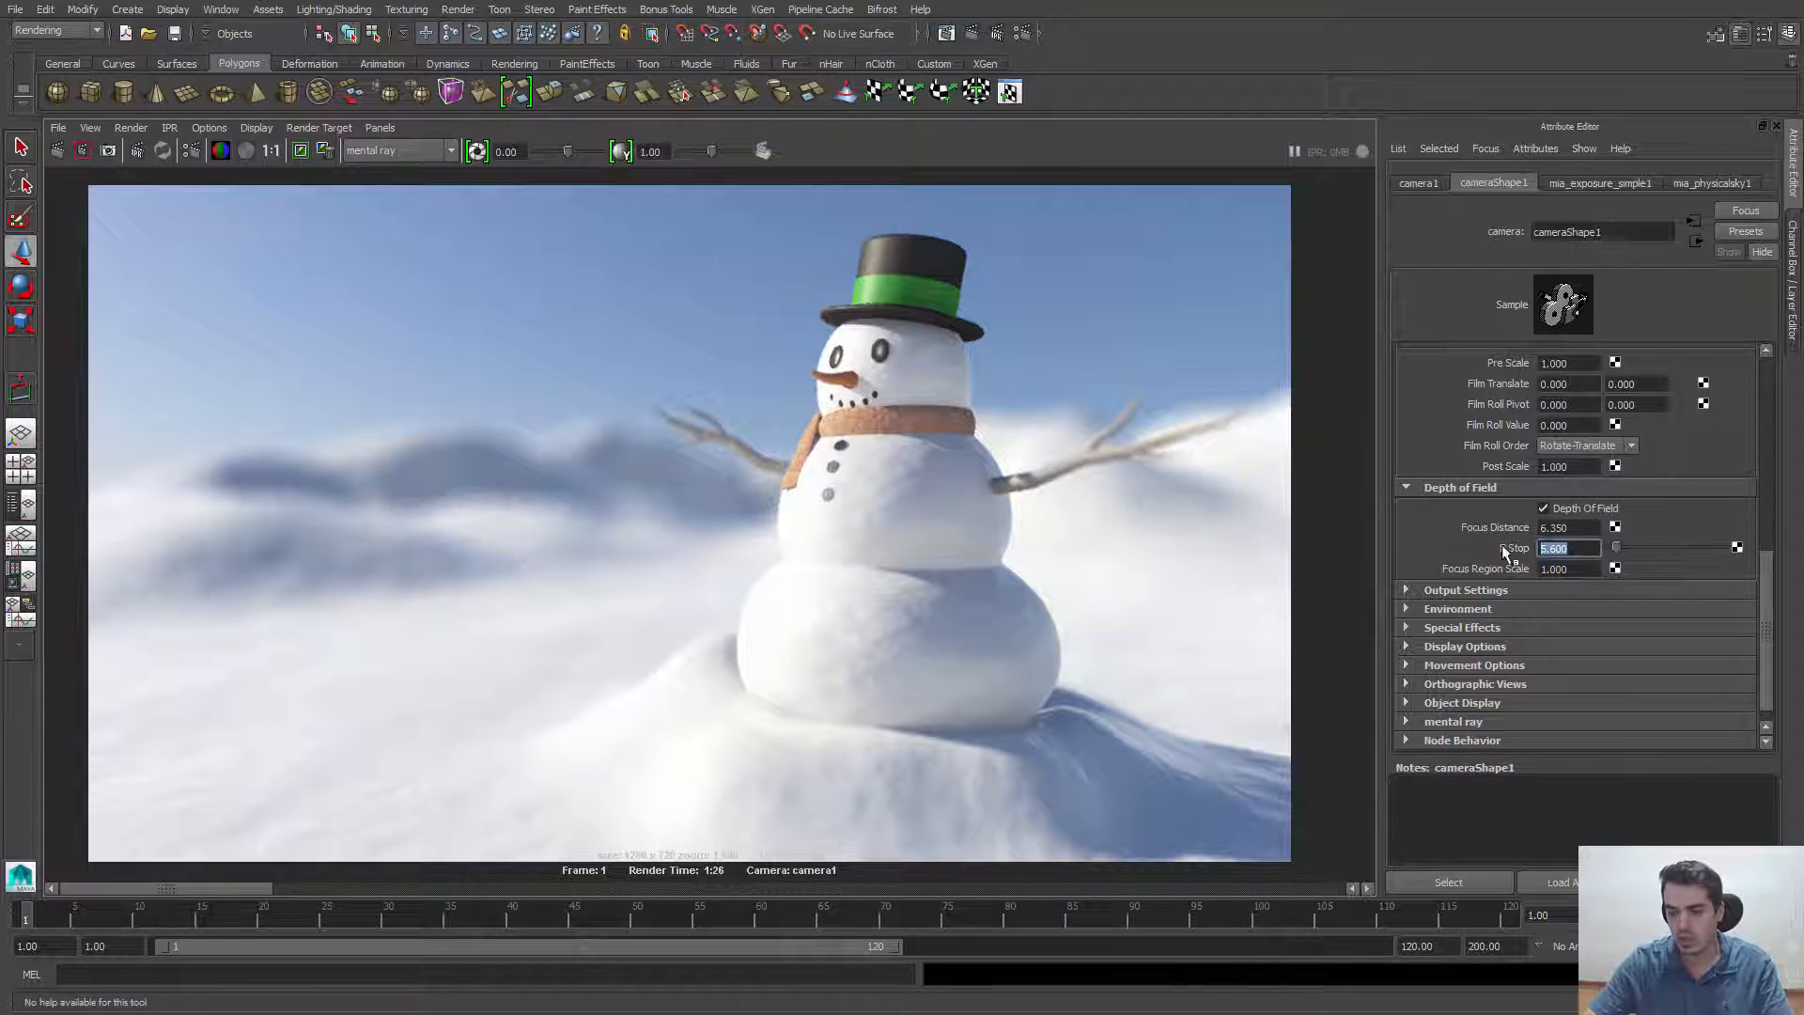
click(1584, 548)
double_click(1583, 548)
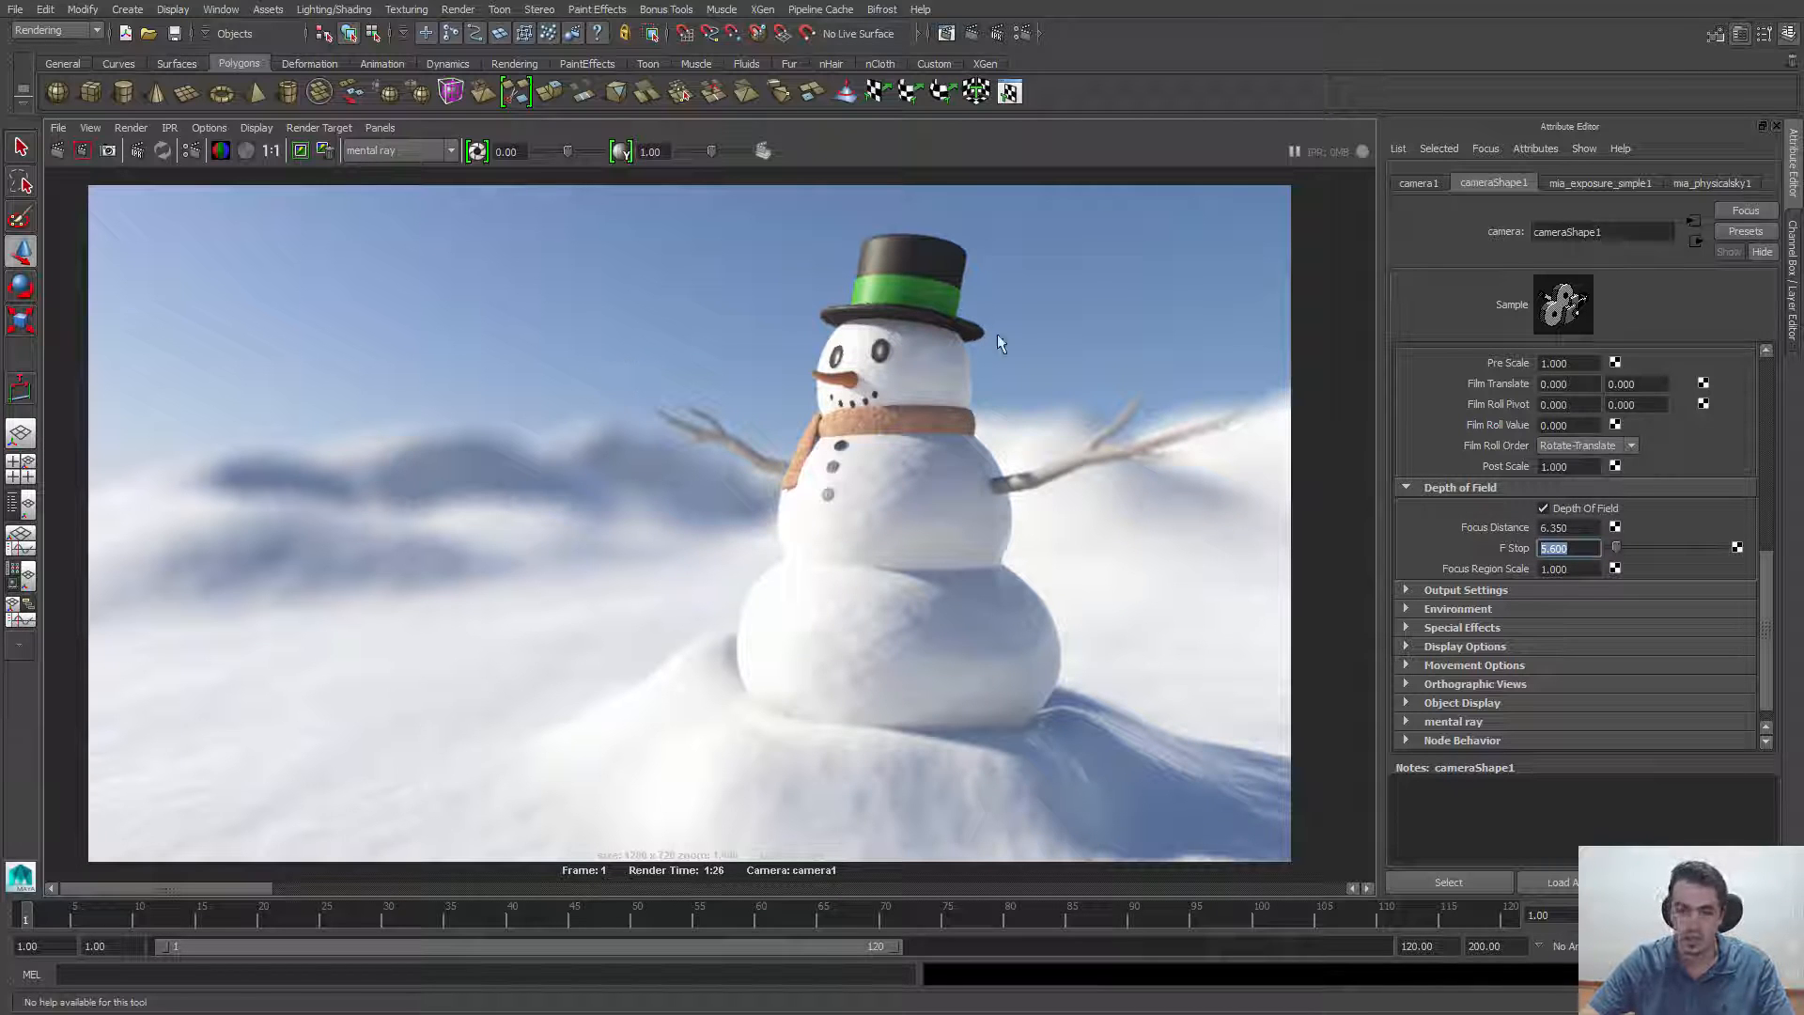
click(1034, 131)
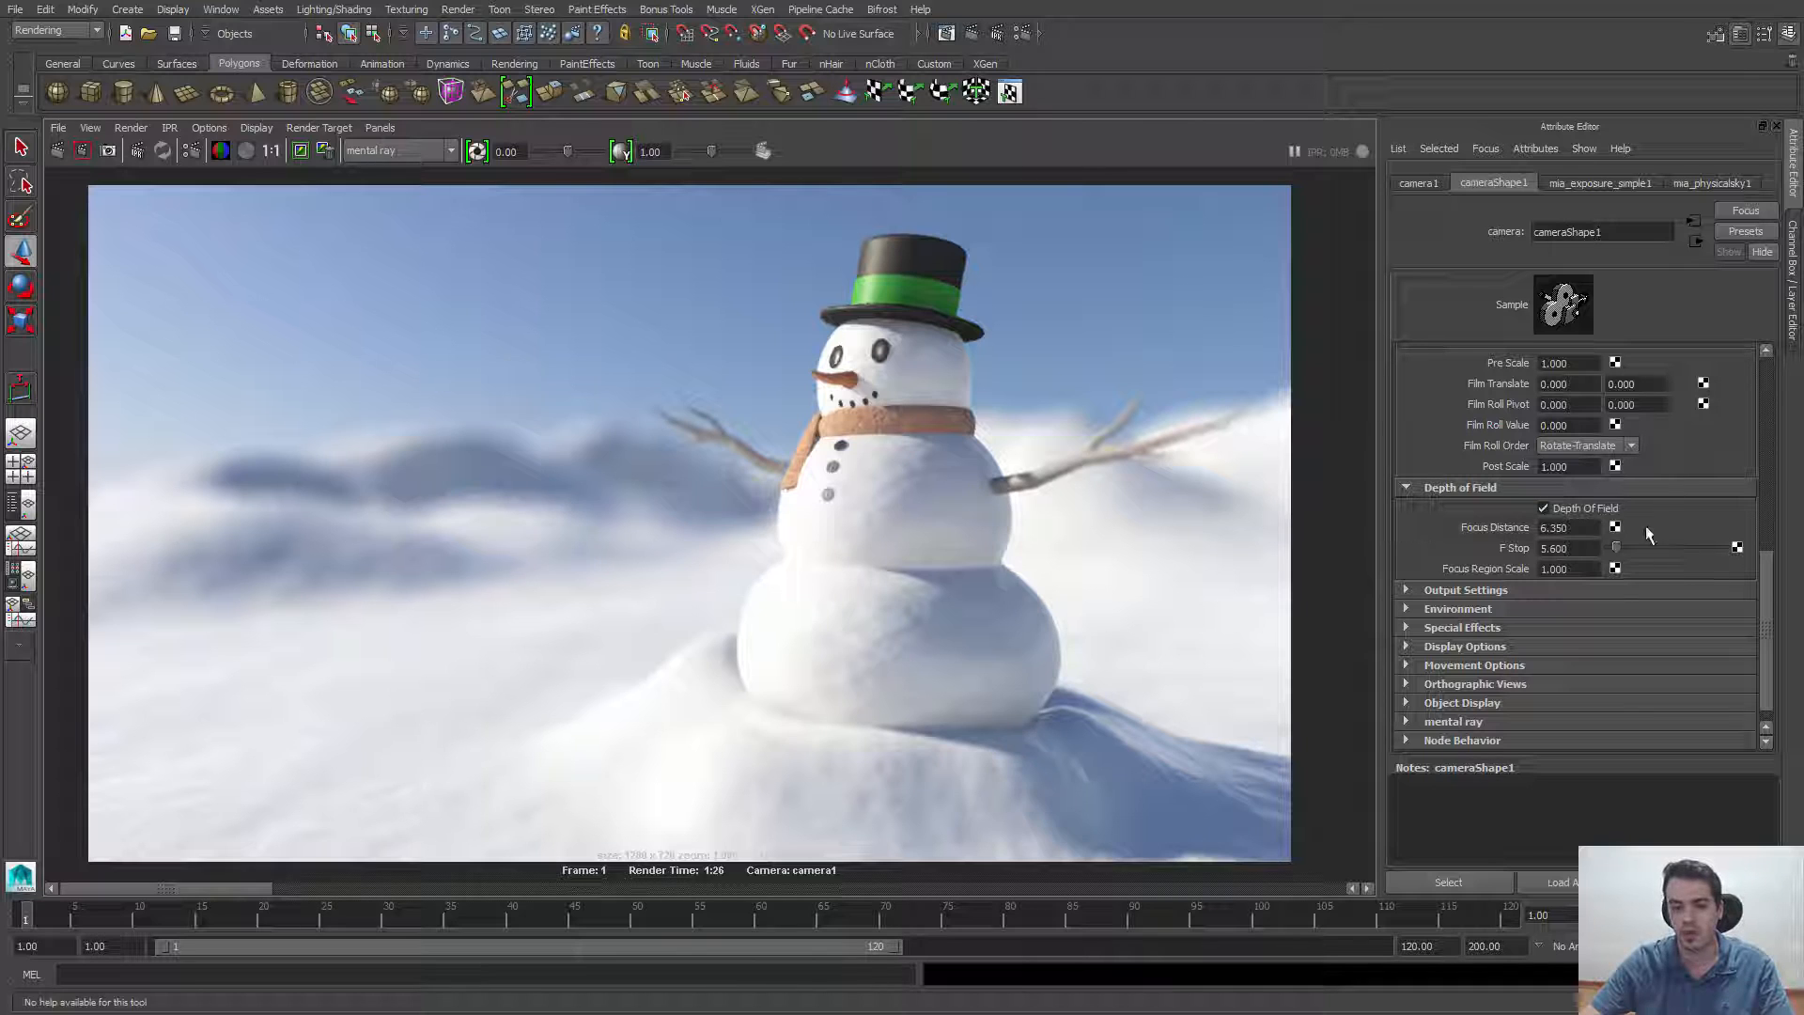
double_click(1568, 548)
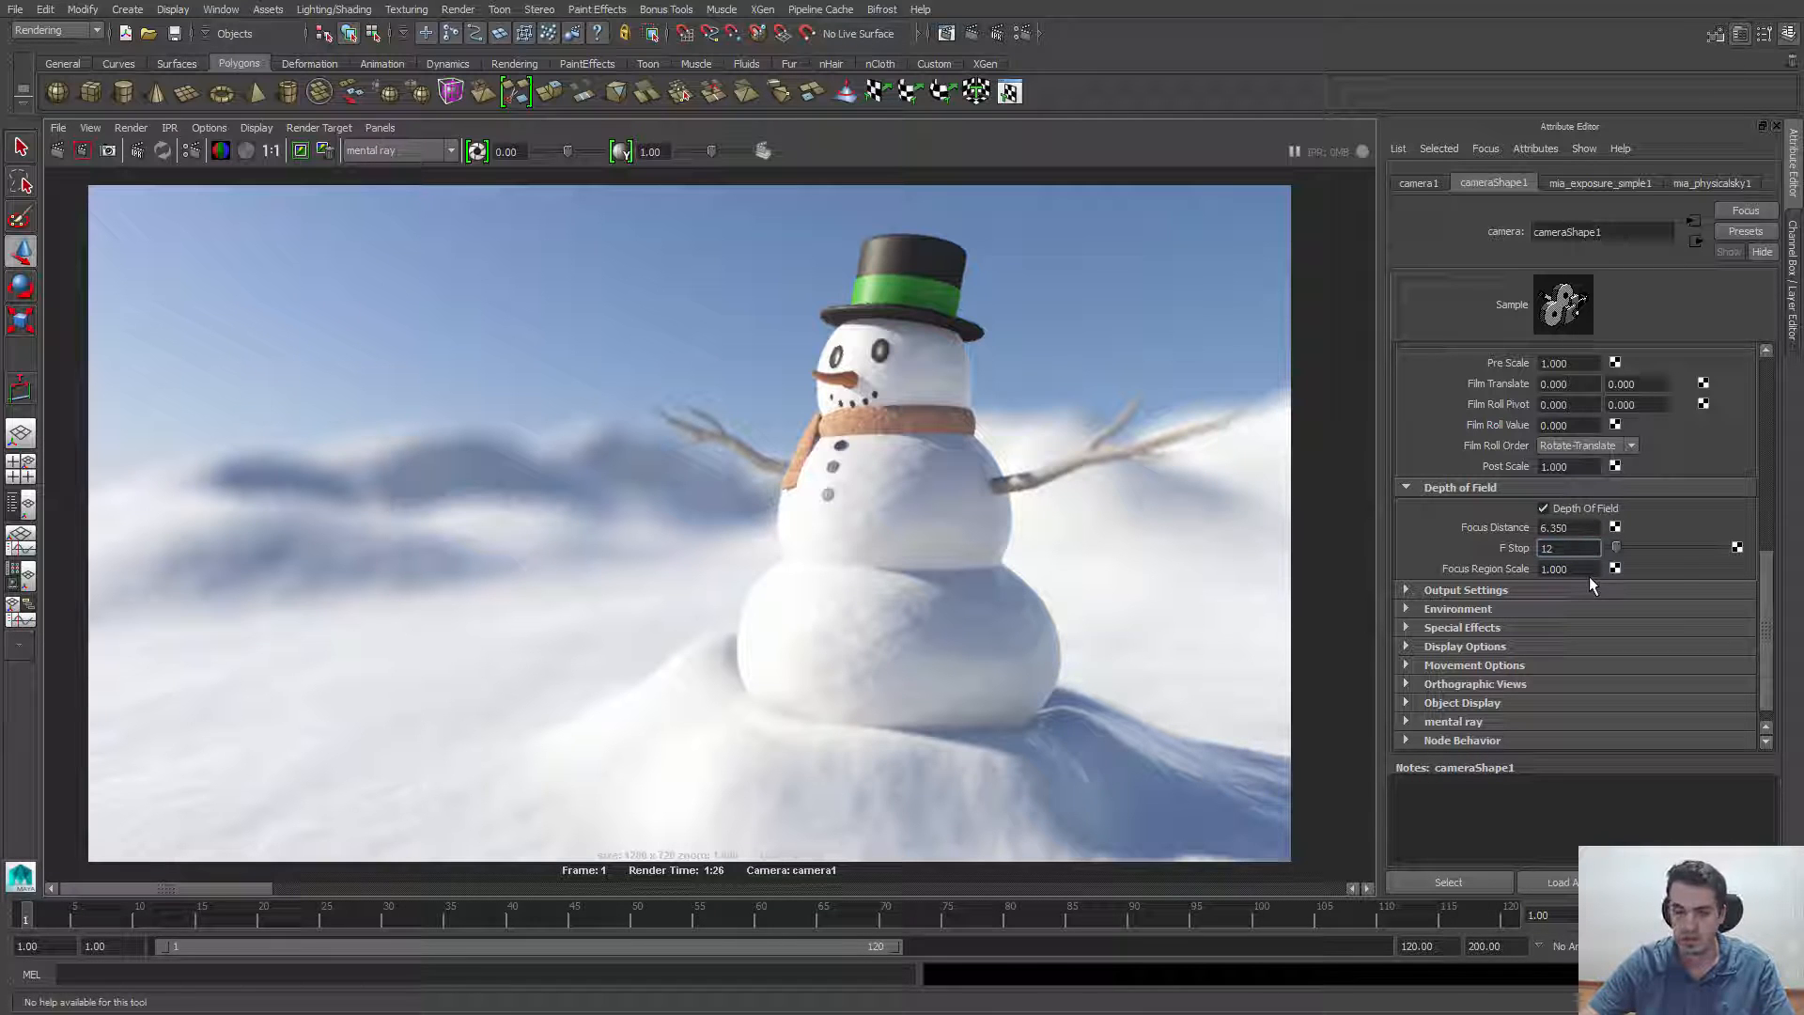
key(Return)
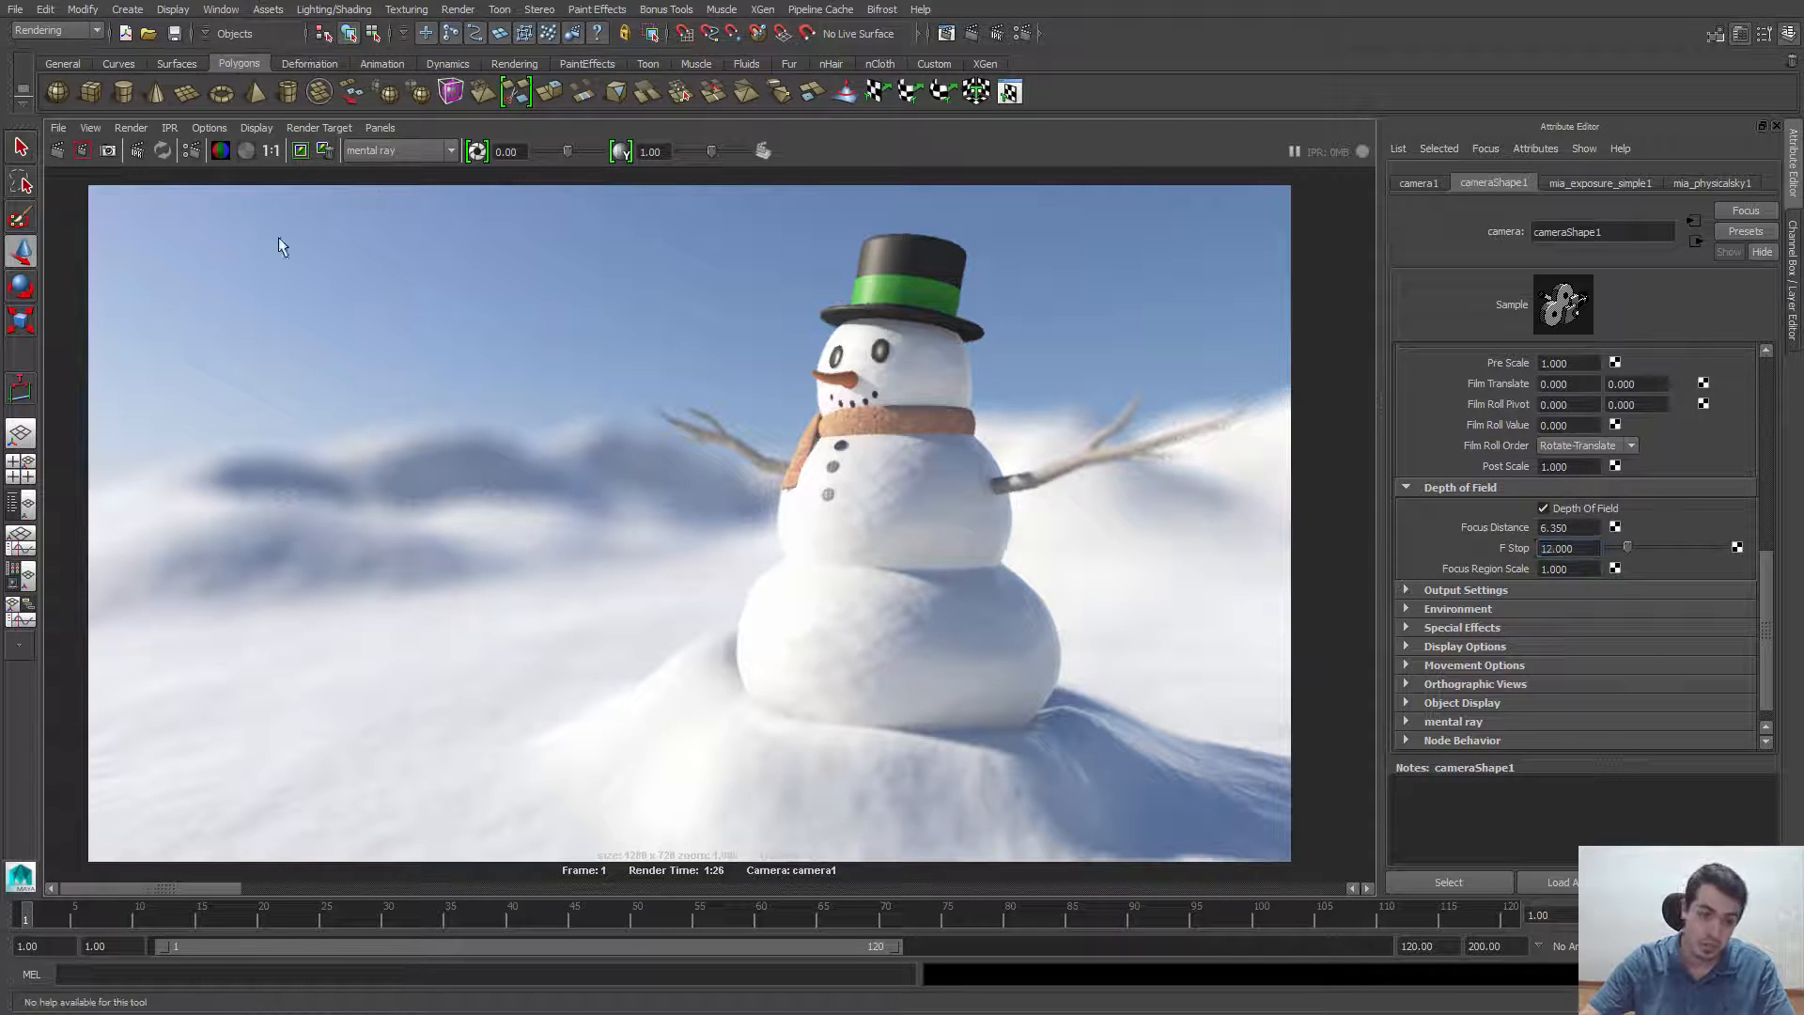
Redo the previous mental ray render and compare the new image with the kept earlier render
click(53, 152)
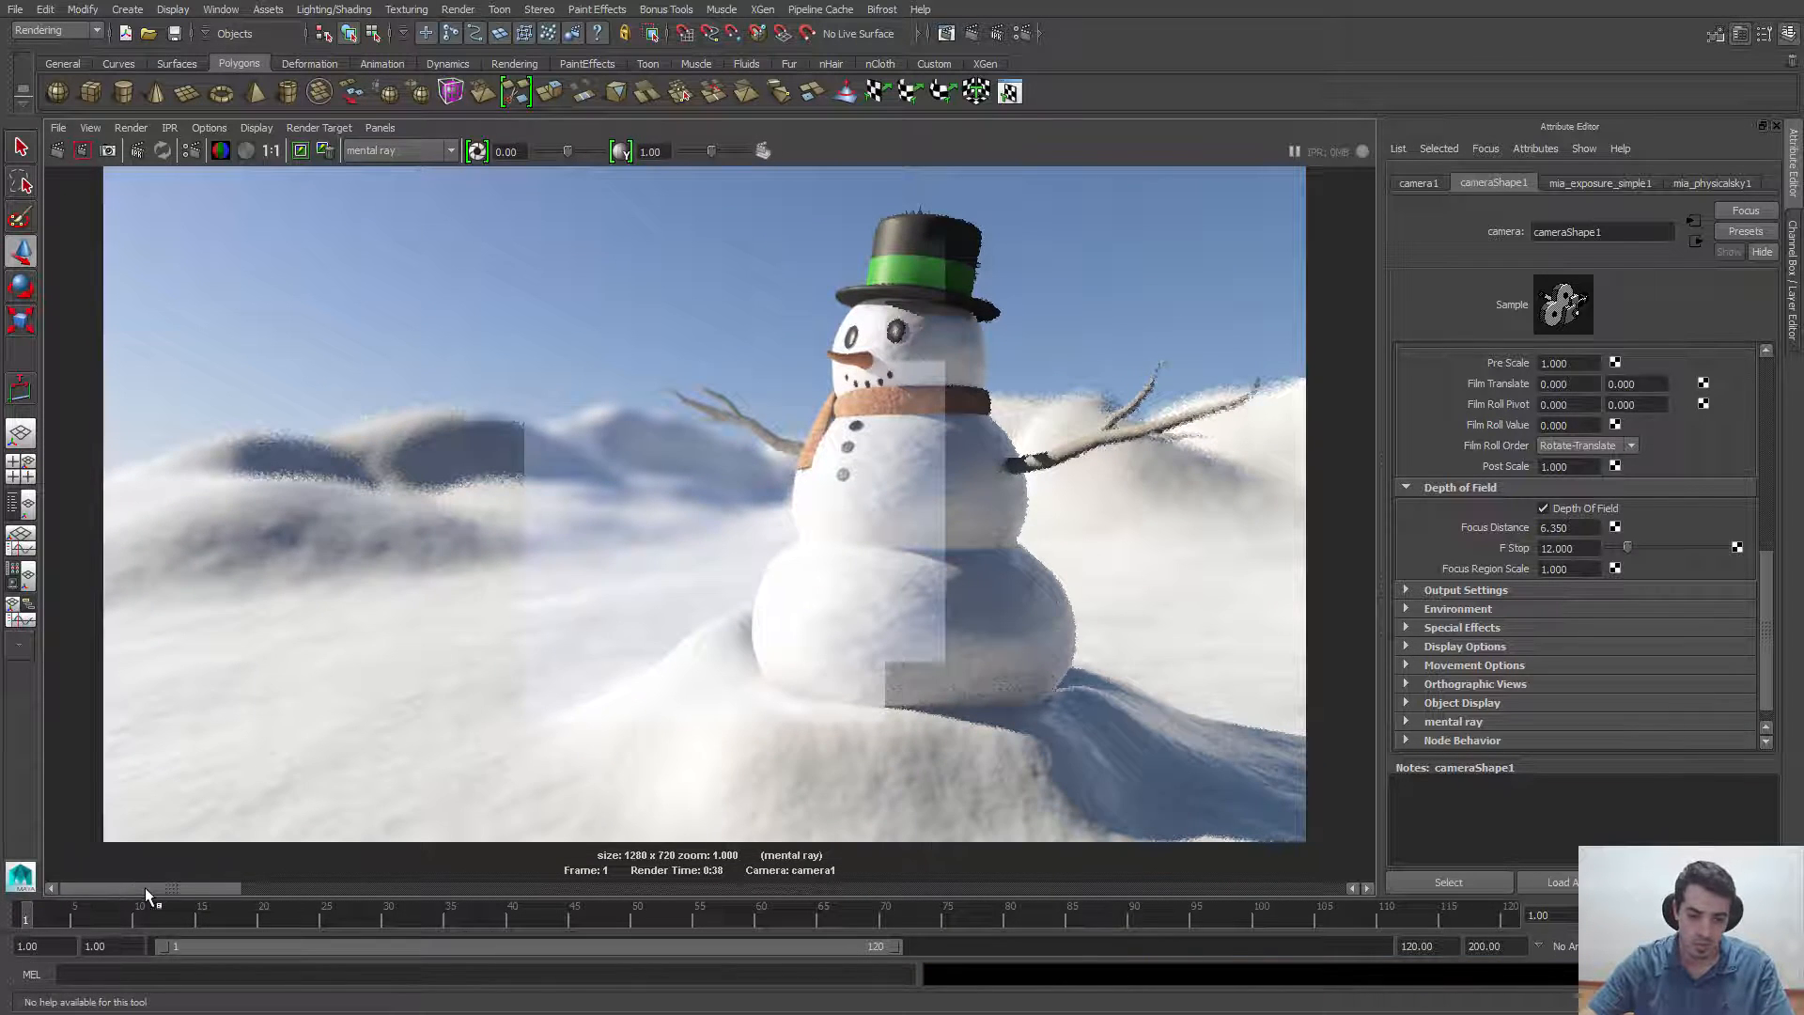
drag(145, 887, 286, 889)
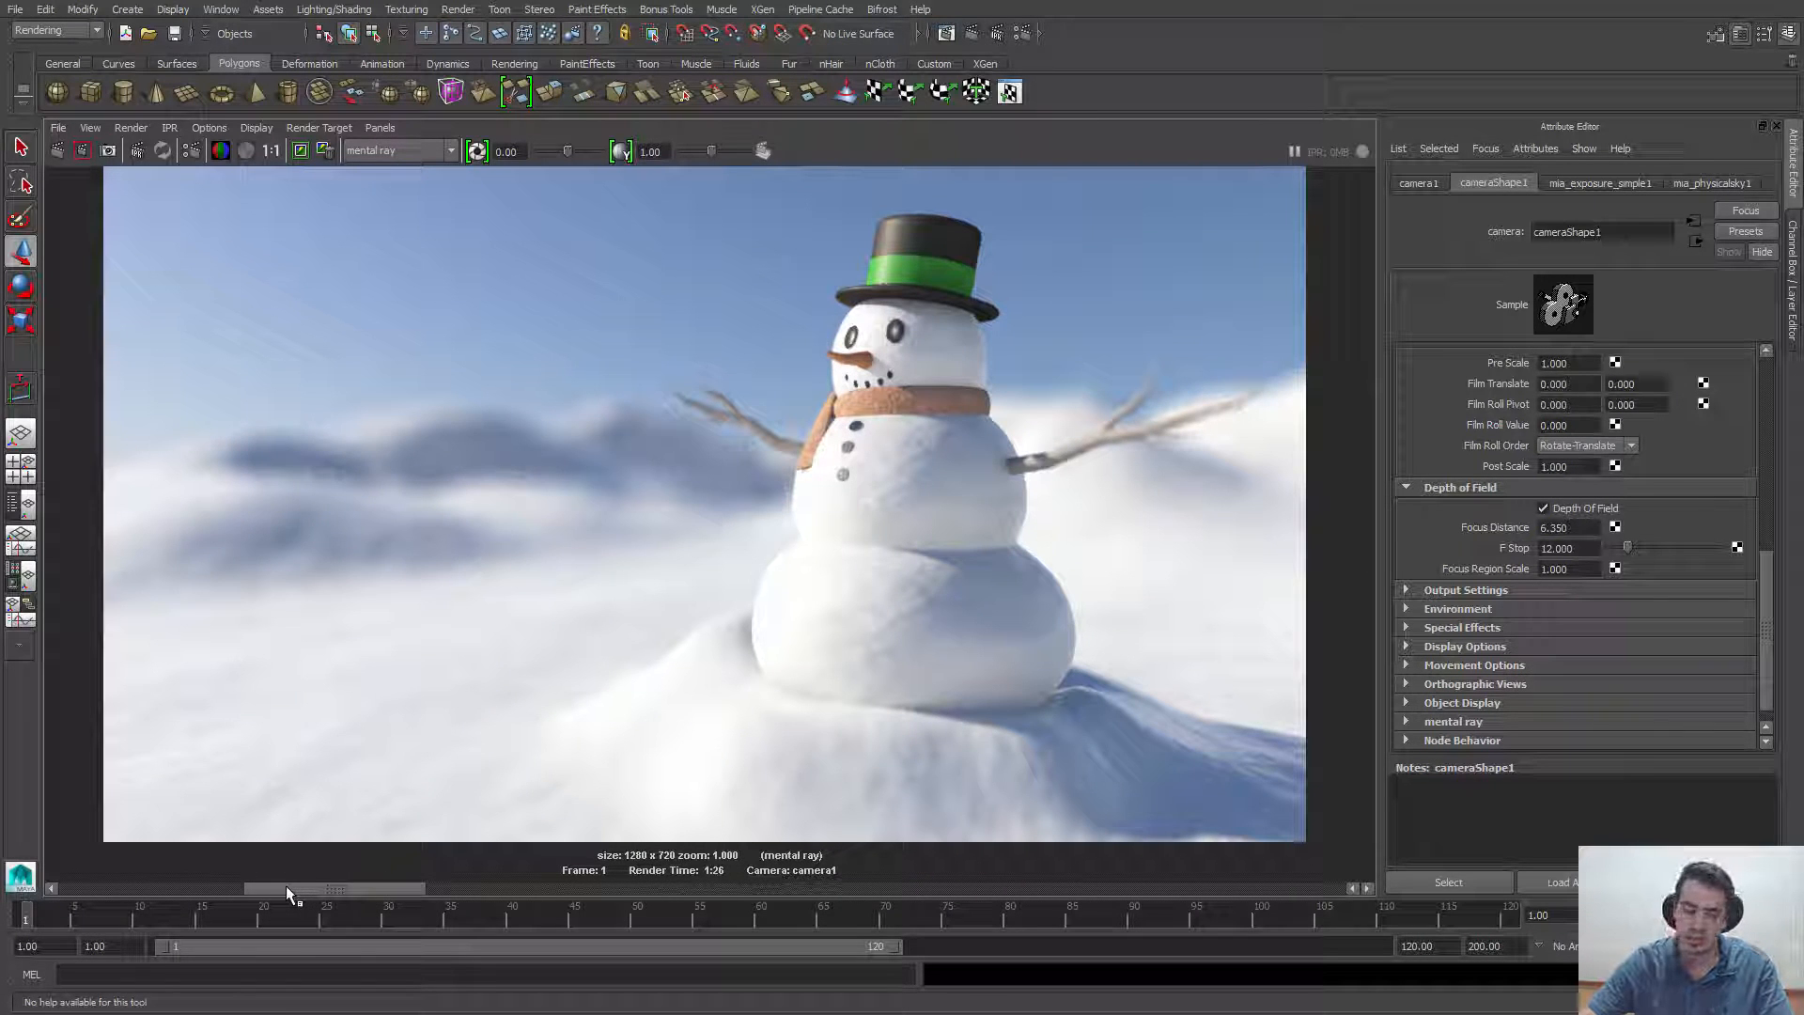
click(233, 889)
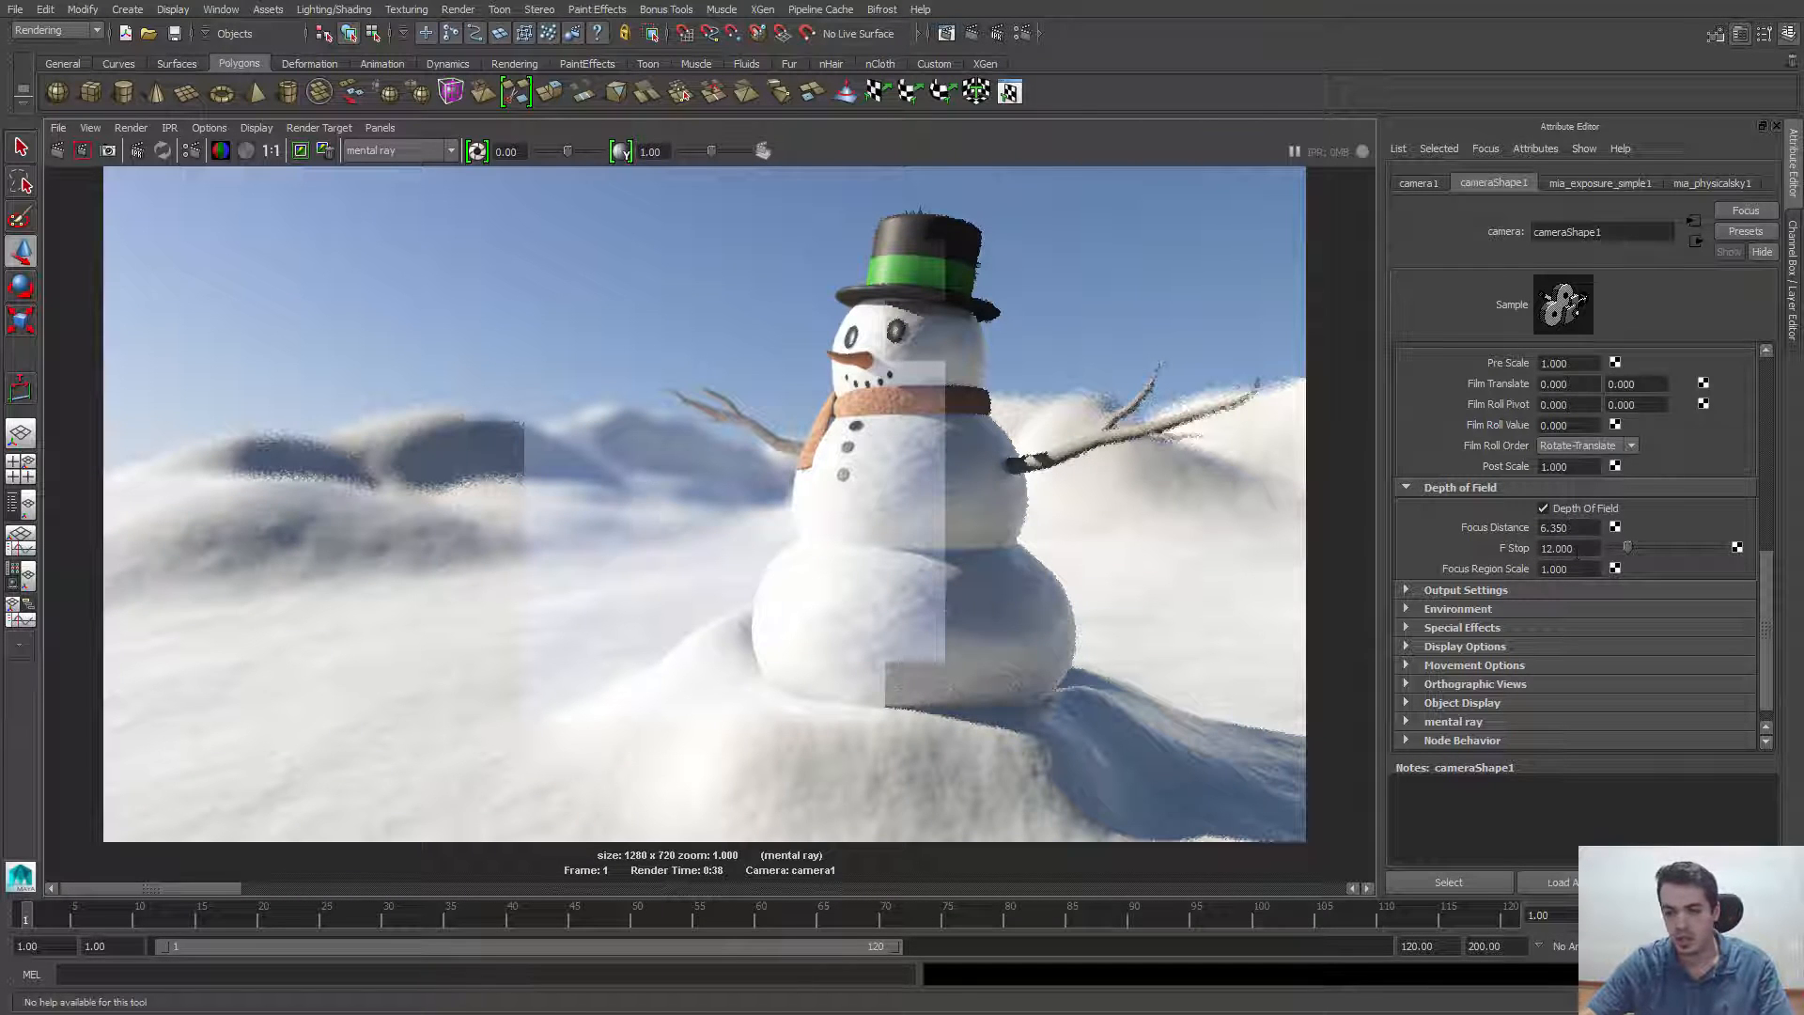
Set mental ray's unified sampling quality to 1.00 and maximum samples to 100, and close the render settings
click(1017, 35)
drag(1151, 350, 1068, 340)
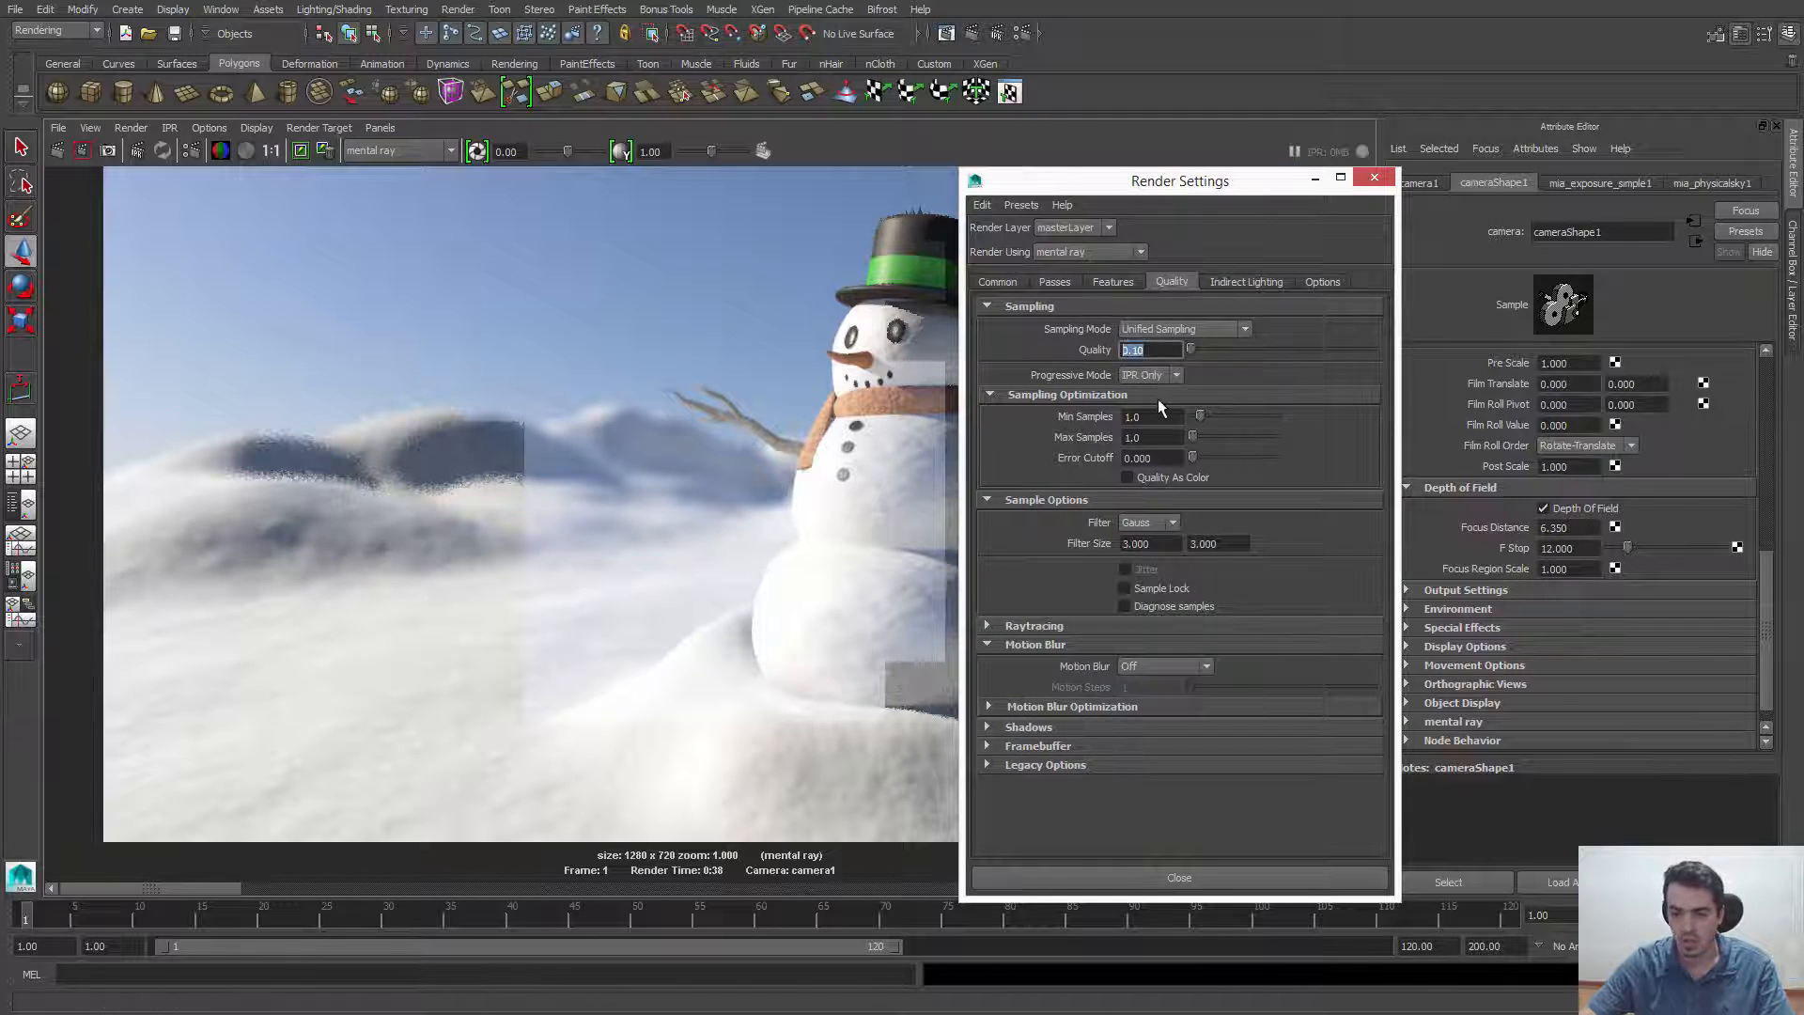
text(1)
drag(1152, 417, 1130, 436)
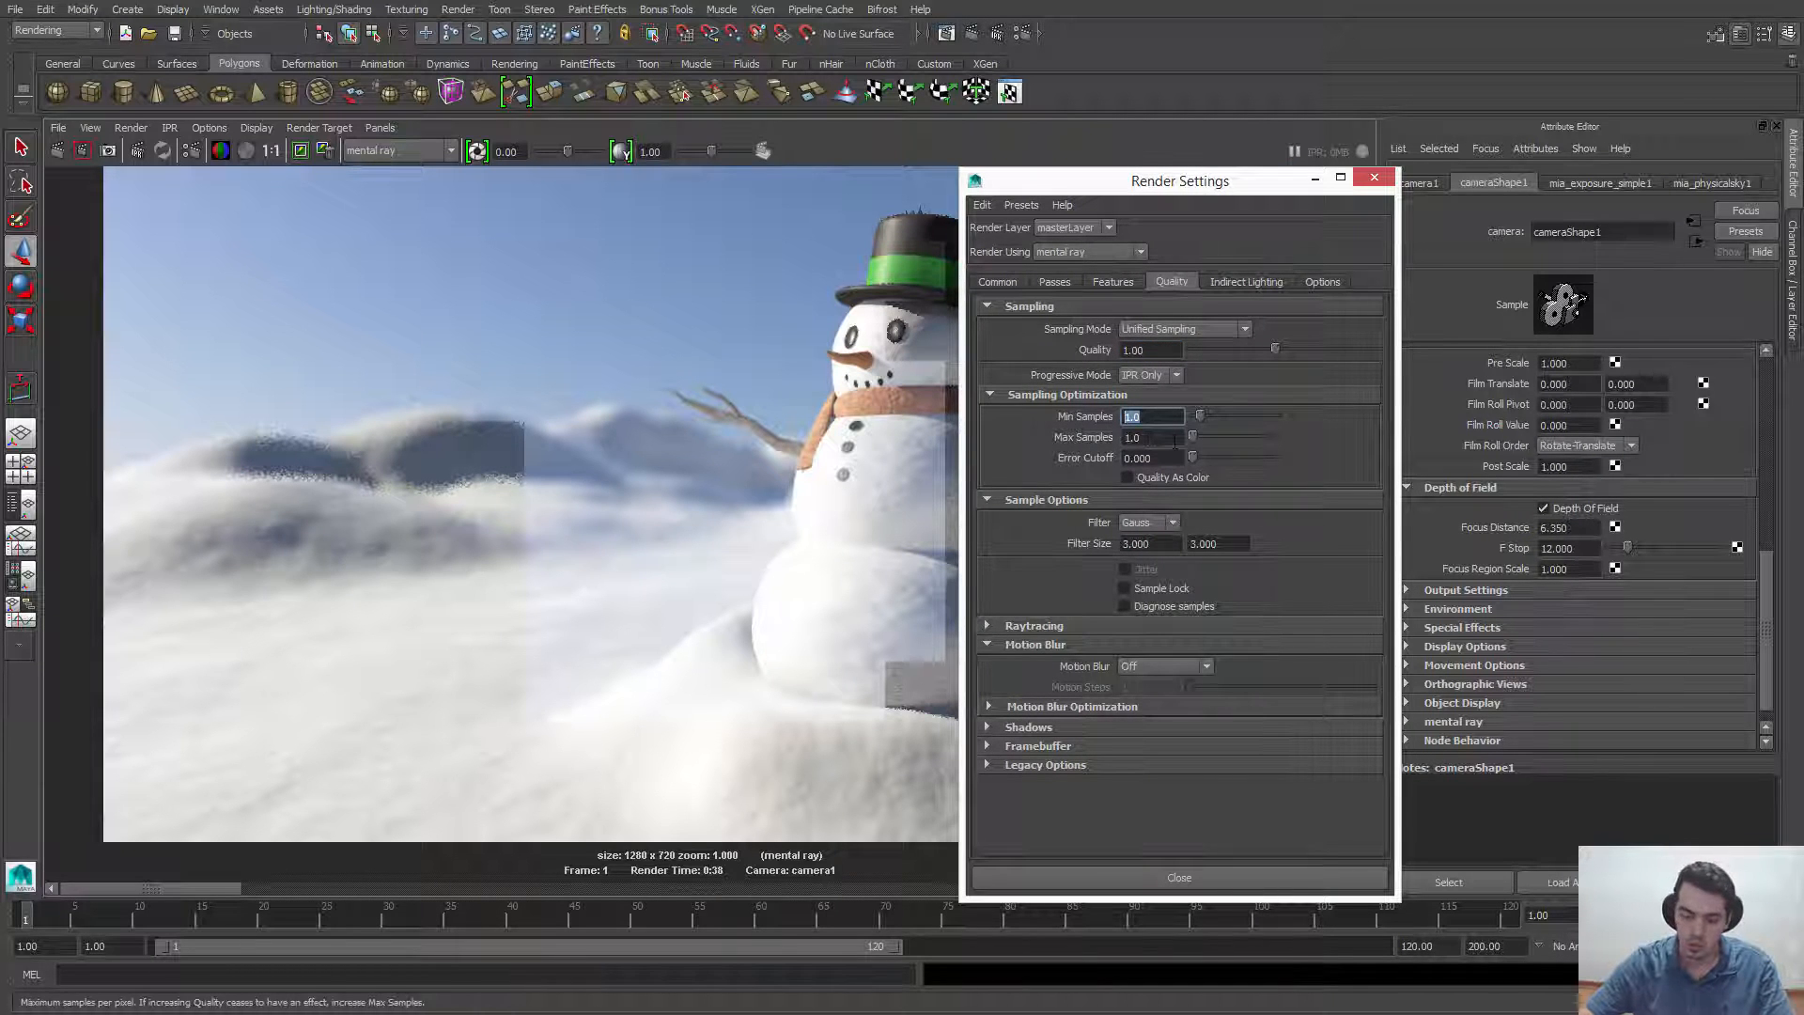
key(Tab)
text(1)
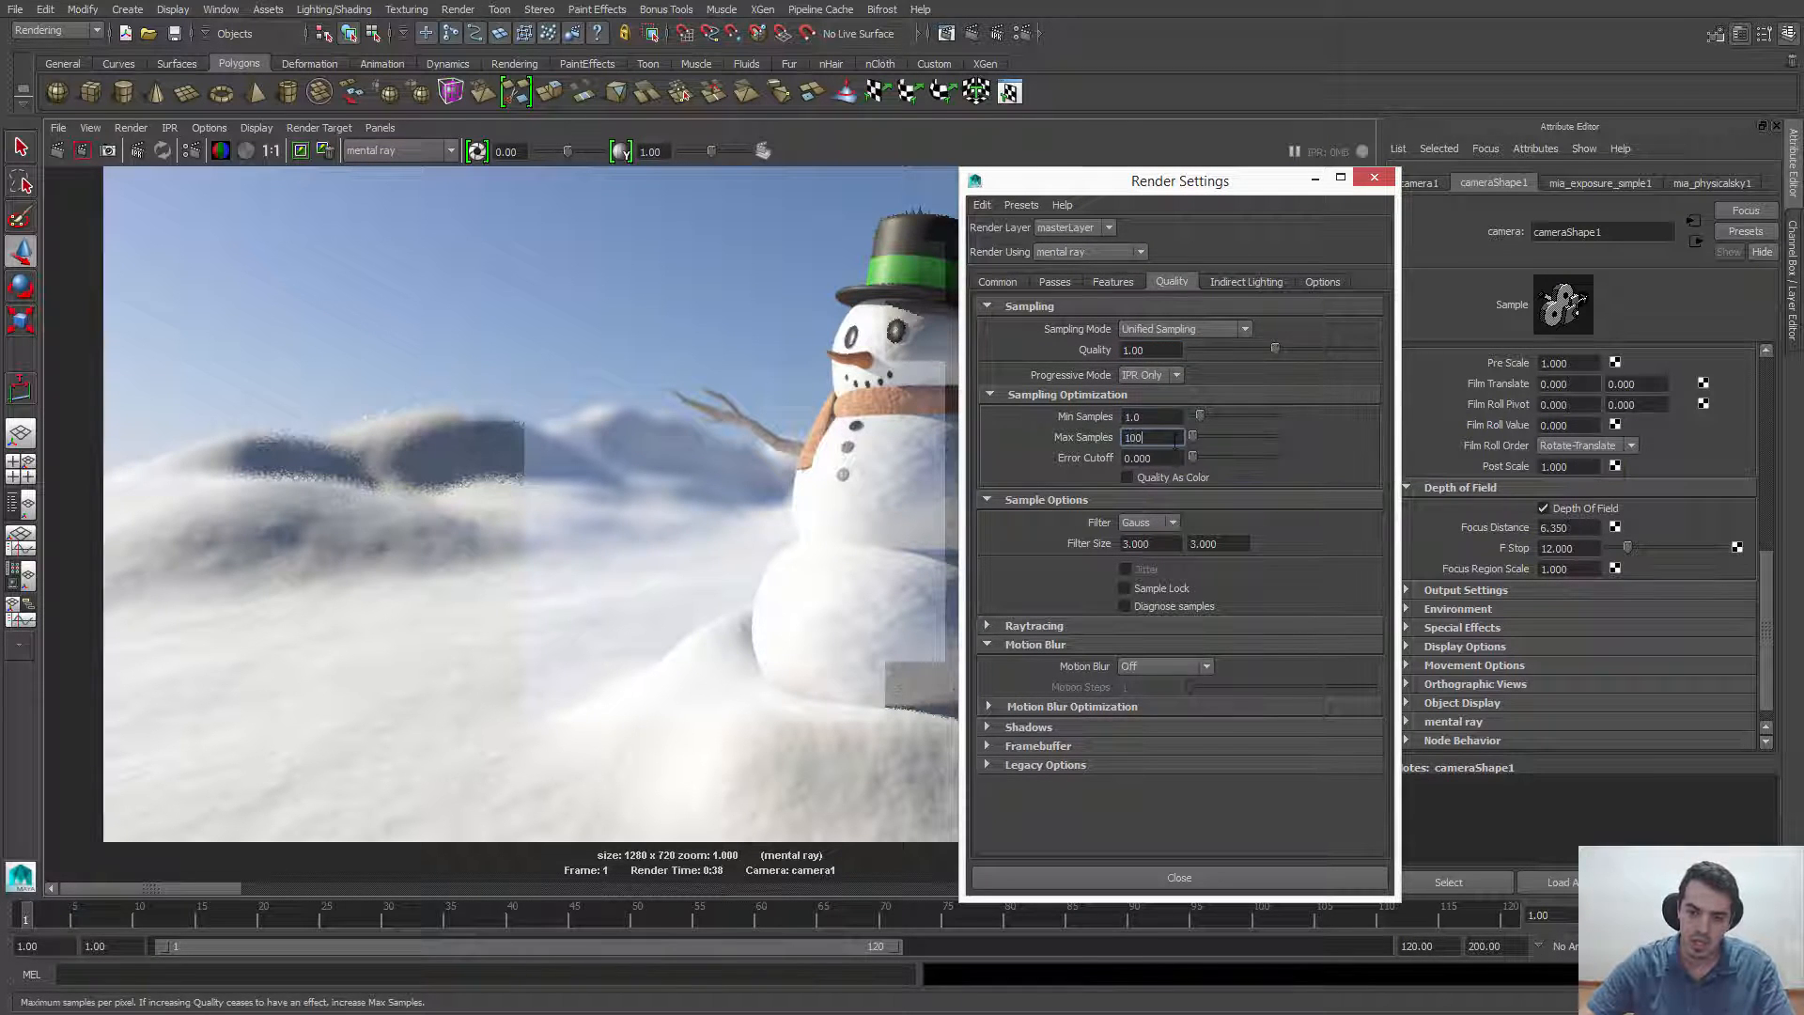
key(Return)
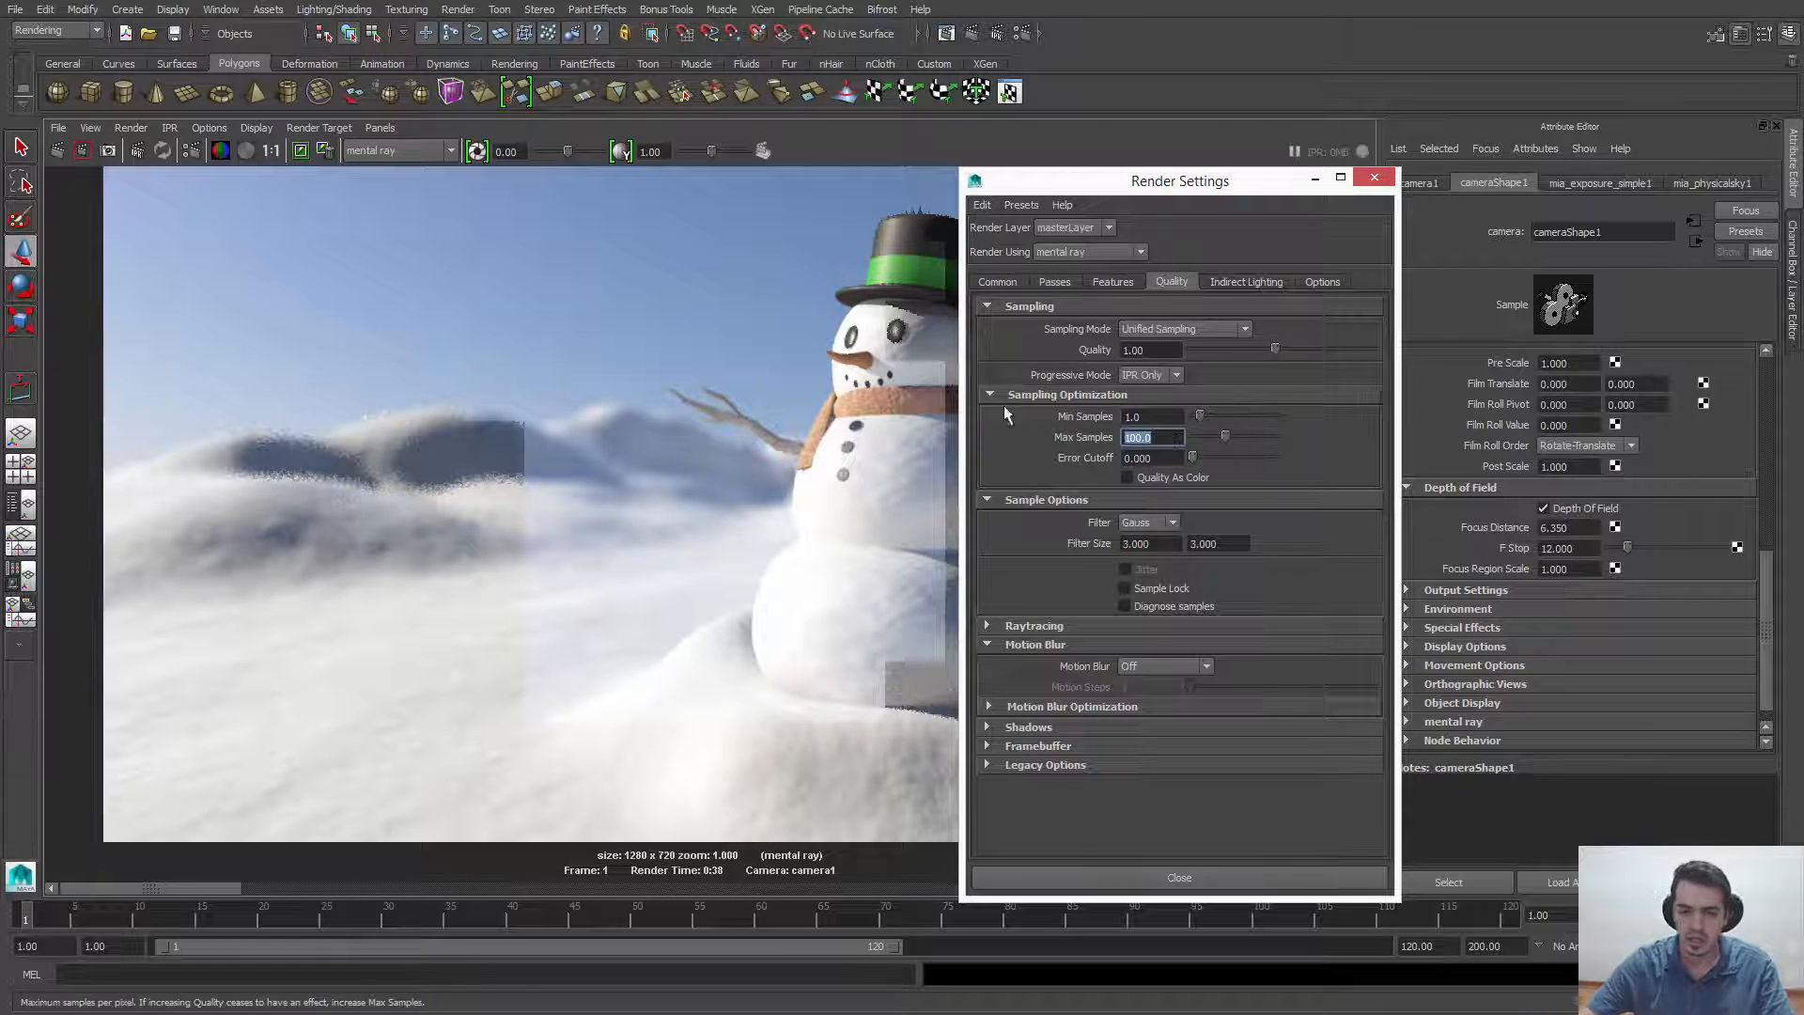
click(1163, 421)
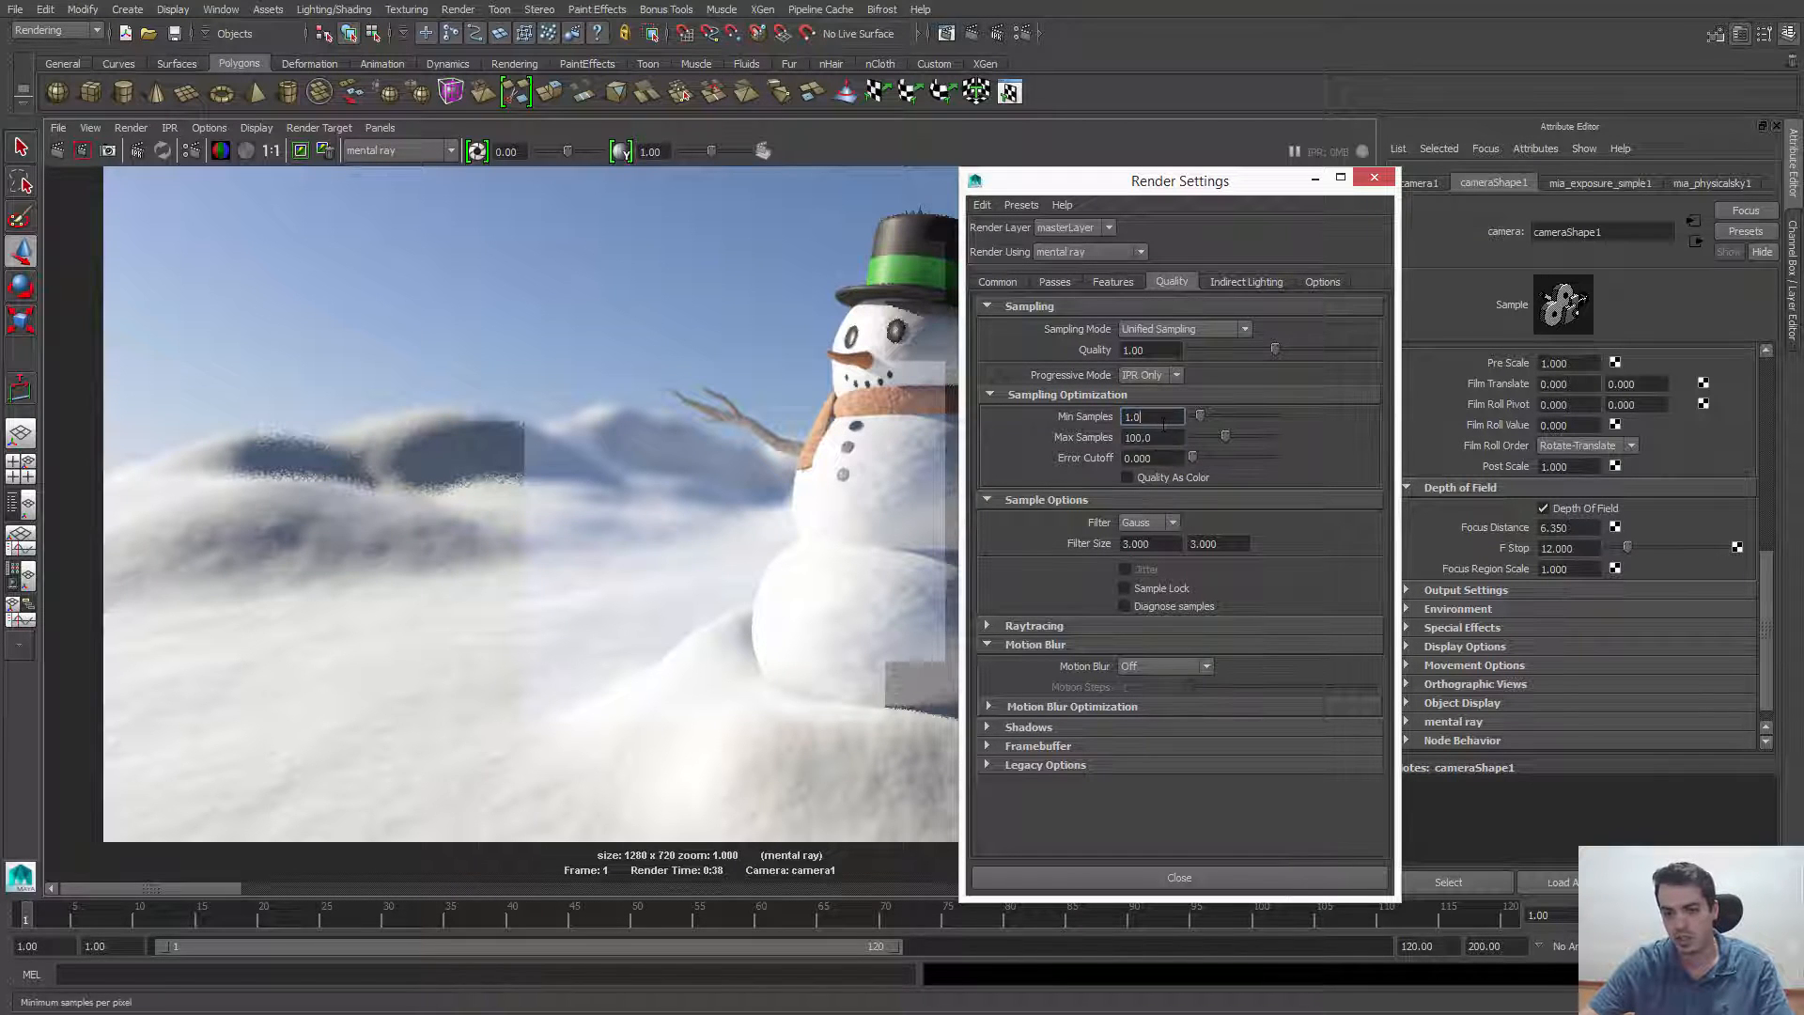
click(1374, 177)
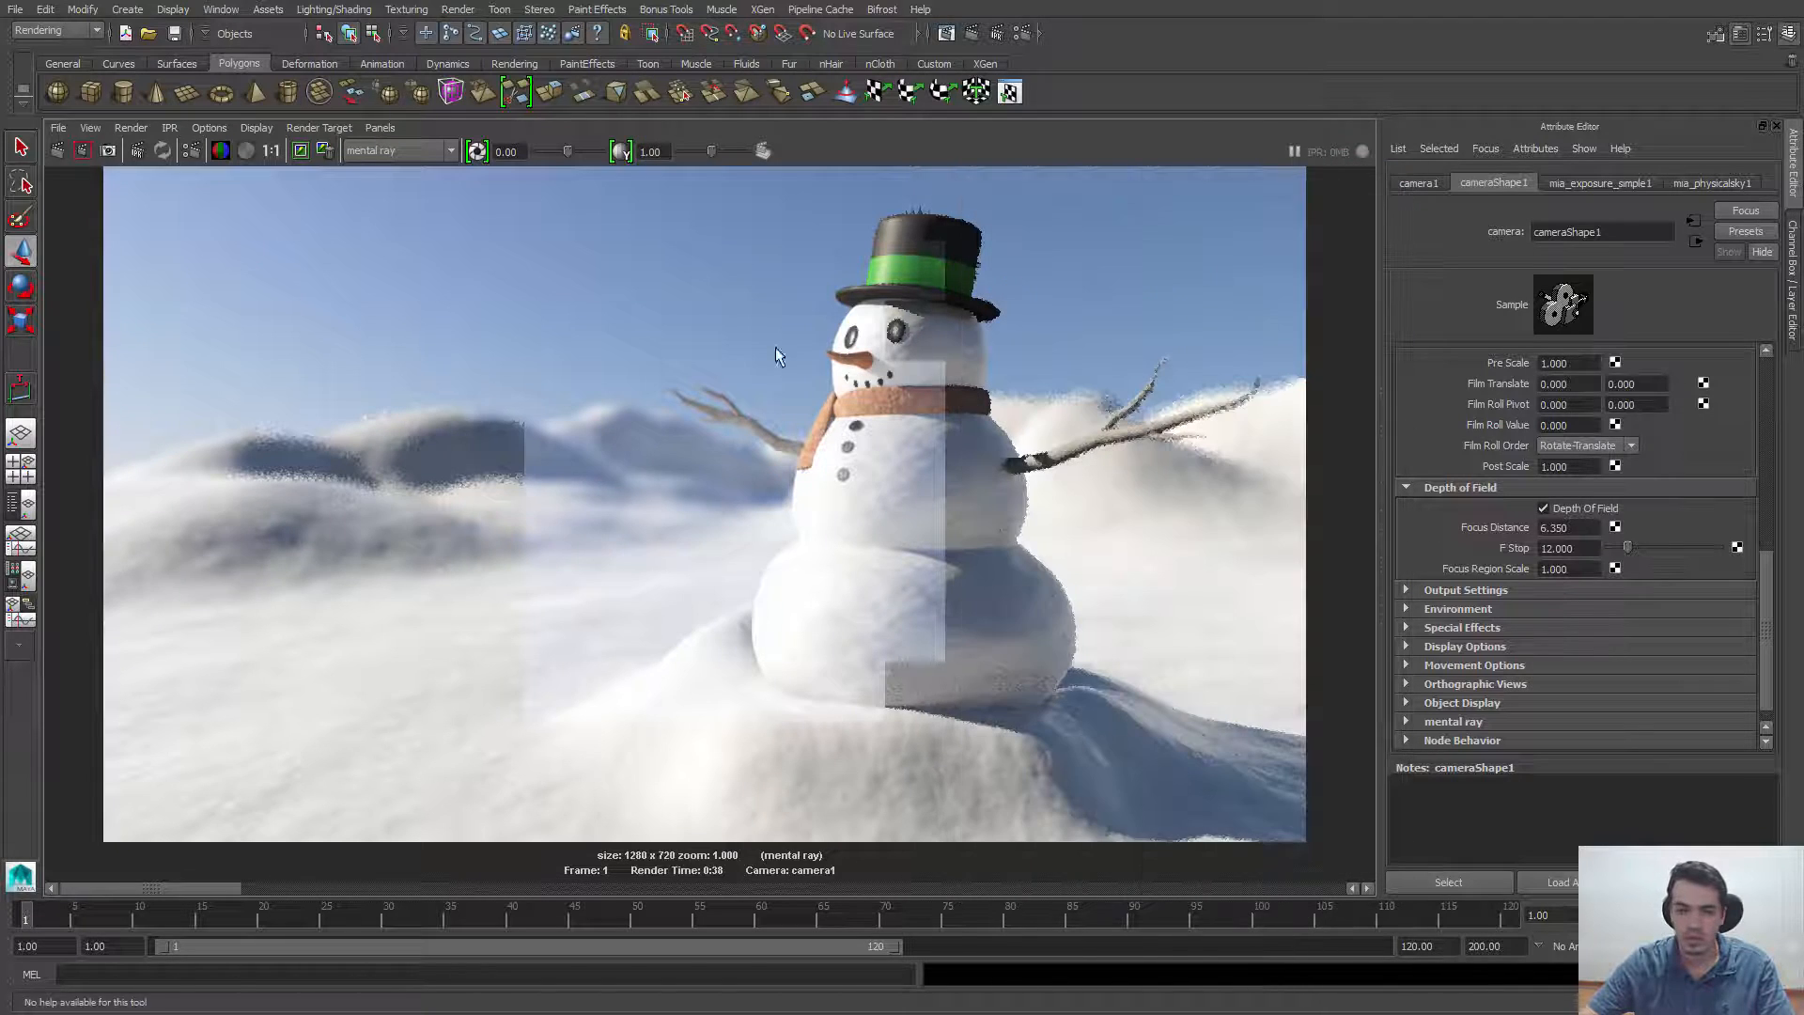
right_click(56, 150)
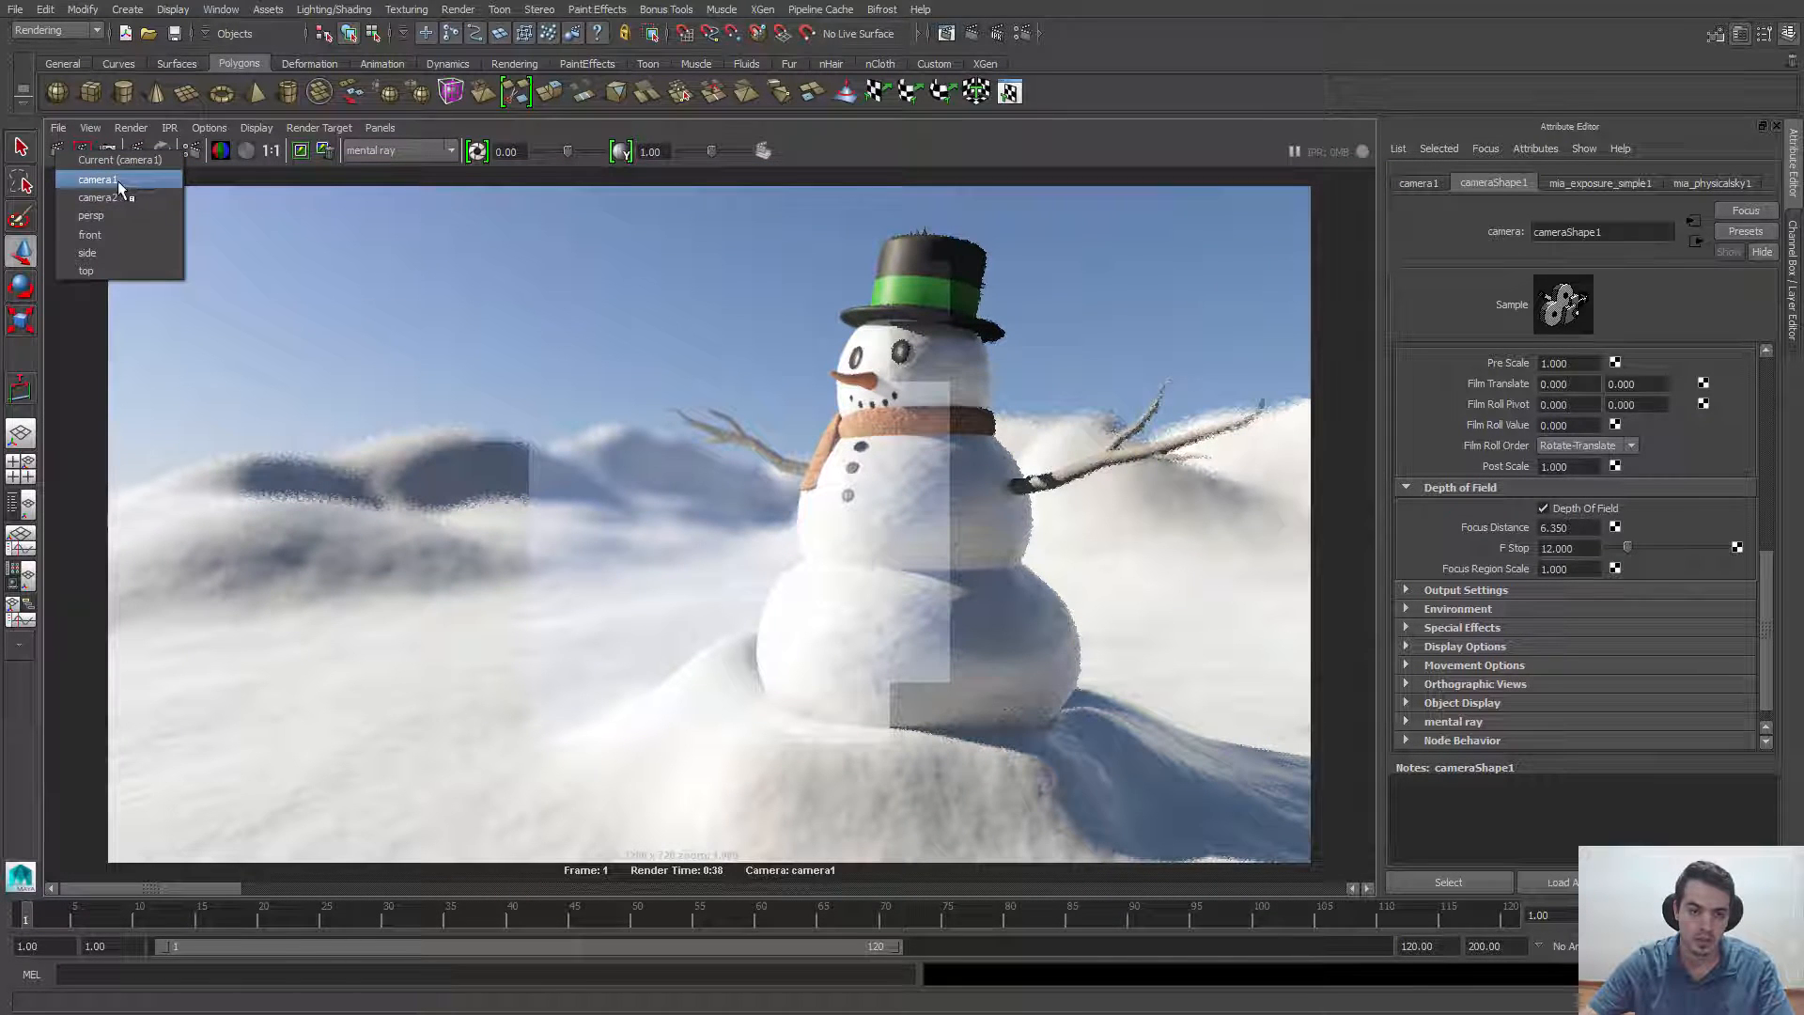
click(268, 178)
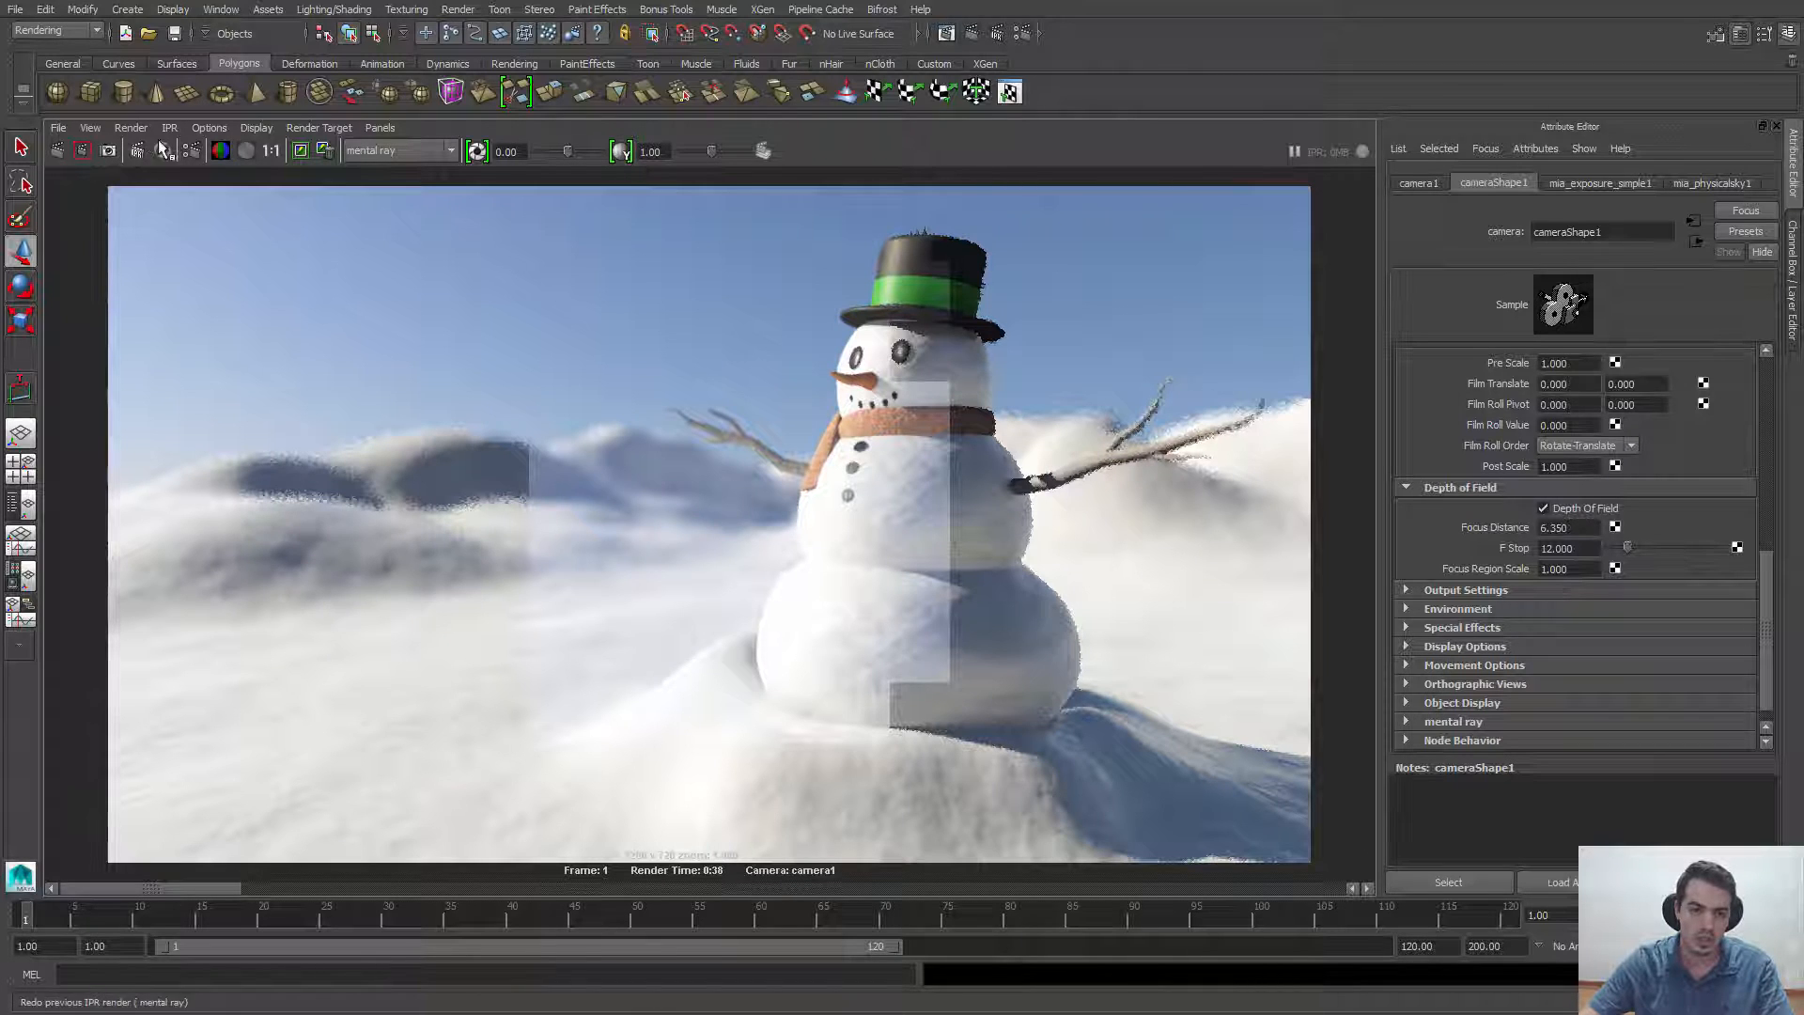
click(205, 125)
click(129, 128)
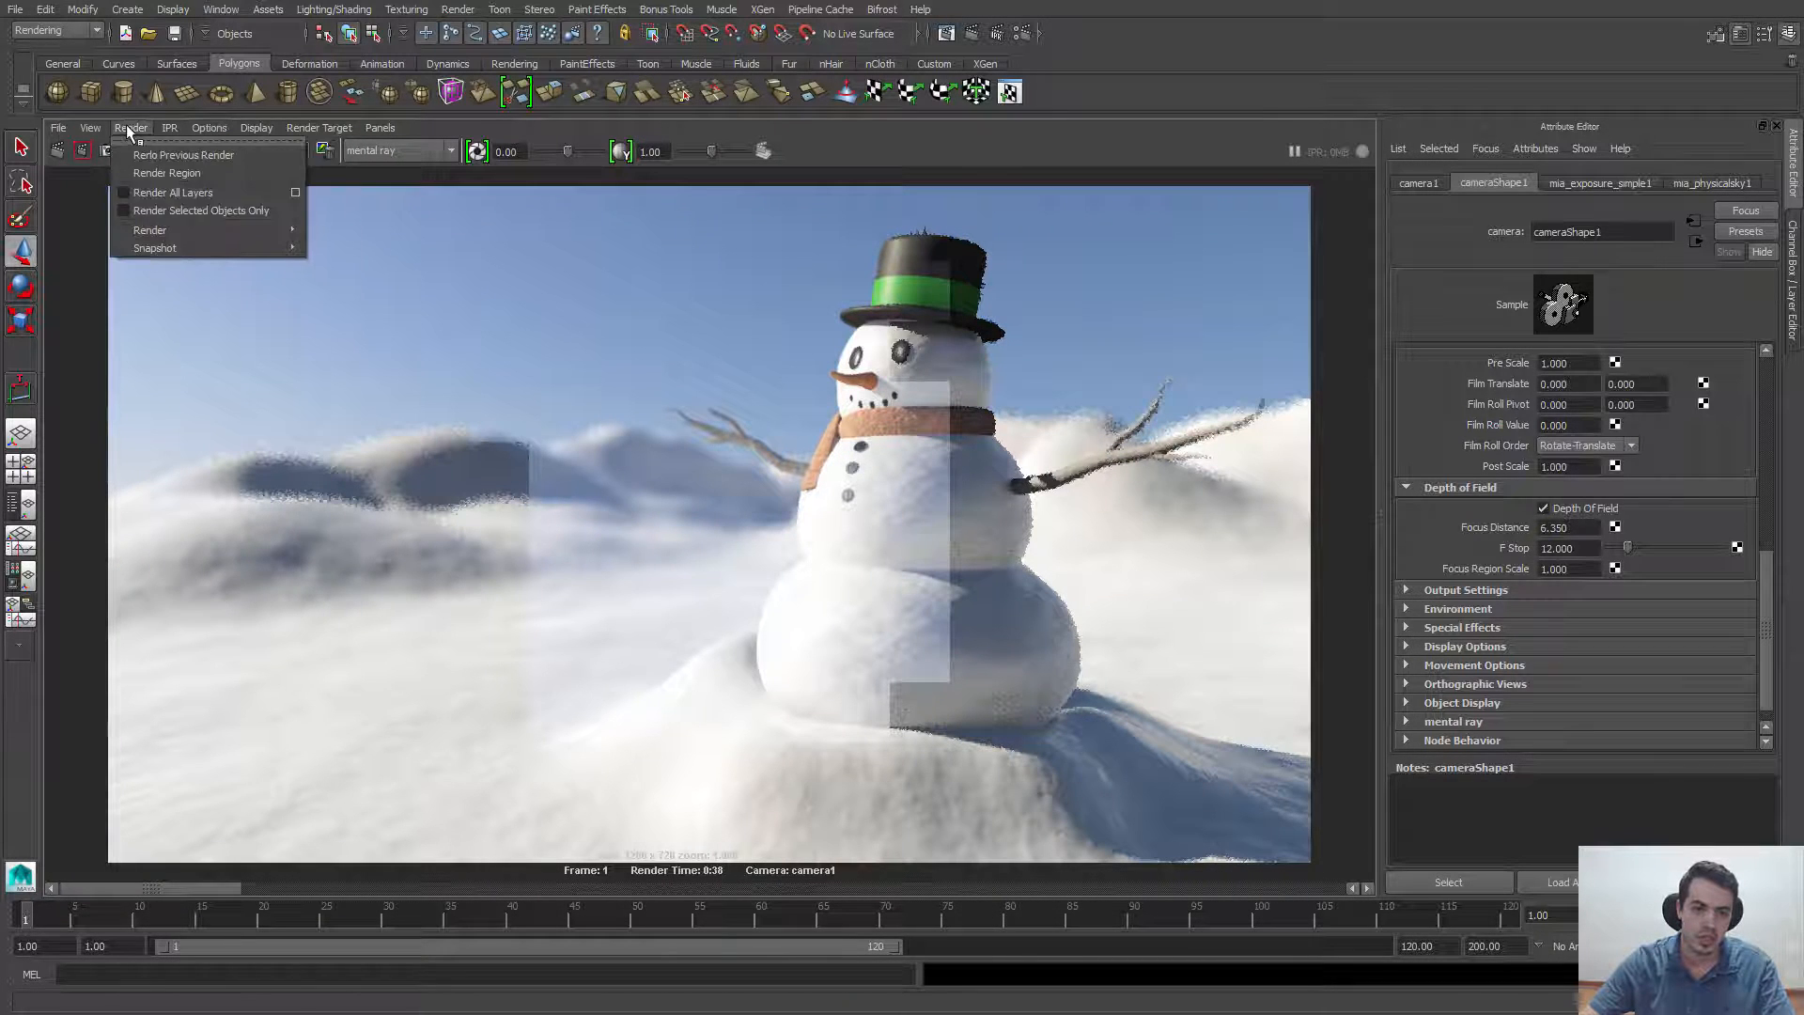
mouse_move(161, 230)
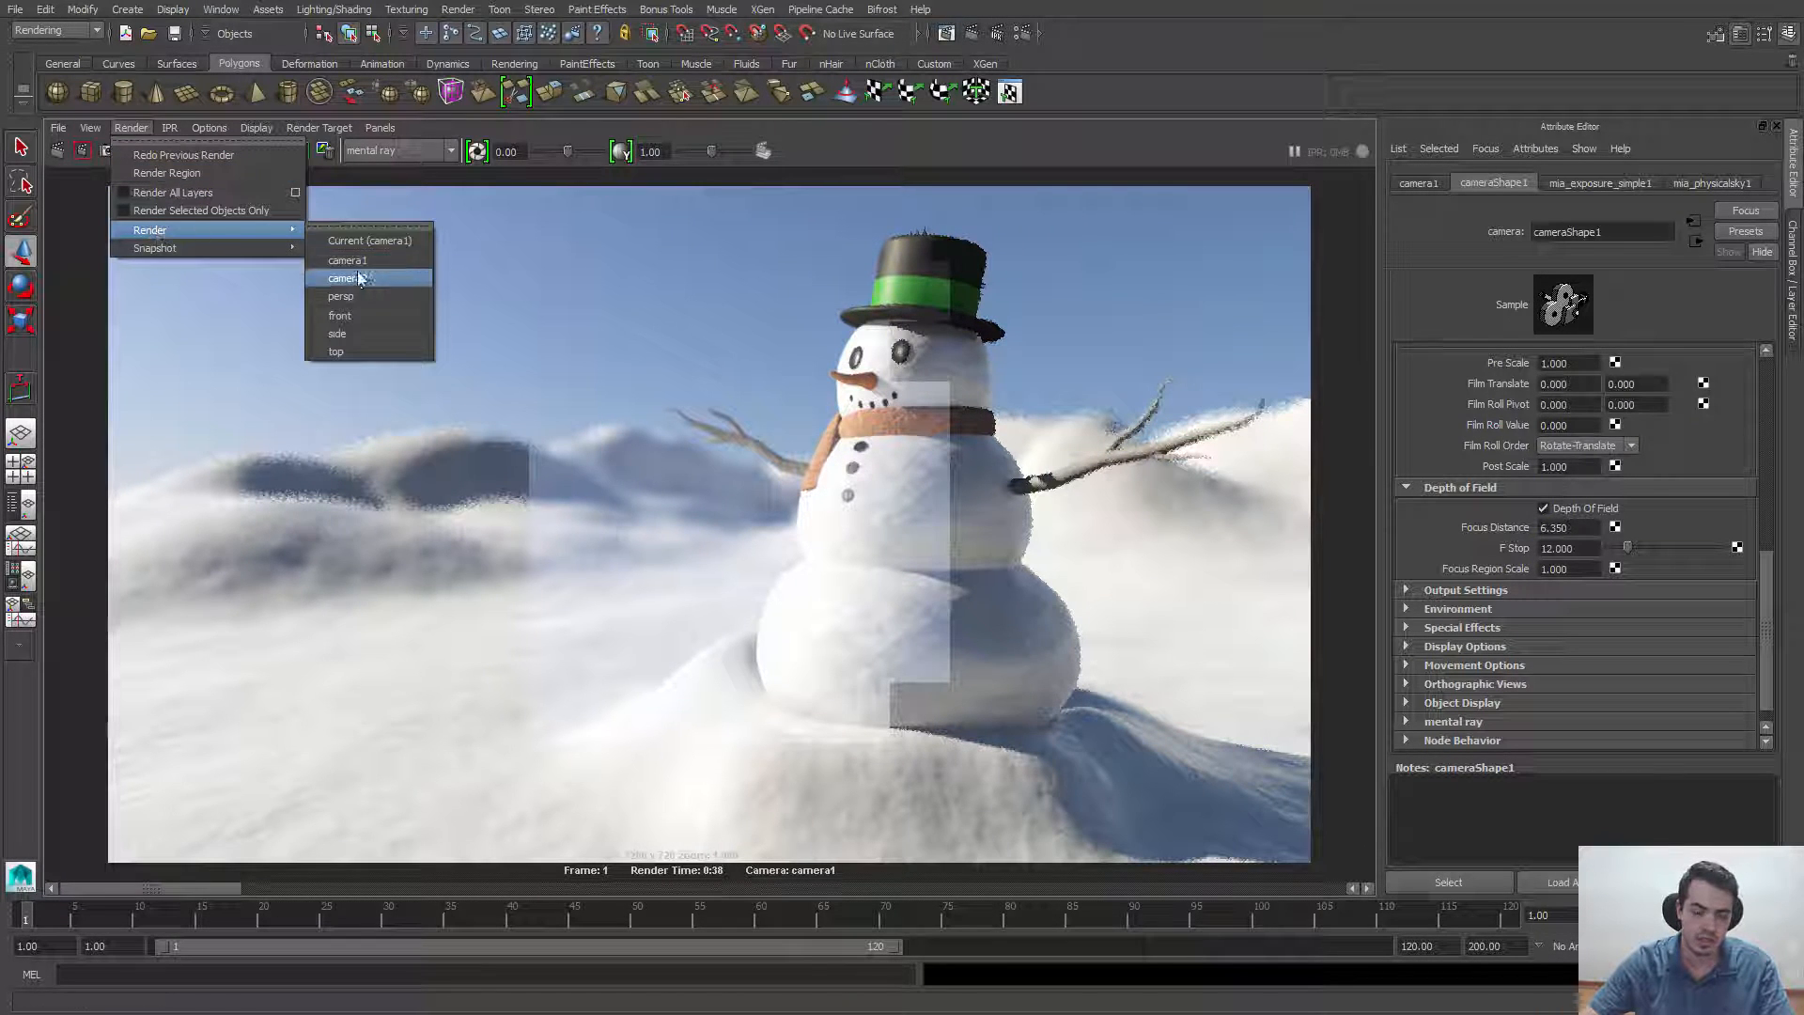
click(686, 187)
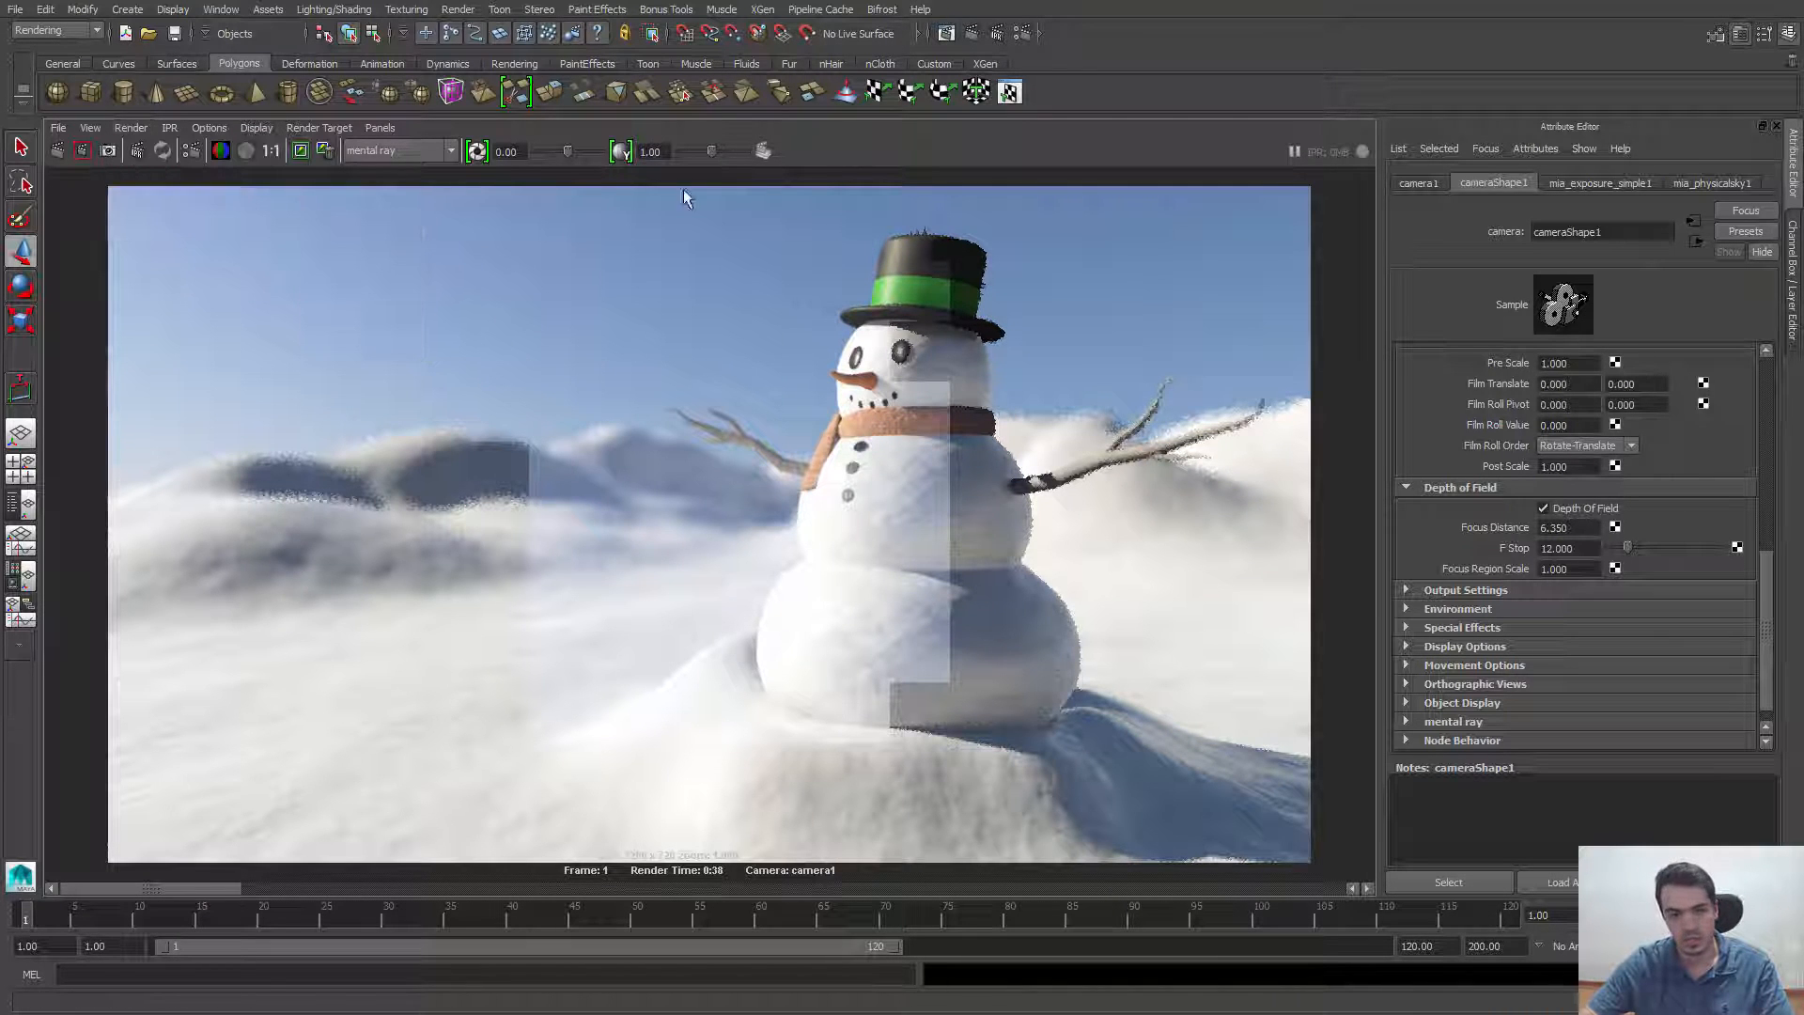
click(55, 153)
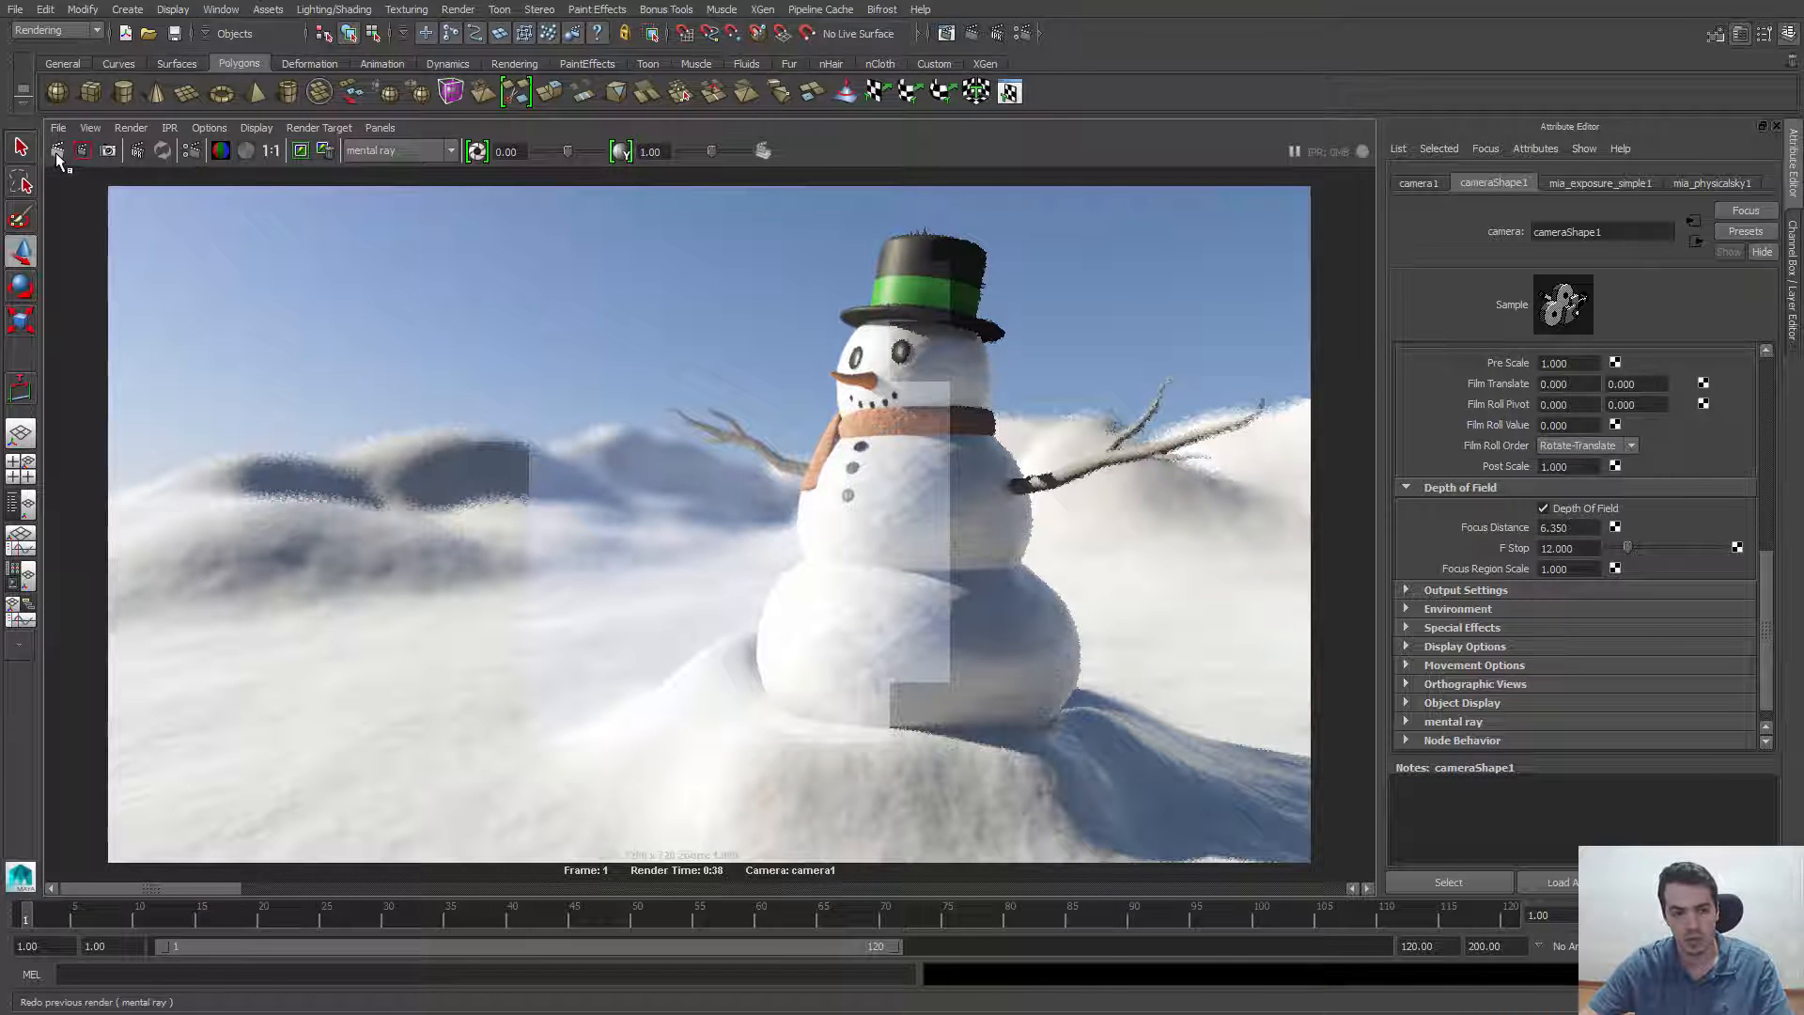
right_click(58, 153)
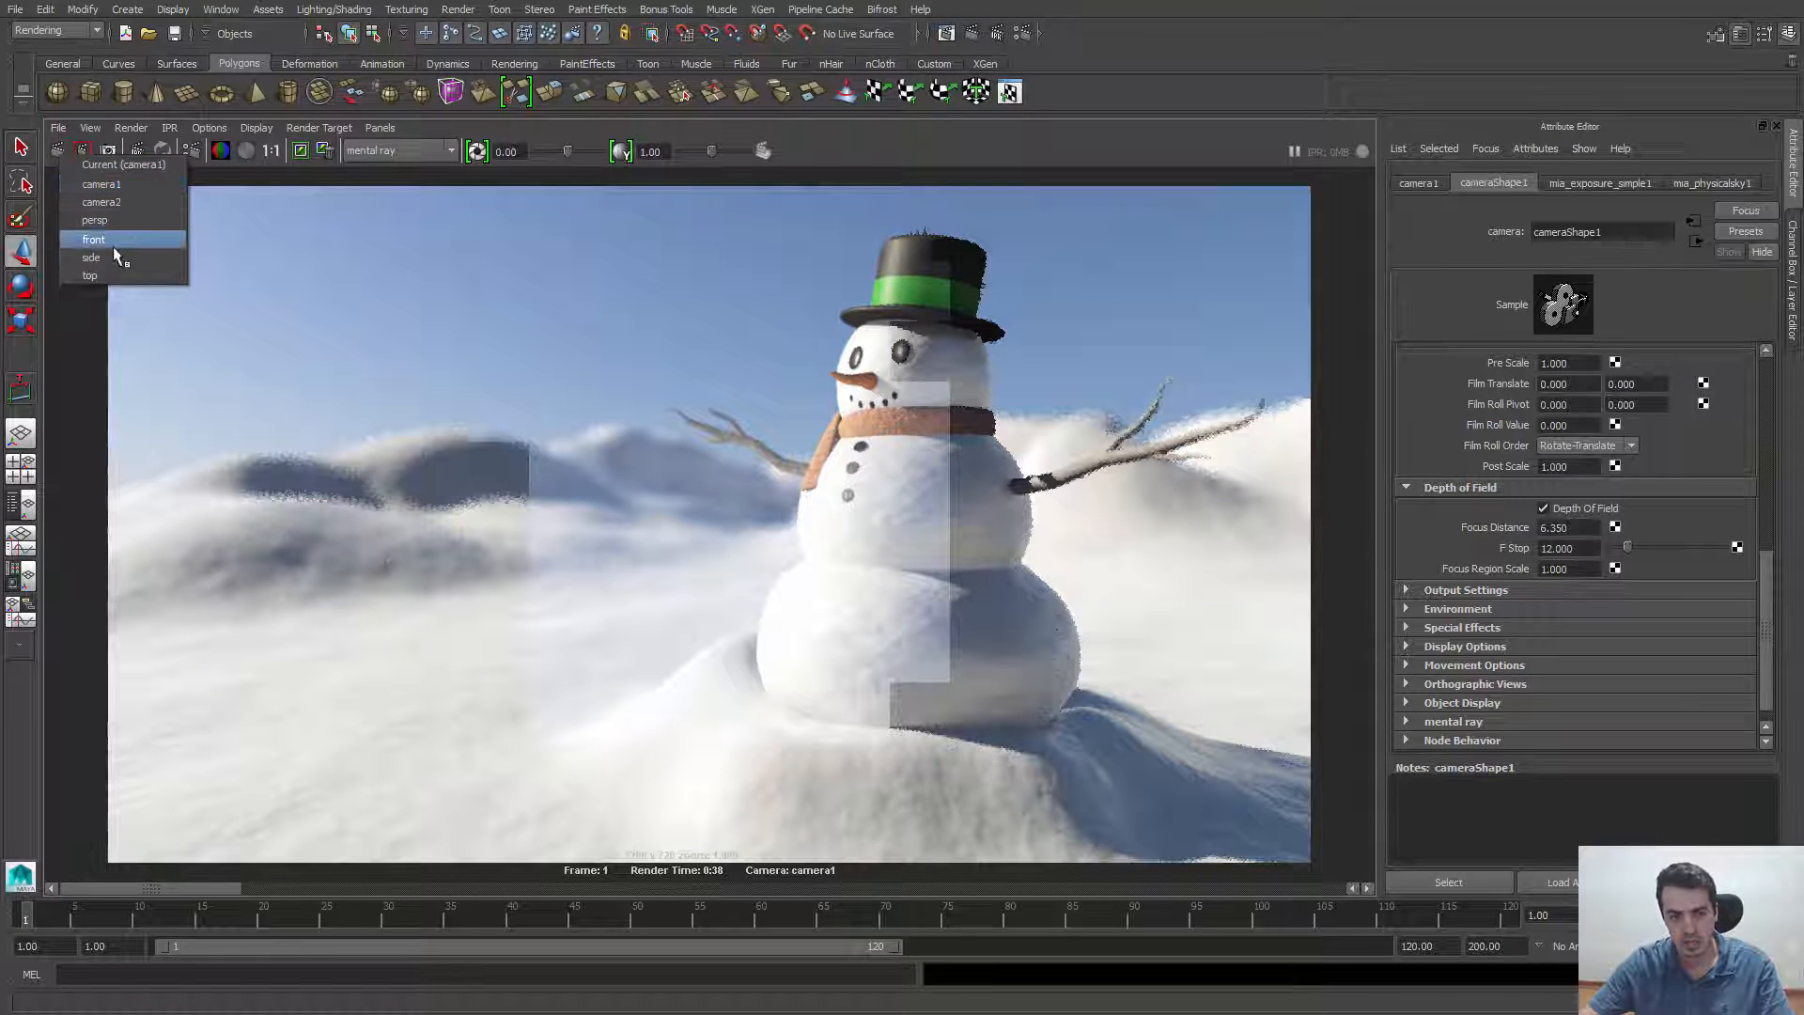
click(549, 250)
Render camera1 with mental ray, inspect the blurred hills behind the snowman up close and return to actual size
right_click(59, 152)
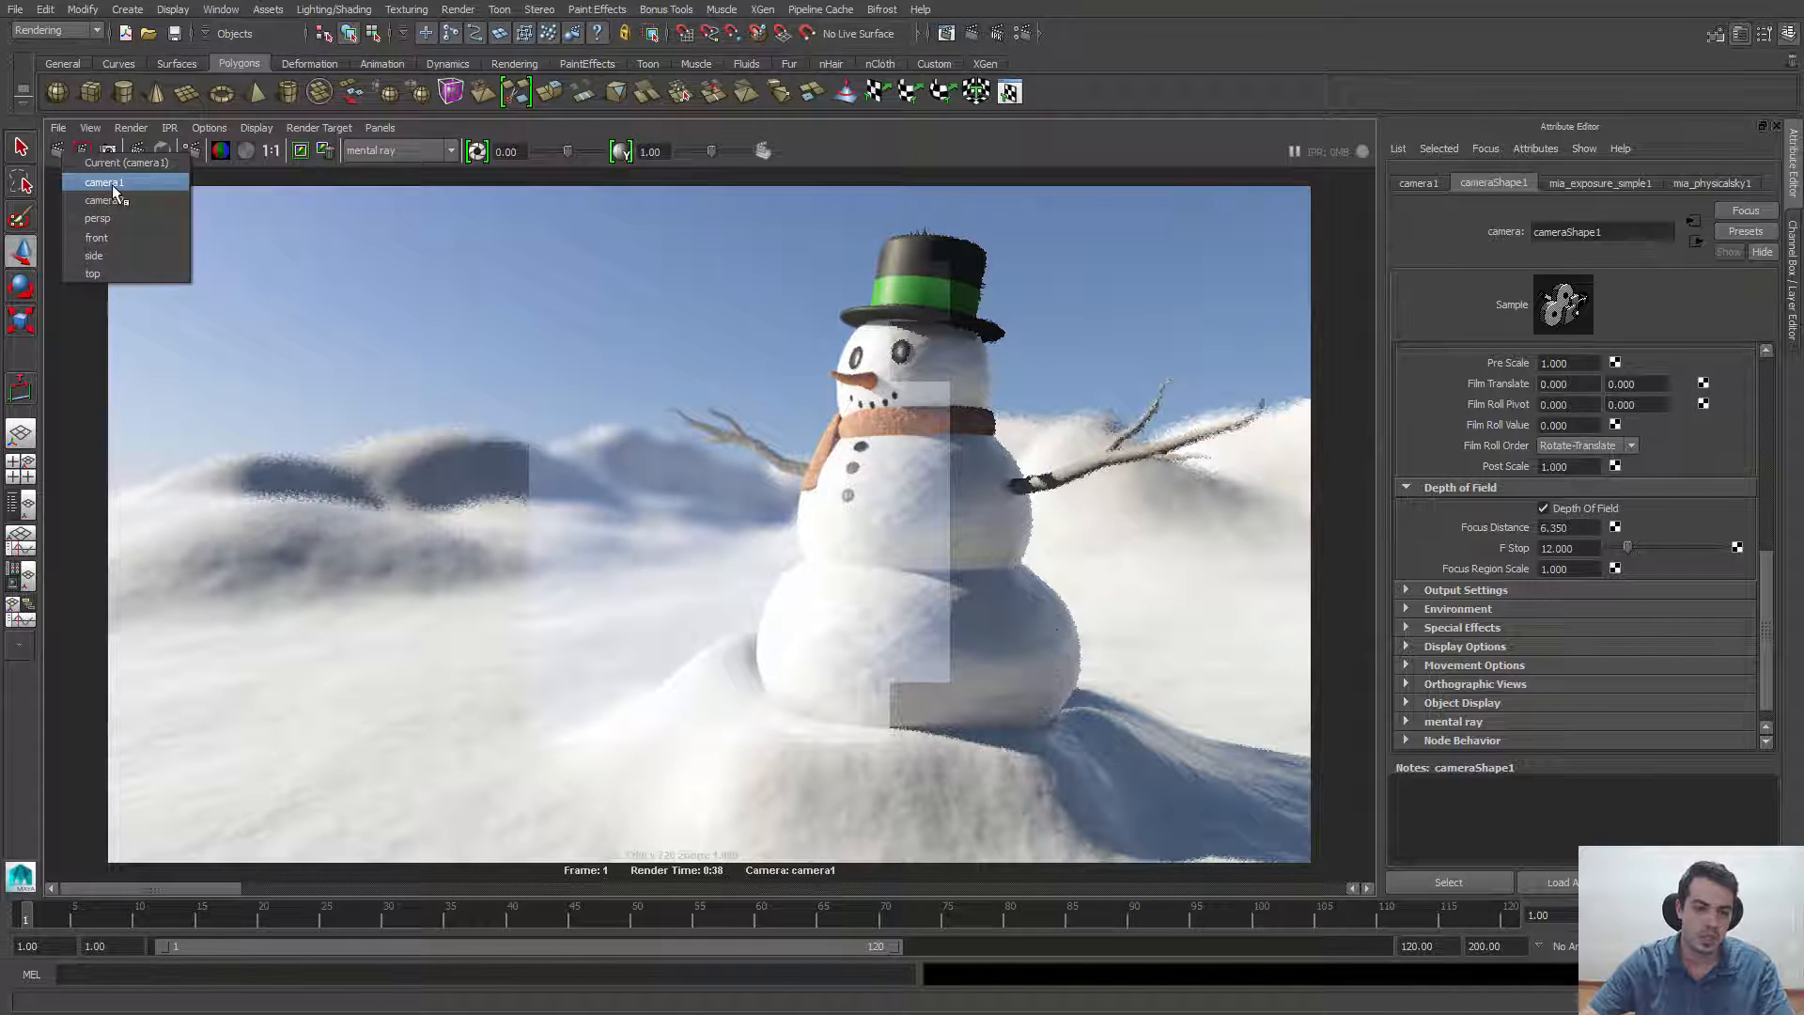
click(111, 184)
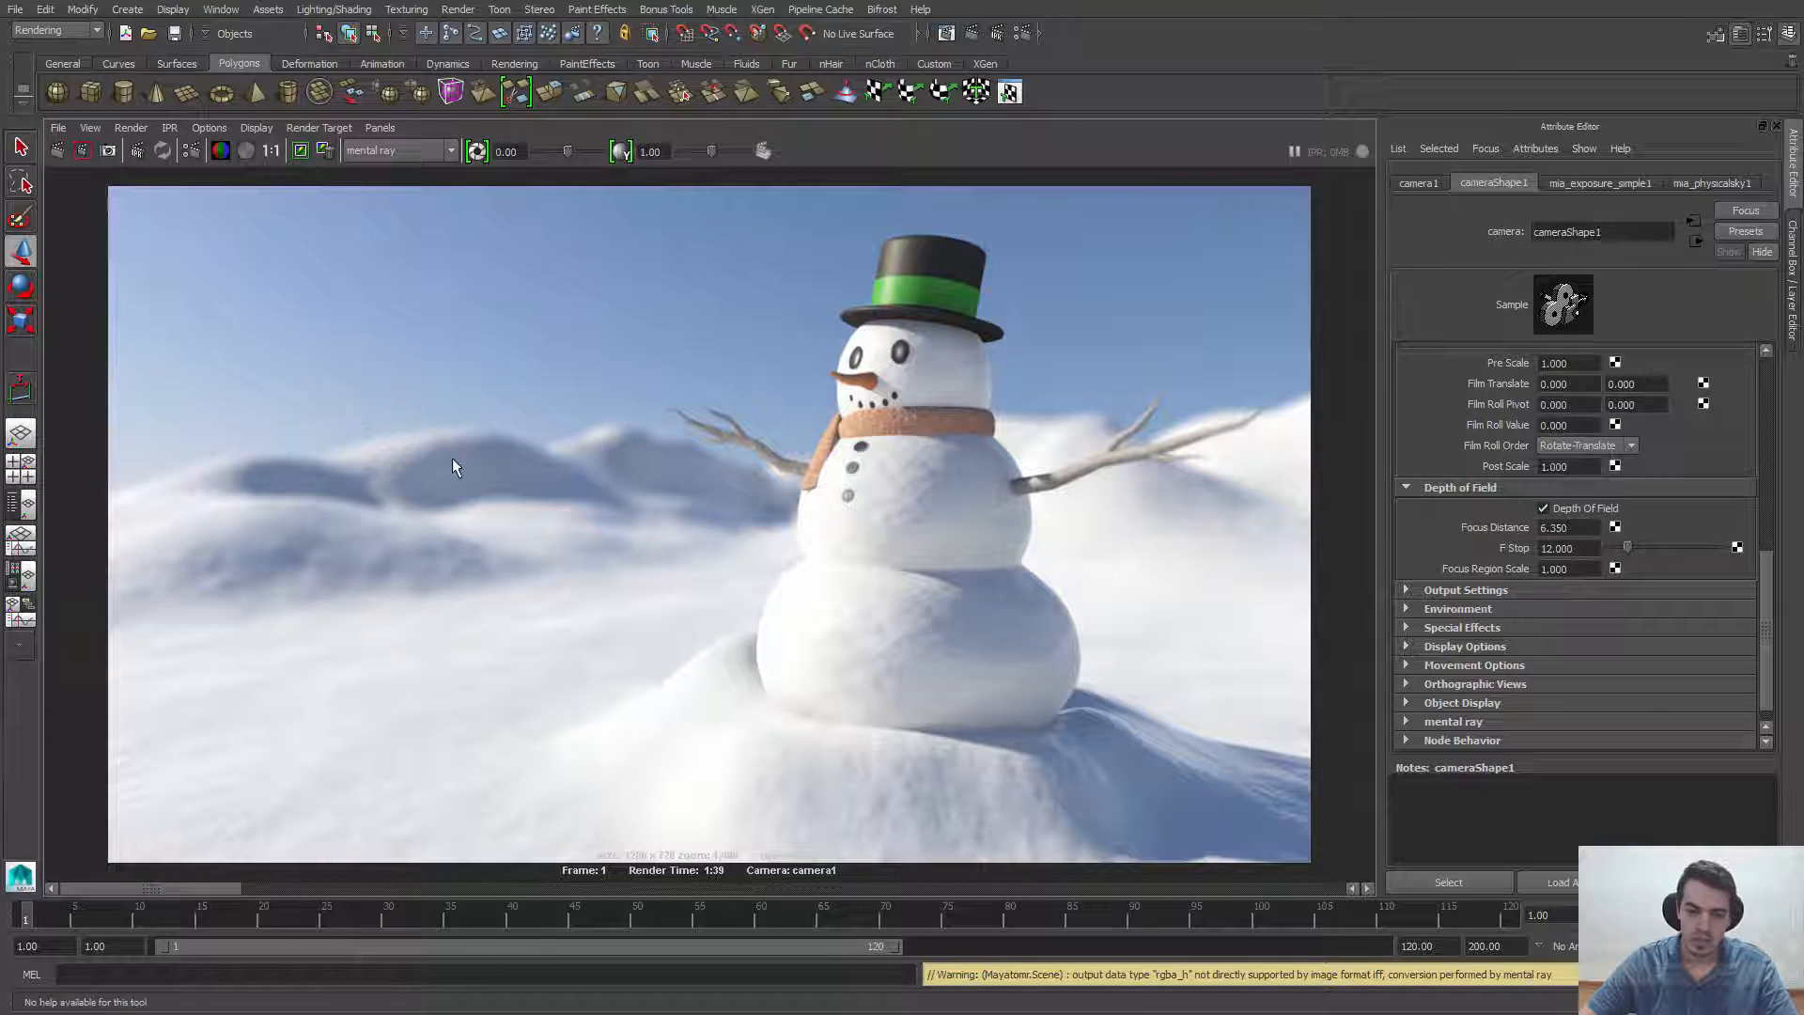
alt+right_drag(719, 500, 1288, 629)
alt+middle_drag(548, 433, 799, 589)
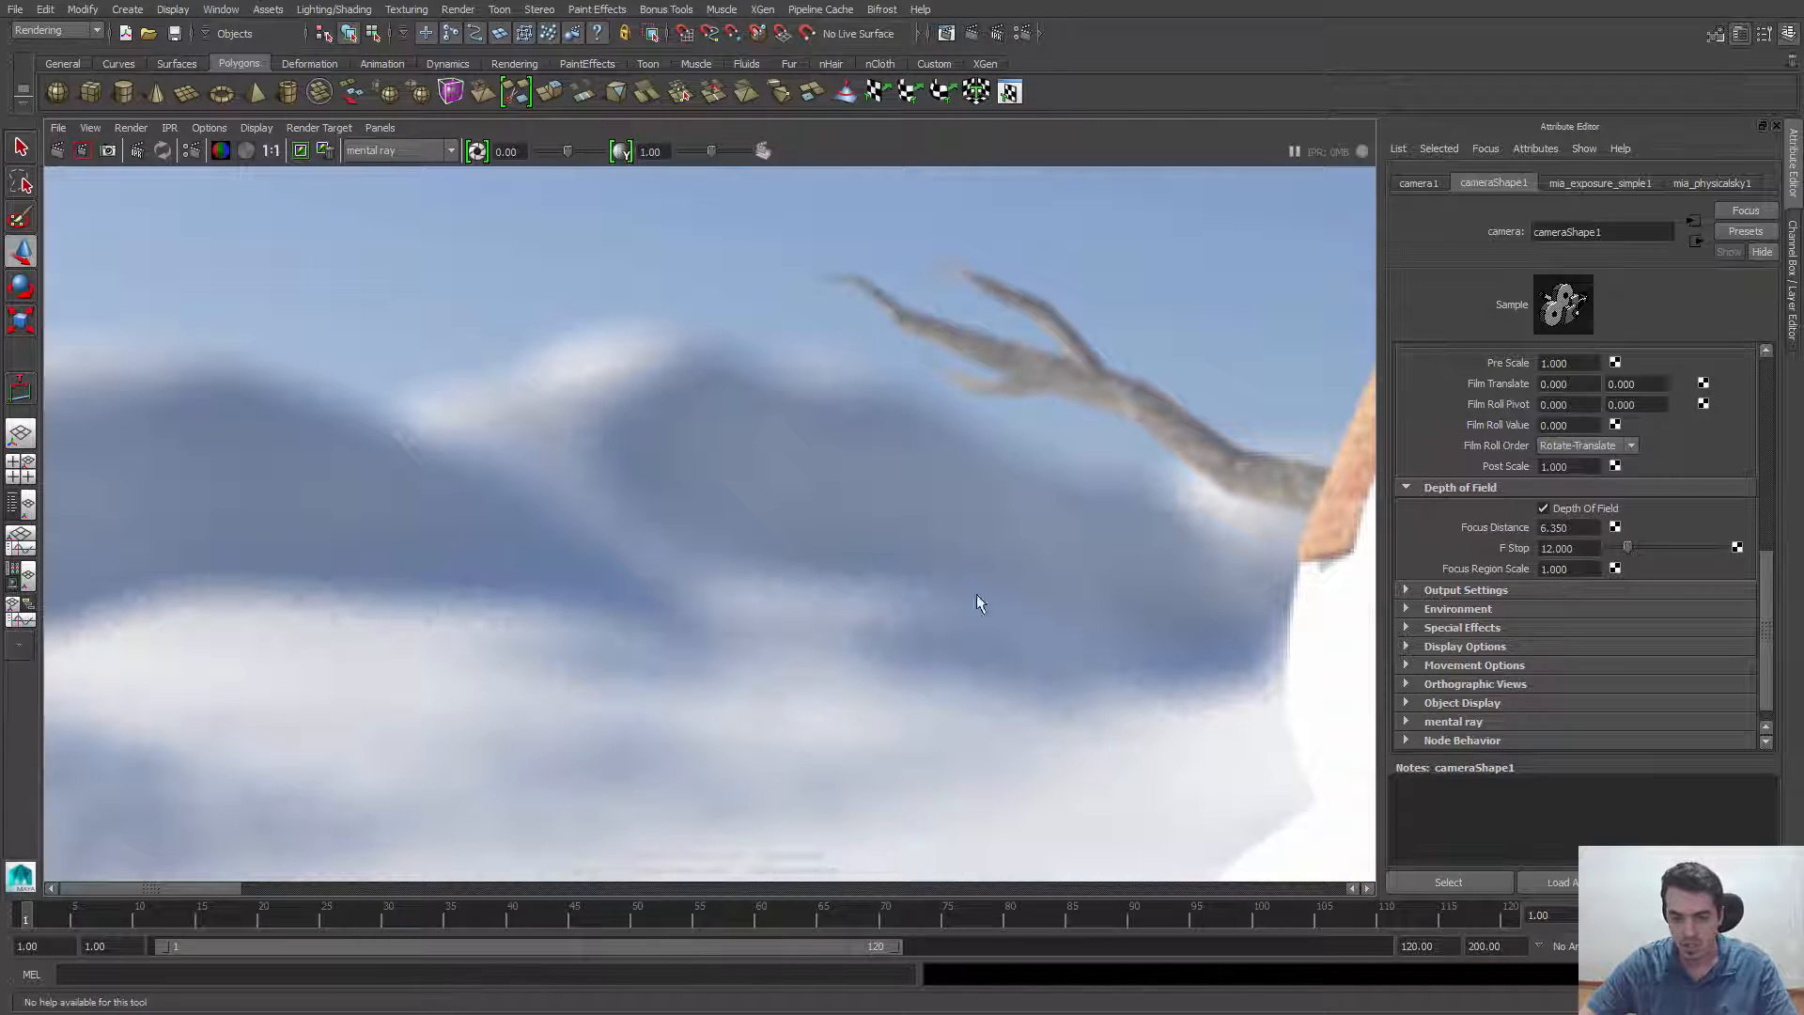
click(270, 150)
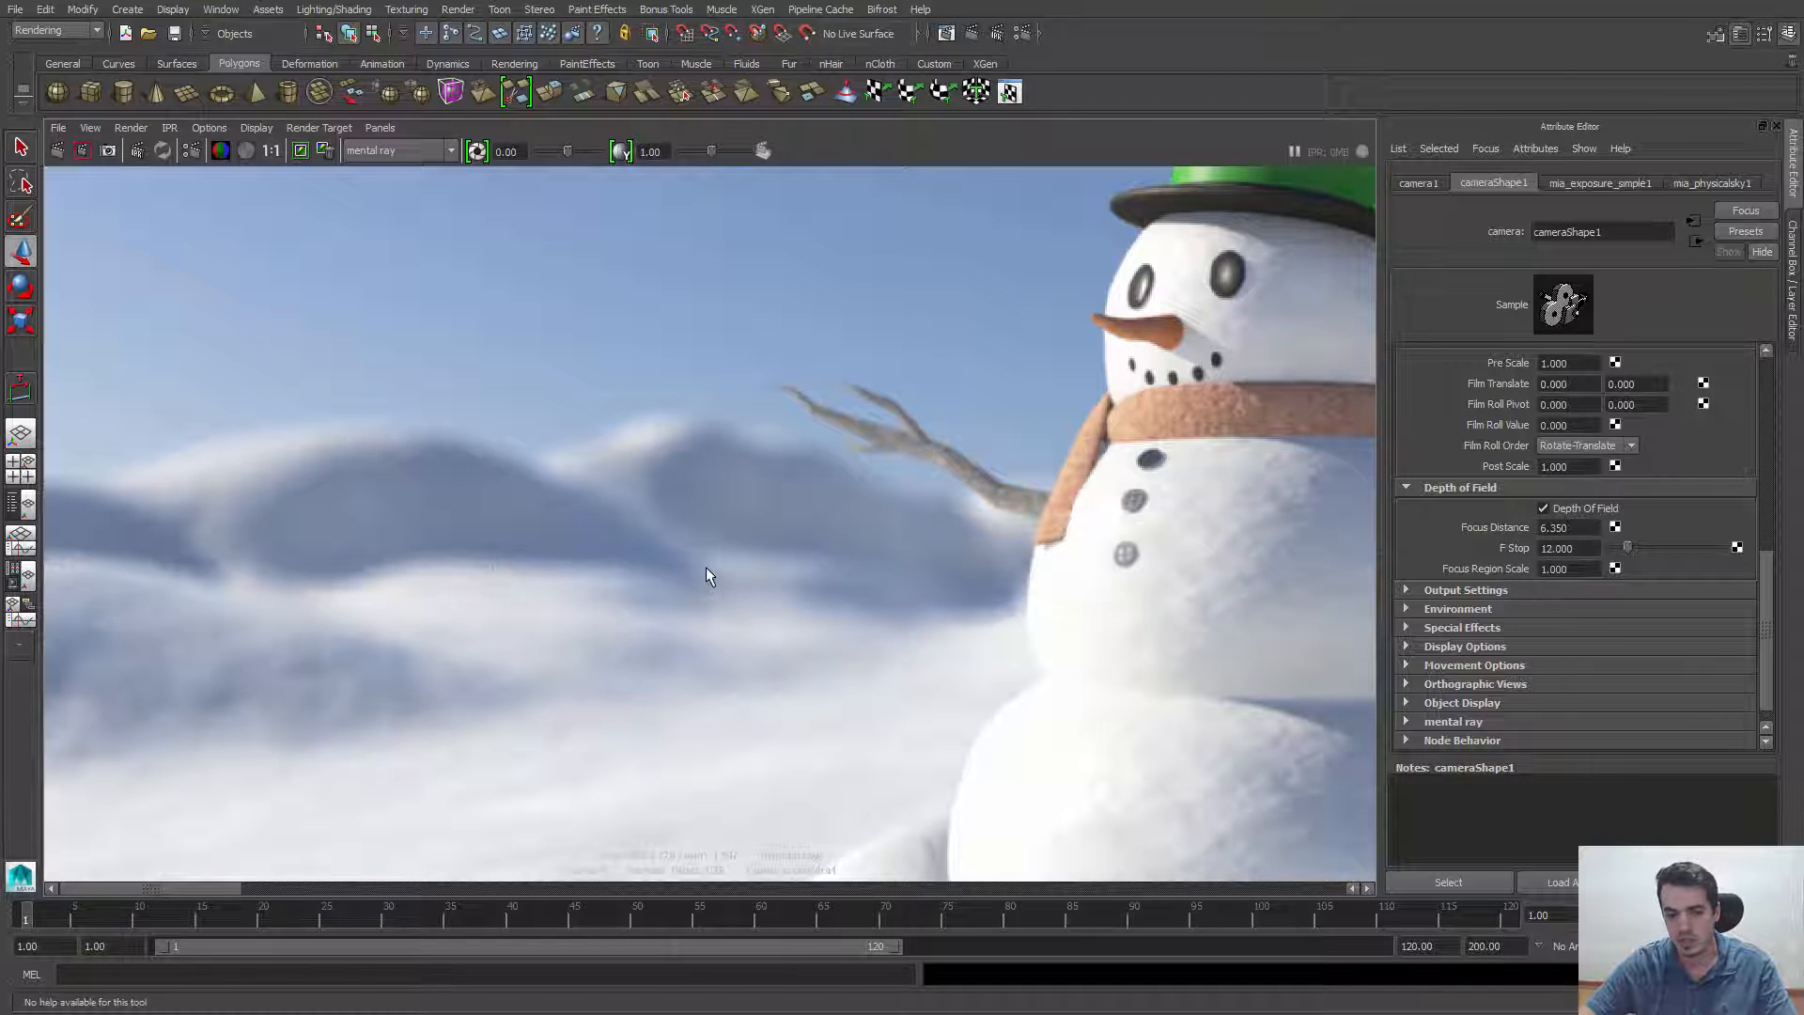
scroll(665, 542, down, 2)
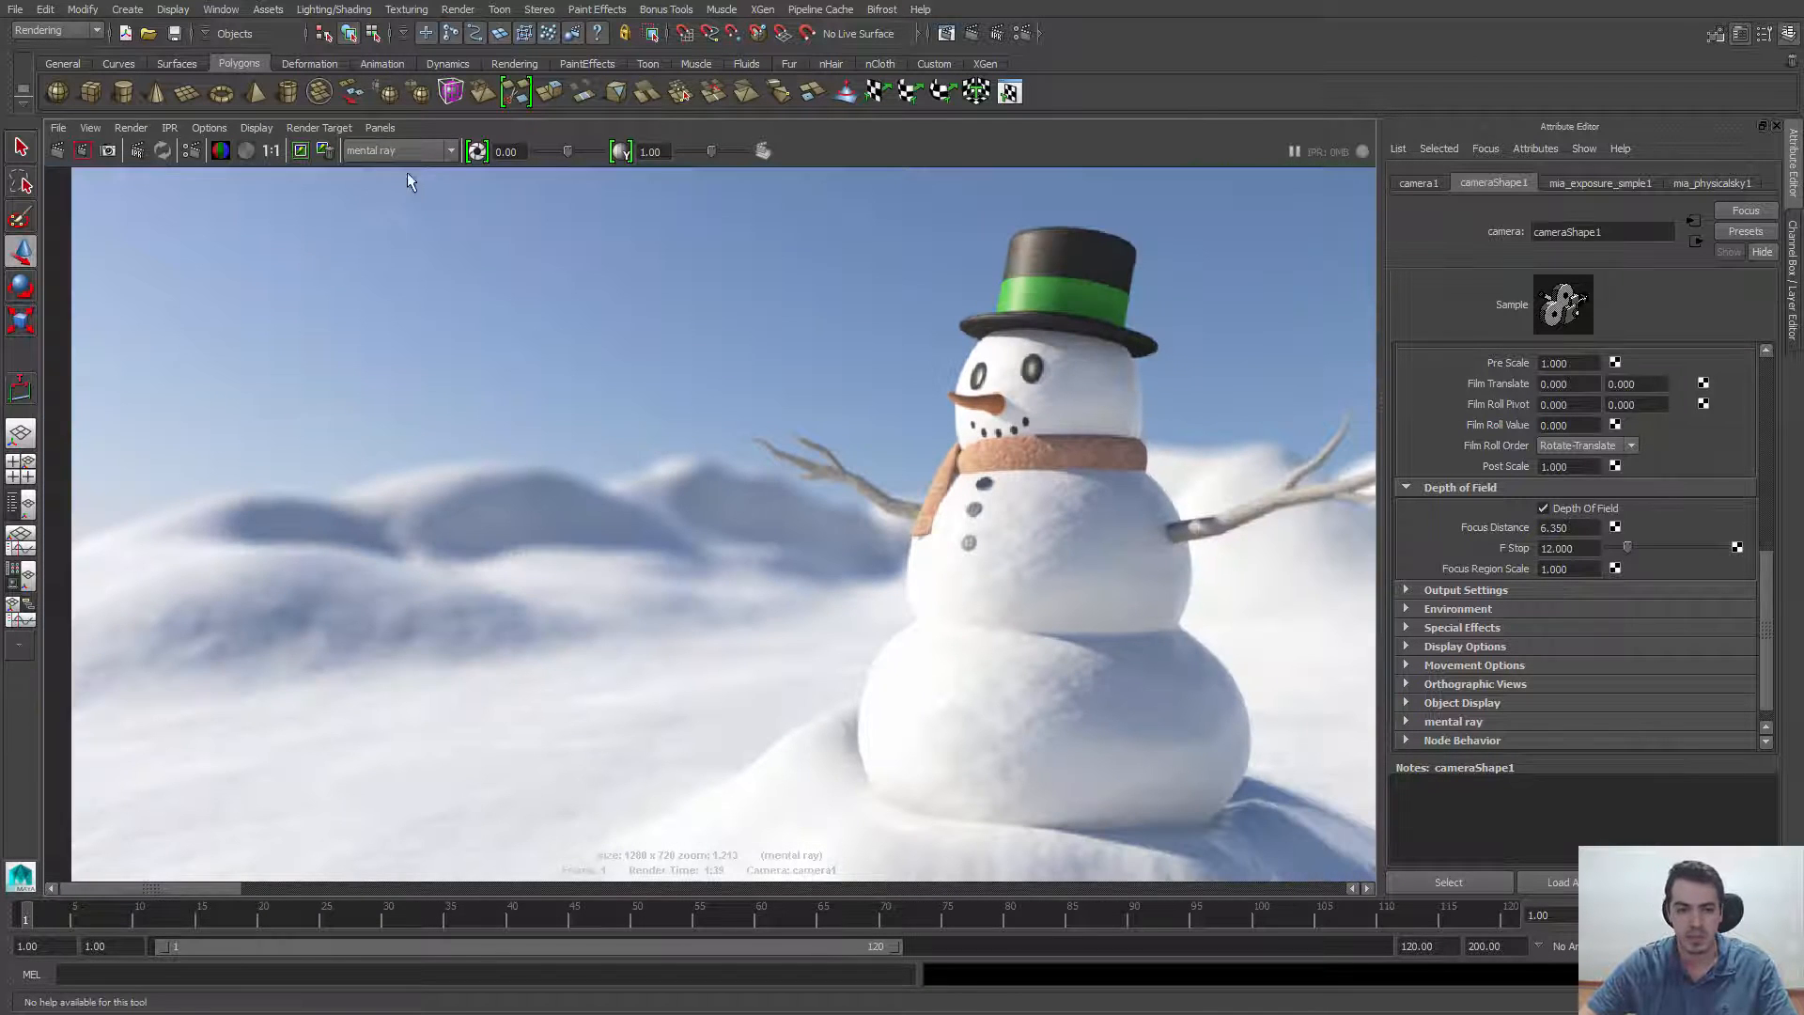
click(271, 151)
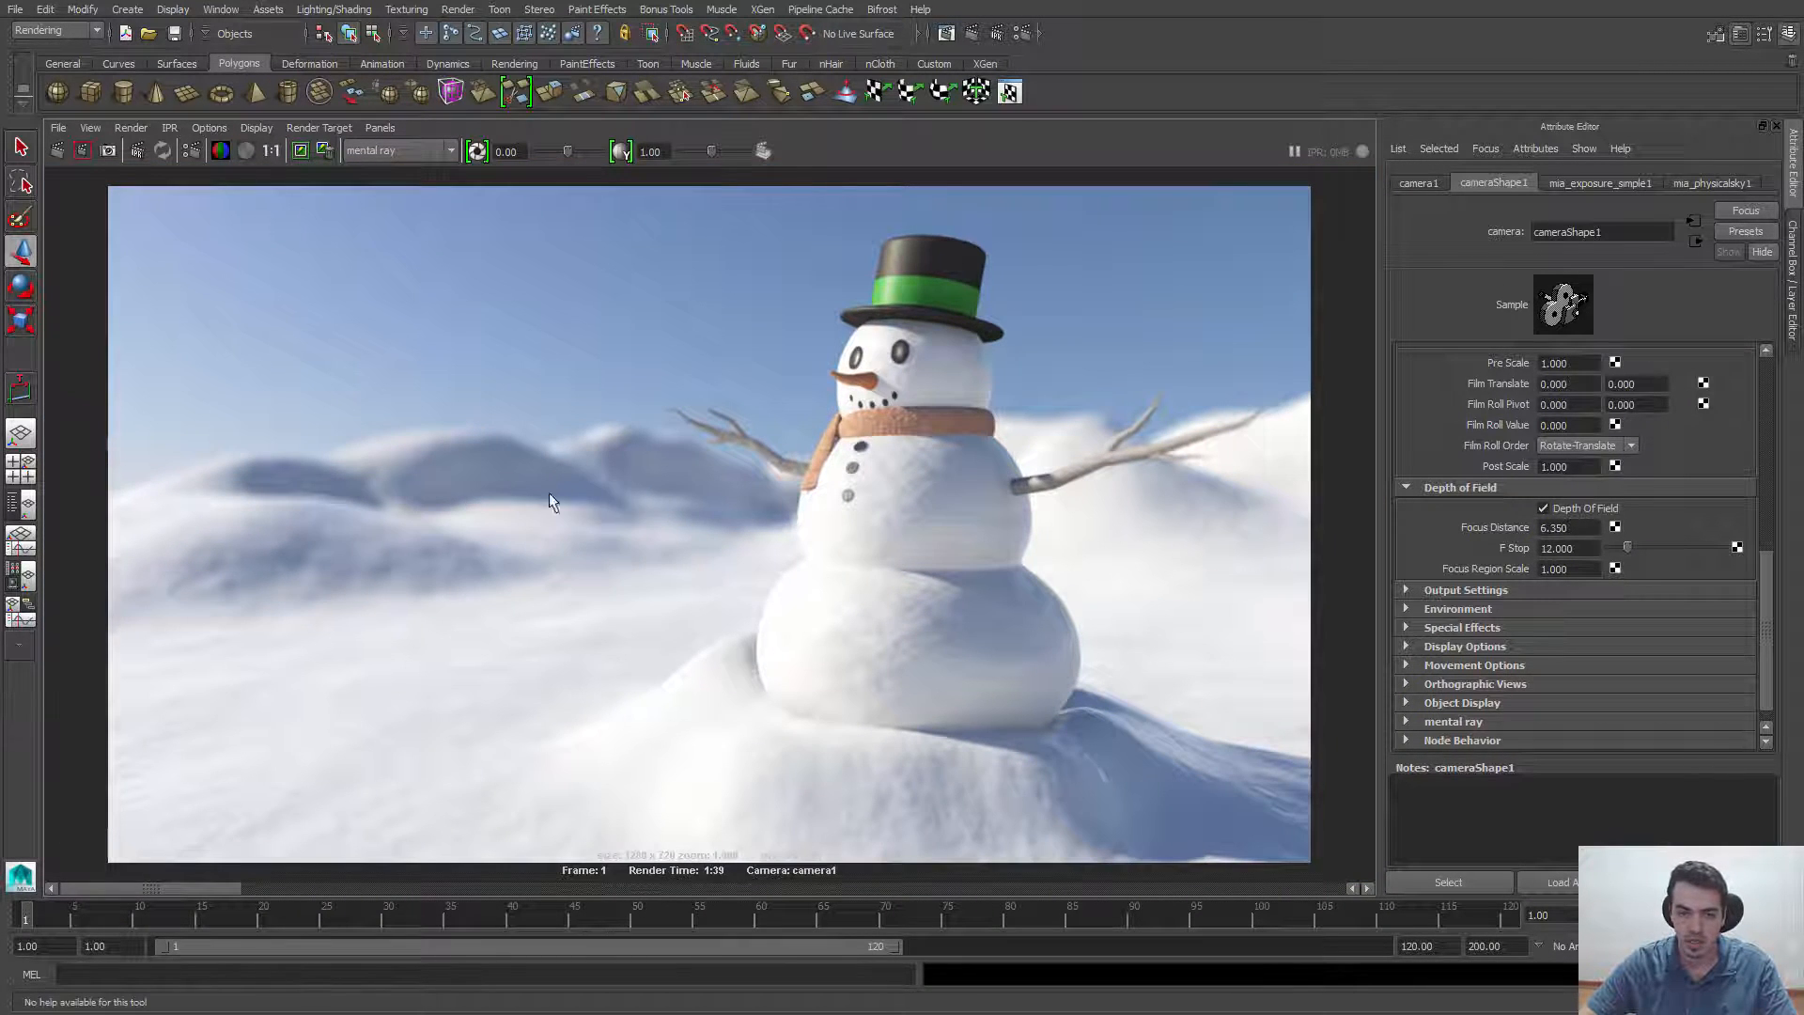
Set the minimum samples to 2.0 in the sampling optimization settings and close the render settings
click(1027, 32)
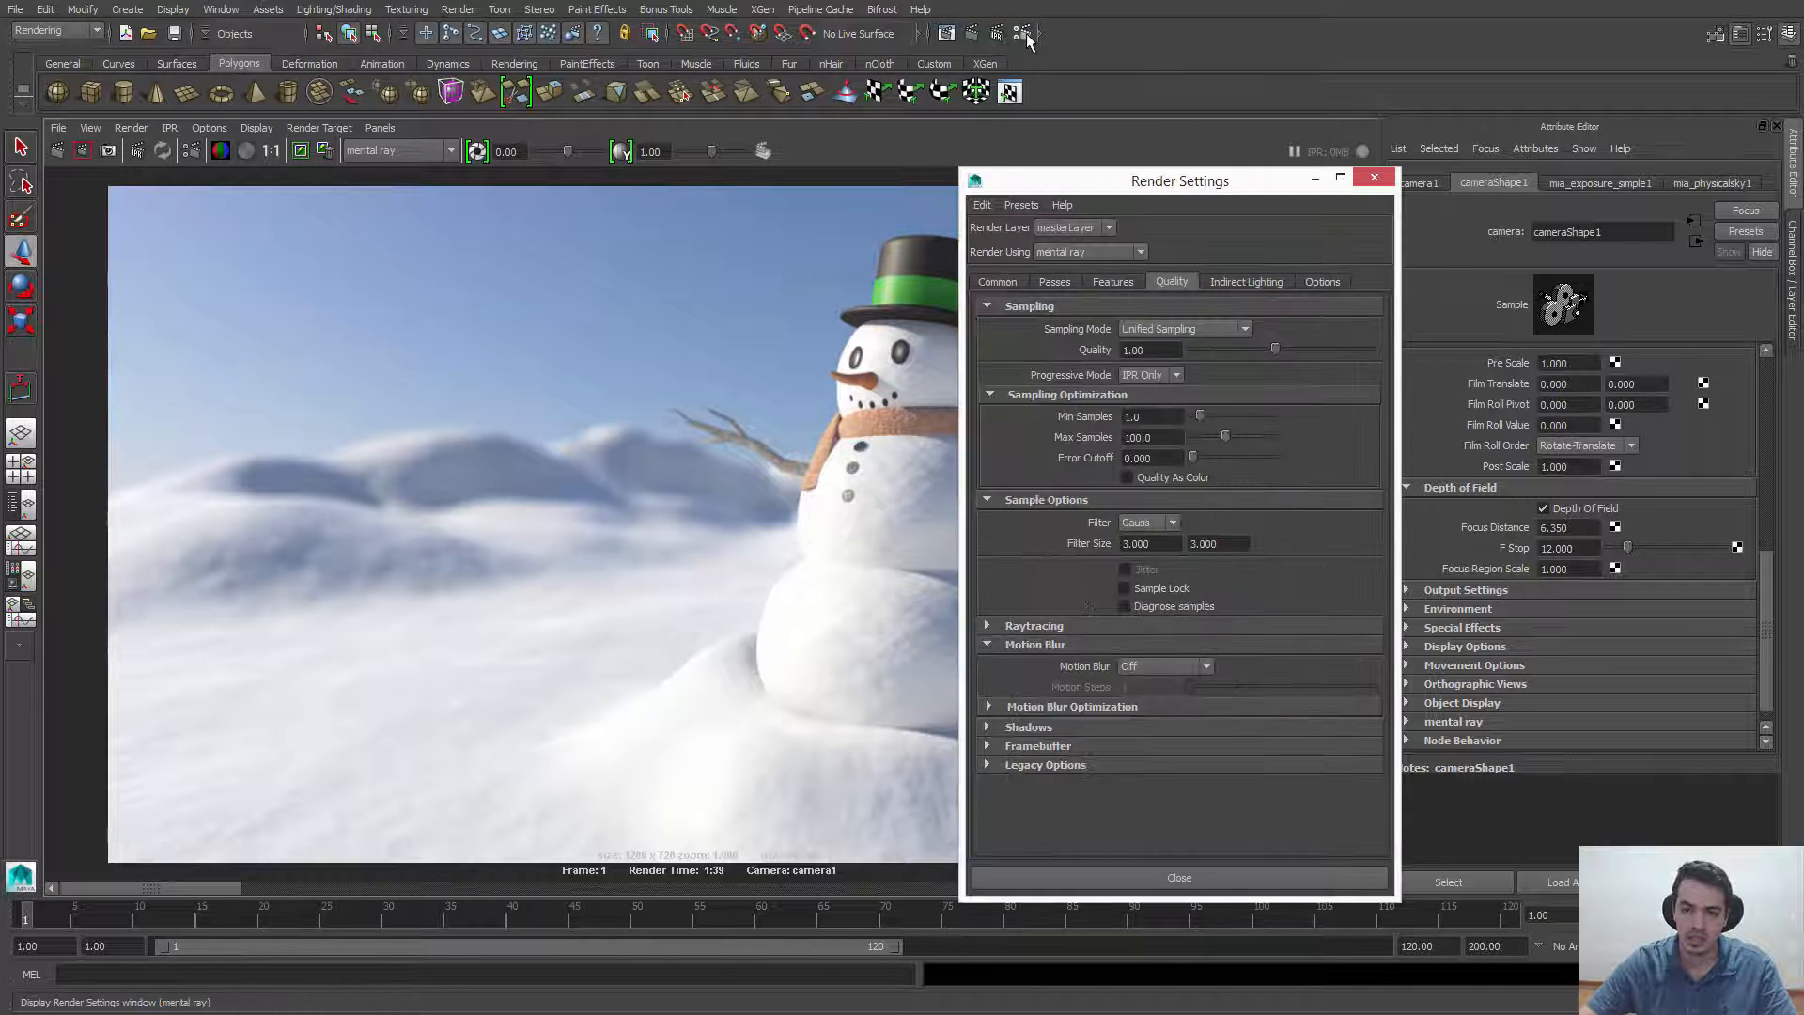
double_click(1156, 414)
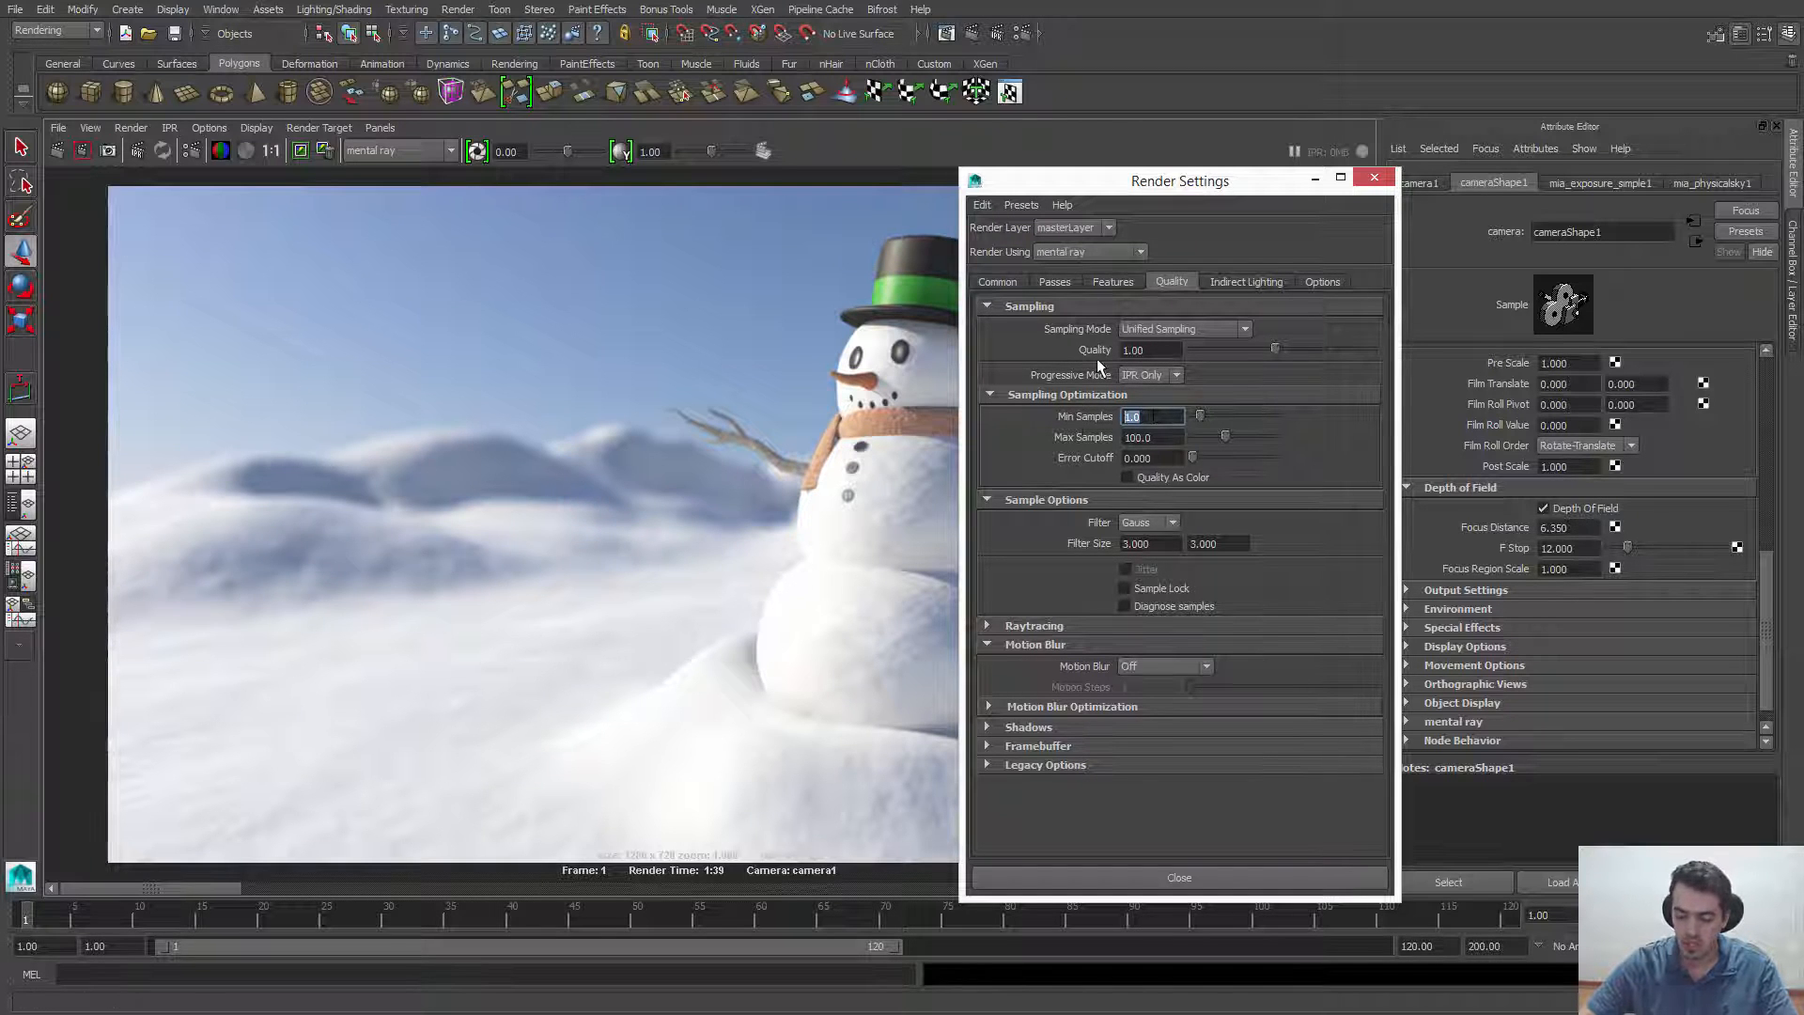
text(2)
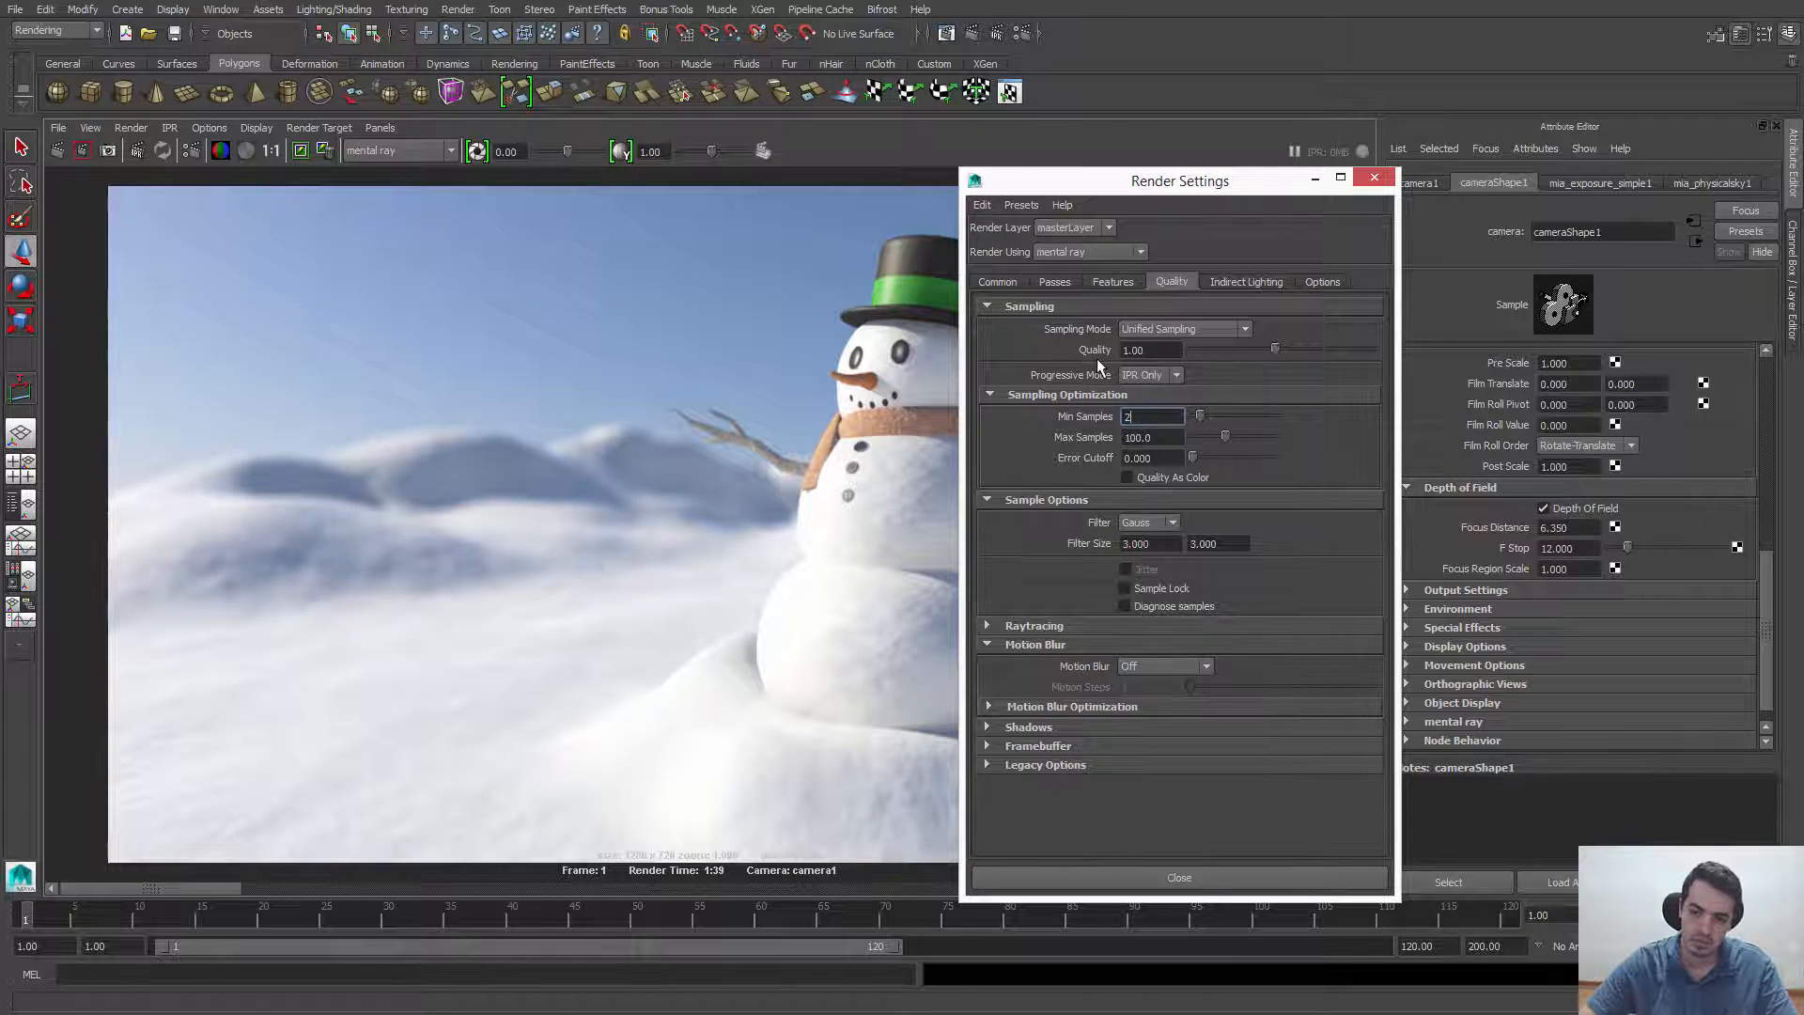
key(Return)
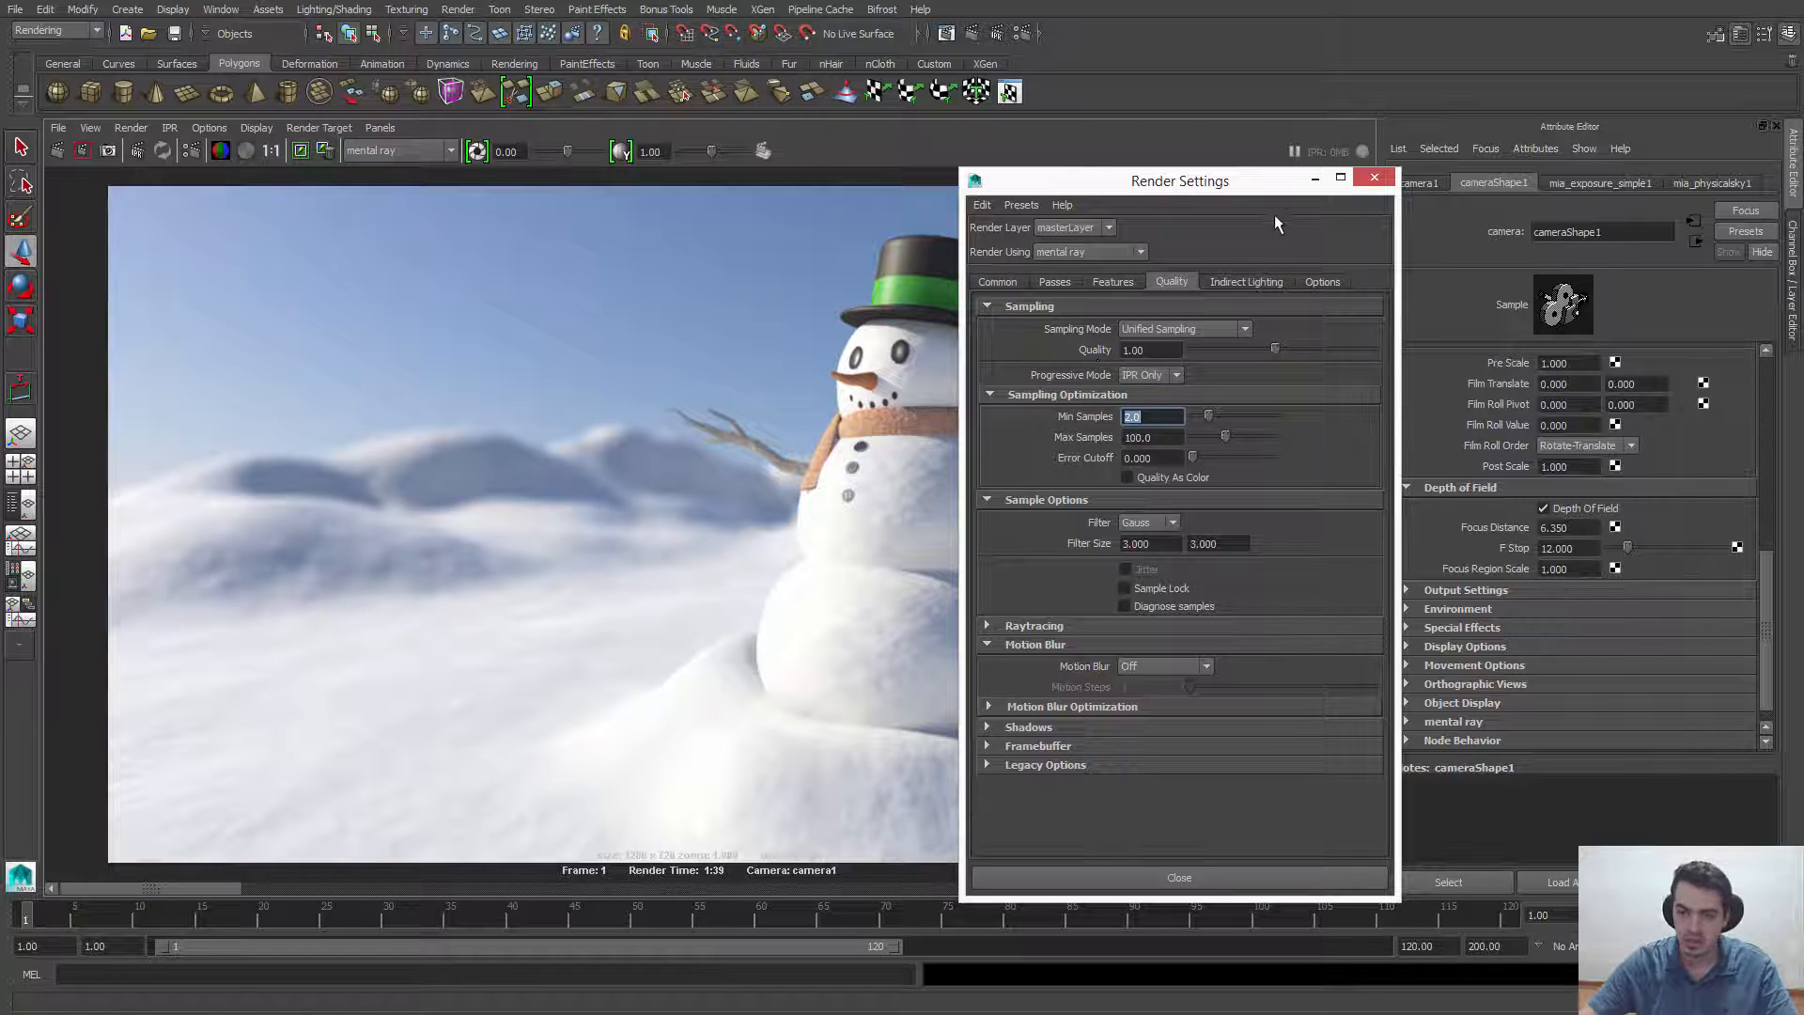
click(1371, 180)
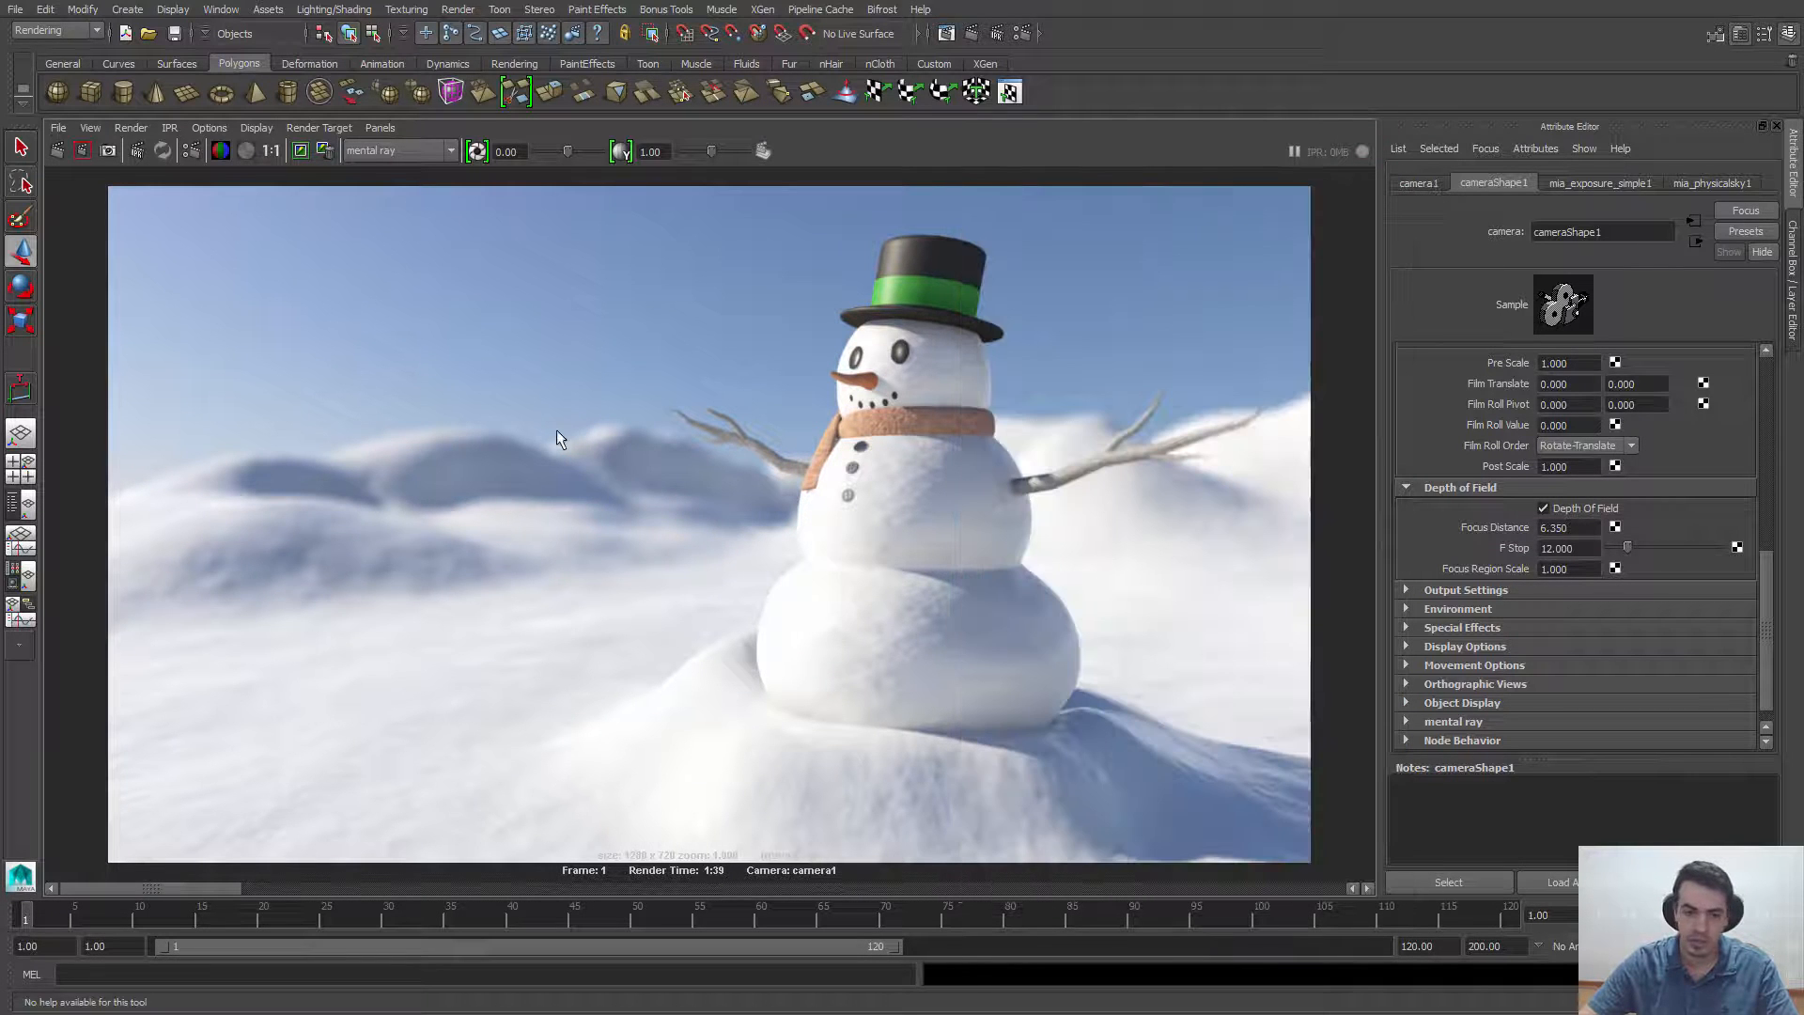
Keep the current render, re-render only a region of the blurred hills beside the snowman's arm, and compare it up close with the kept image
click(300, 151)
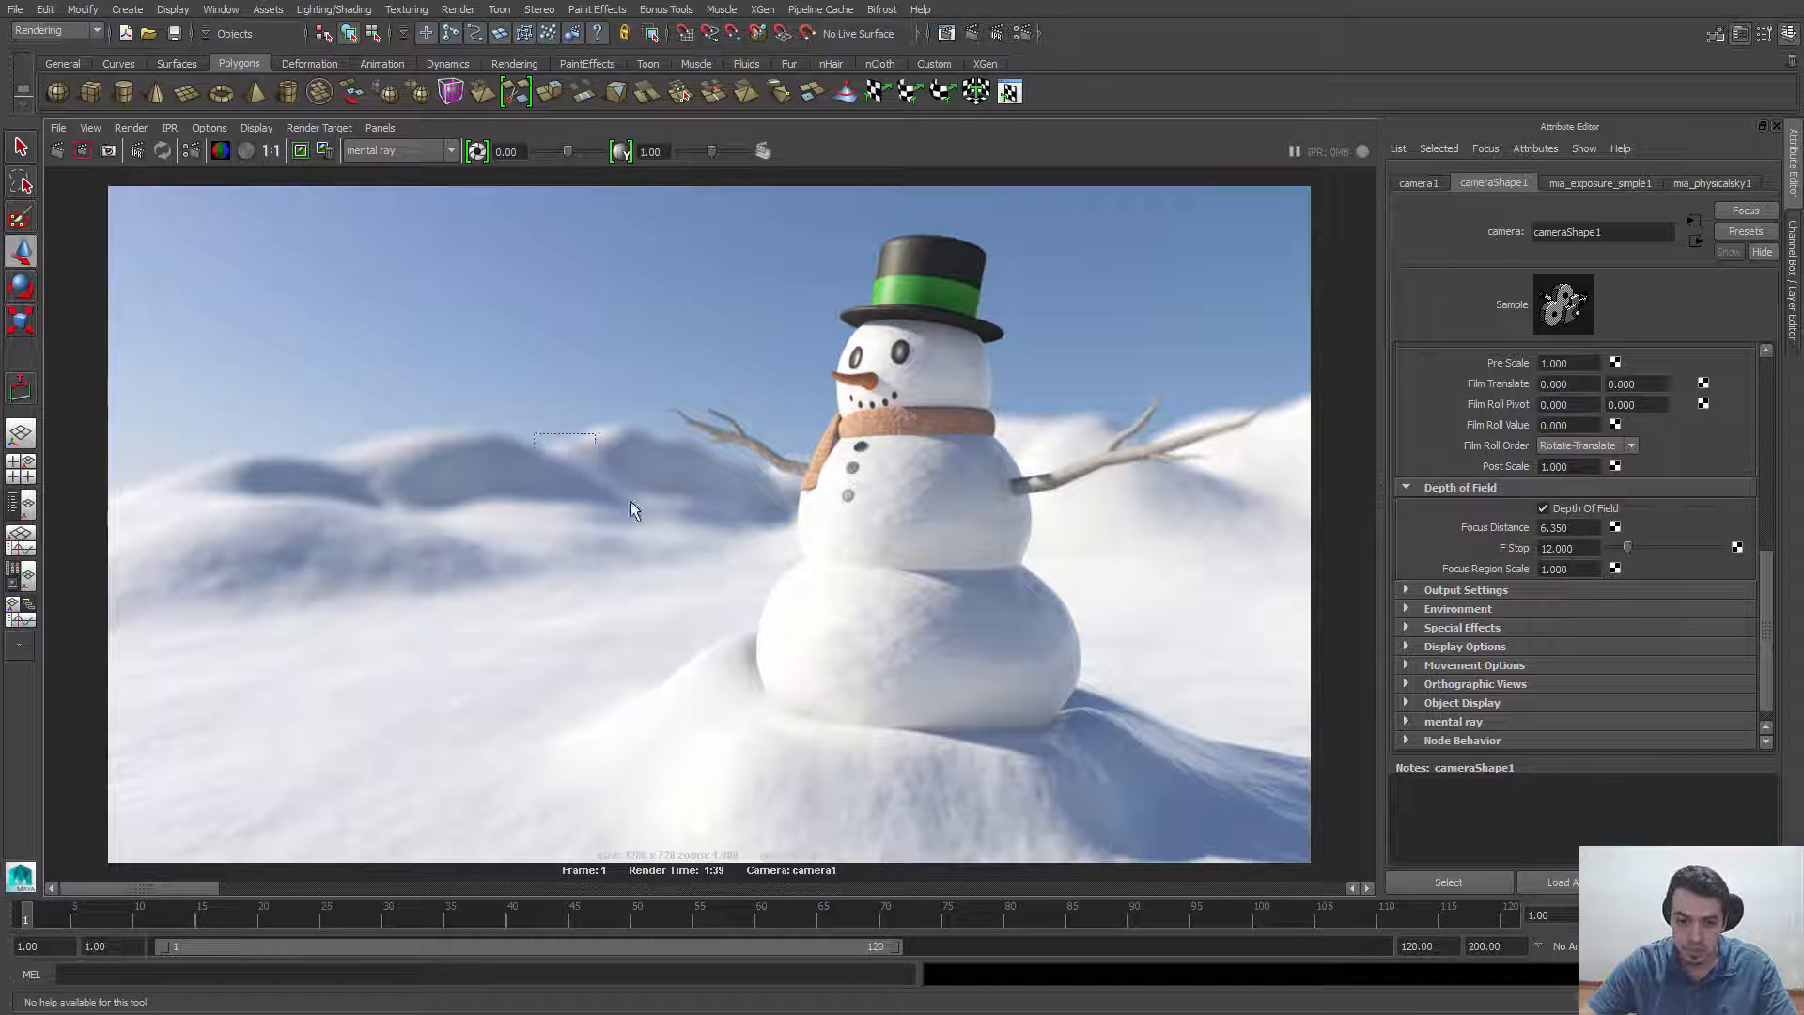
drag(631, 503, 679, 563)
click(82, 151)
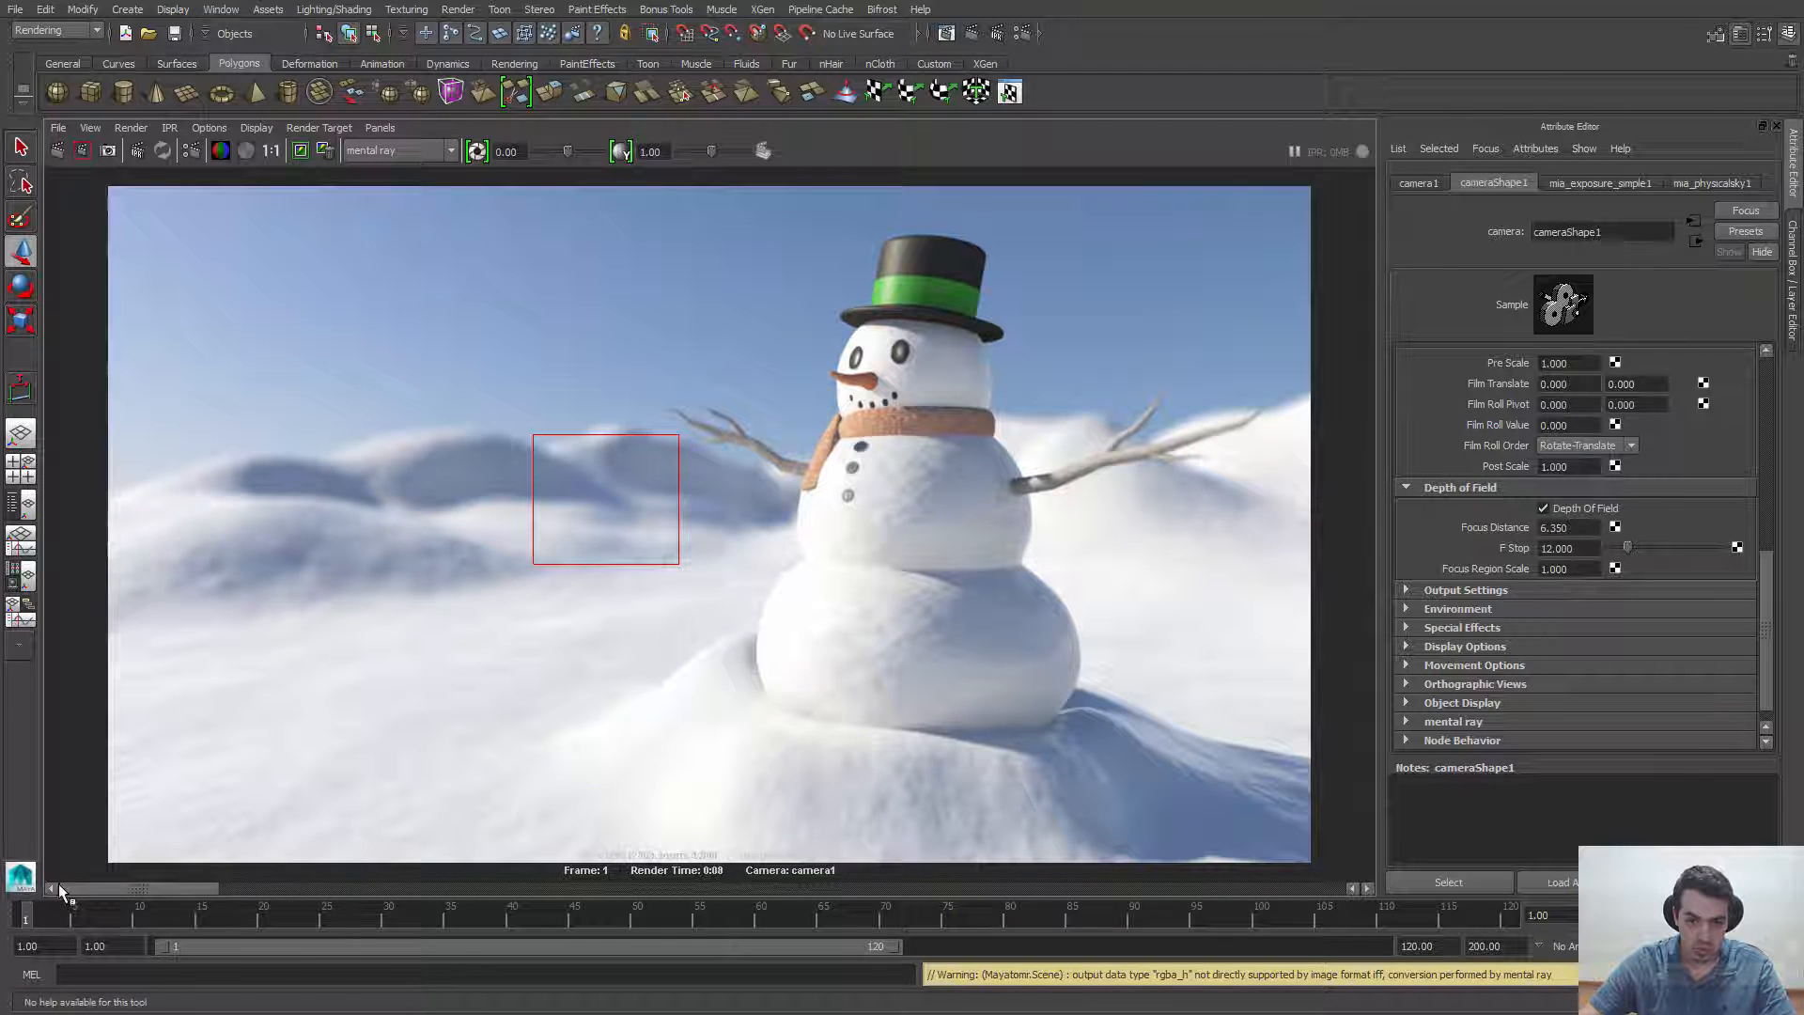
scroll(526, 507, up, 5)
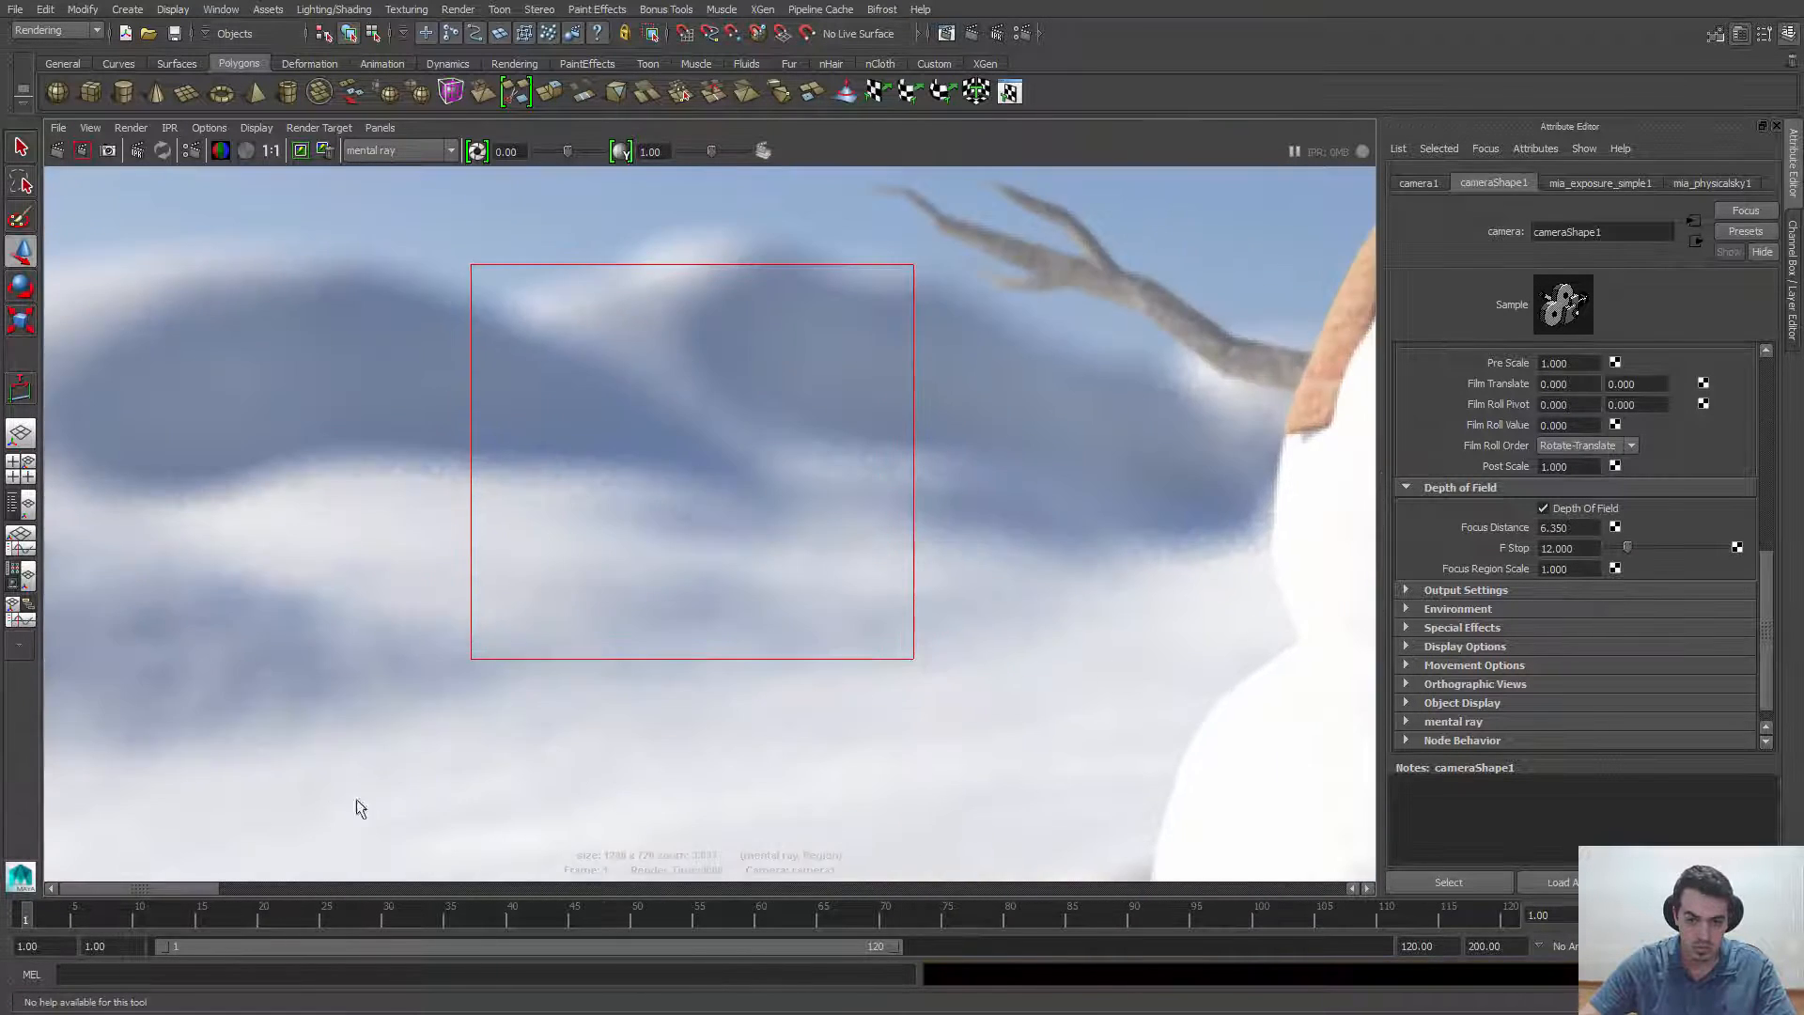
drag(146, 889, 291, 893)
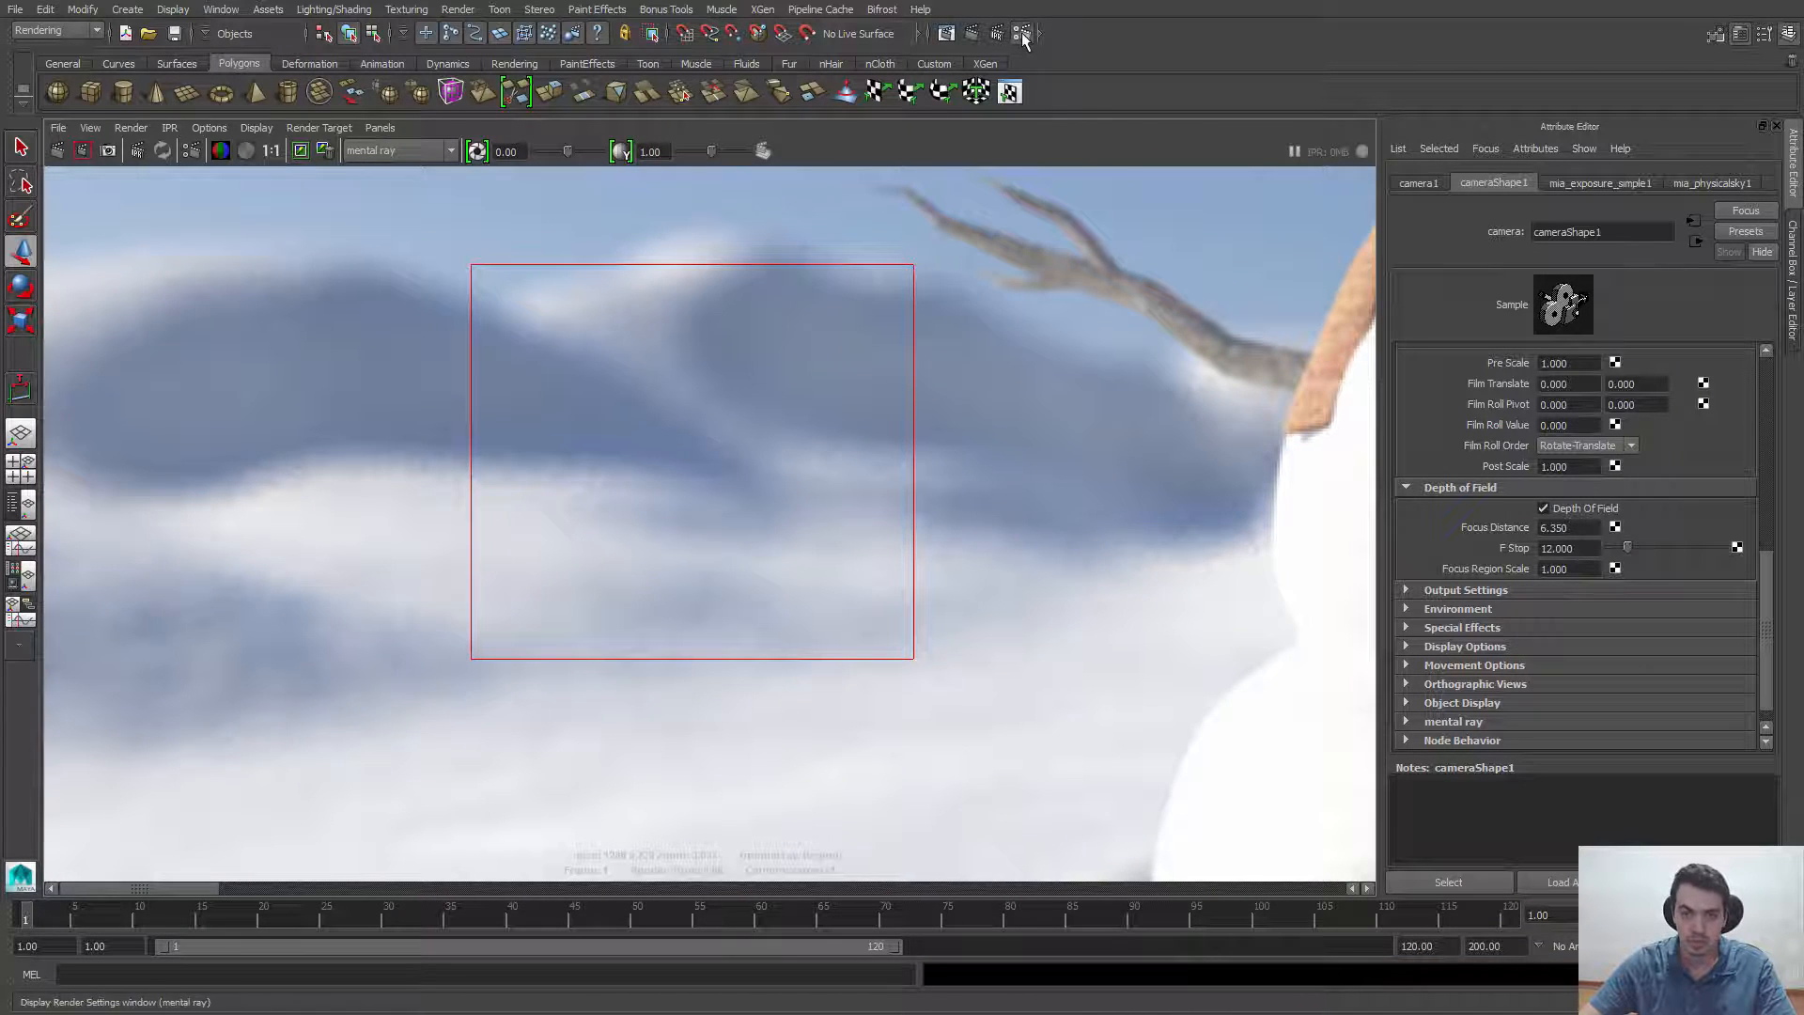
Set mental ray's minimum samples to 5.0 and re-render the selected region of the hills
click(1023, 32)
click(1151, 416)
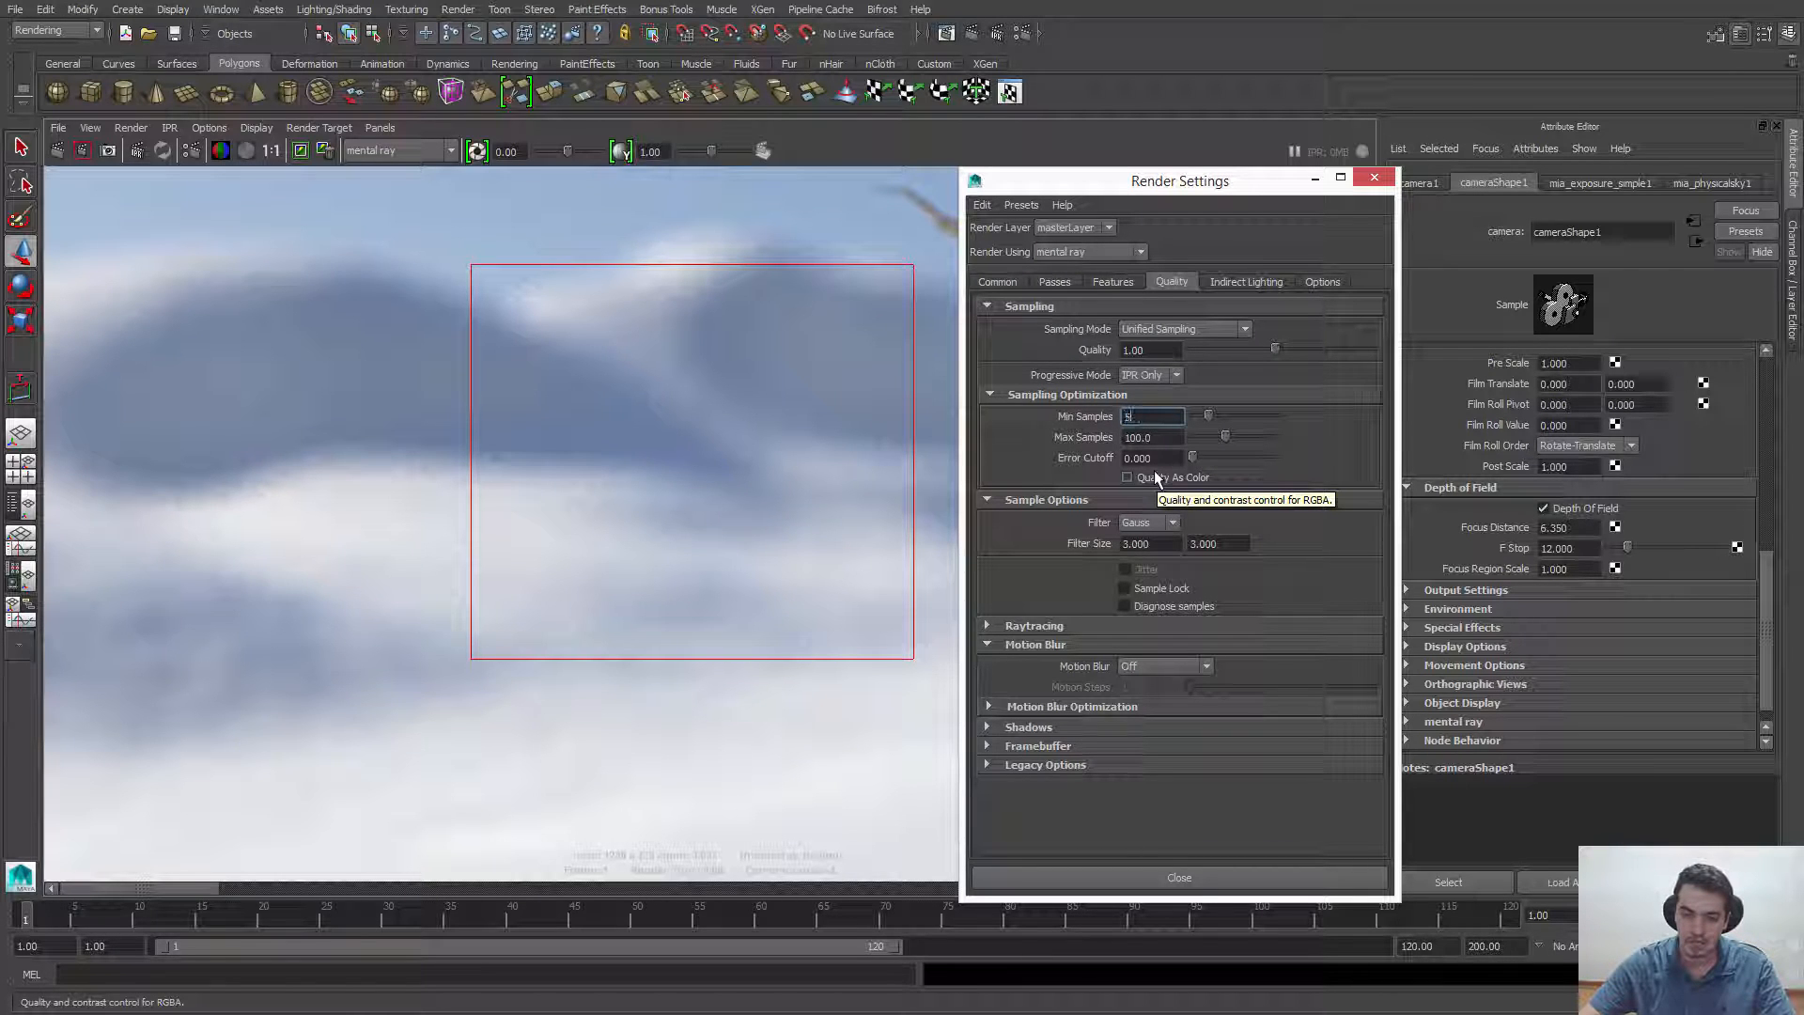
text(5)
key(Return)
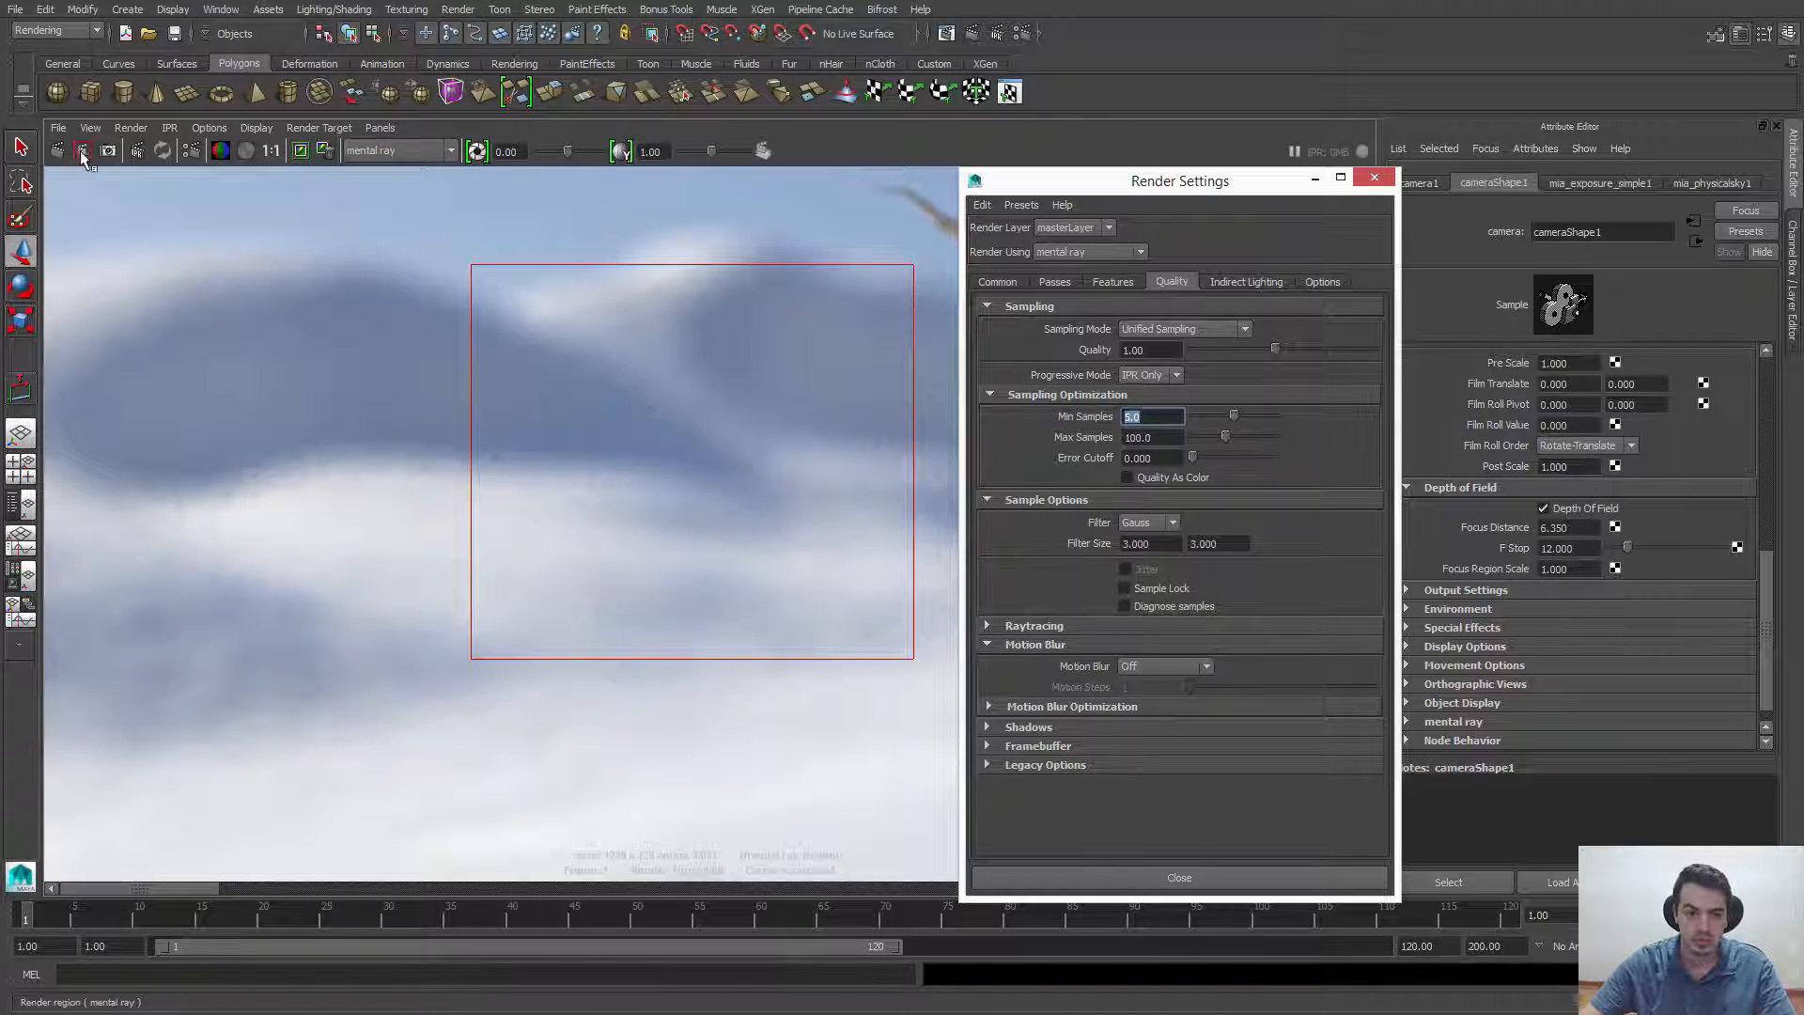
click(82, 150)
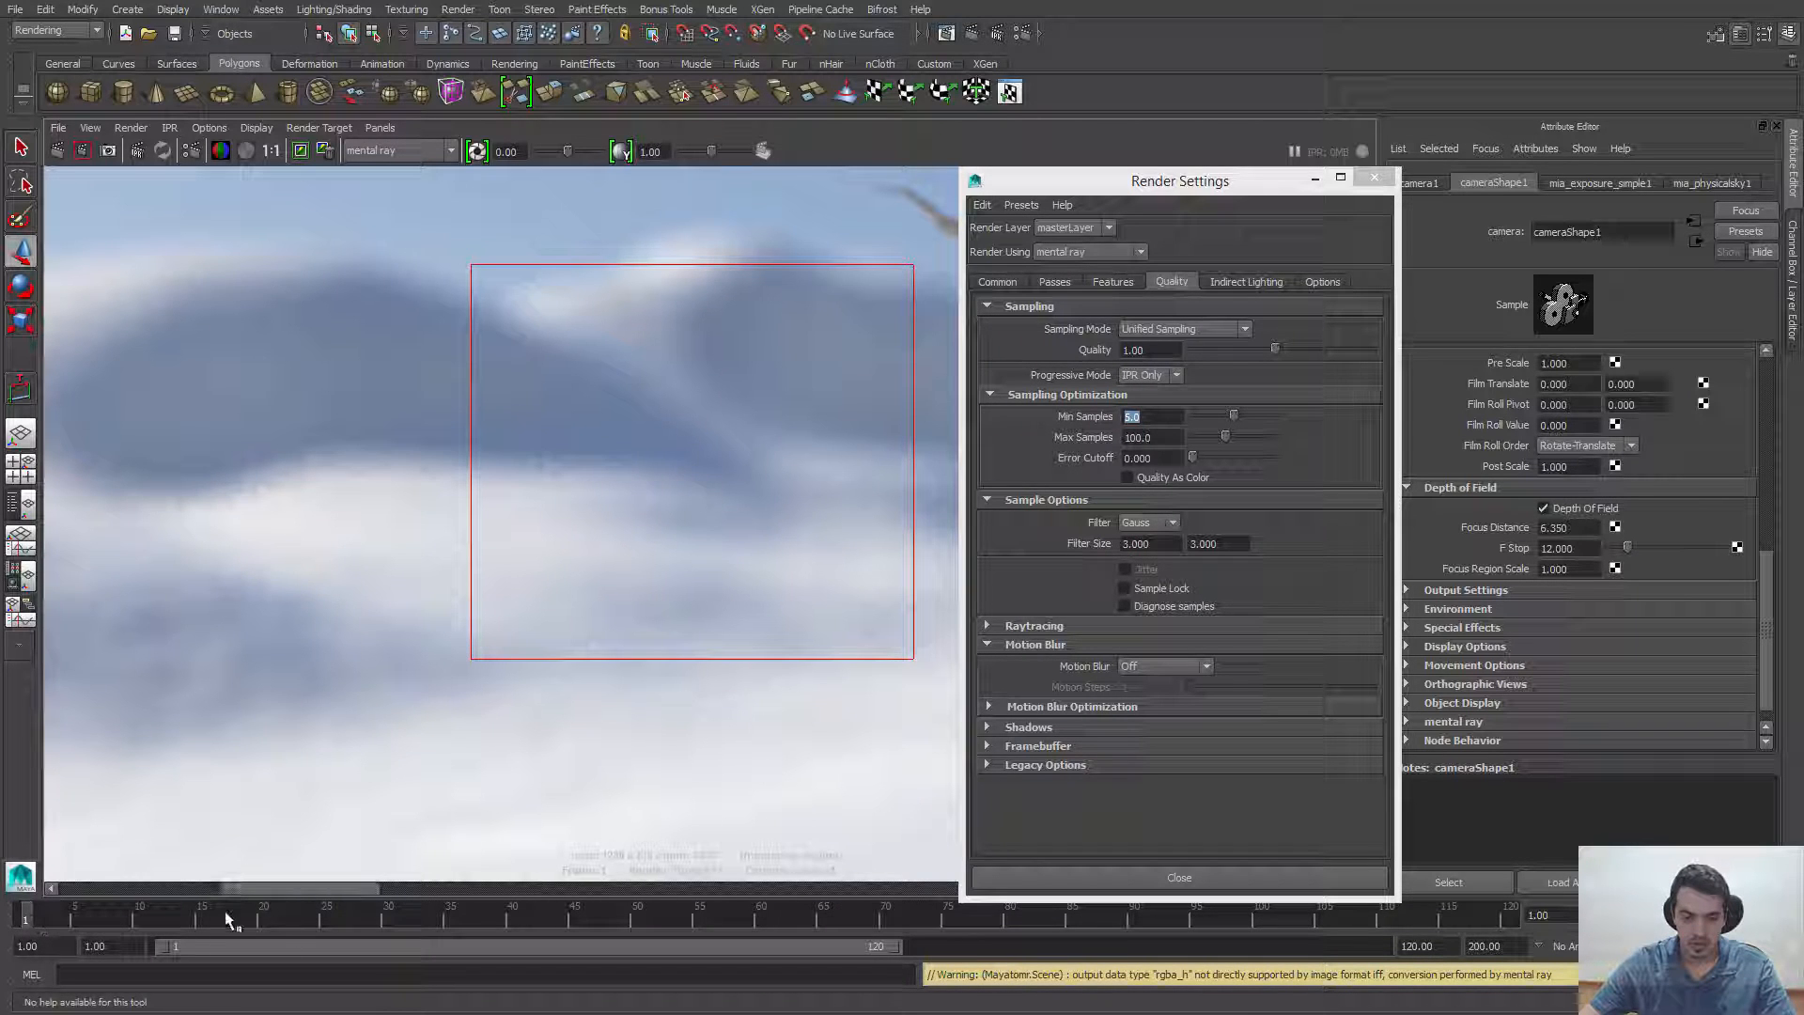
Return the rendered image to actual size and clear the render region around the hills
alt+right_drag(618, 495, 147, 387)
alt+right_drag(582, 376, 287, 359)
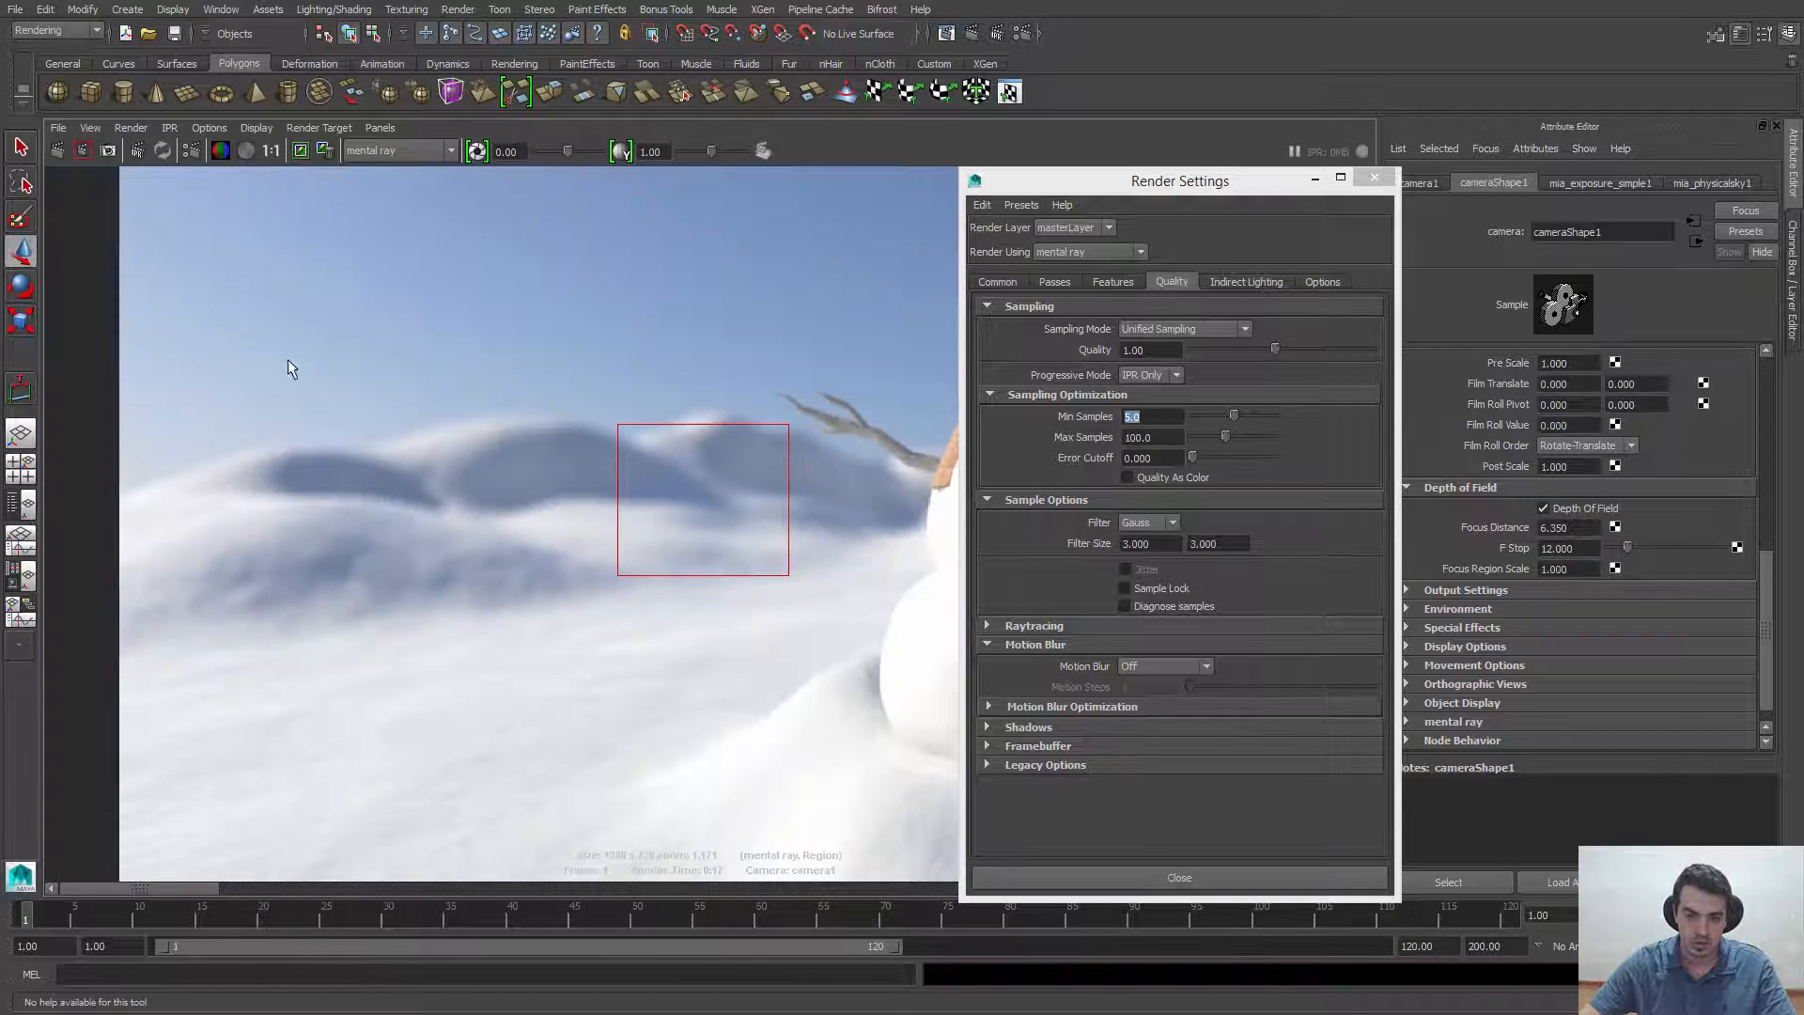
click(271, 151)
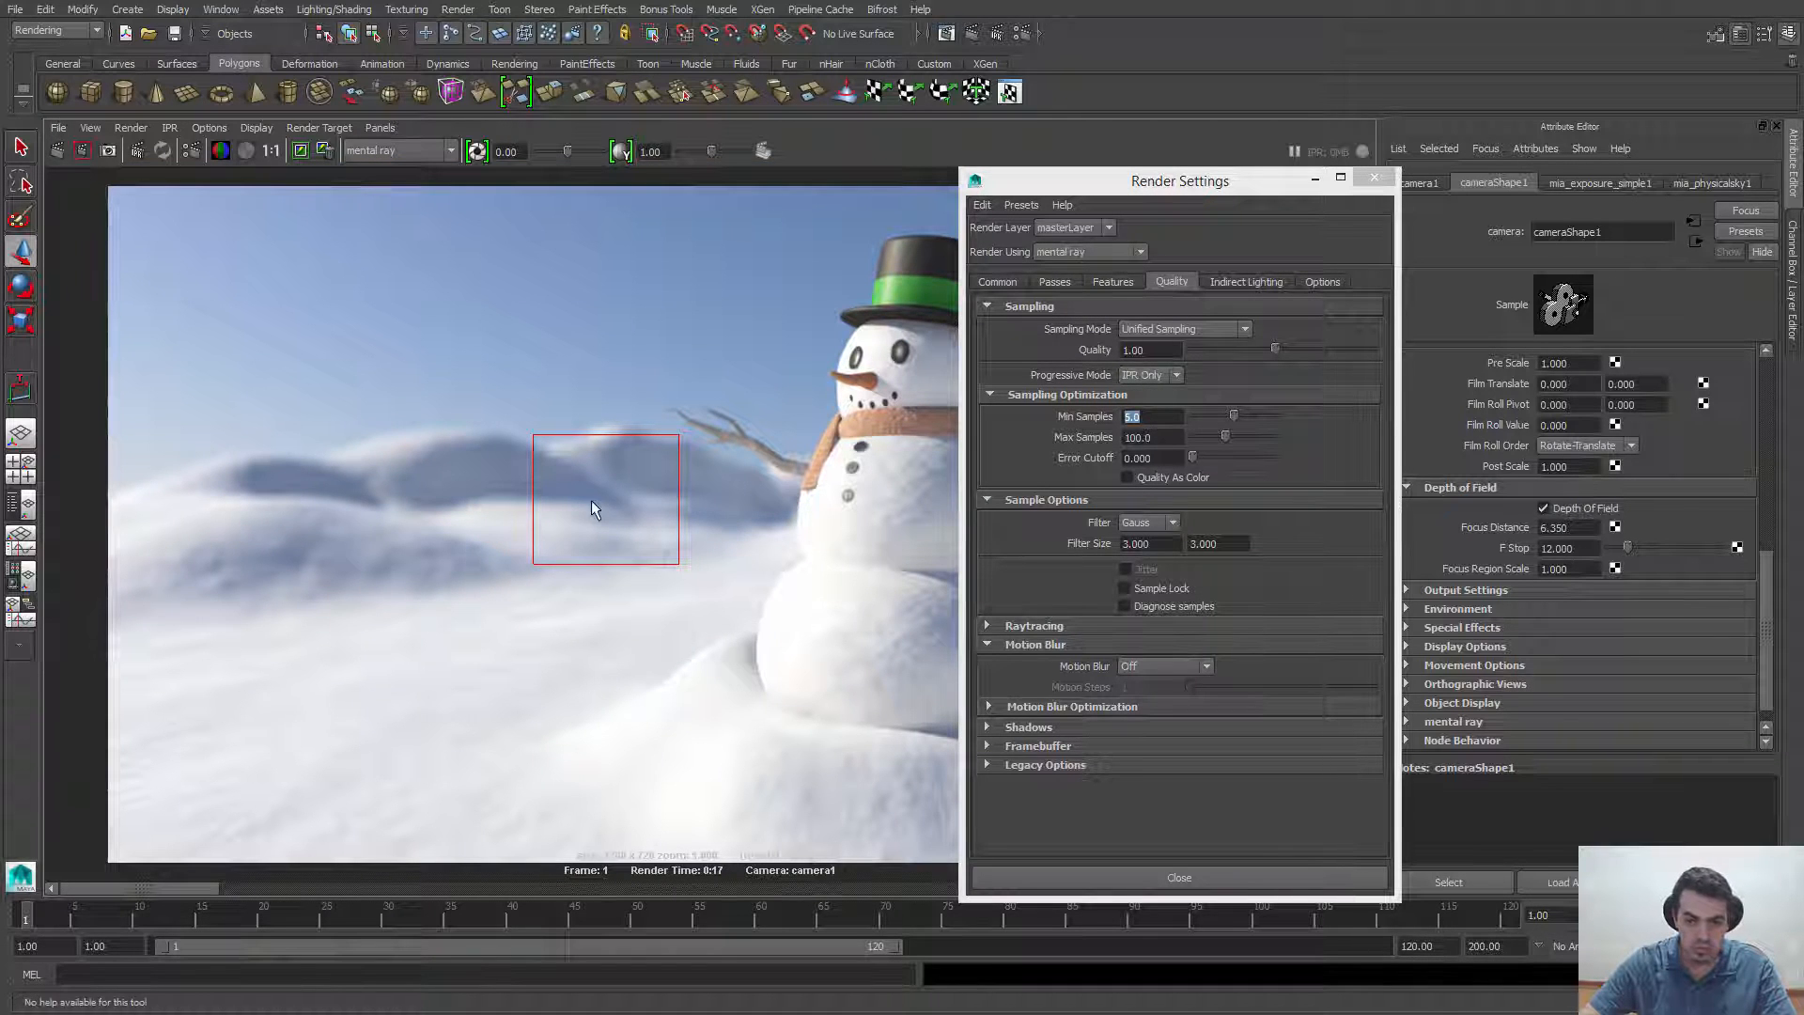
click(532, 610)
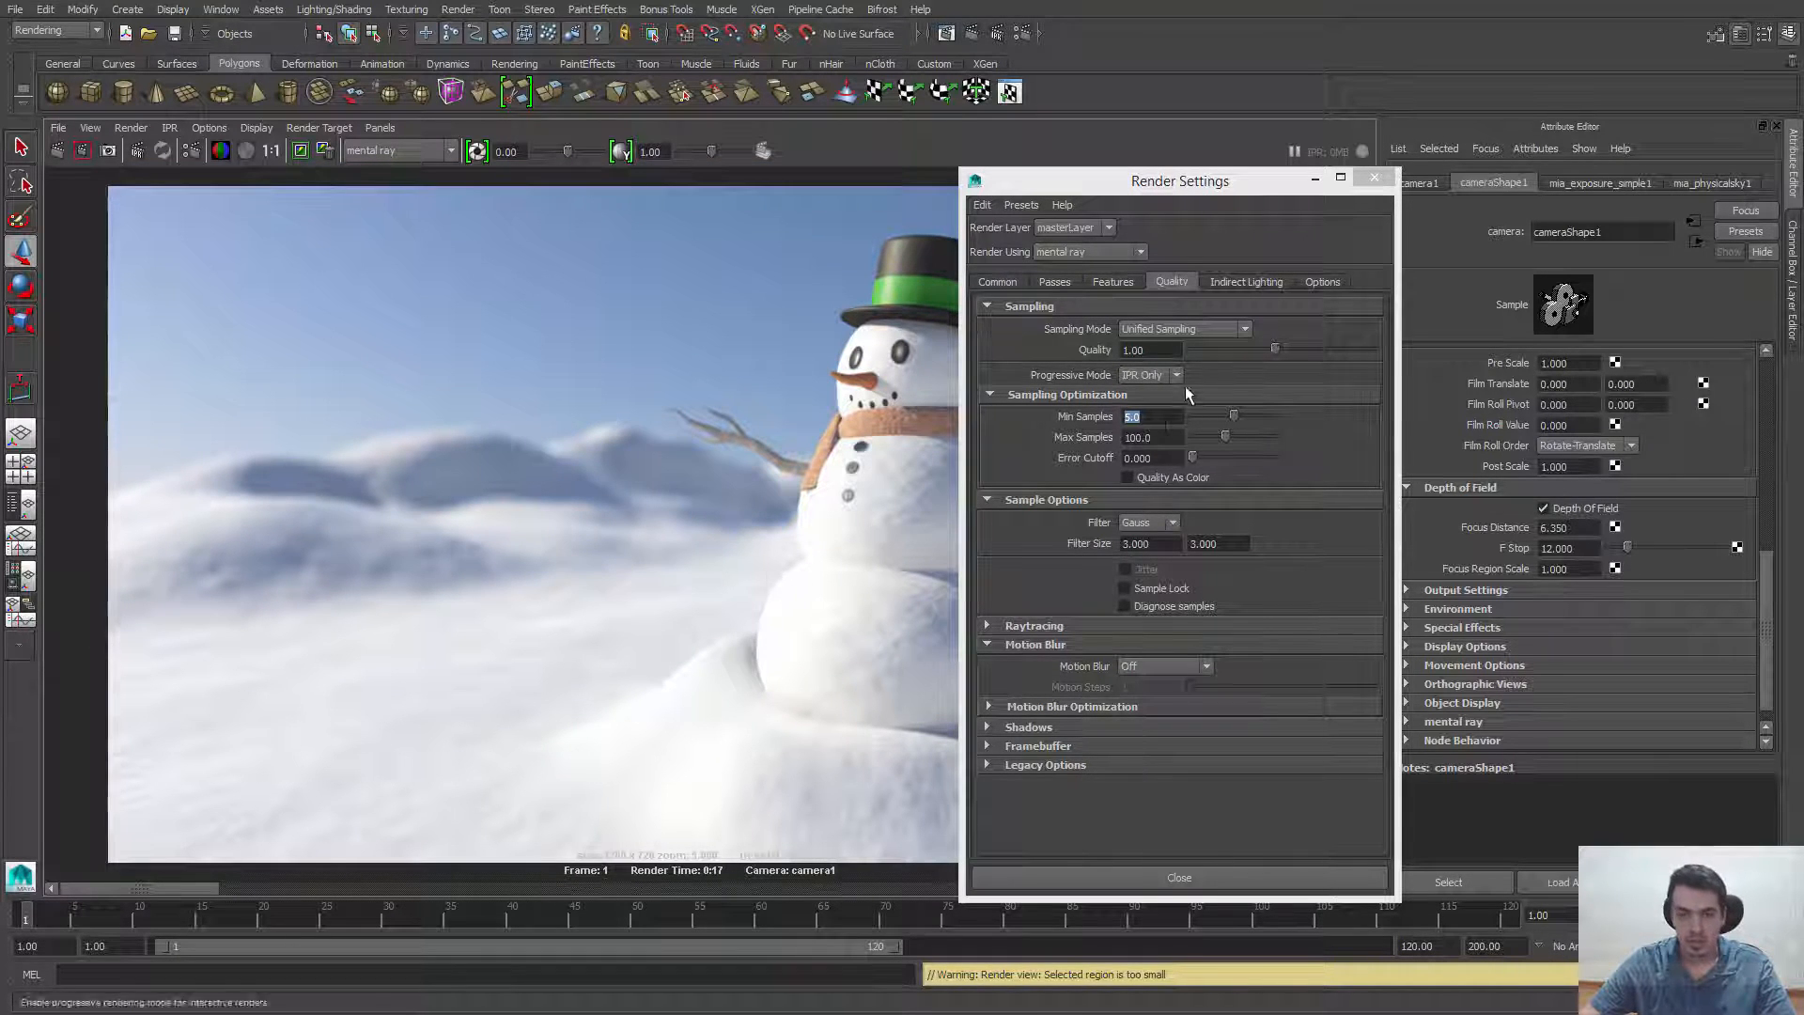
Set mental ray's minimum samples to 7.0, close the render settings and render the full camera1 image
click(1117, 532)
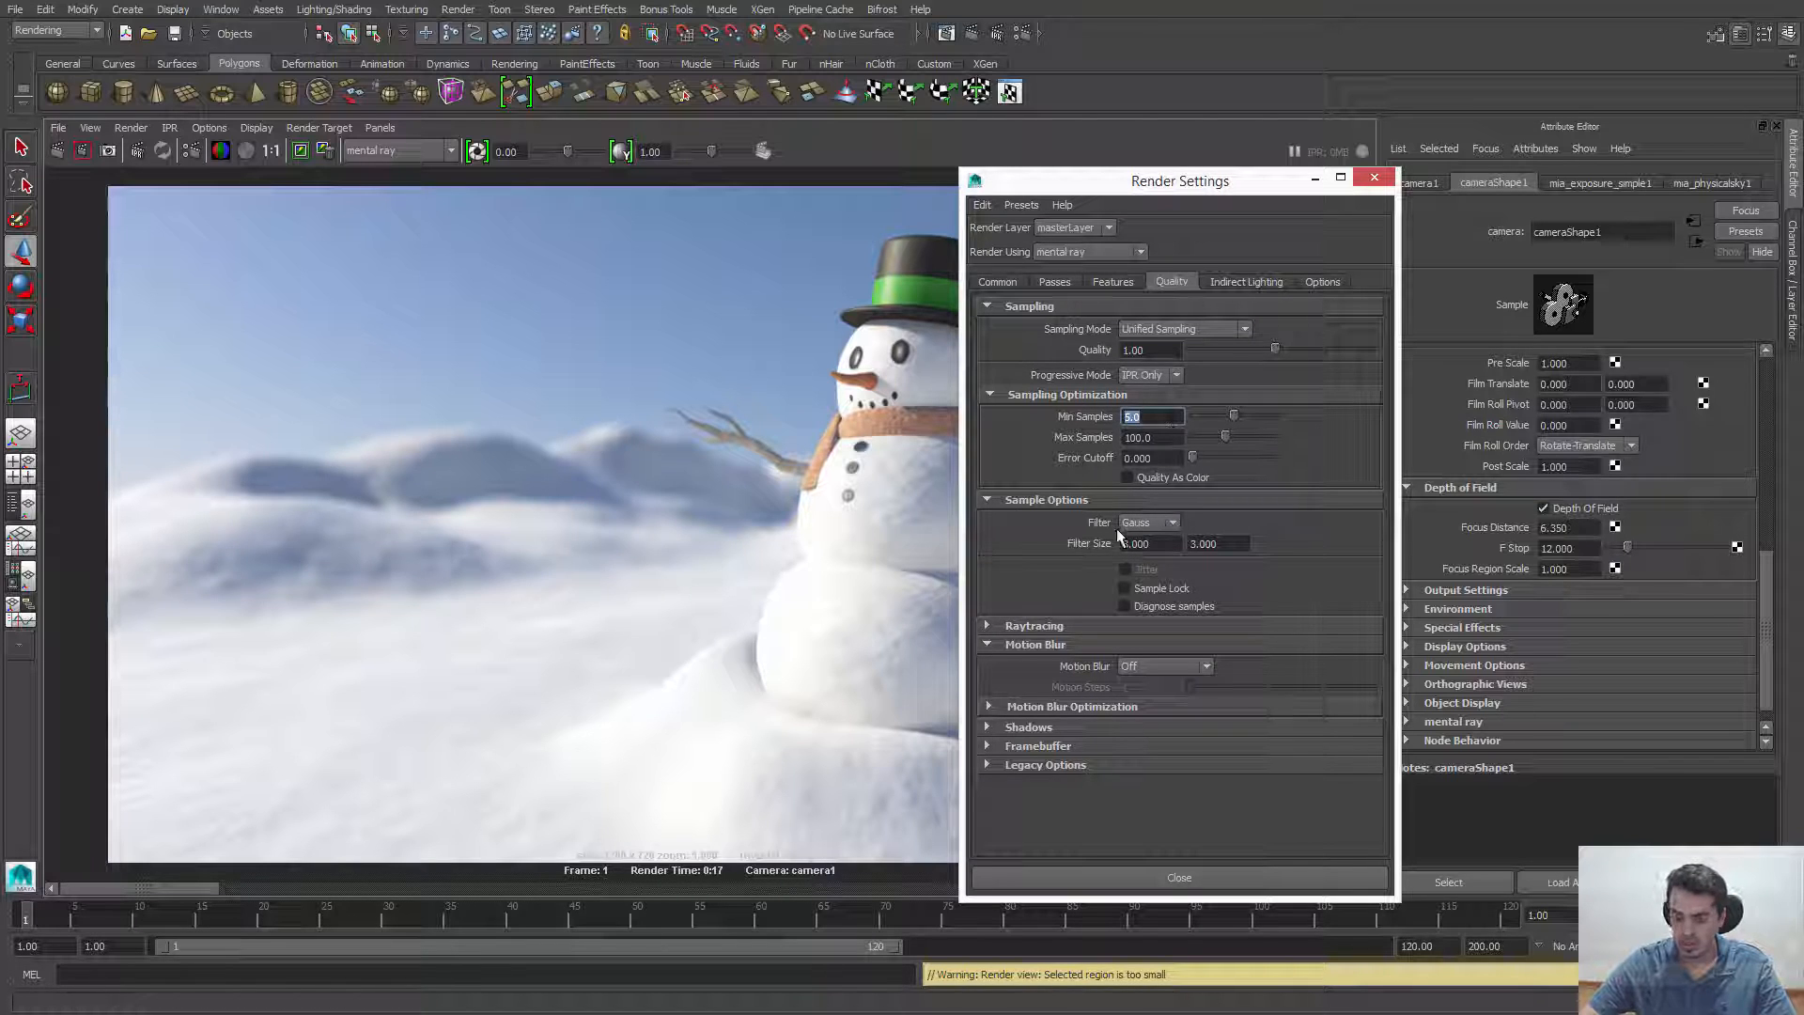
text(7)
key(Return)
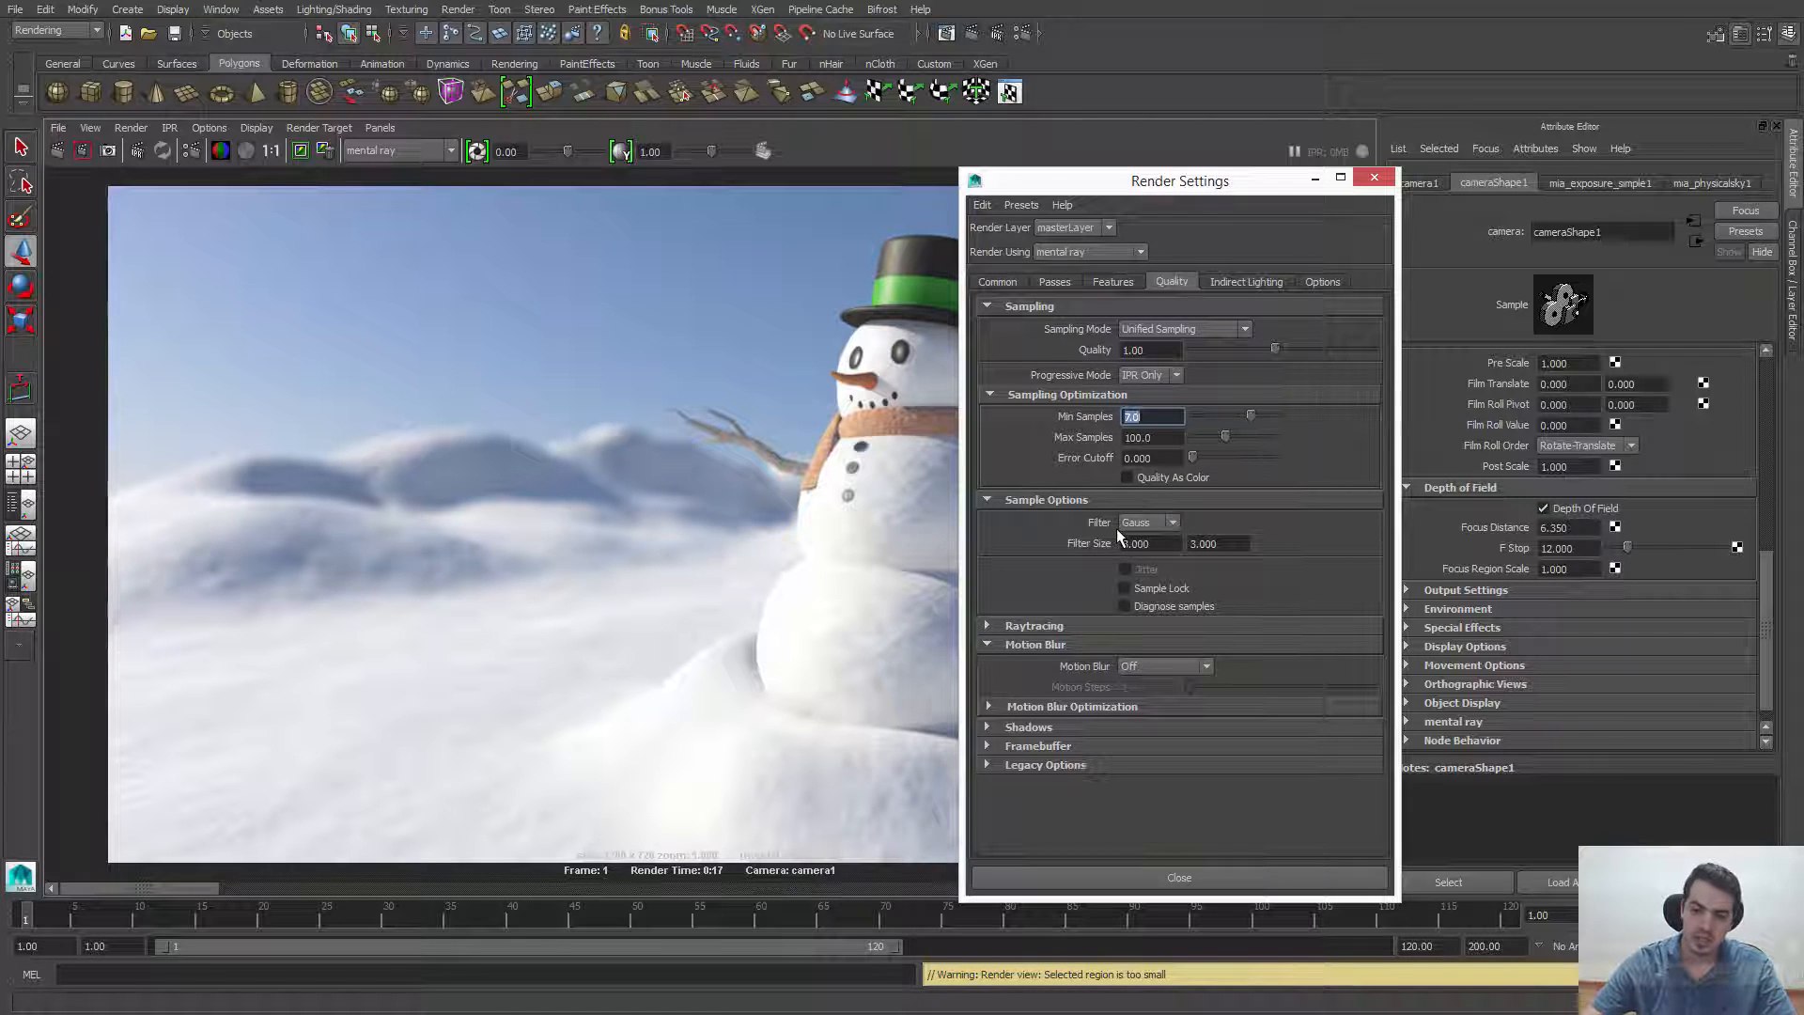
drag(1170, 184, 1230, 187)
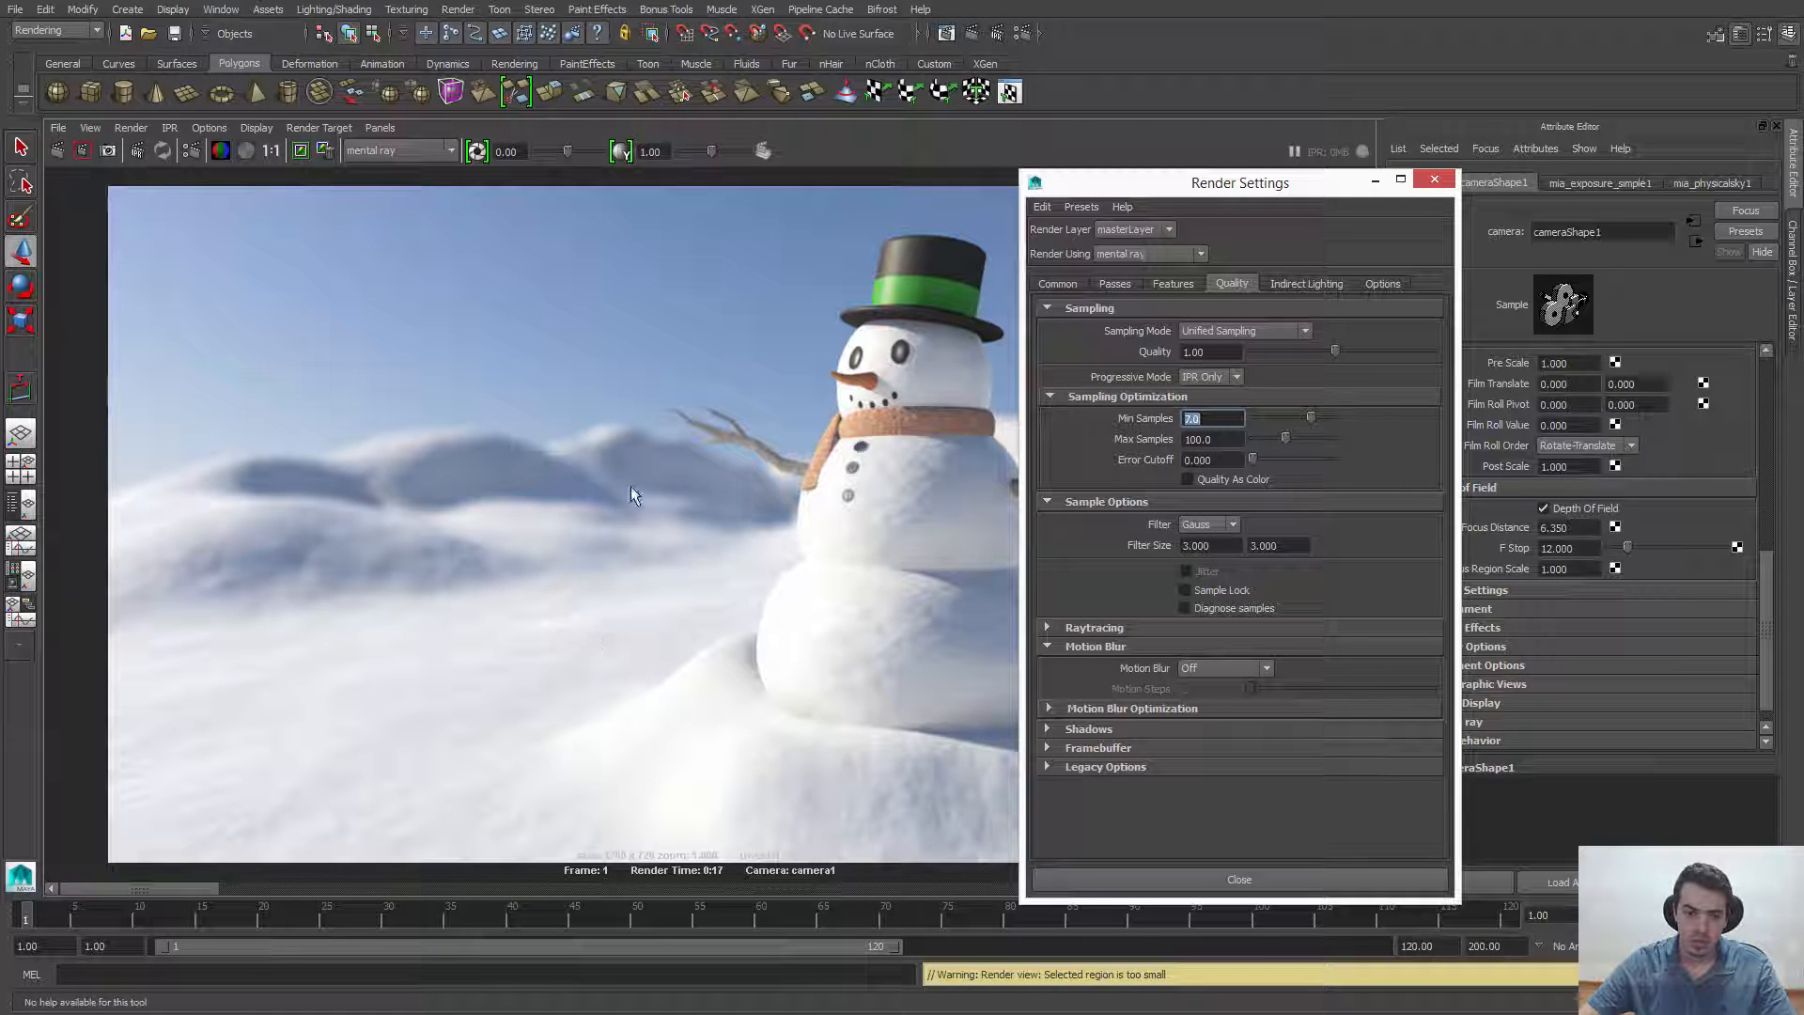
click(1434, 181)
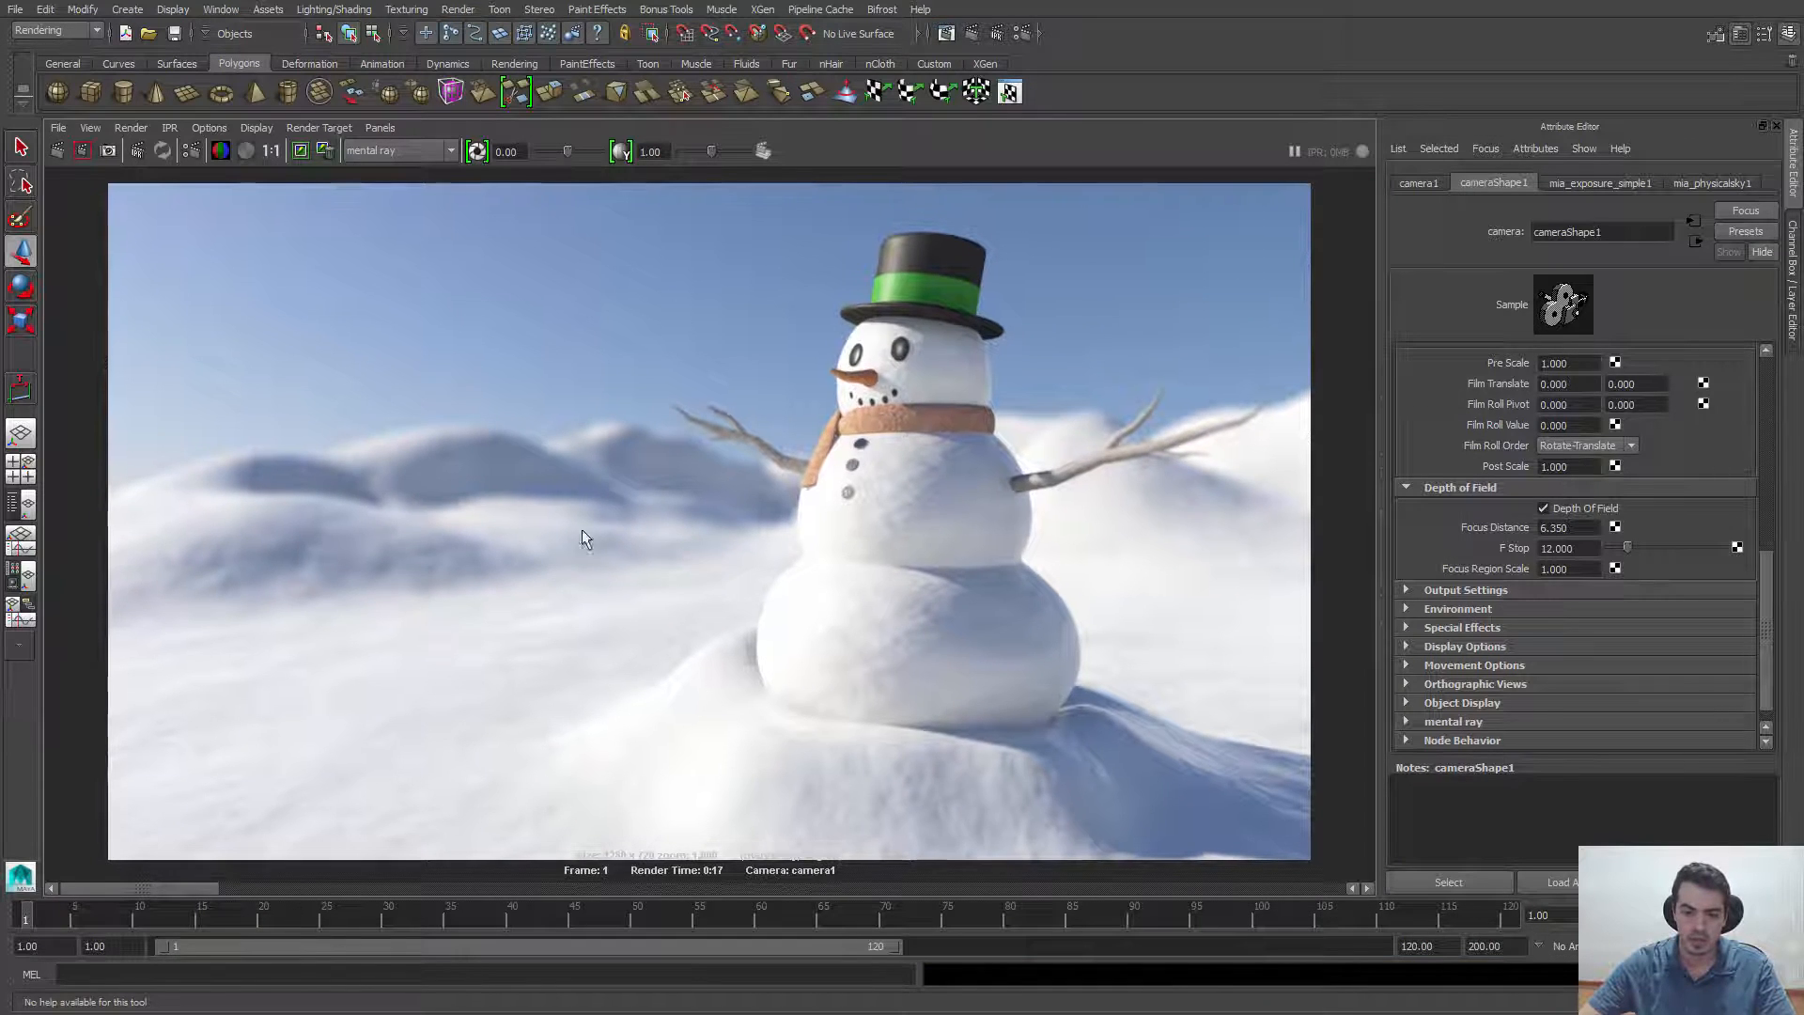
click(58, 152)
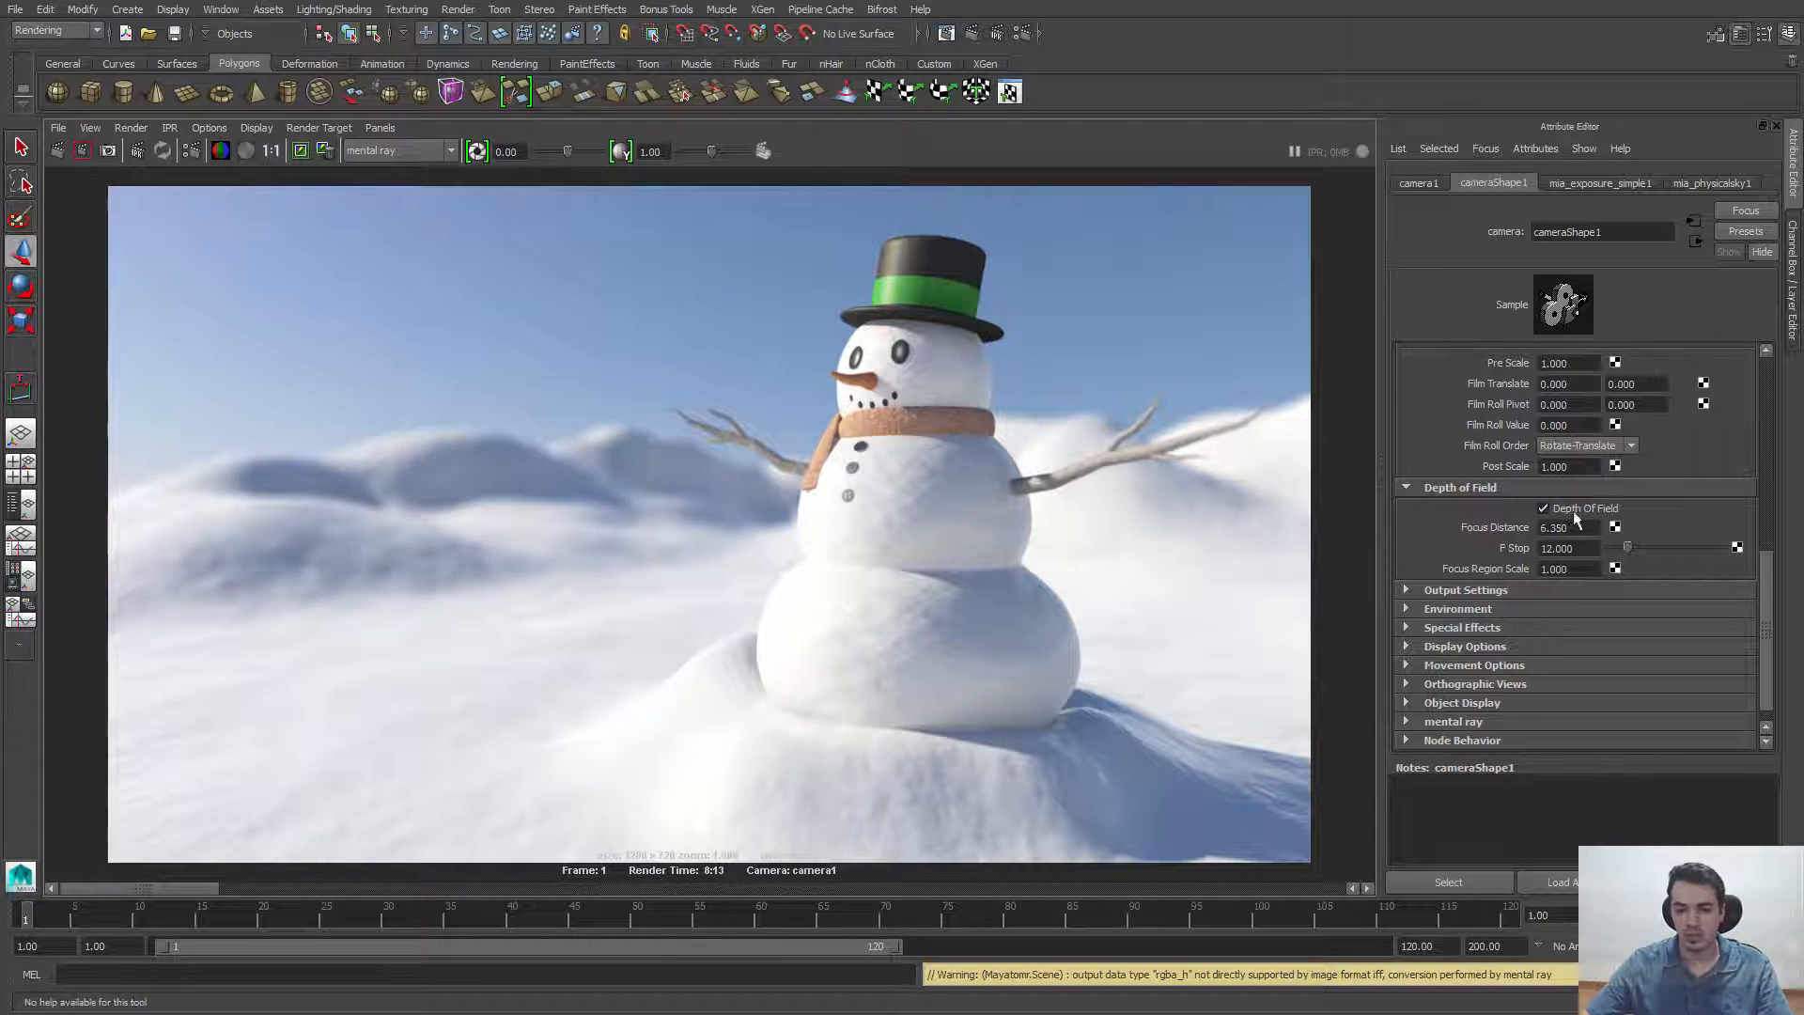
alt+middle_drag(968, 515, 960, 517)
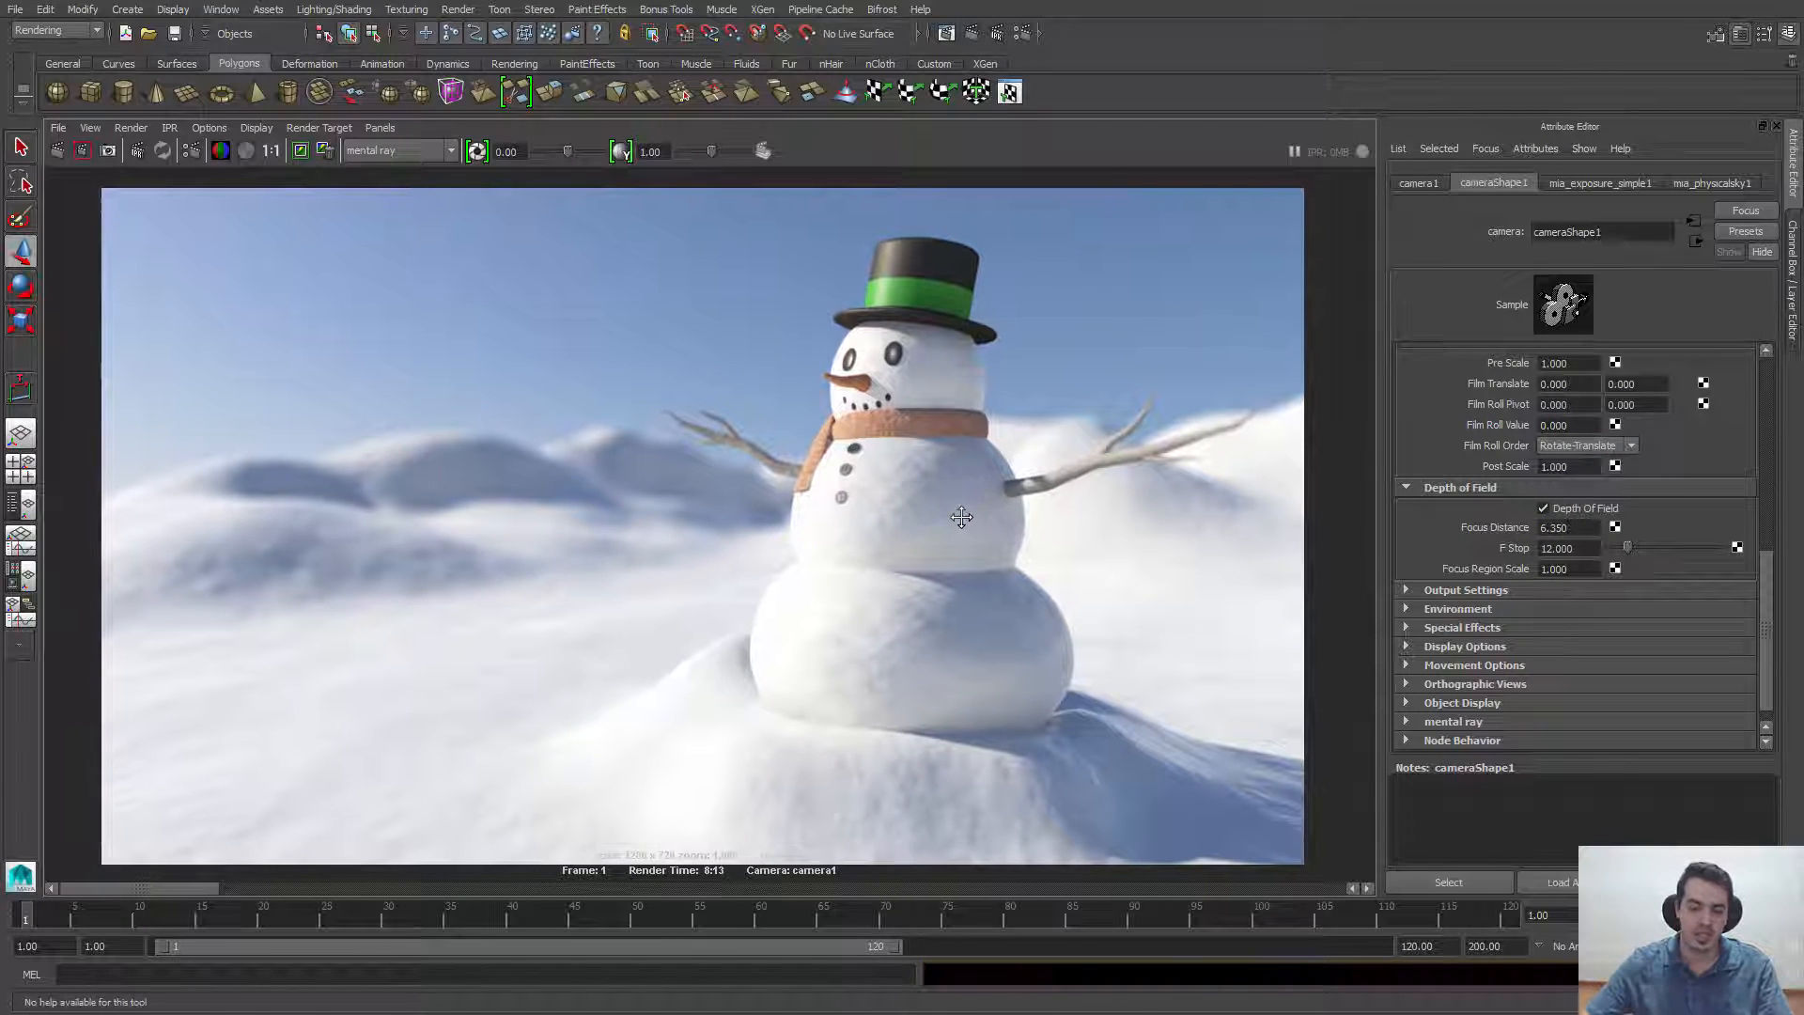
alt+middle_drag(850, 506, 852, 506)
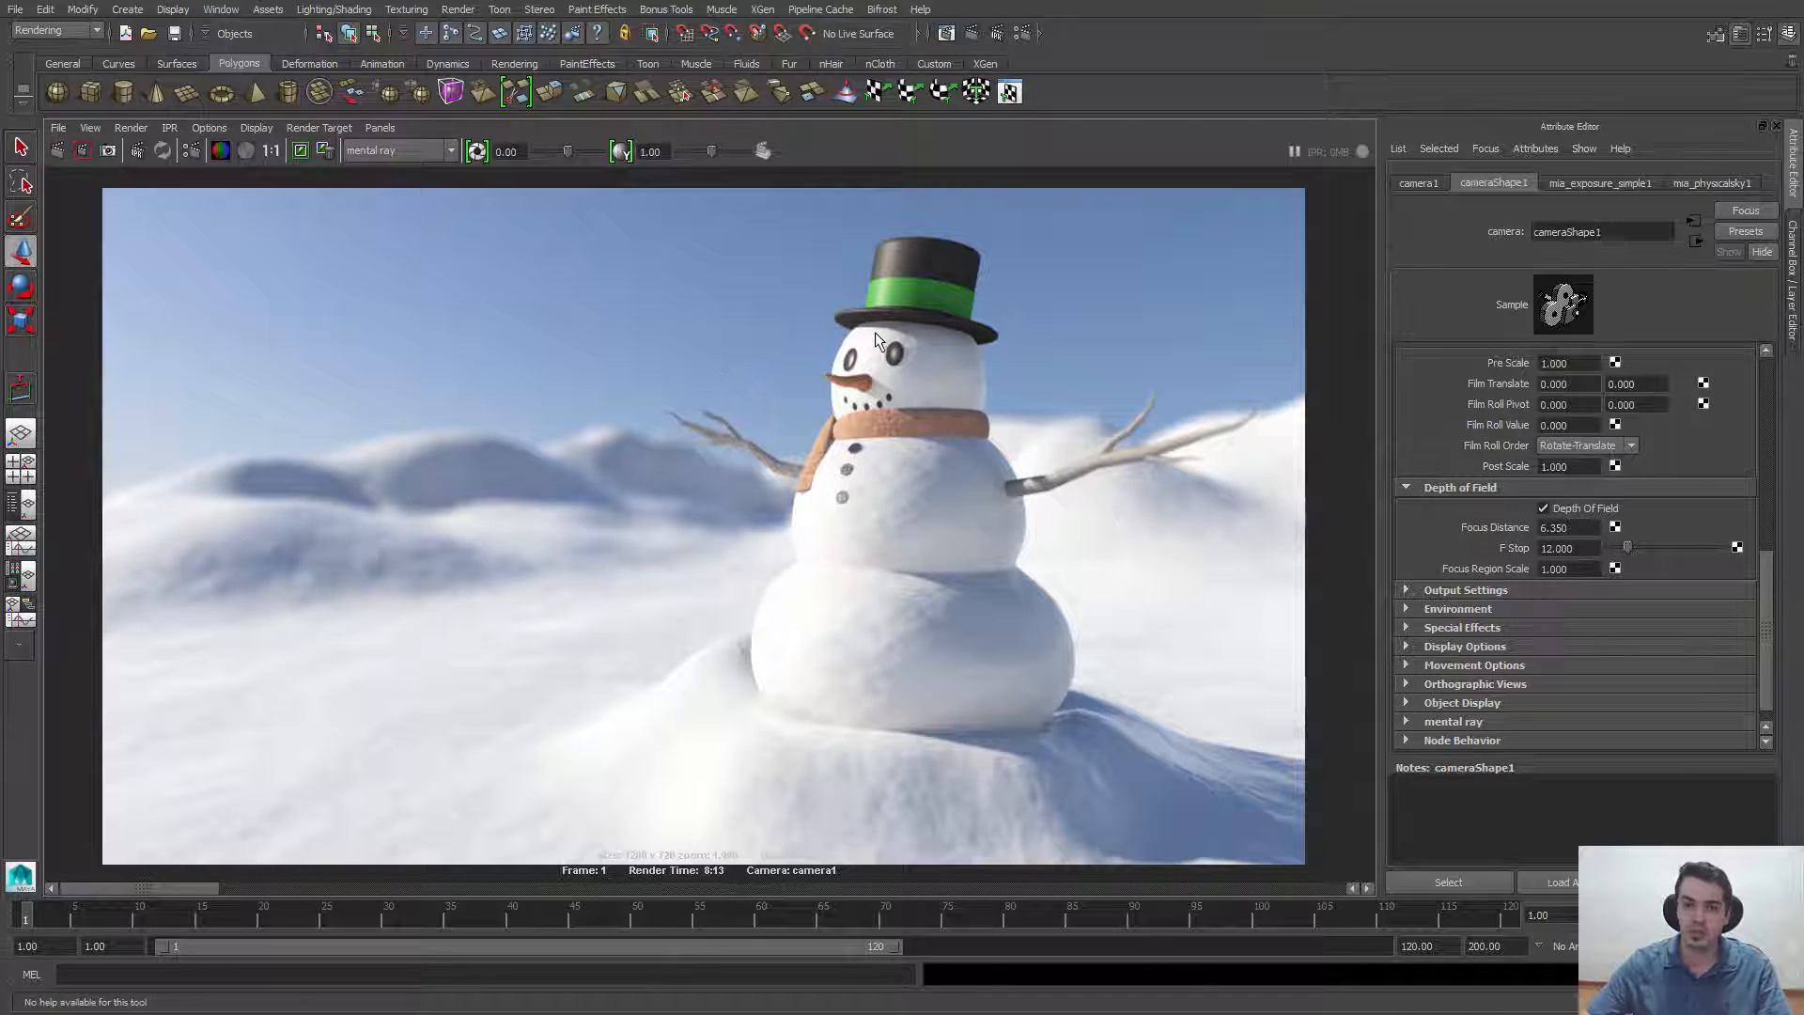
alt+middle_drag(1203, 418, 1023, 469)
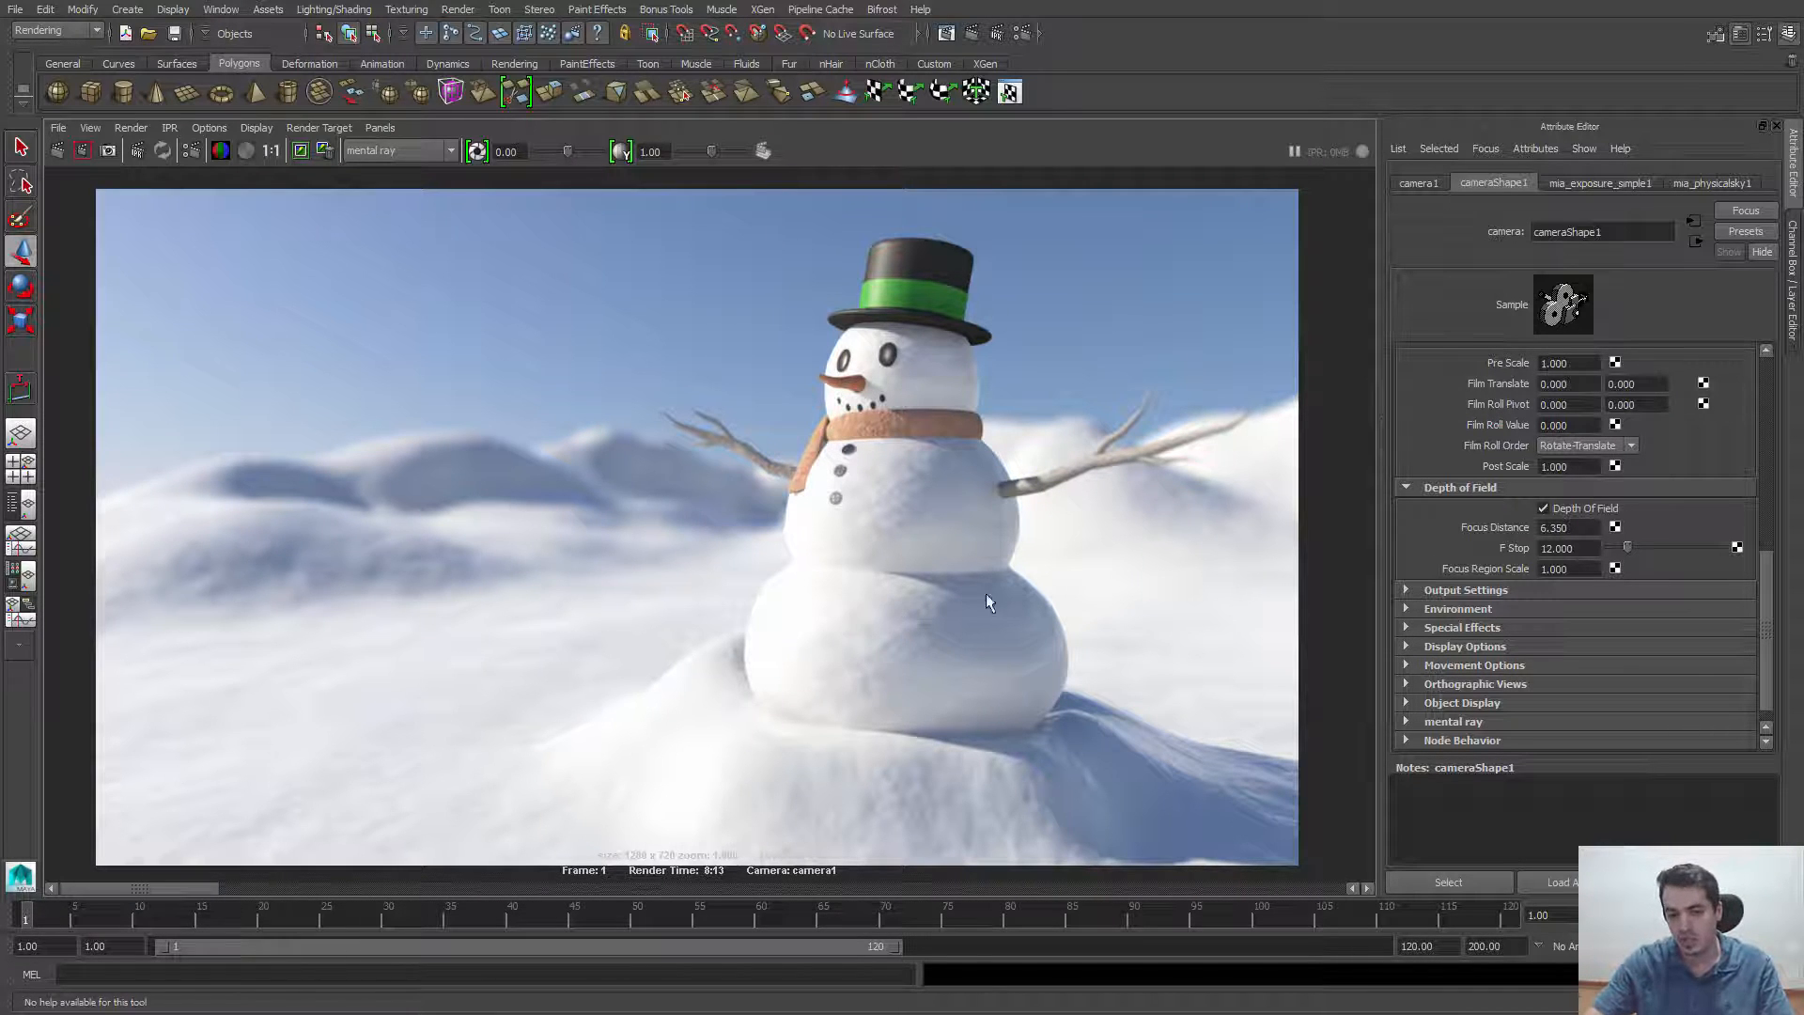
alt+middle_drag(959, 554, 1002, 607)
alt+middle_drag(1025, 598, 1030, 599)
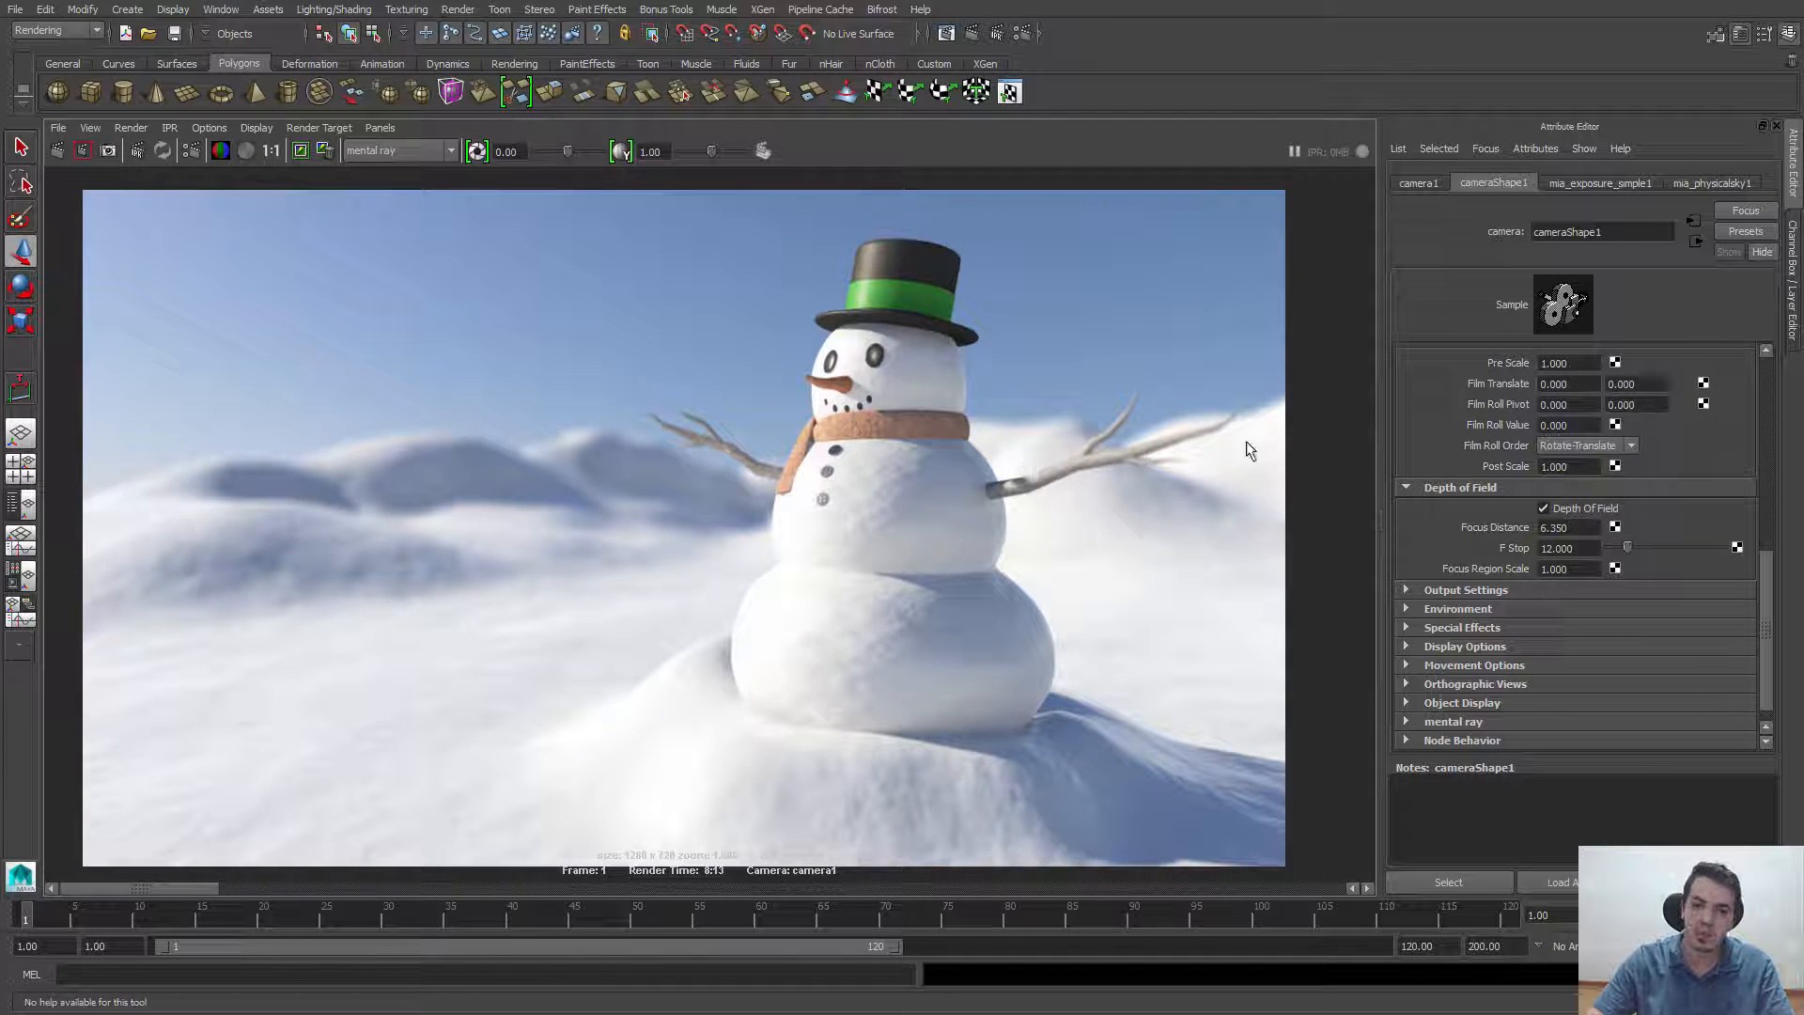
alt+middle_drag(1046, 524, 1038, 523)
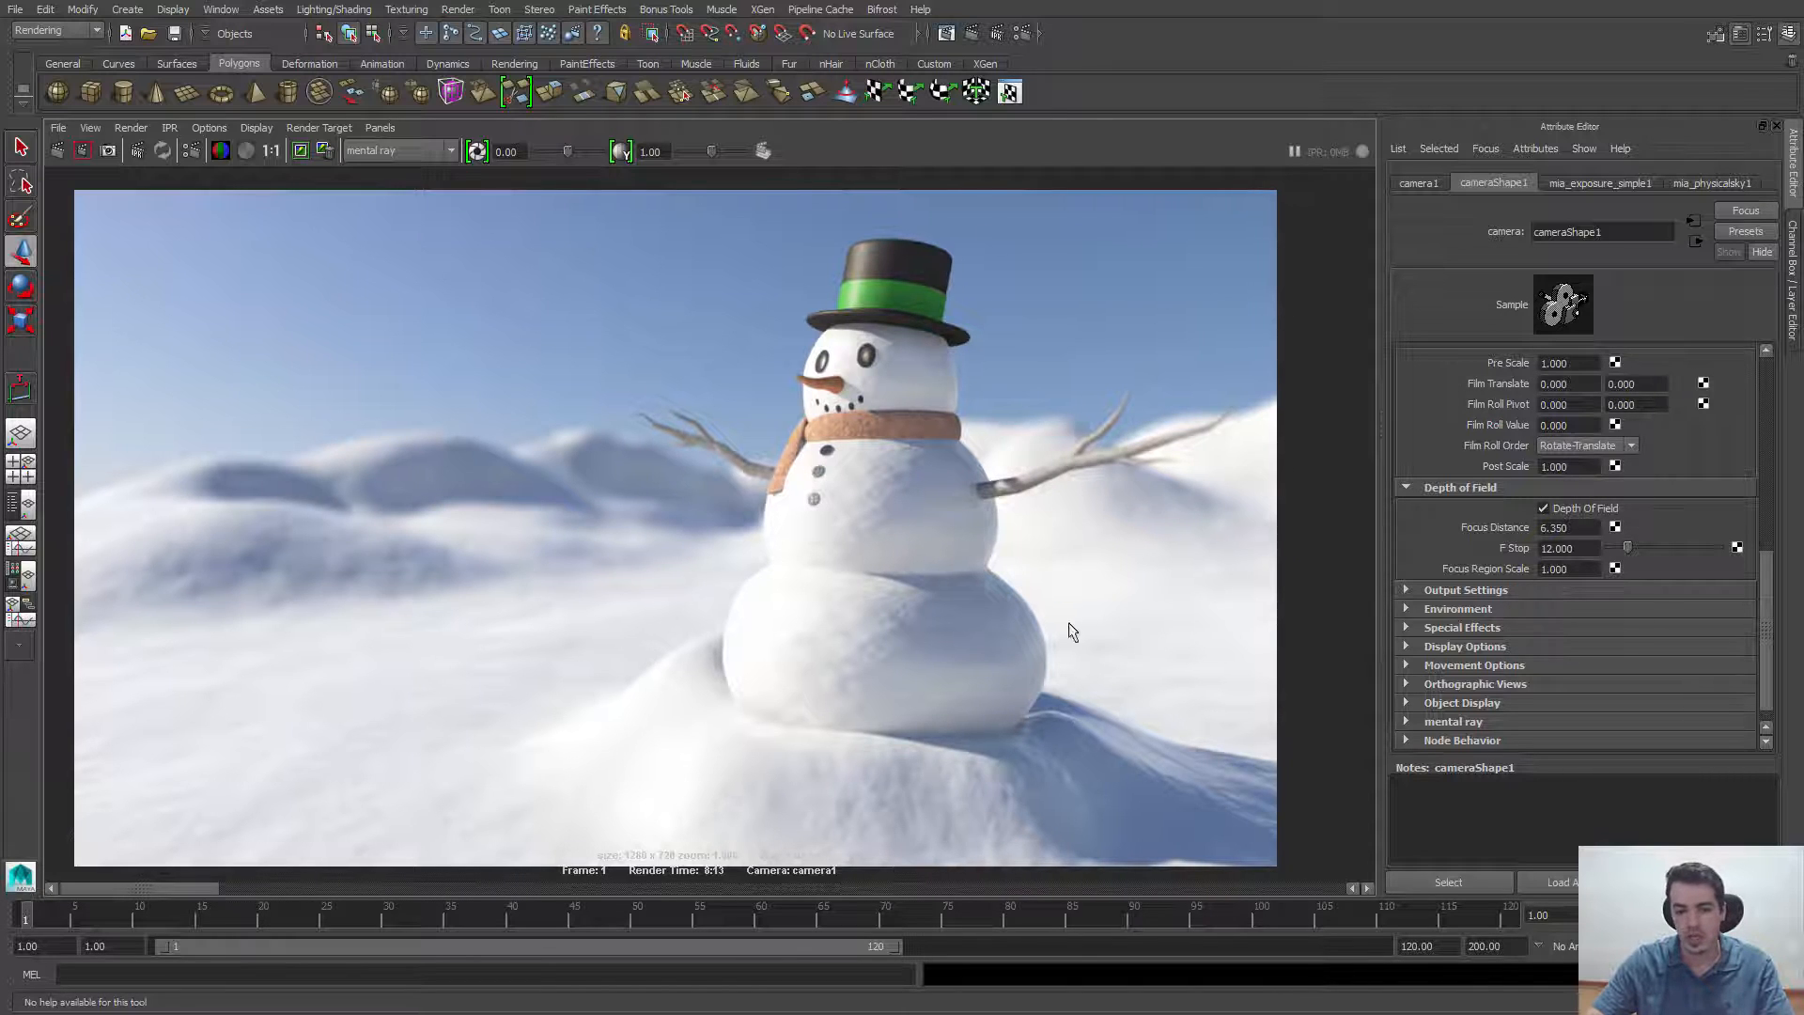